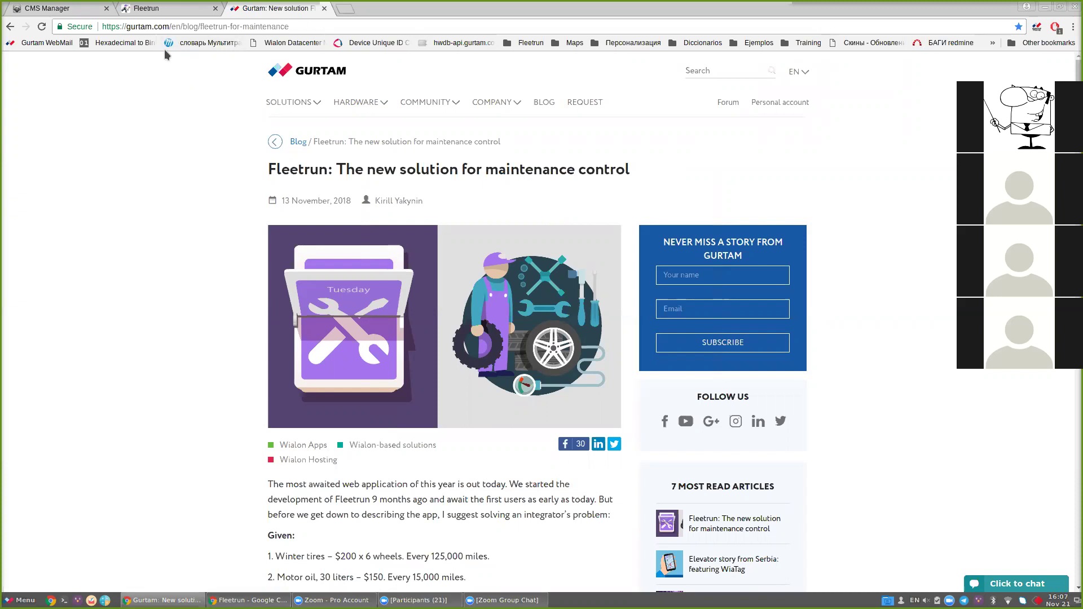
Step: Switch to CMS Manager and examine the Fleetrun service in the Fleetrun admin account's list of services
left_click(24, 14)
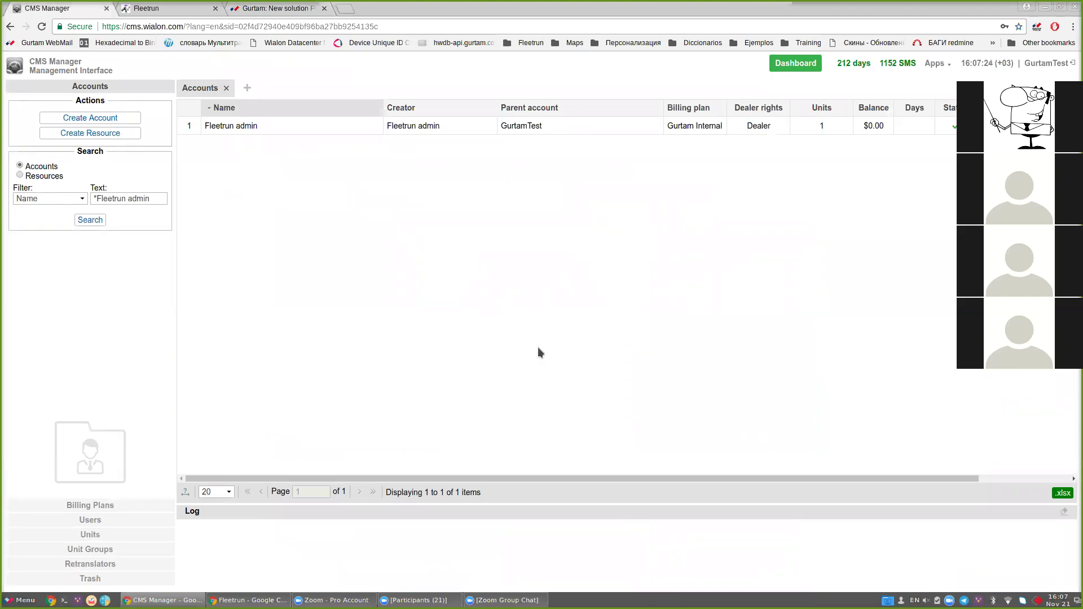
double_click(266, 125)
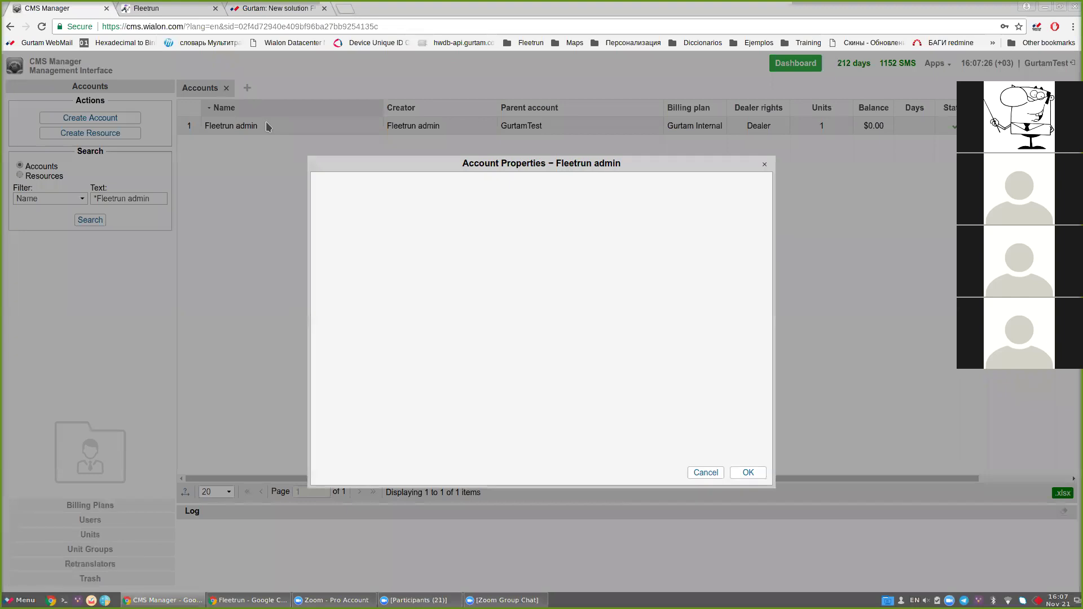
left_click(391, 185)
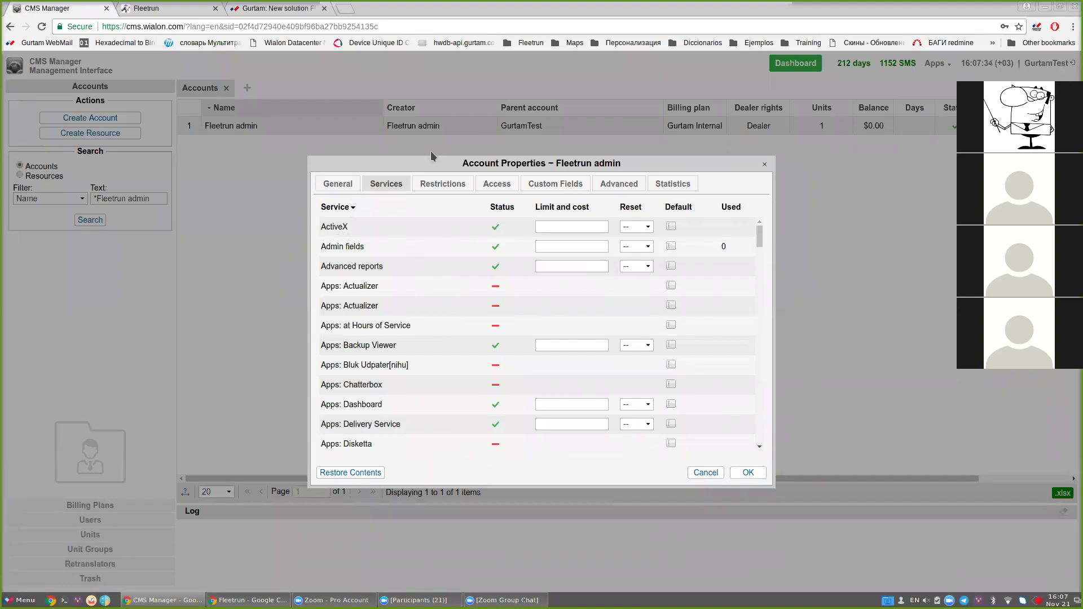
scroll(415, 331, "down", 2)
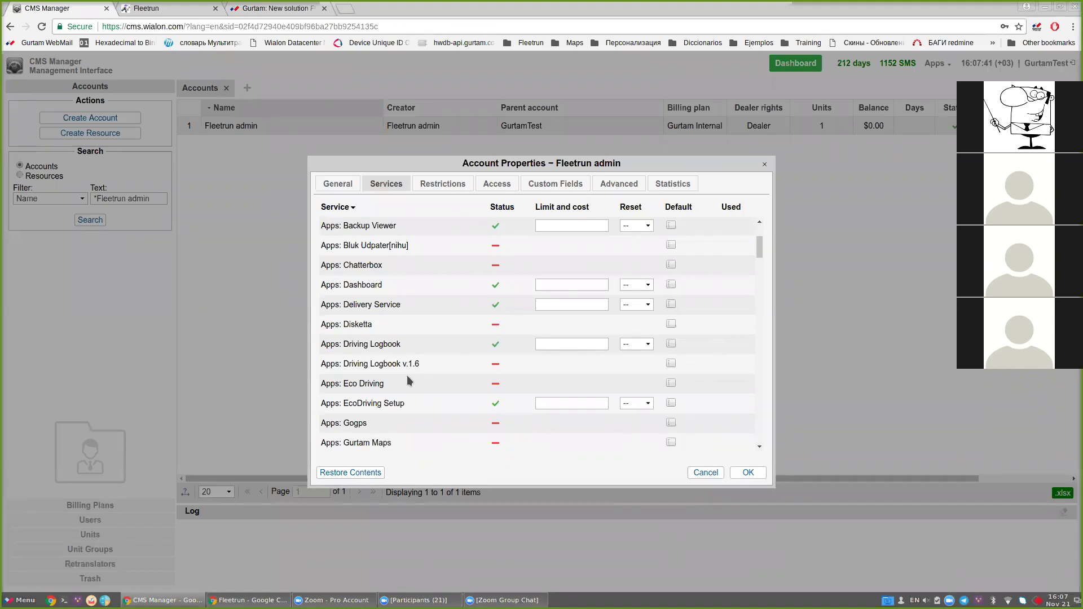
scroll(407, 380, "down", 4)
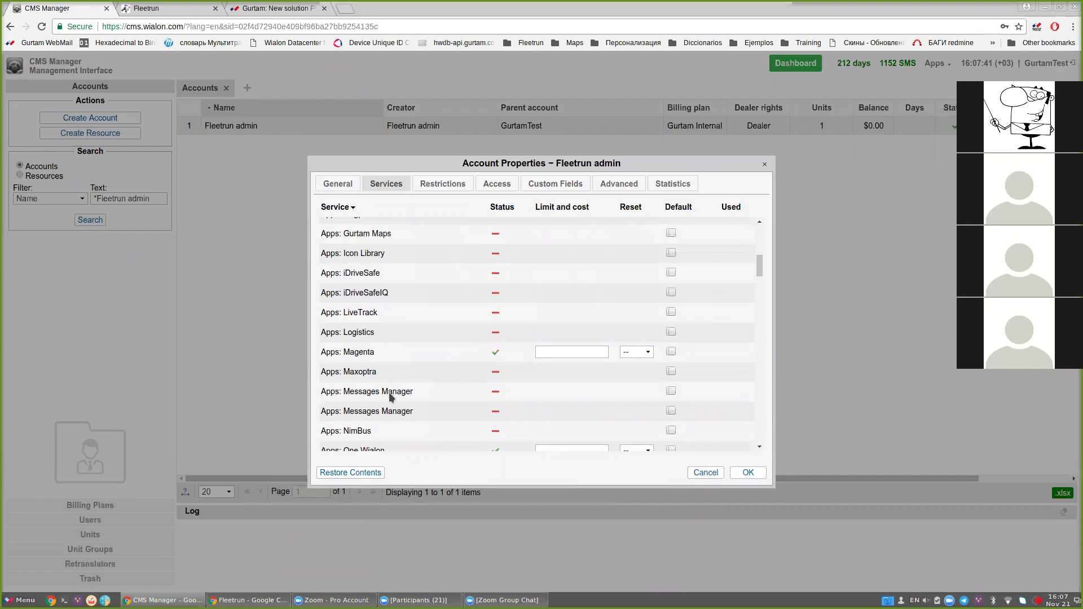
scroll(391, 397, "down", 3)
scroll(391, 398, "down", 3)
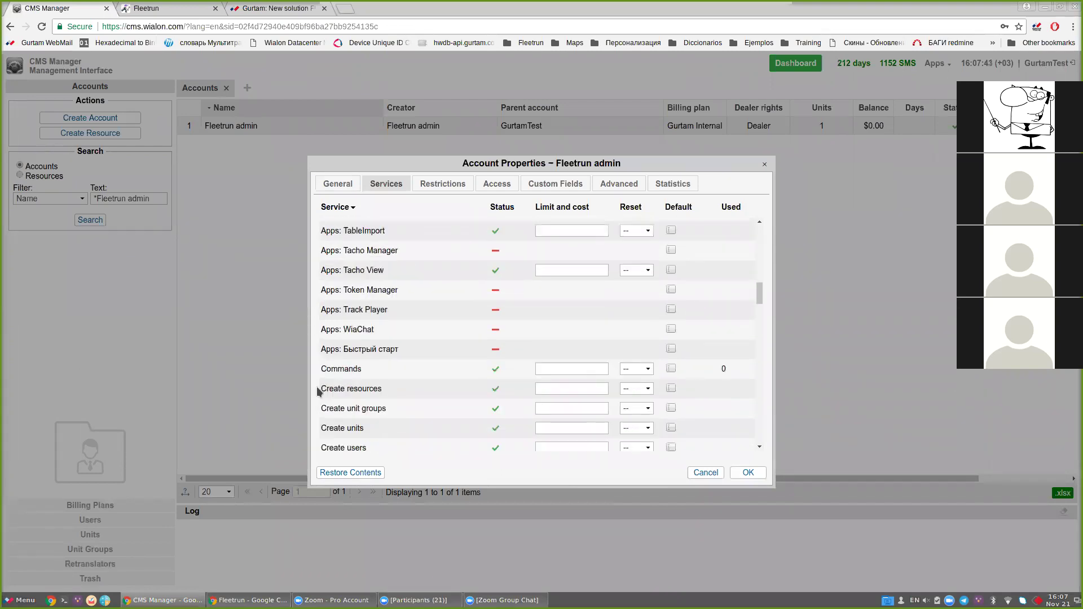
scroll(361, 411, "down", 3)
scroll(495, 418, "down", 2)
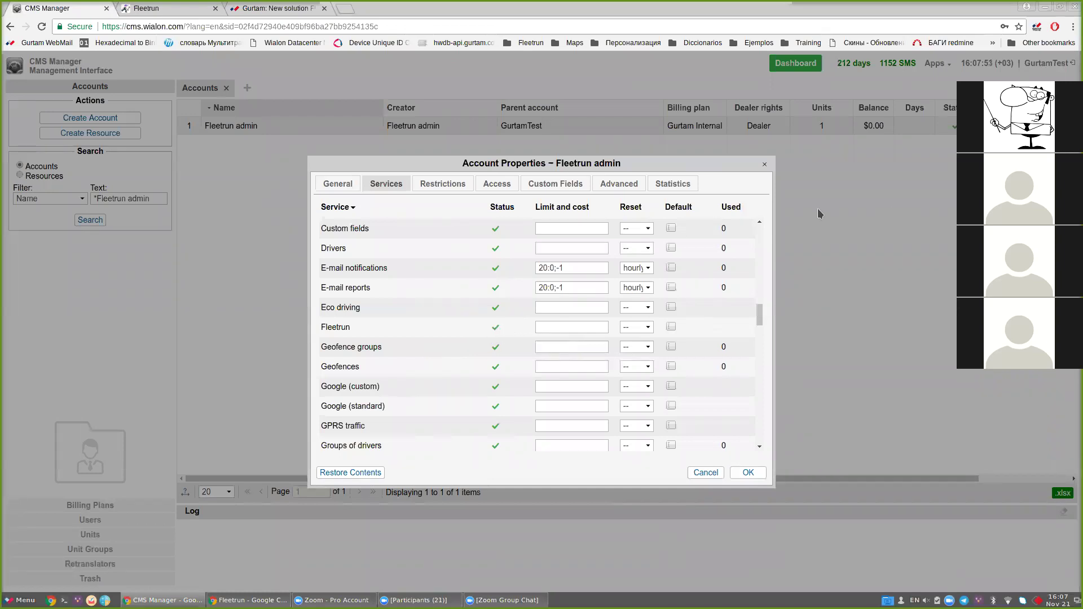
left_click(764, 164)
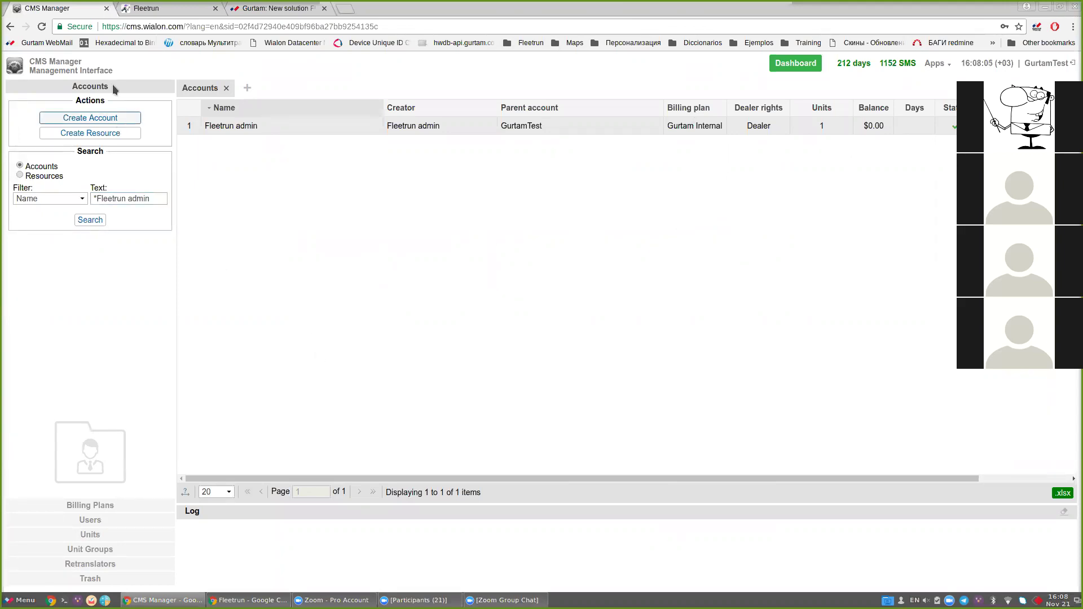
left_click(140, 13)
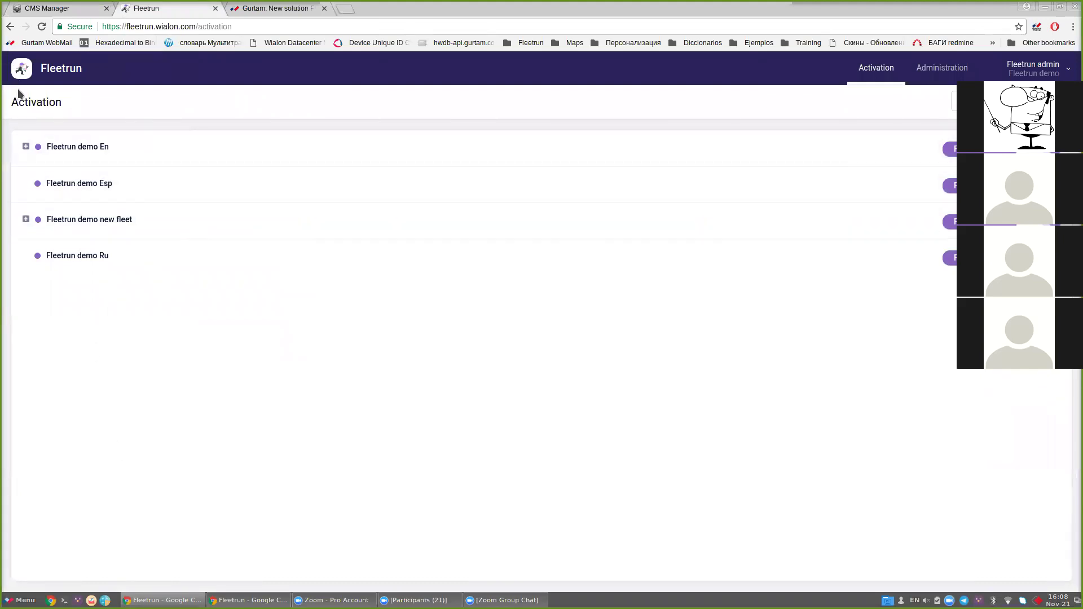
left_click(46, 9)
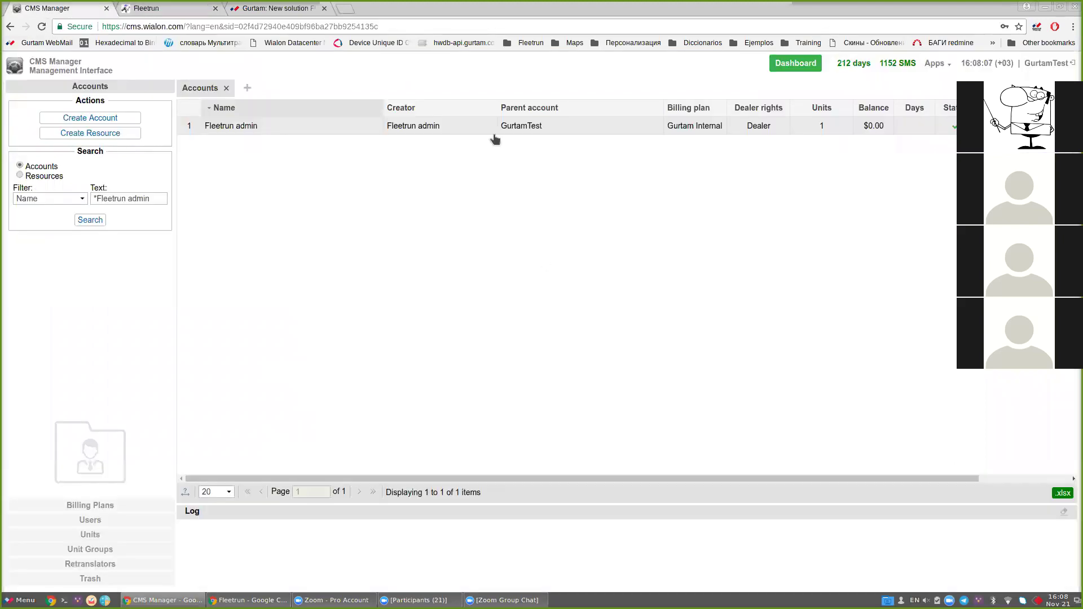
left_click(932, 64)
left_click(932, 66)
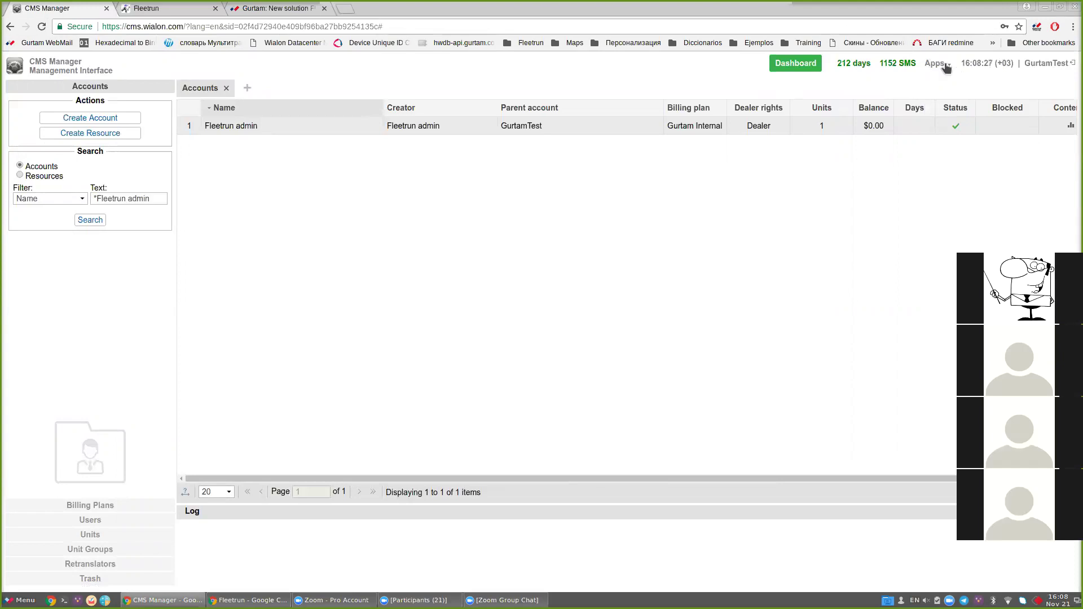
left_click(1044, 64)
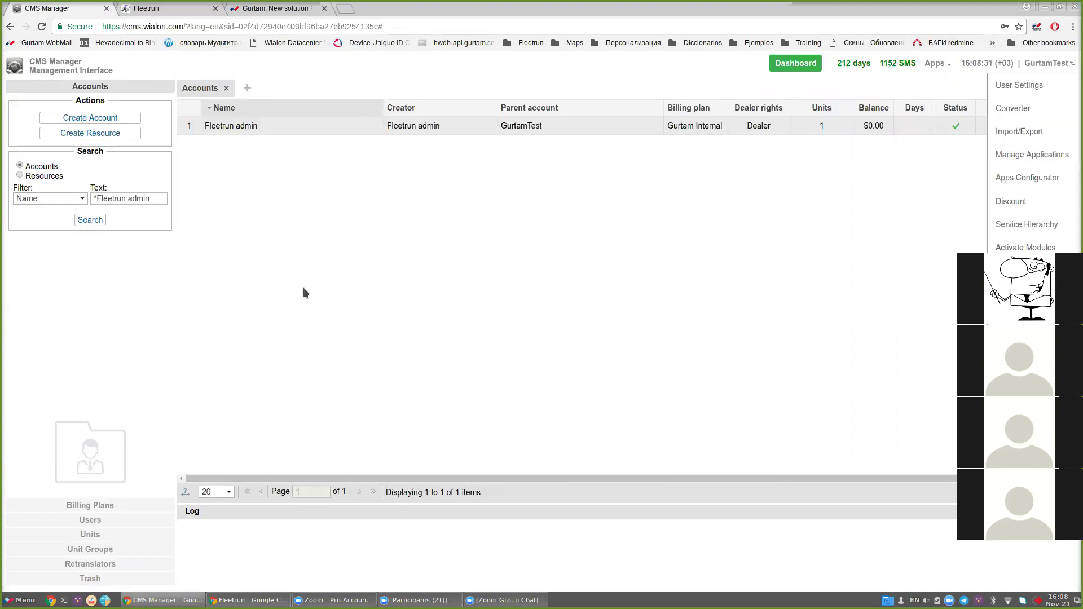
left_click(506, 235)
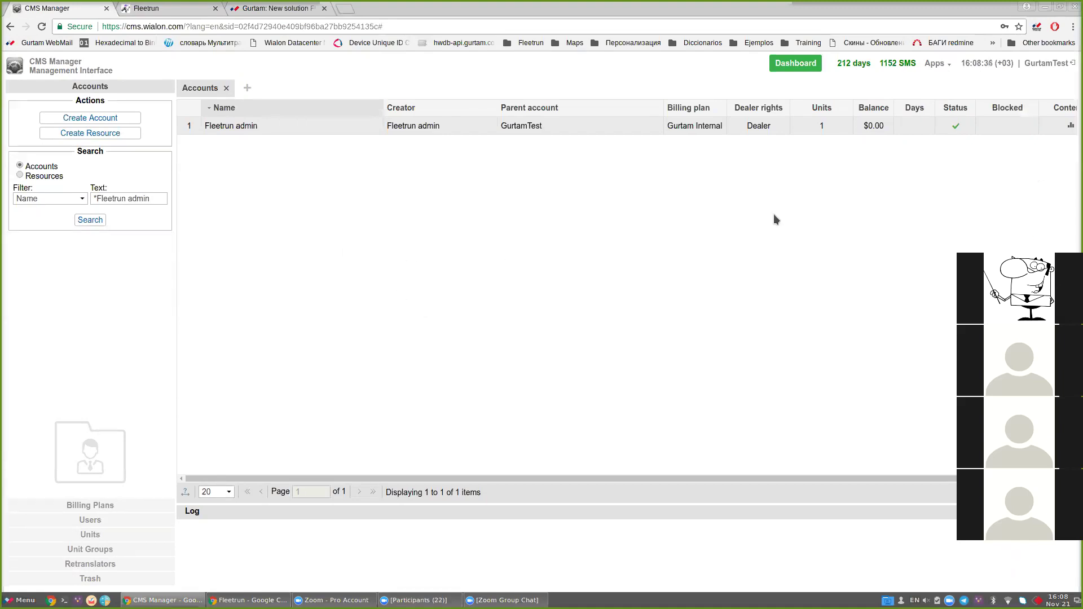
Step: Add the Fleetrun application from the Apps Configurator library to the installed apps and save the configuration
left_click(1039, 68)
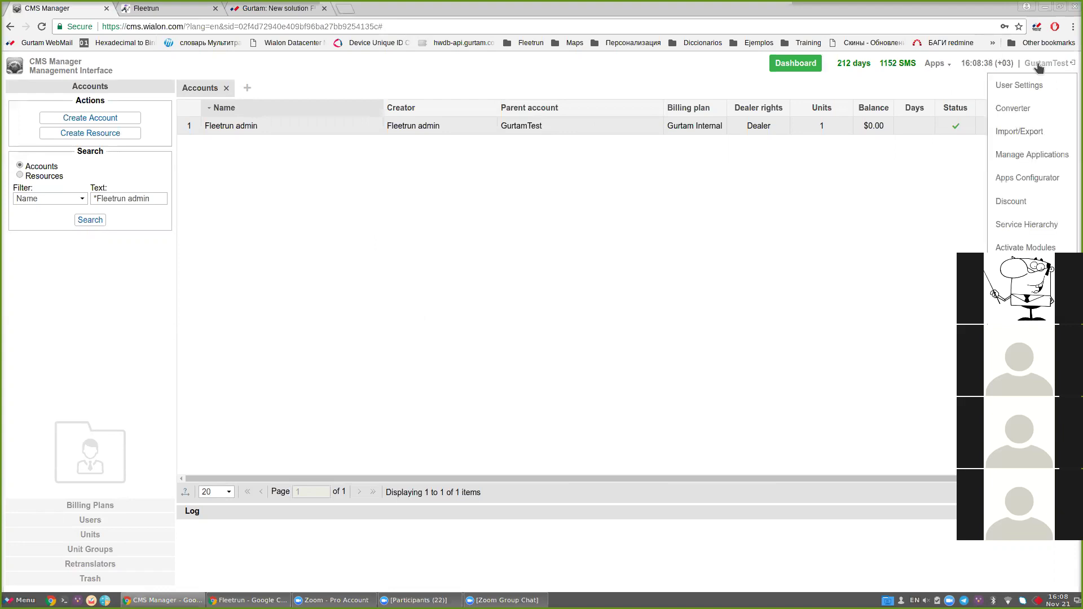
left_click(1039, 179)
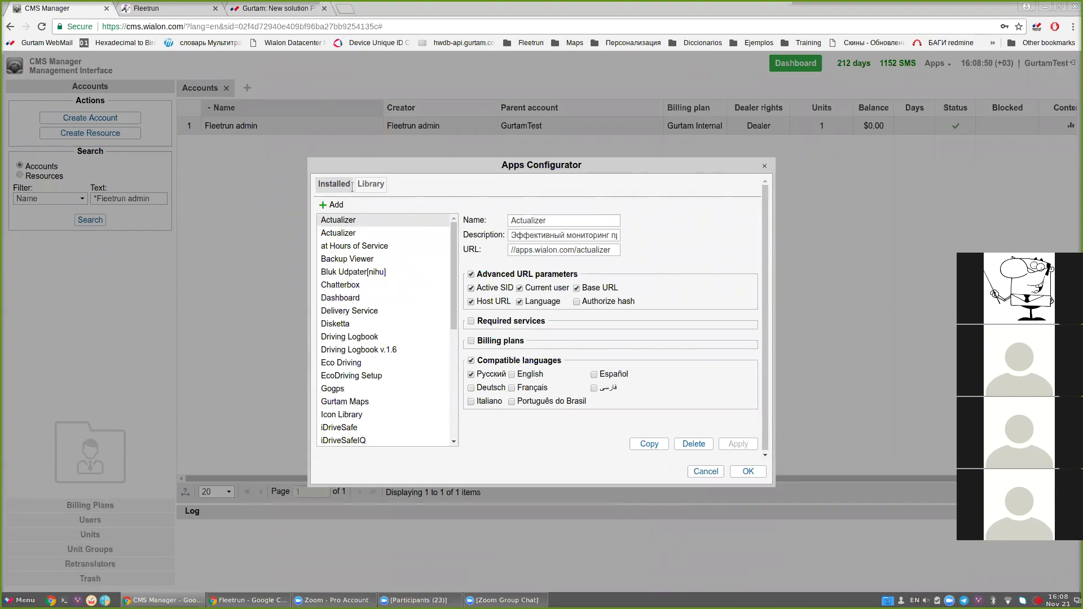
left_click(369, 186)
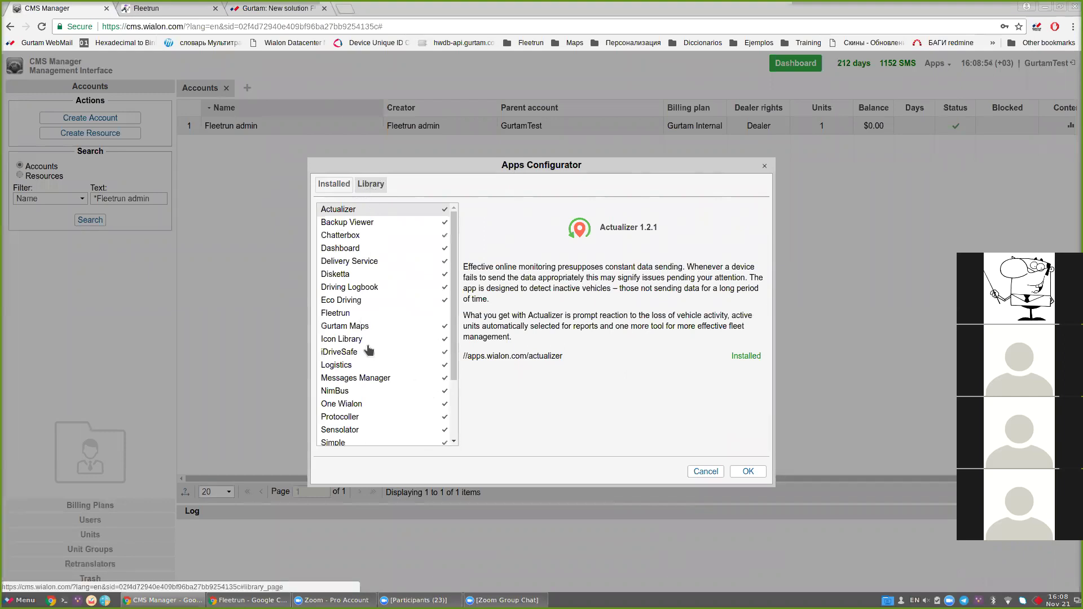
scroll(330, 395, "down", 2)
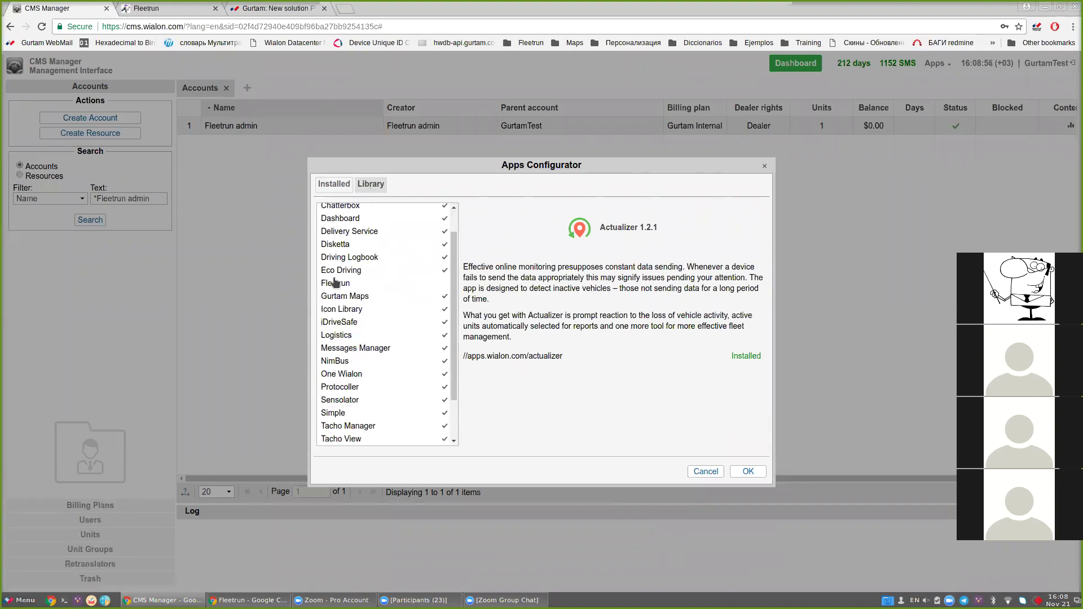
left_click(334, 288)
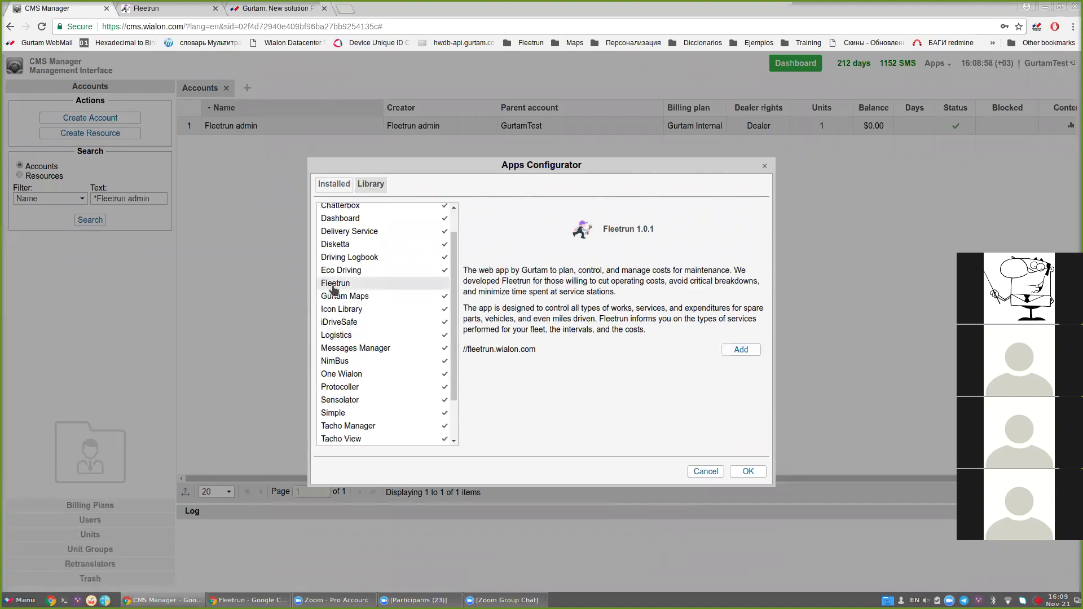
left_click(740, 349)
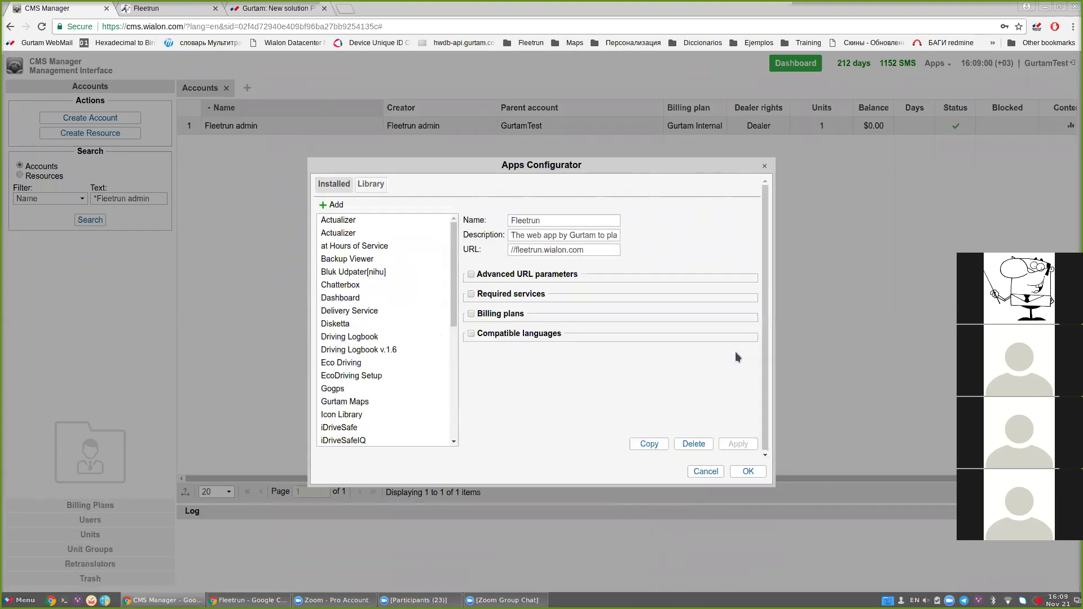
left_click(748, 472)
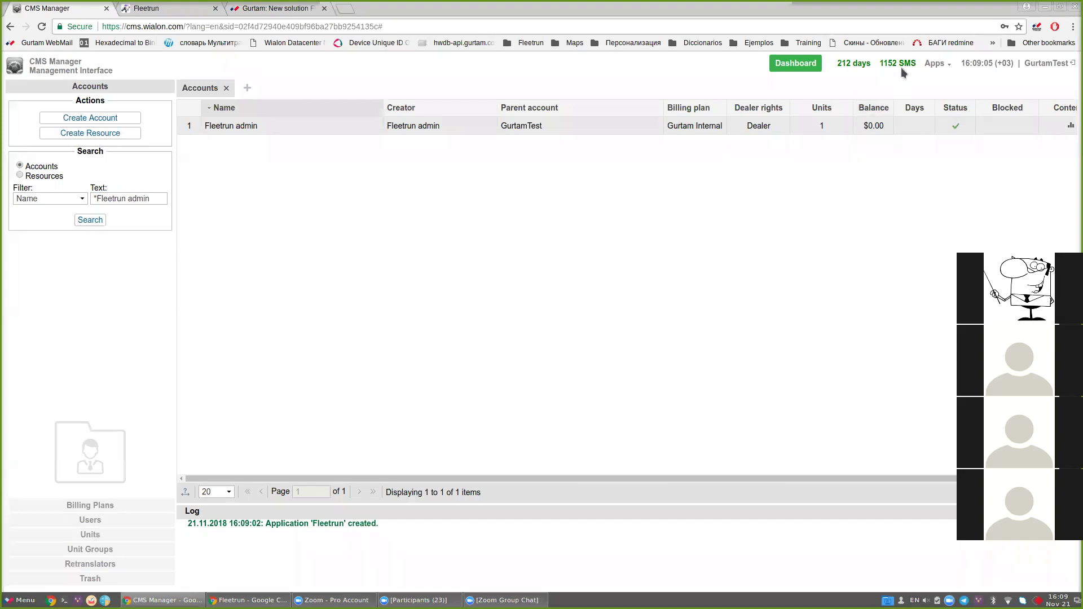
Step: Look for Fleetrun in the list of available apps without launching it
left_click(940, 65)
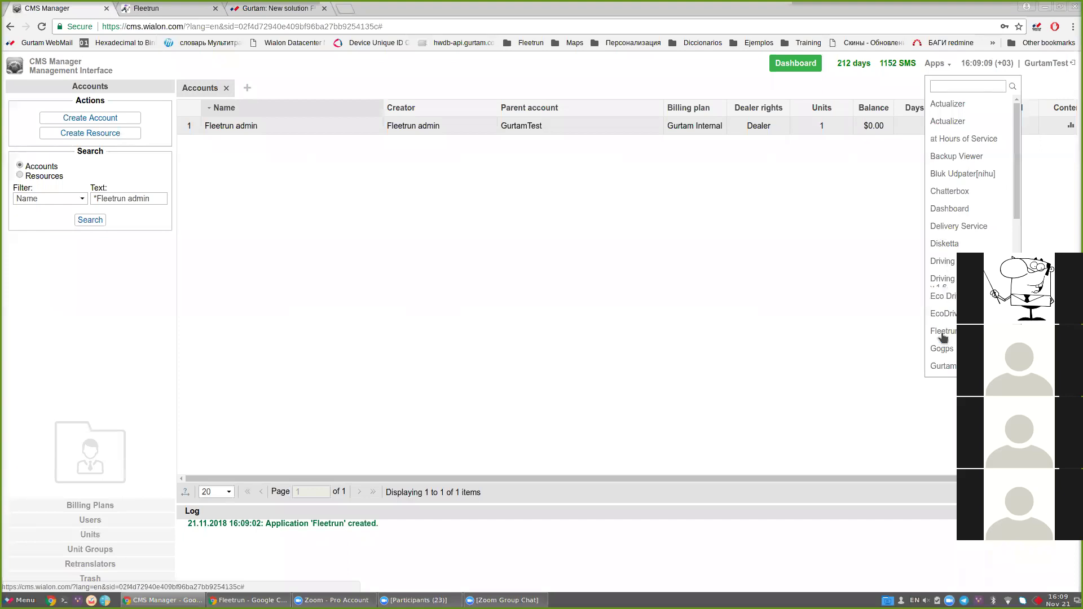
scroll(943, 337, "down", 3)
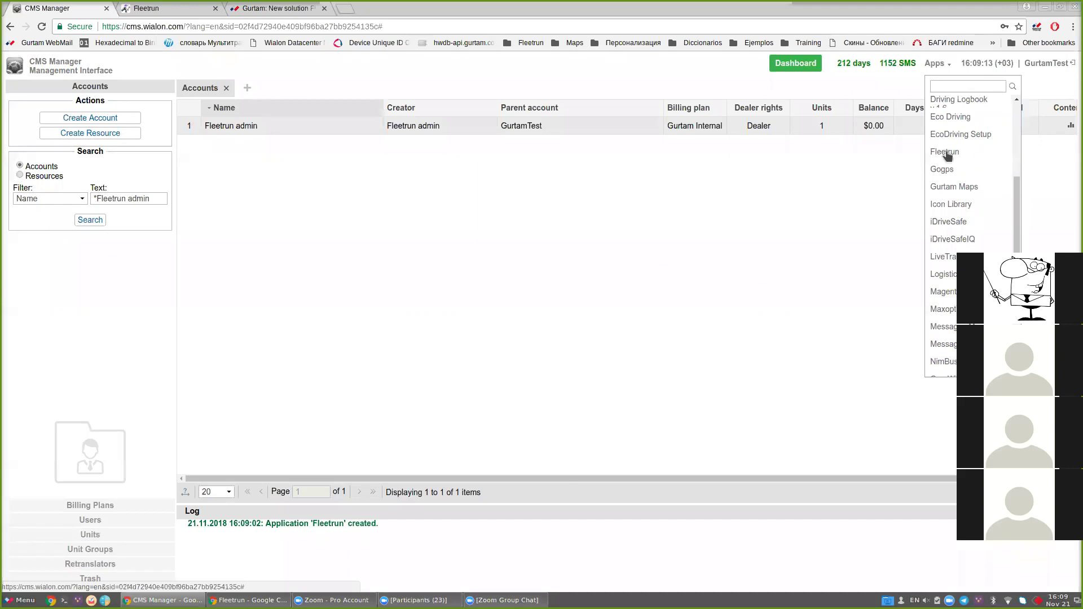
left_click(494, 349)
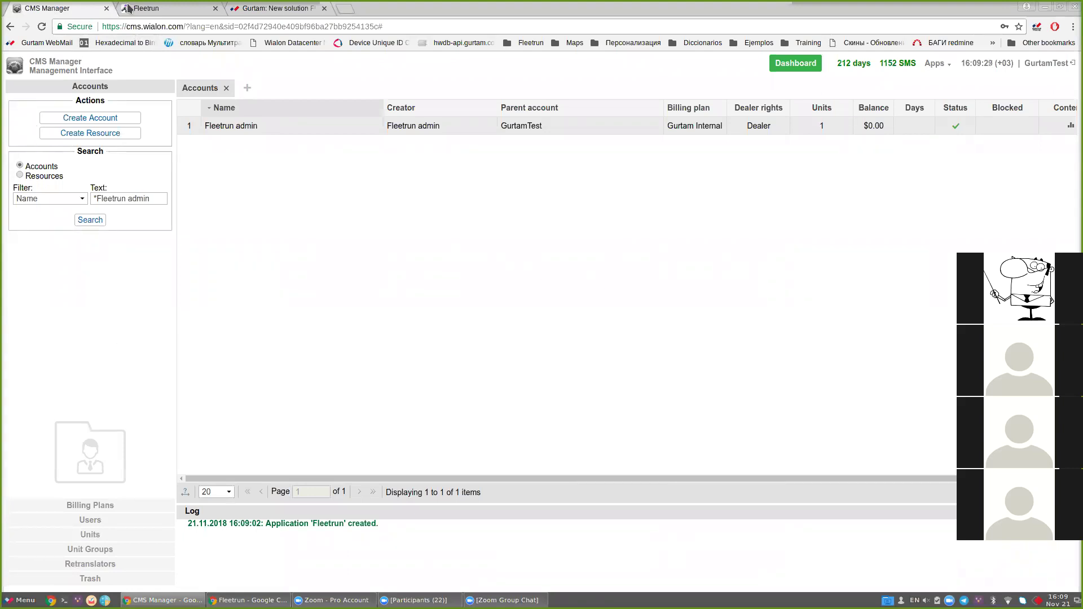
Step: Switch to Fleetrun, try to deactivate the Fleetrun demo Ru fleet, and reload the application
left_click(142, 8)
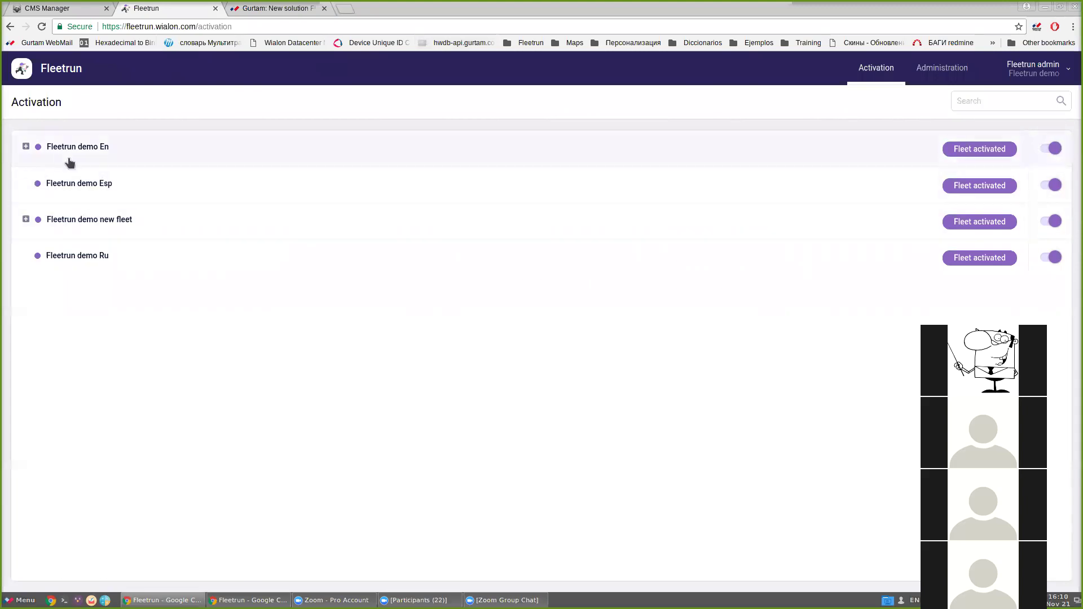
left_click(1050, 257)
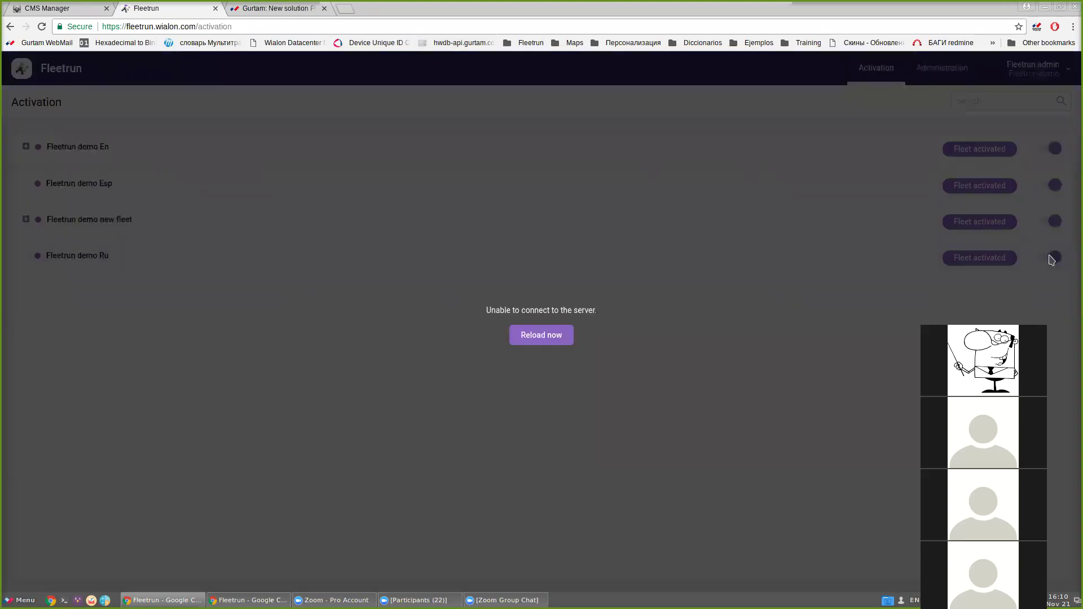
left_click(545, 338)
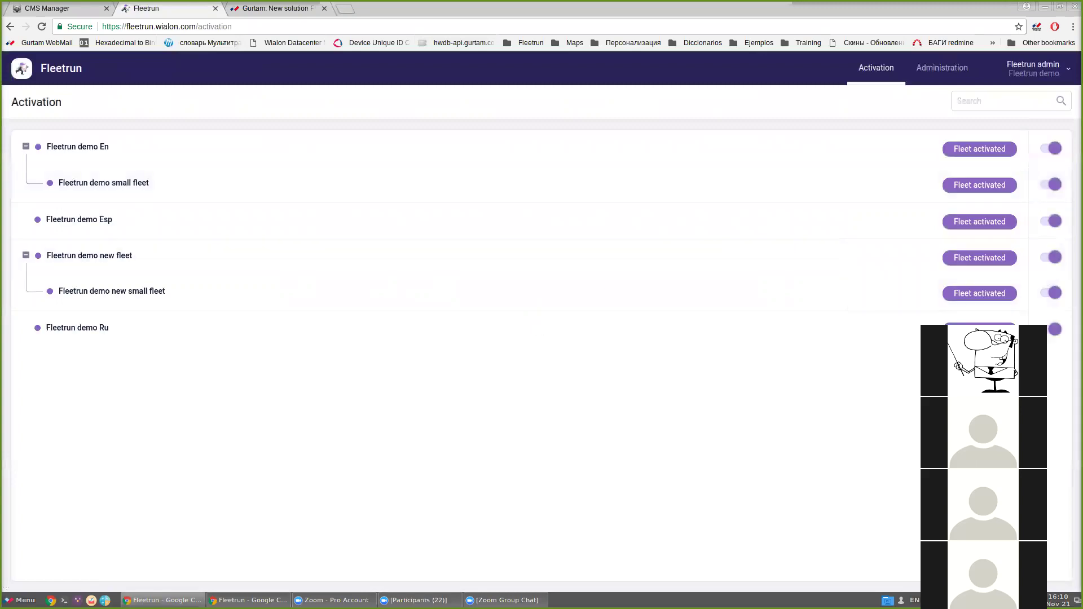
Step: Deactivate the Fleetrun demo Ru fleet and activate it again
left_click(1050, 331)
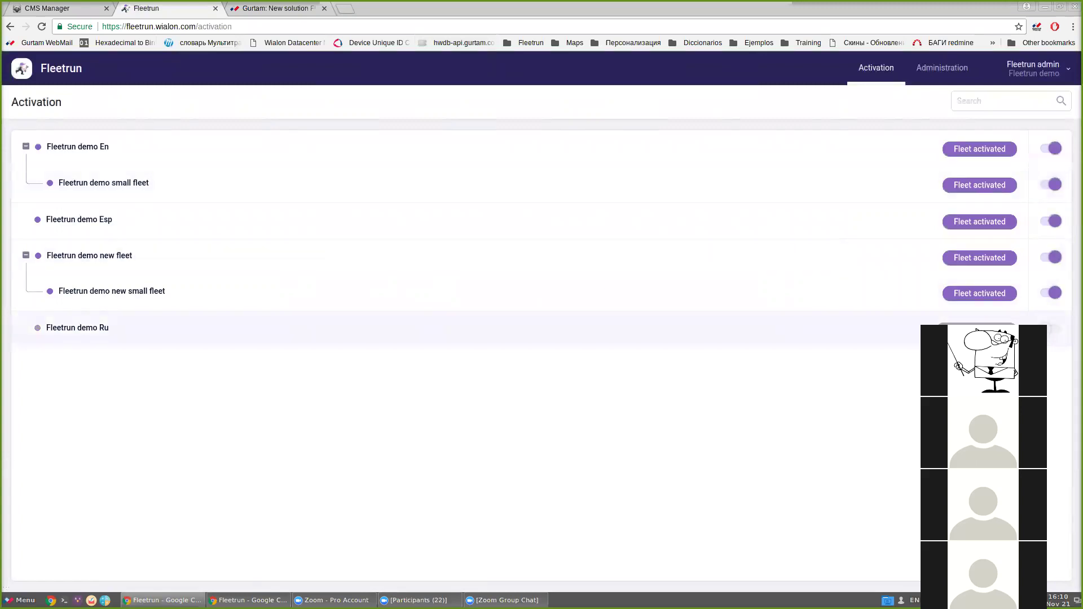
left_click(1047, 332)
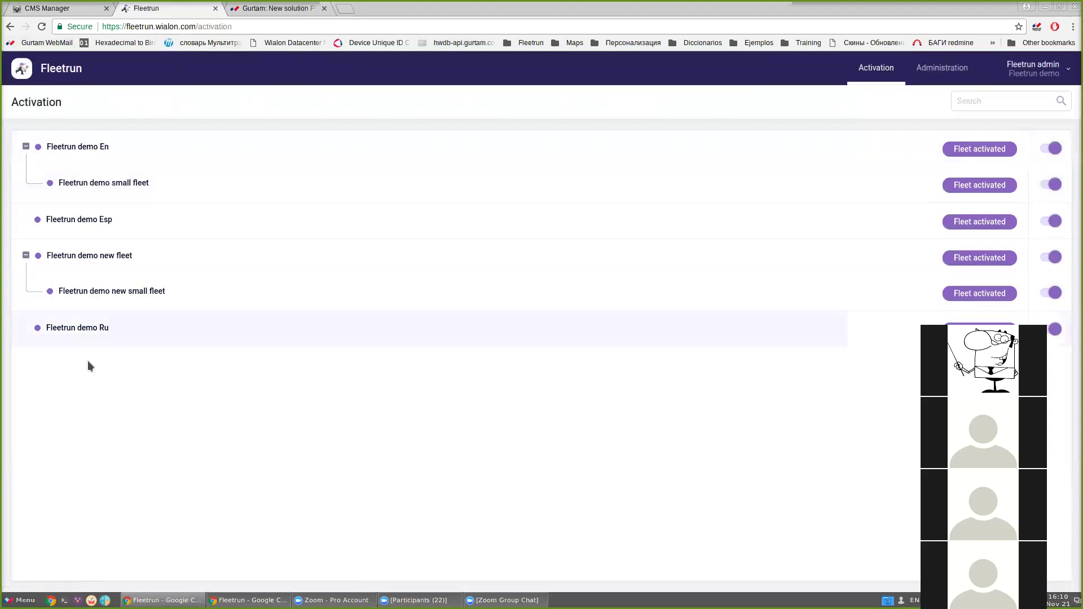
Step: Open the Fleetrun demo Esp fleet's access rights and switch Fleetrun demo Ru's right to view intervals on and off
left_click(94, 221)
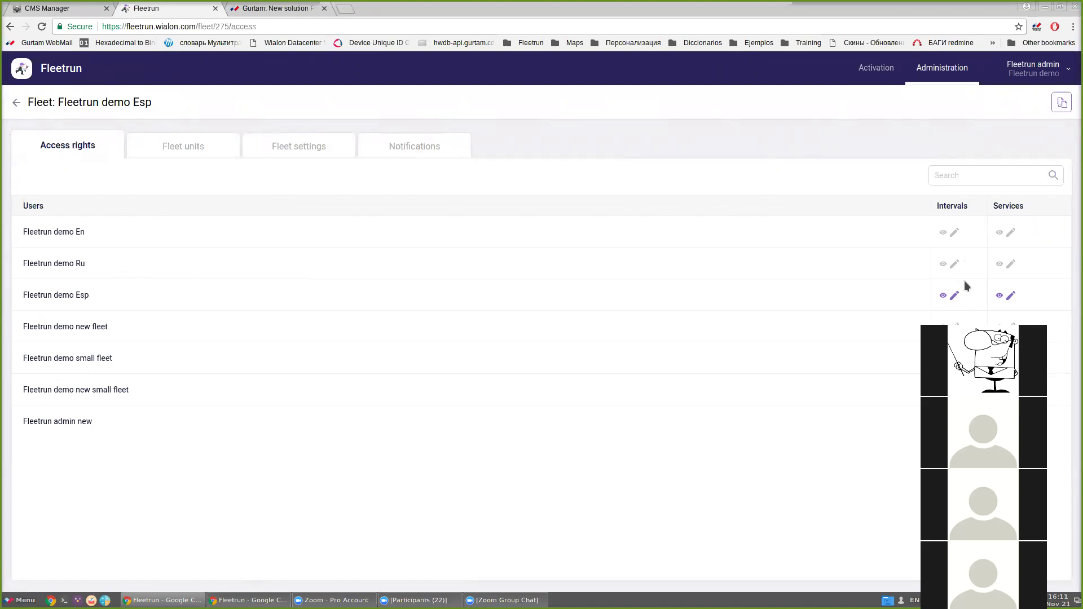
left_click(943, 263)
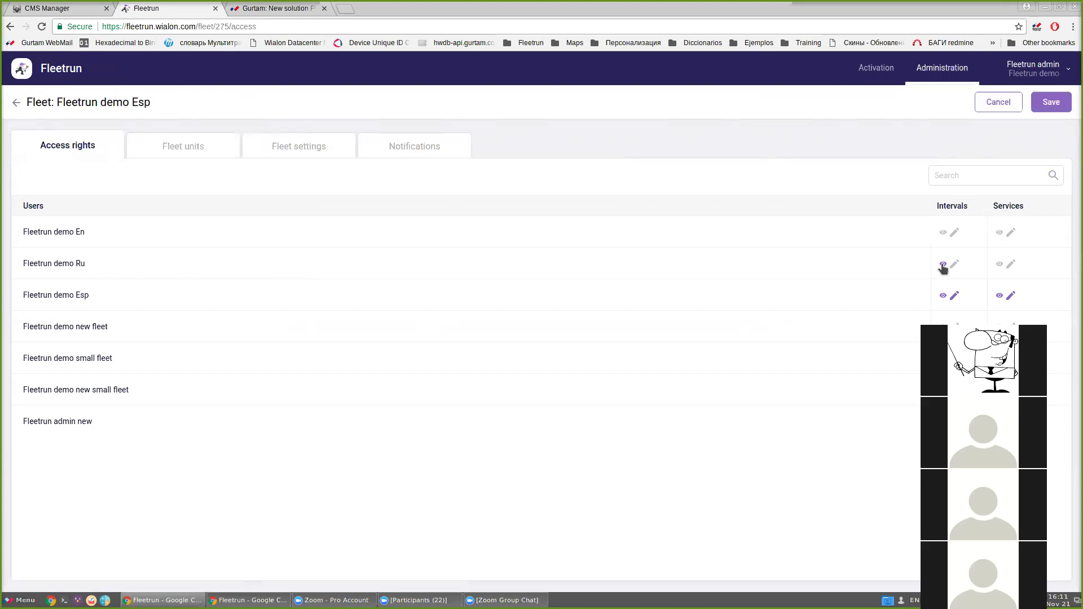
left_click(943, 265)
Step: Show all available units beside the Fleetrun demo Esp fleet's own units and browse the list
left_click(172, 156)
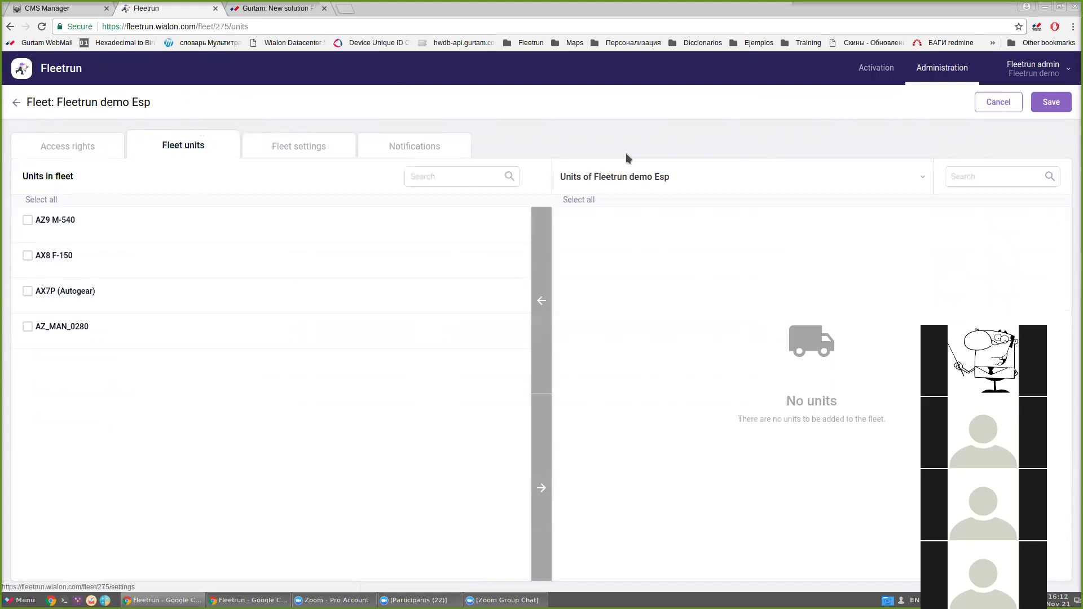
left_click(615, 180)
left_click(615, 179)
left_click(615, 179)
left_click(614, 179)
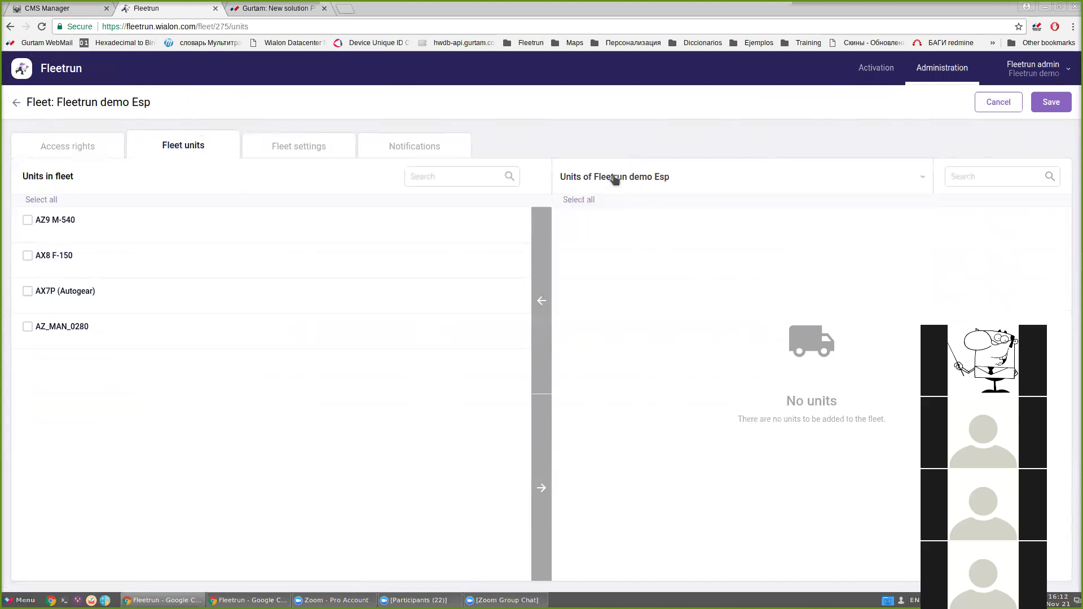
left_click(615, 179)
left_click(596, 177)
left_click(622, 180)
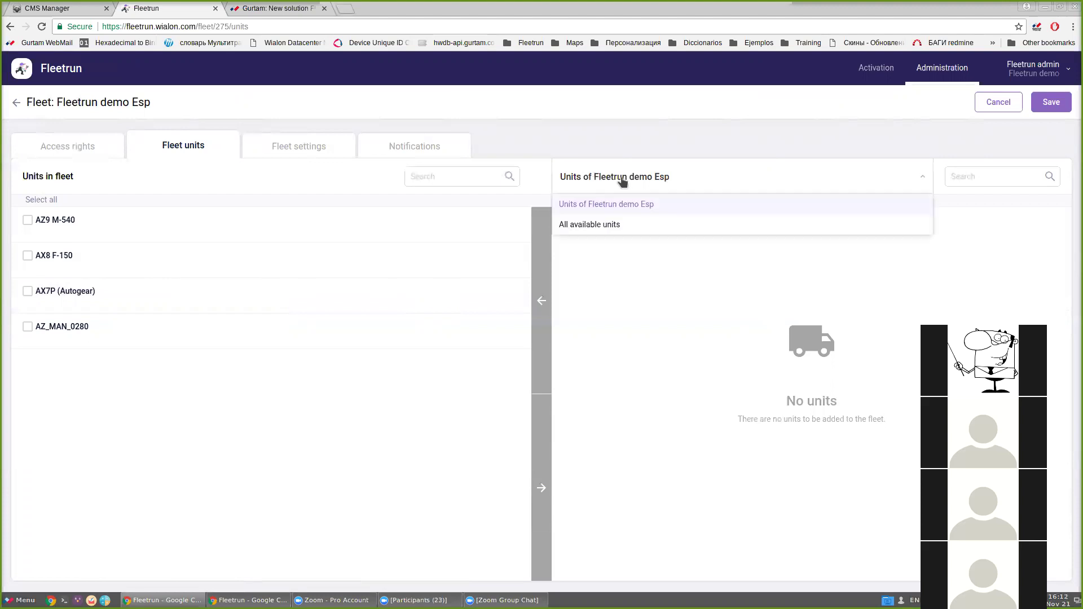
left_click(628, 227)
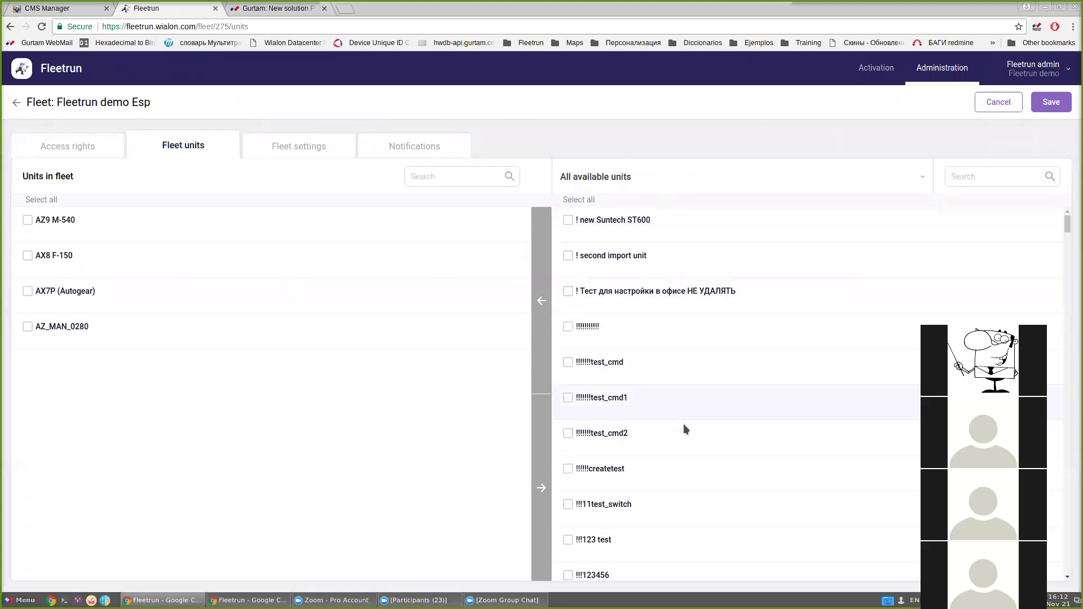
scroll(655, 420, "down", 2)
scroll(657, 468, "down", 6)
scroll(668, 482, "down", 4)
scroll(642, 452, "down", 5)
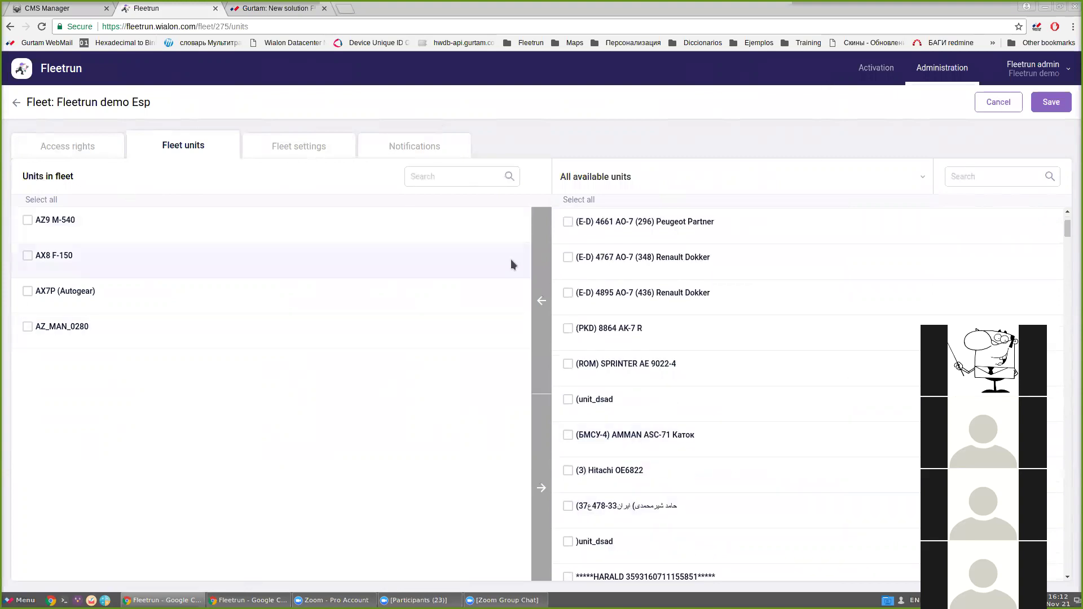
Step: Add the available unit 01Speeding to the Fleetrun demo Esp fleet's units
scroll(613, 462, "down", 6)
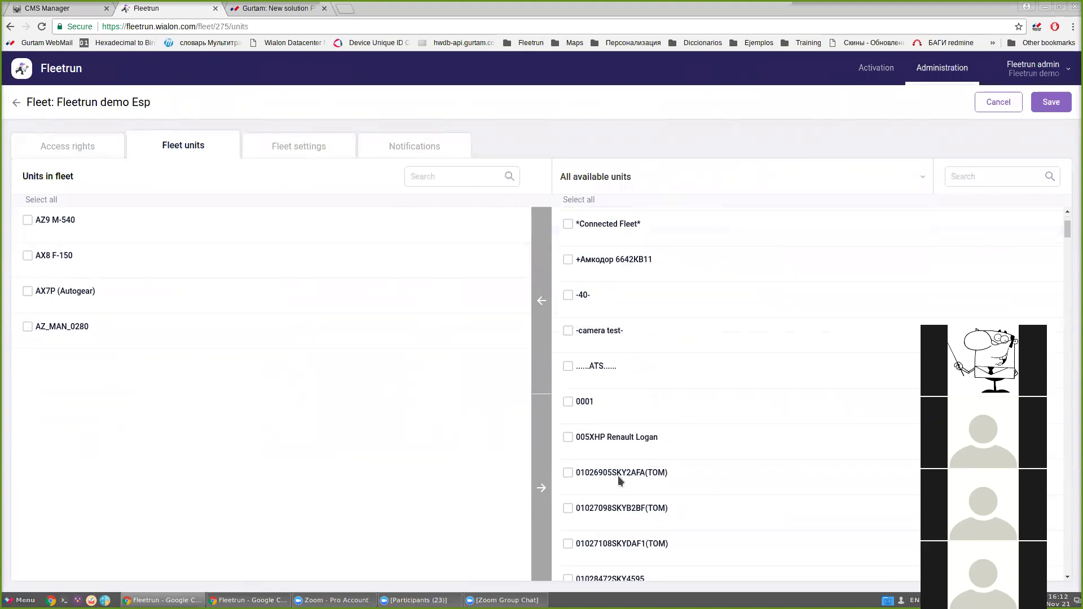
scroll(621, 480, "down", 2)
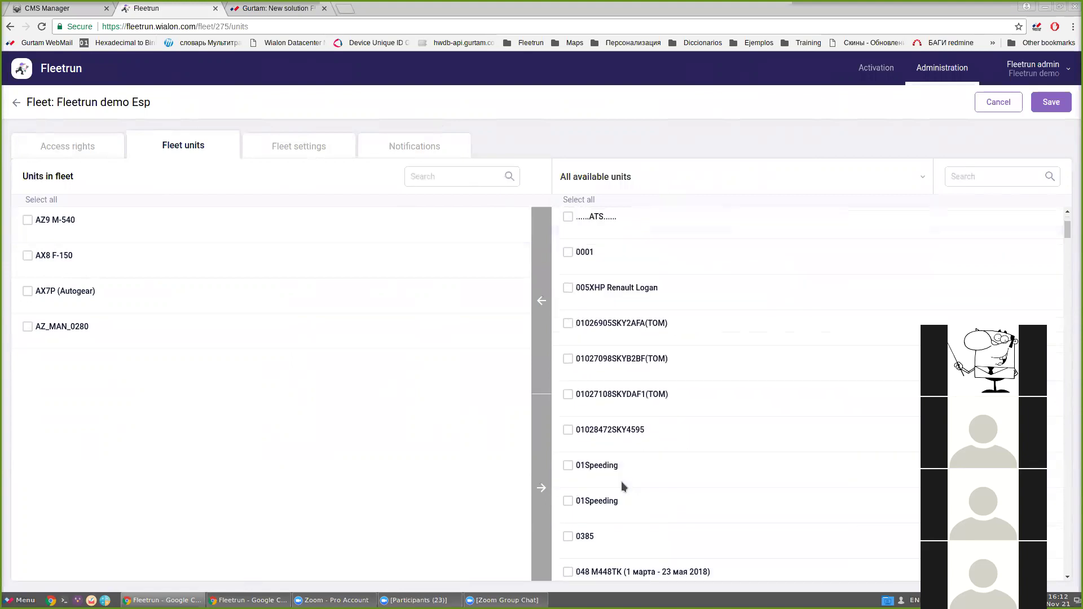
left_click(568, 466)
left_click(542, 300)
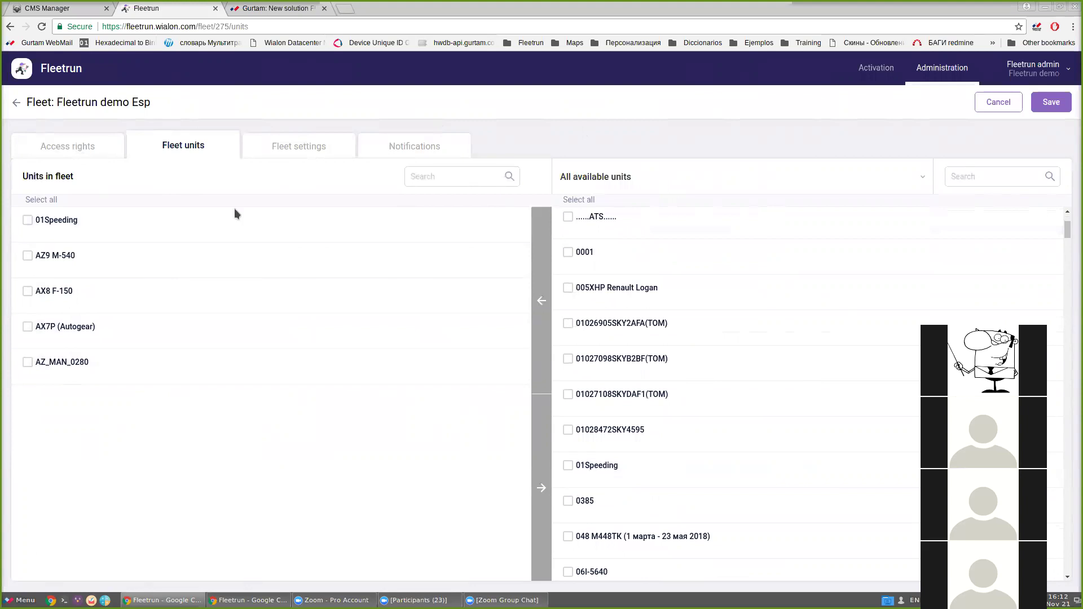
Step: Open the Fleetrun demo Esp fleet's settings and view the available units of mileage measurement
left_click(294, 147)
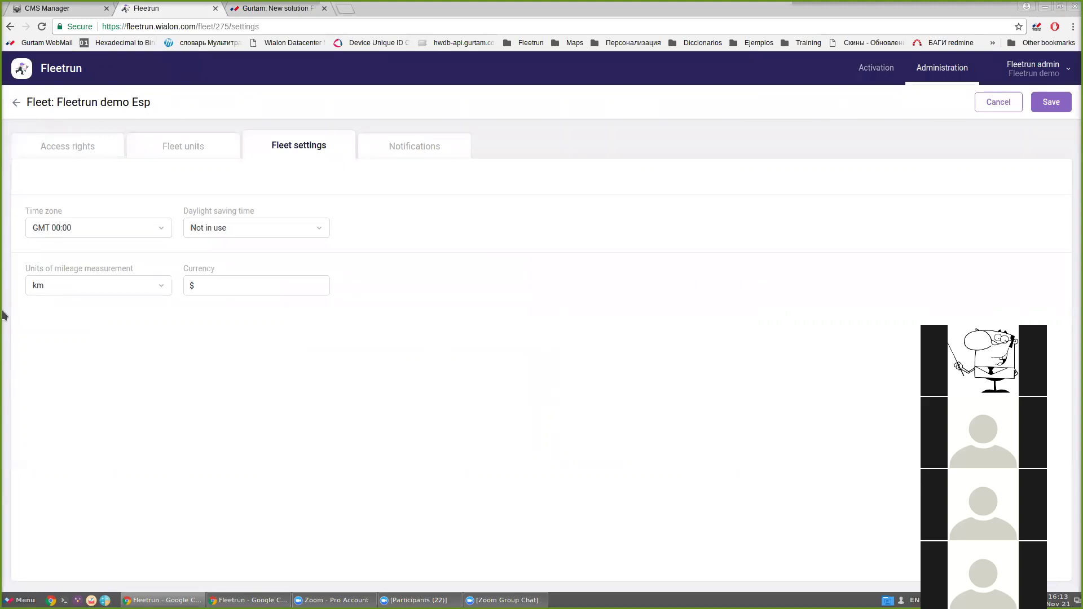
left_click(49, 292)
left_click(50, 292)
left_click(50, 292)
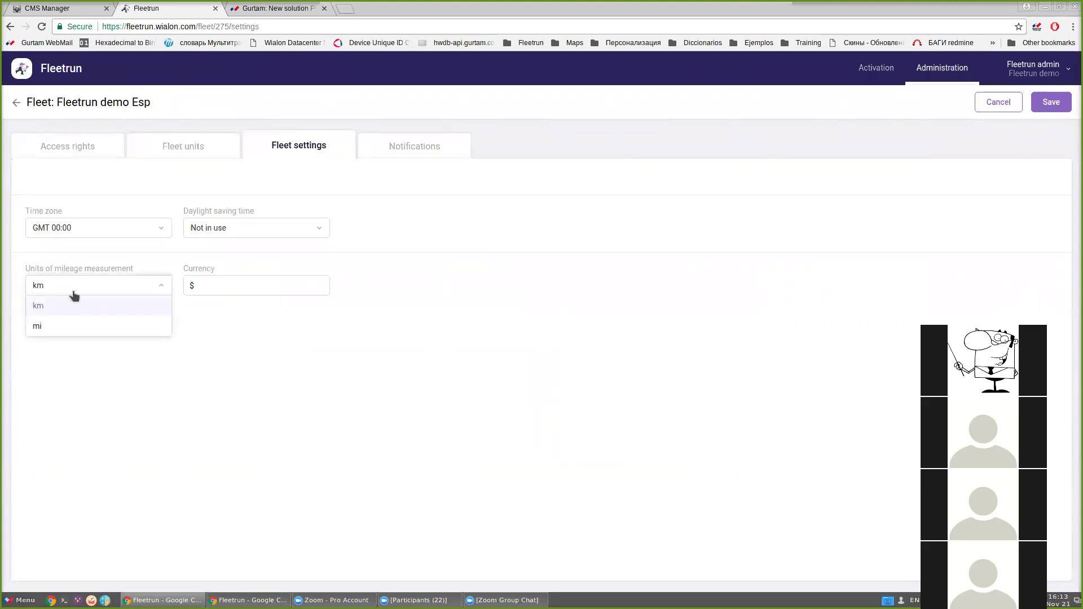
left_click(221, 306)
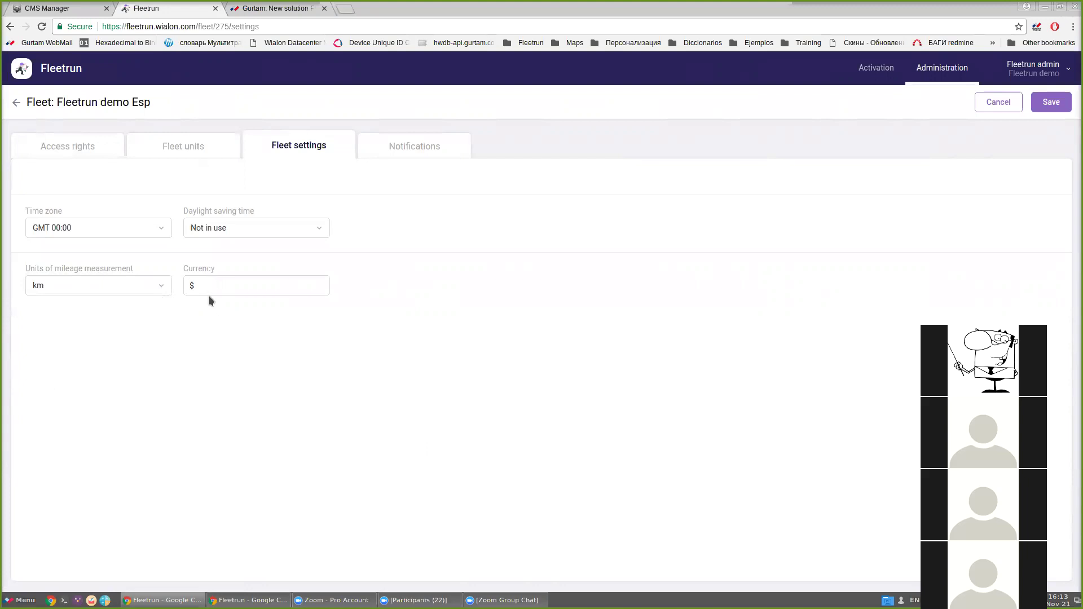
left_click(430, 144)
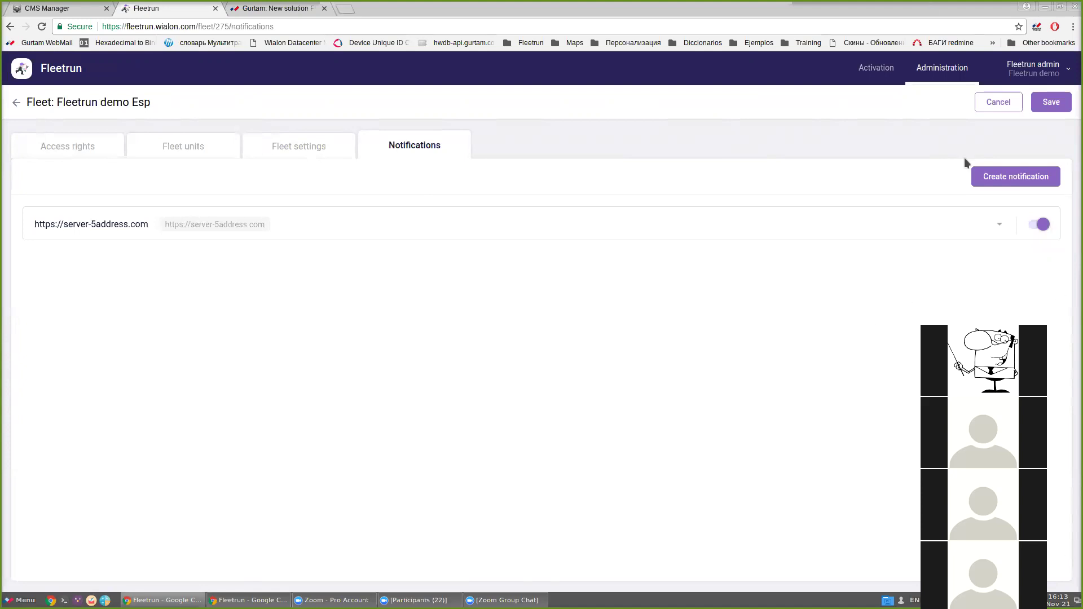
left_click(1039, 225)
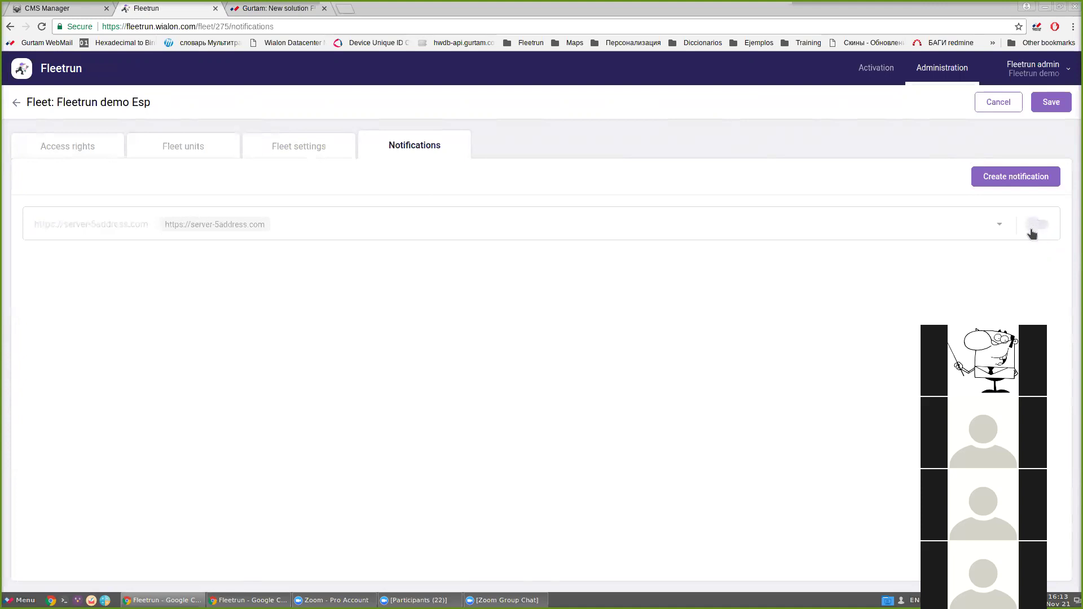
left_click(1032, 232)
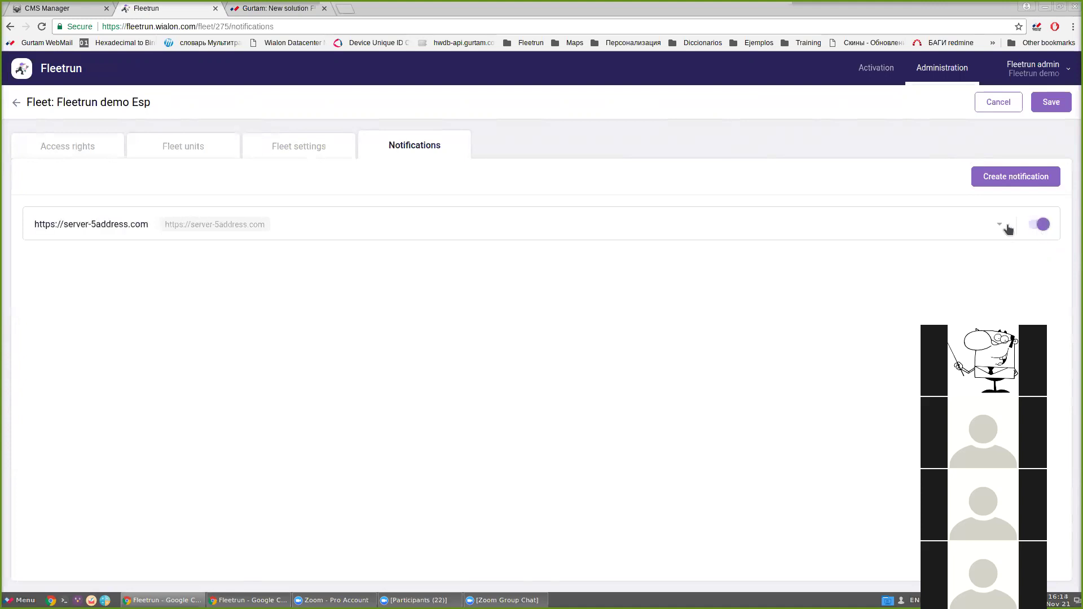
Step: Start a new notification named *Eco* for services whose status changes to To do
left_click(1011, 177)
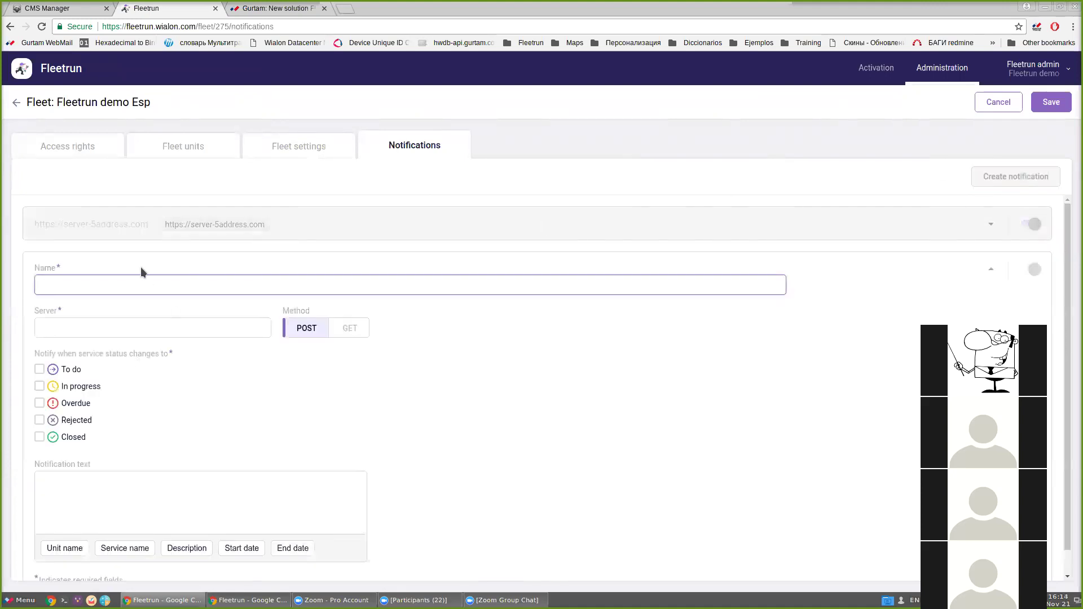
left_click(106, 283)
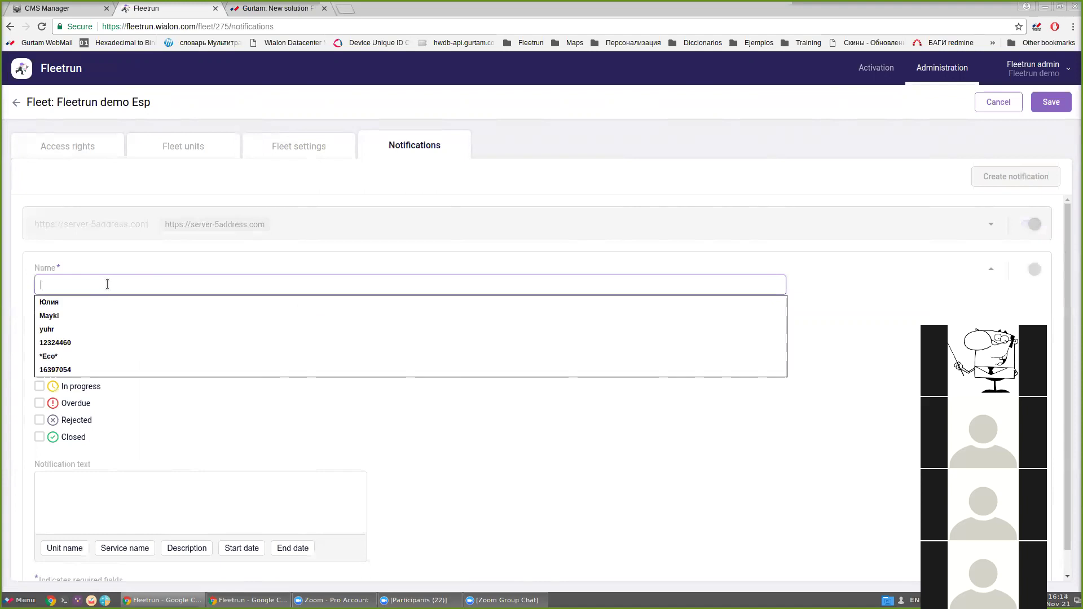
left_click(68, 356)
left_click(158, 322)
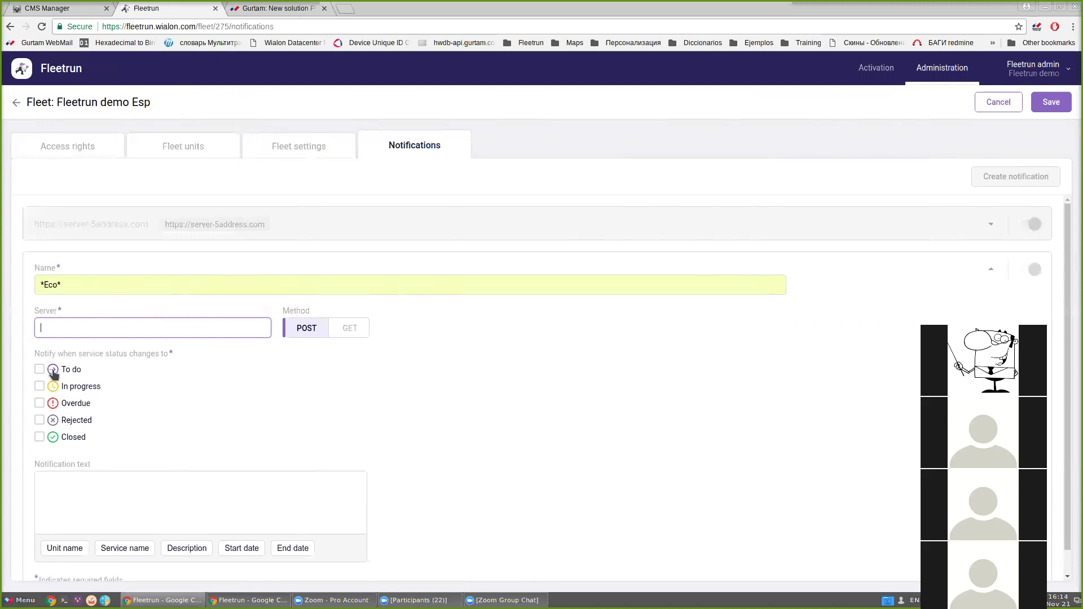
scroll(52, 402, "down", 1)
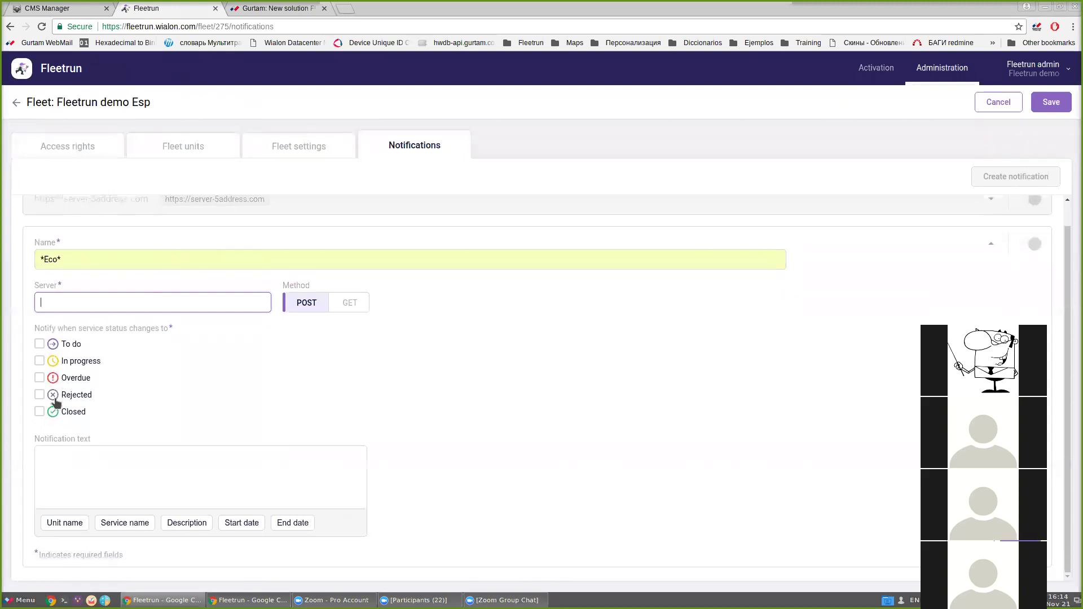
left_click(59, 336)
left_click(62, 346)
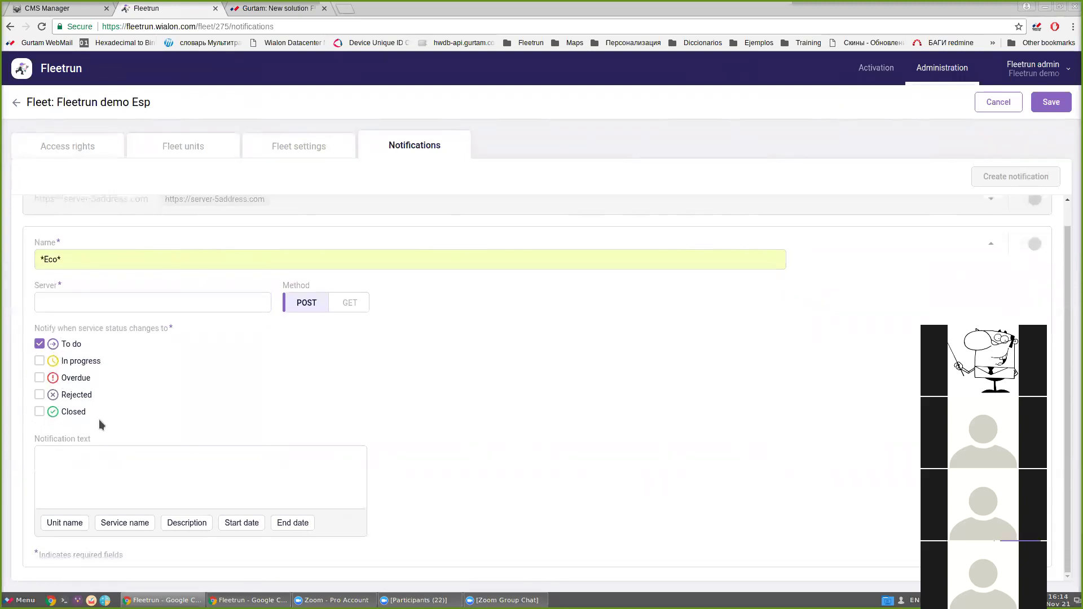
Step: Insert the unit name, service name and description placeholders into the new notification's text
left_click(63, 463)
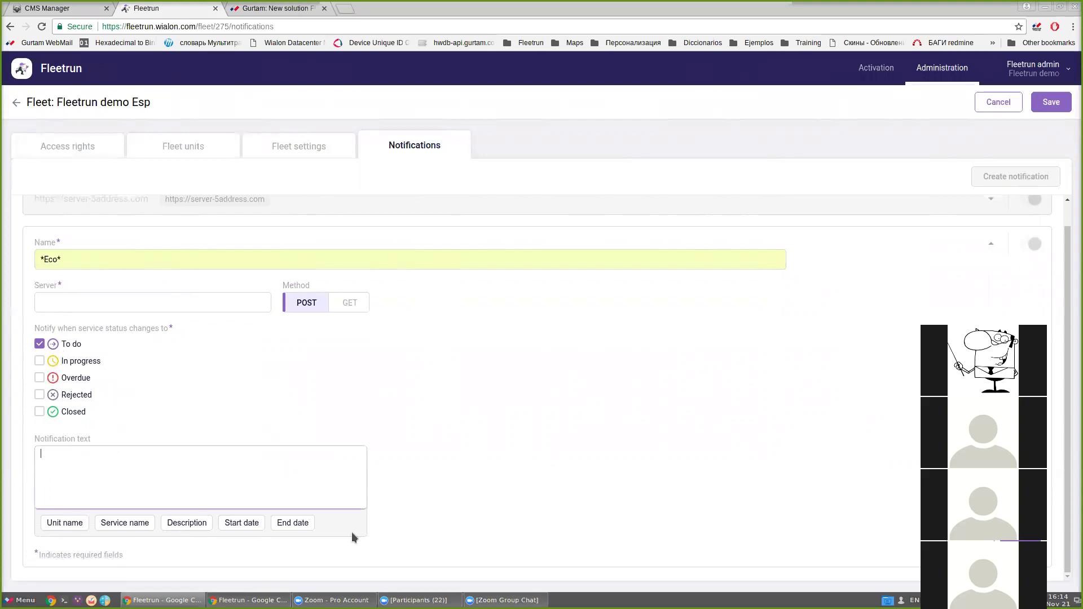
left_click(56, 524)
left_click(113, 526)
left_click(174, 526)
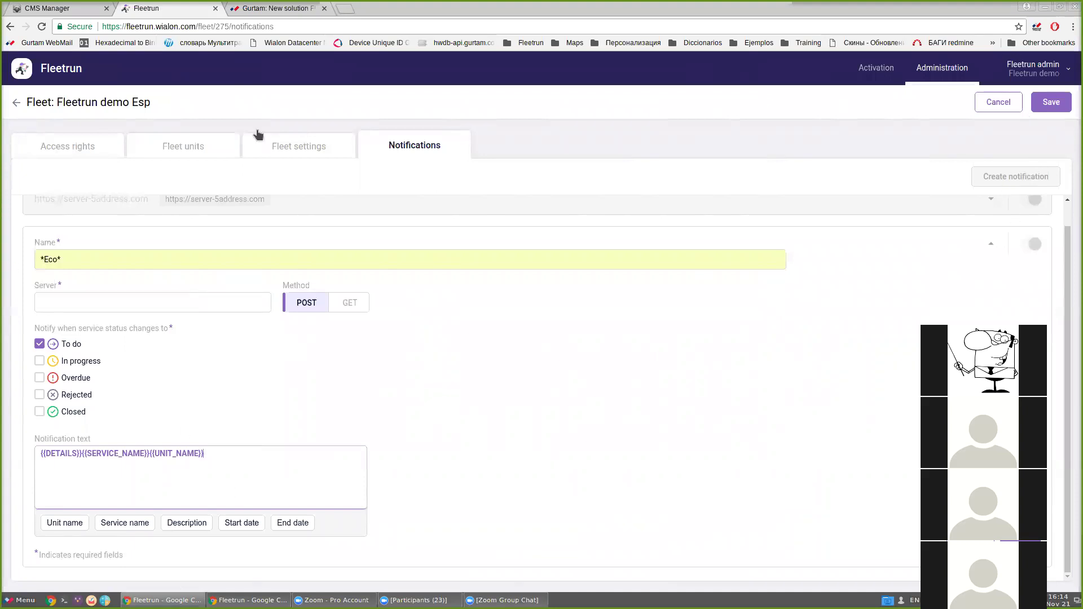
Step: Leave the Fleetrun demo Esp fleet without saving and return to the administration list of fleets
left_click(56, 150)
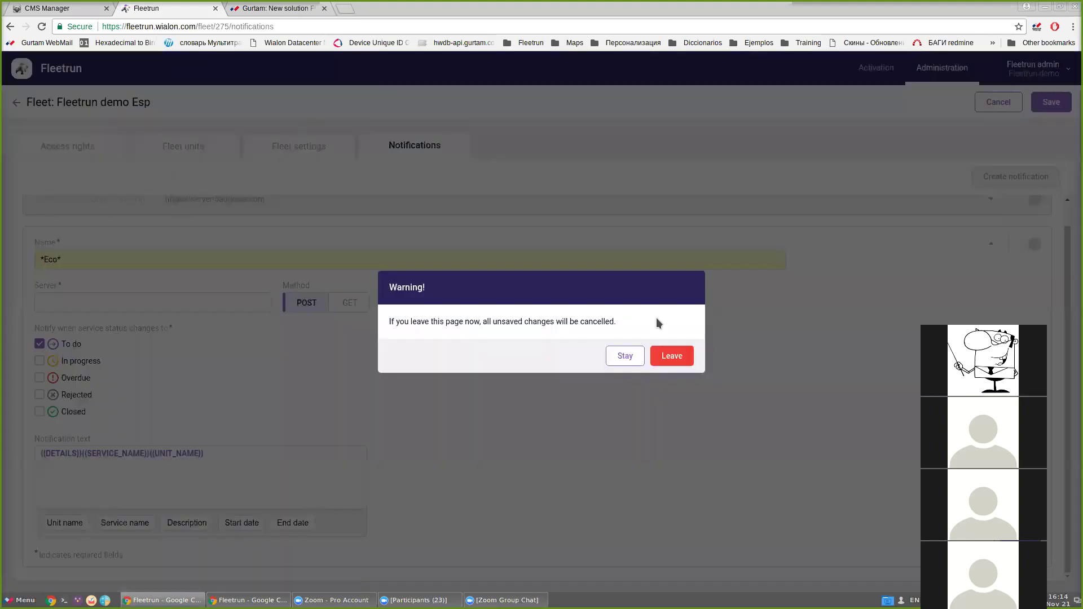
left_click(674, 356)
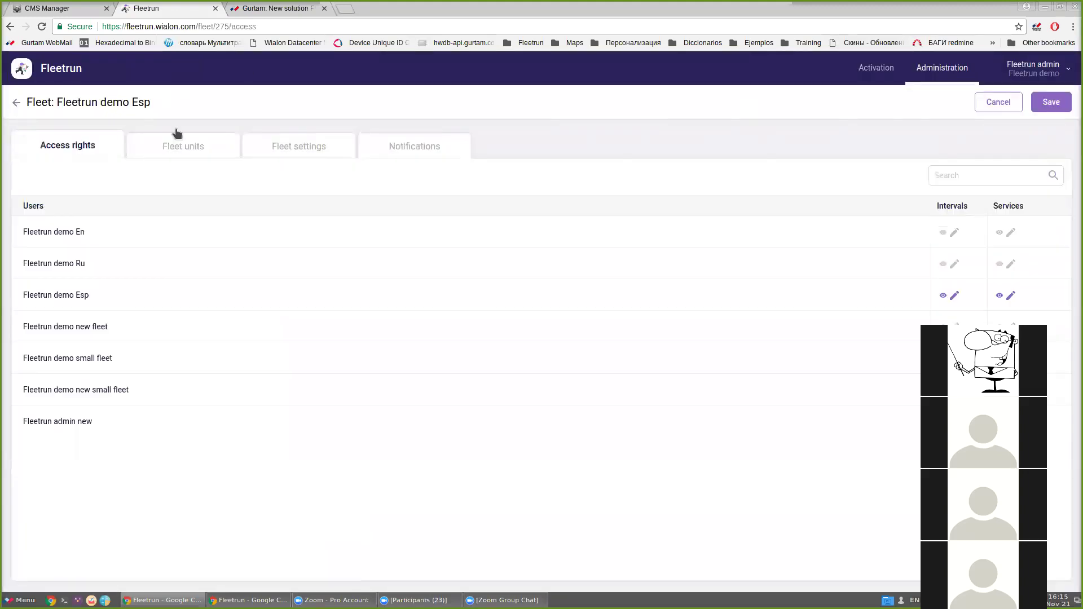
left_click(909, 77)
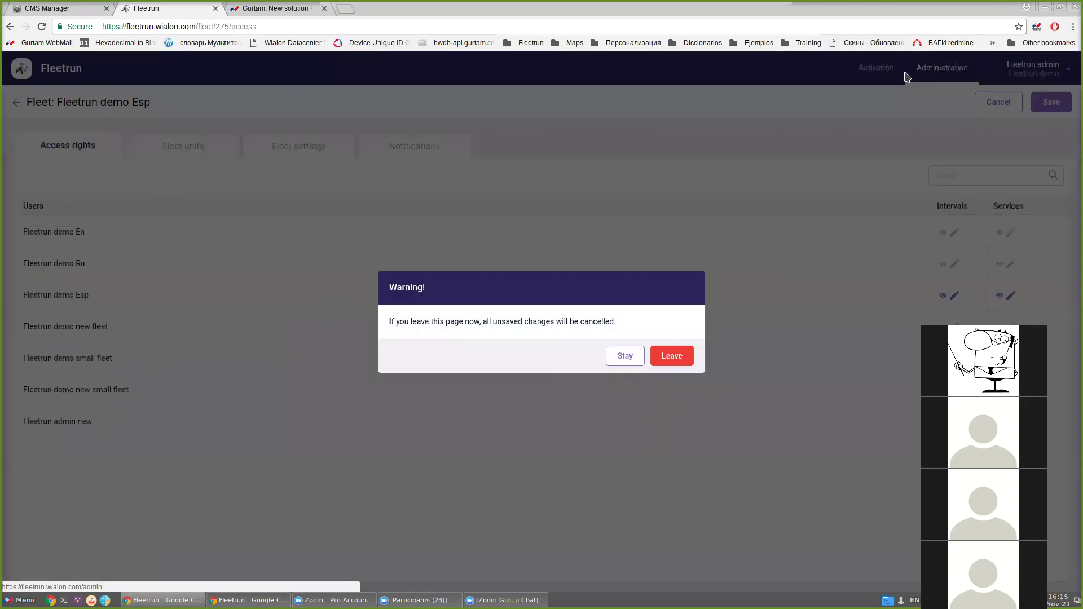
left_click(671, 355)
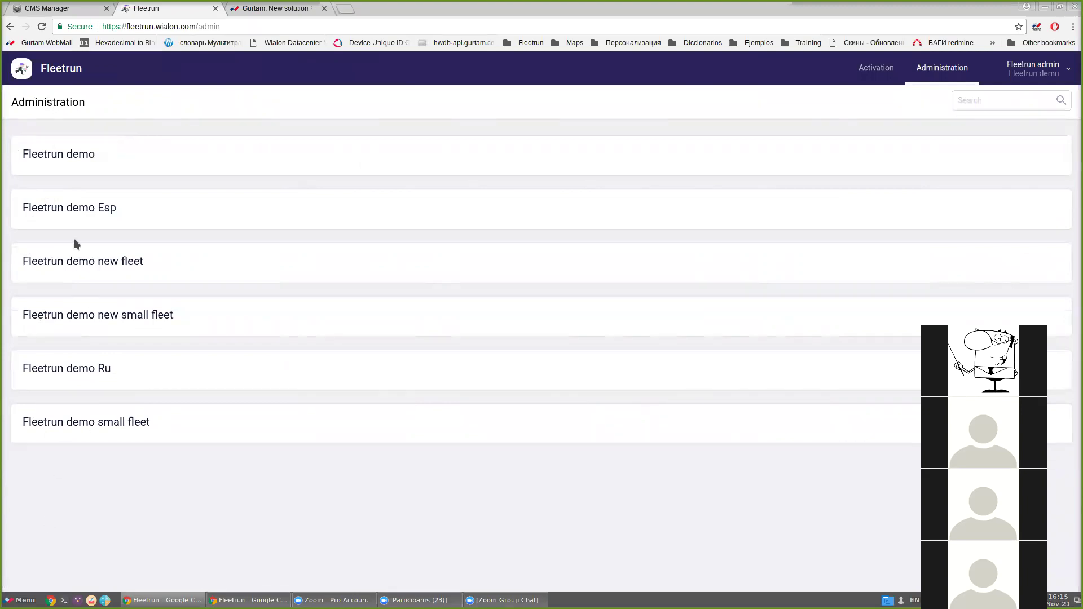
Step: Open the Fleetrun demo fleet and look through its access rights, units, settings and notifications
left_click(73, 168)
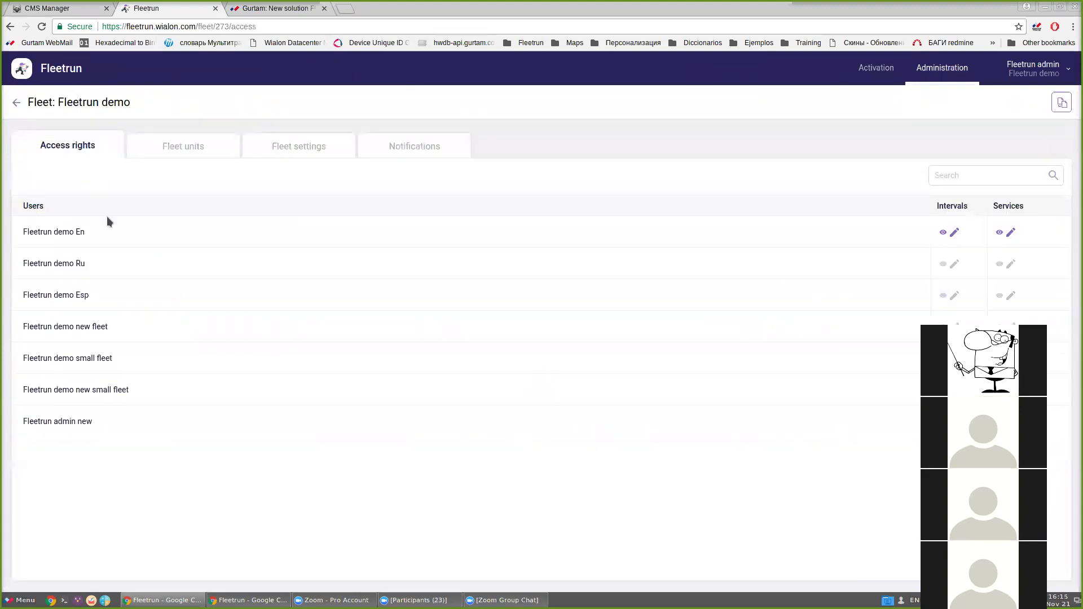
left_click(183, 148)
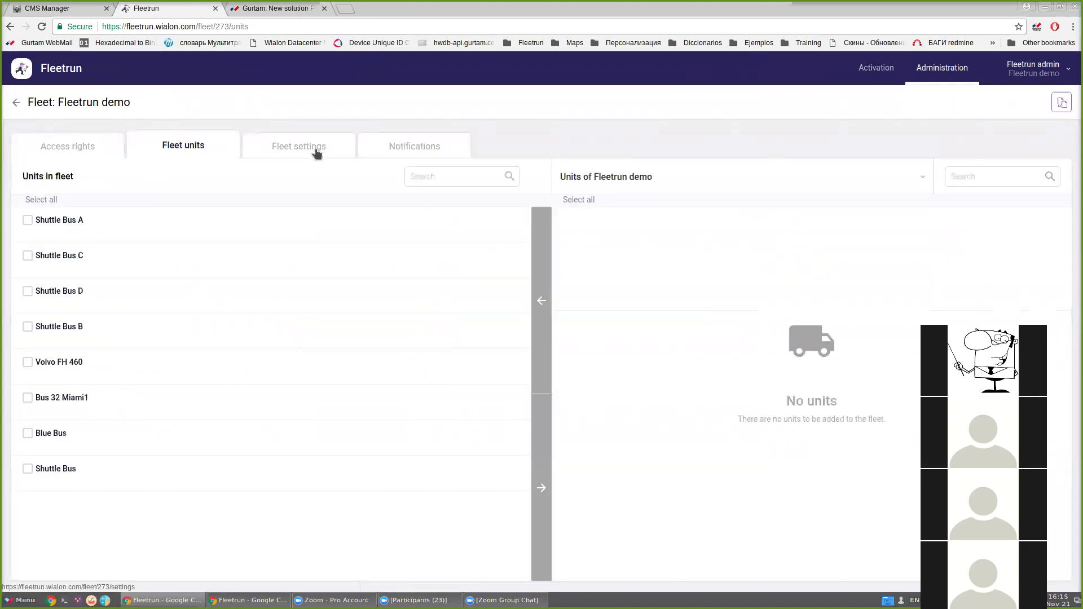
left_click(299, 149)
left_click(403, 150)
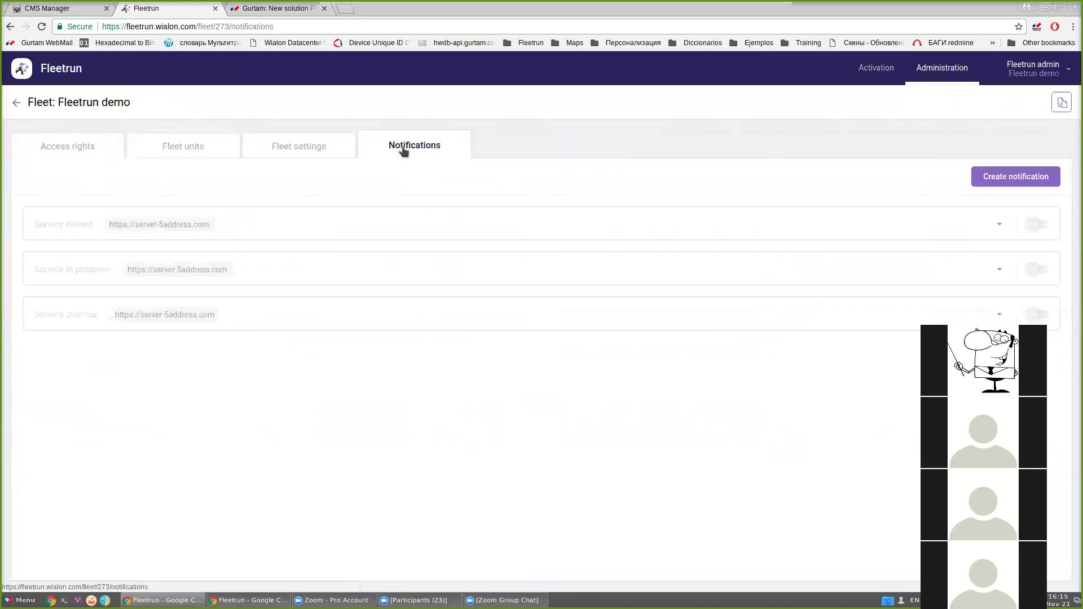
Step: Migrate the Tyres interval through the Fleetrun demo fleet's data migration
left_click(1061, 103)
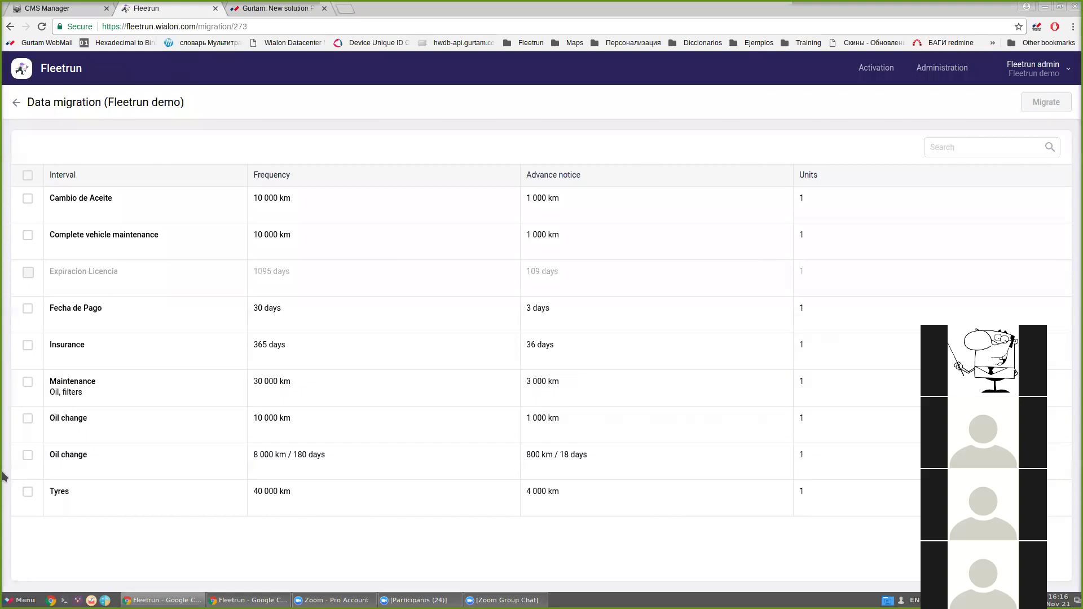
left_click(26, 492)
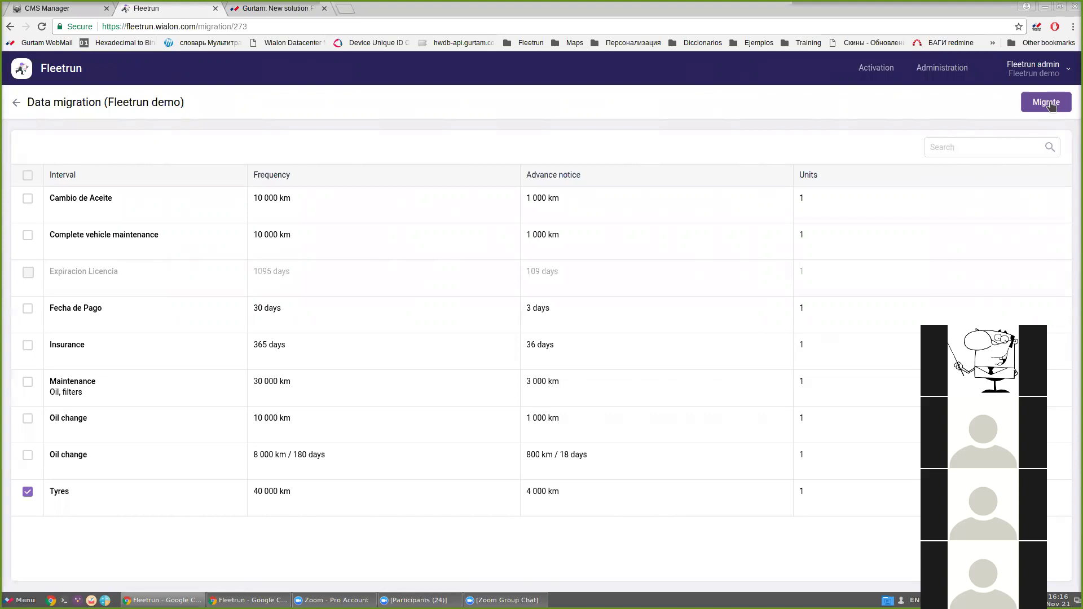
left_click(1050, 106)
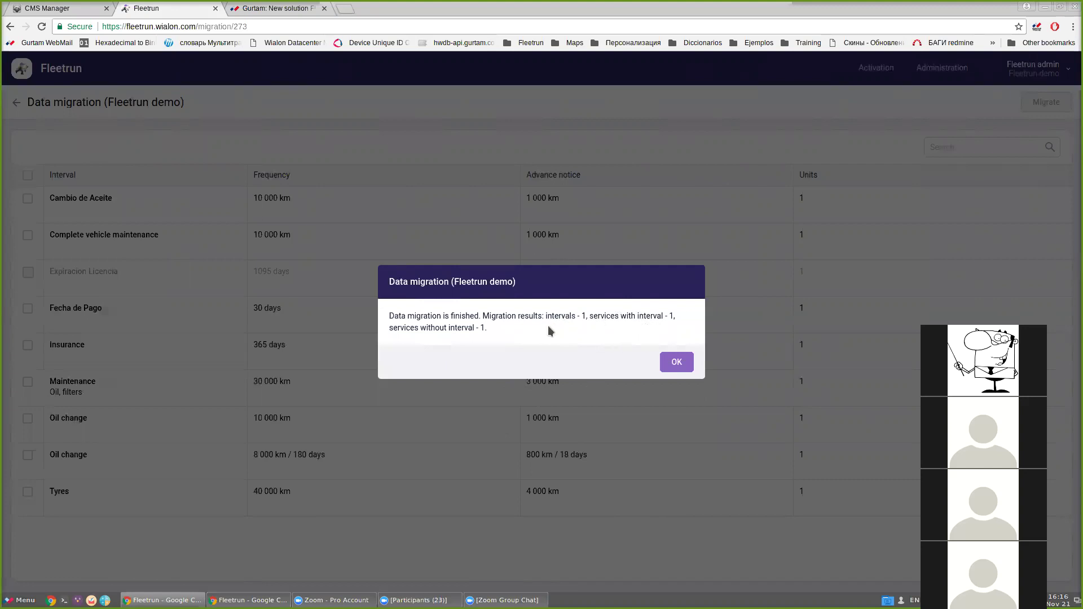
left_click(676, 363)
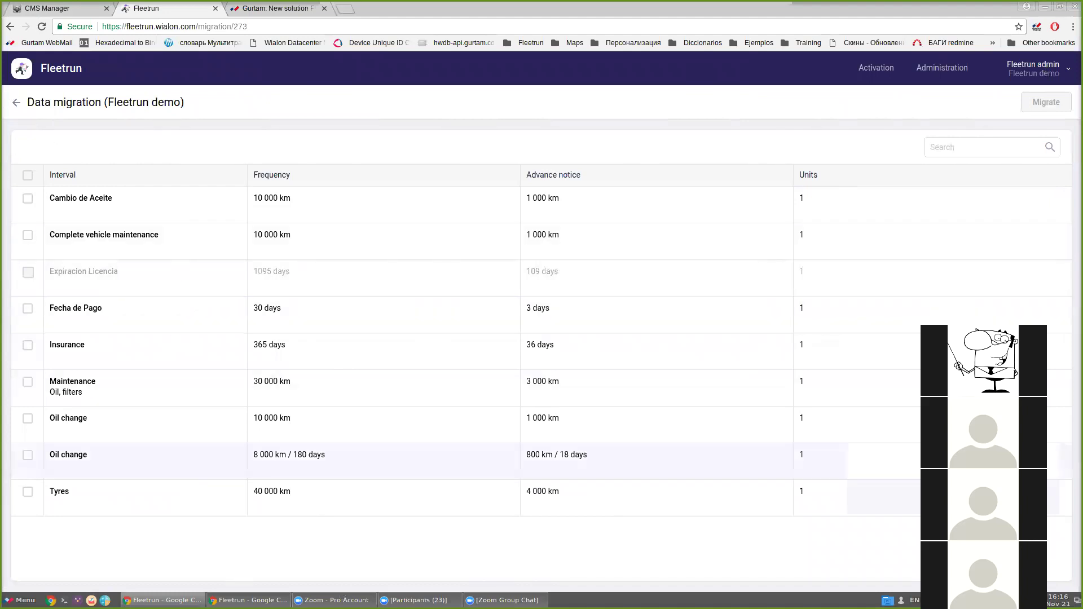
Step: Switch to the other Fleetrun window and follow the dashboard's interval, due service and active unit figures to their lists, returning to the dashboard each time
key("alt+Tab")
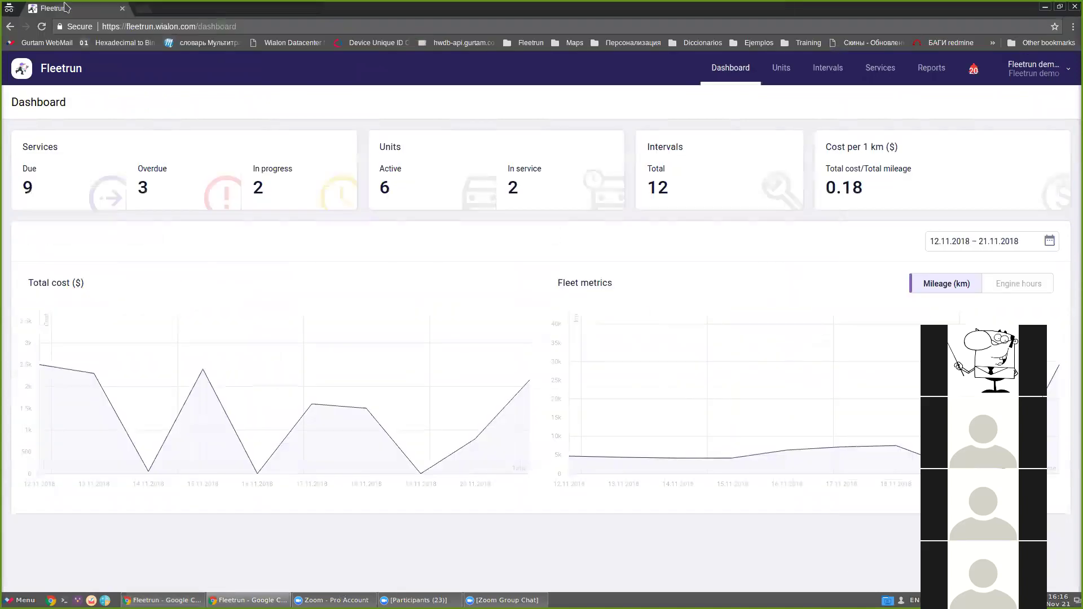
mouse_move(627, 326)
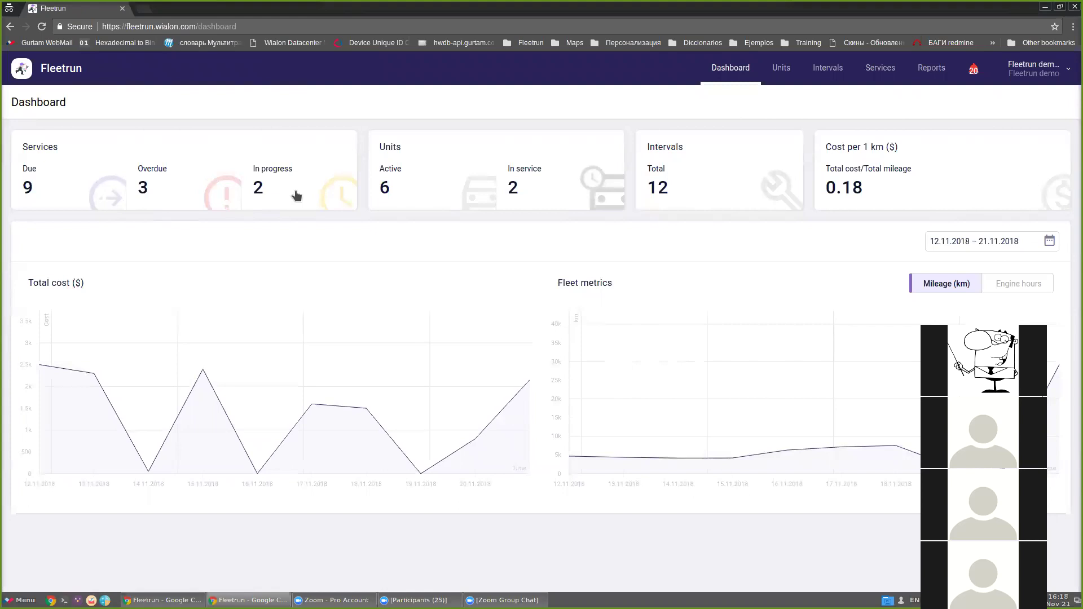
left_click(663, 192)
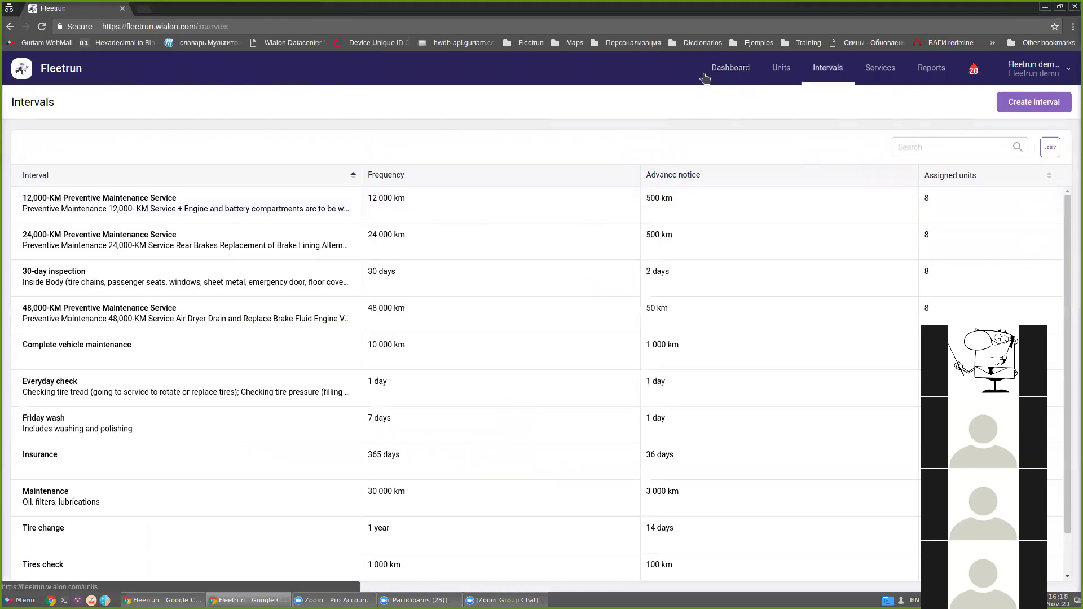
left_click(722, 73)
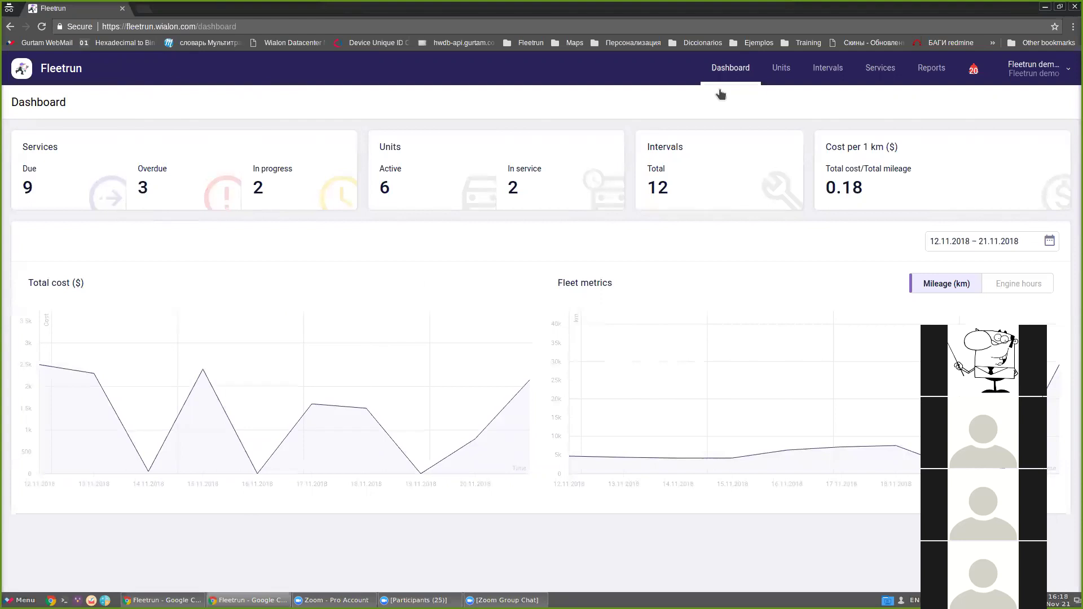
left_click(55, 192)
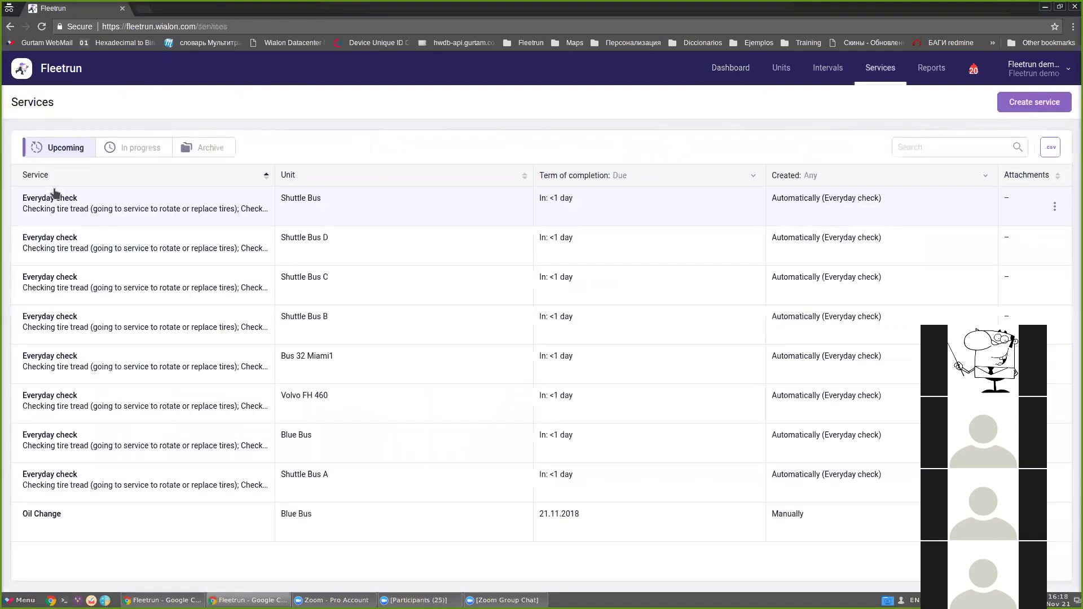
left_click(736, 71)
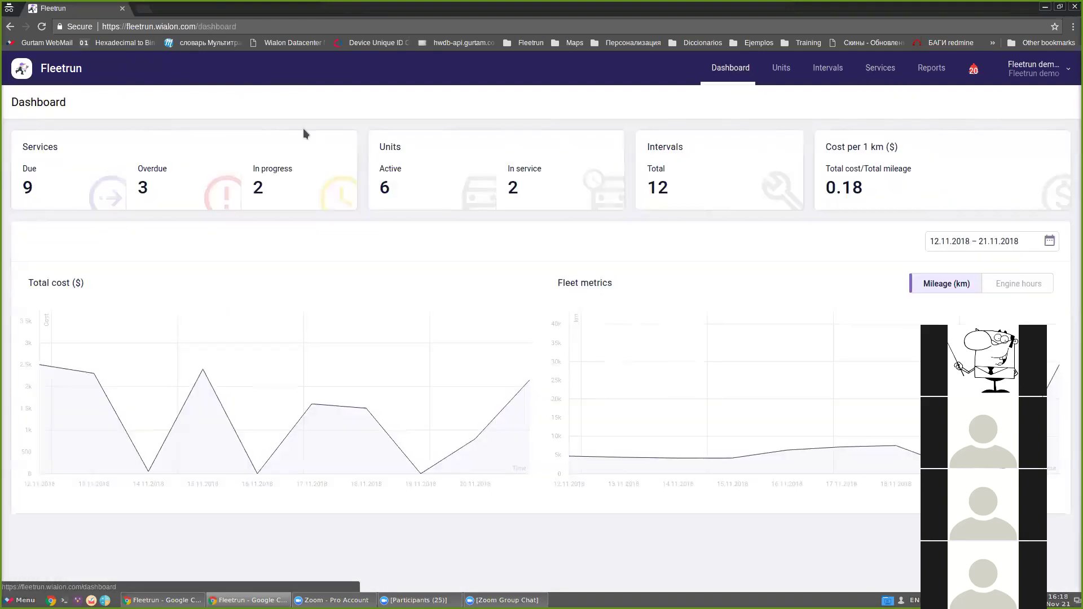
left_click(390, 191)
left_click(723, 75)
left_click(654, 194)
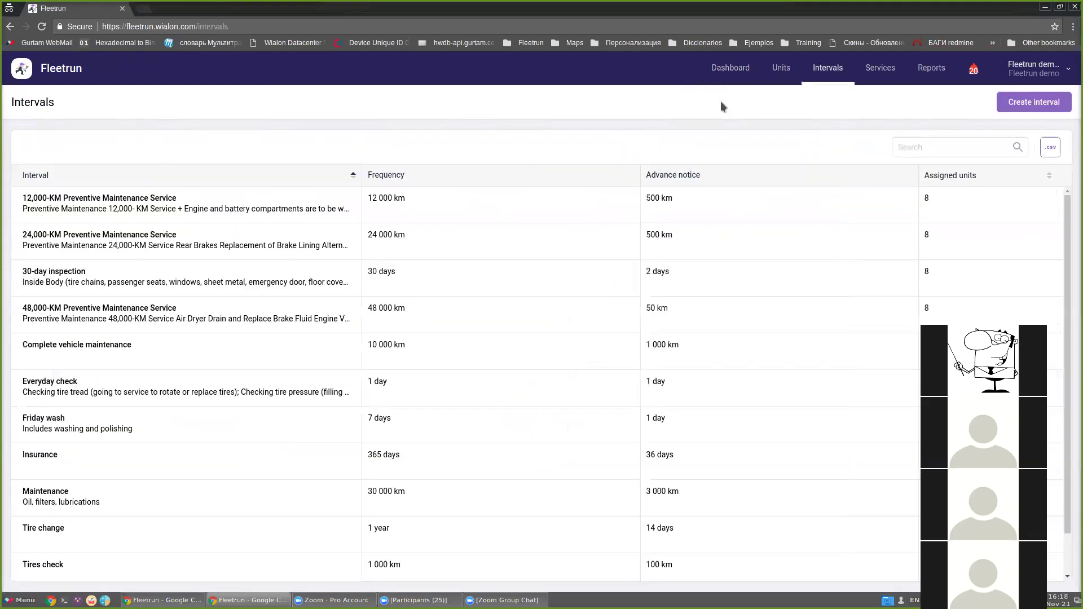
left_click(722, 78)
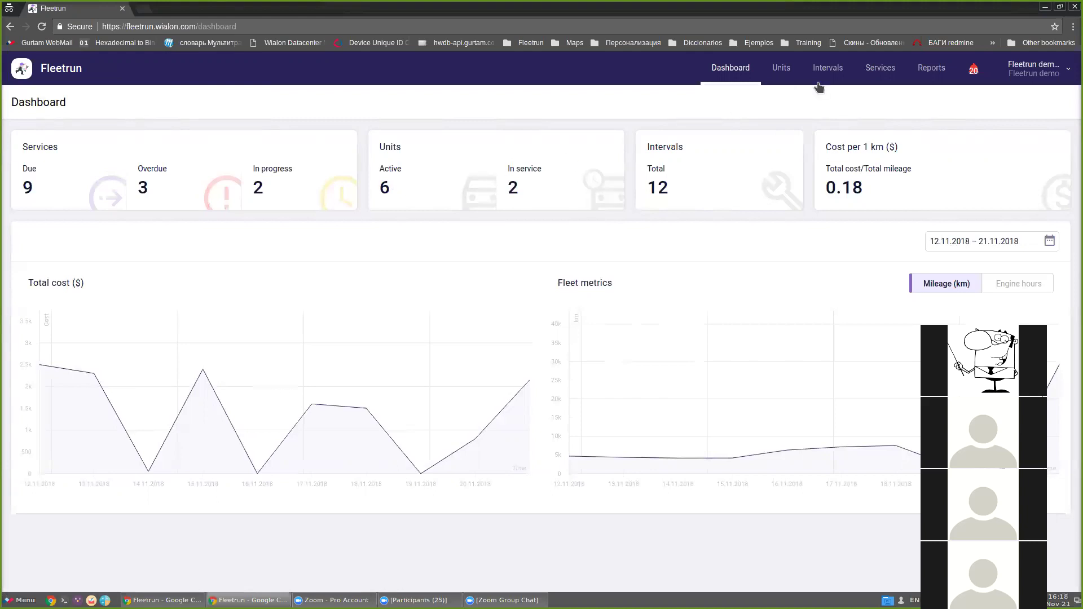
Step: Look through the services, intervals and units lists, and return to the dashboard
left_click(880, 69)
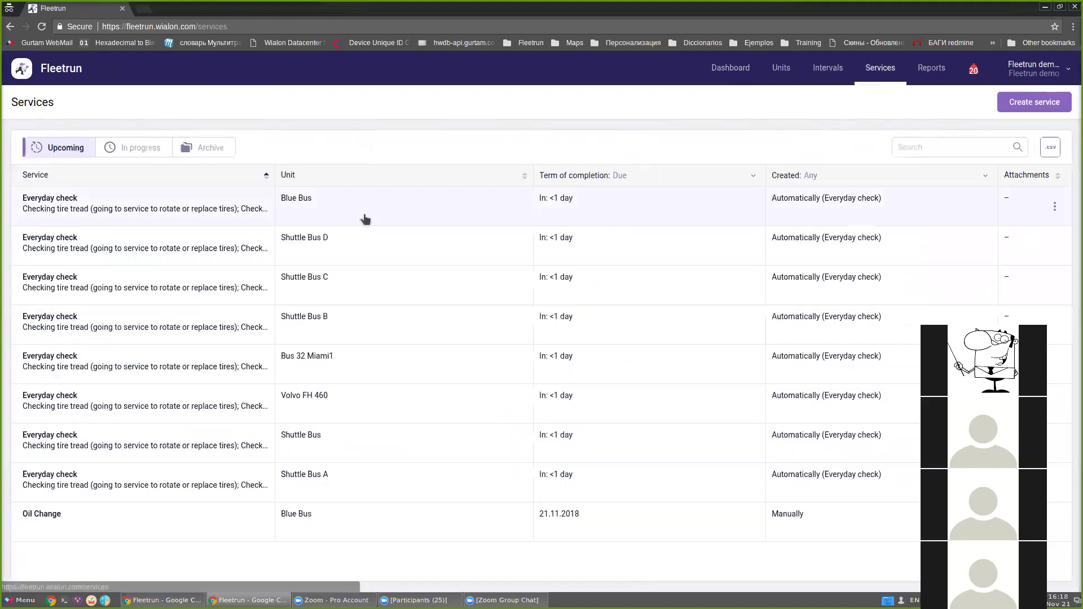
left_click(827, 68)
left_click(781, 69)
left_click(730, 69)
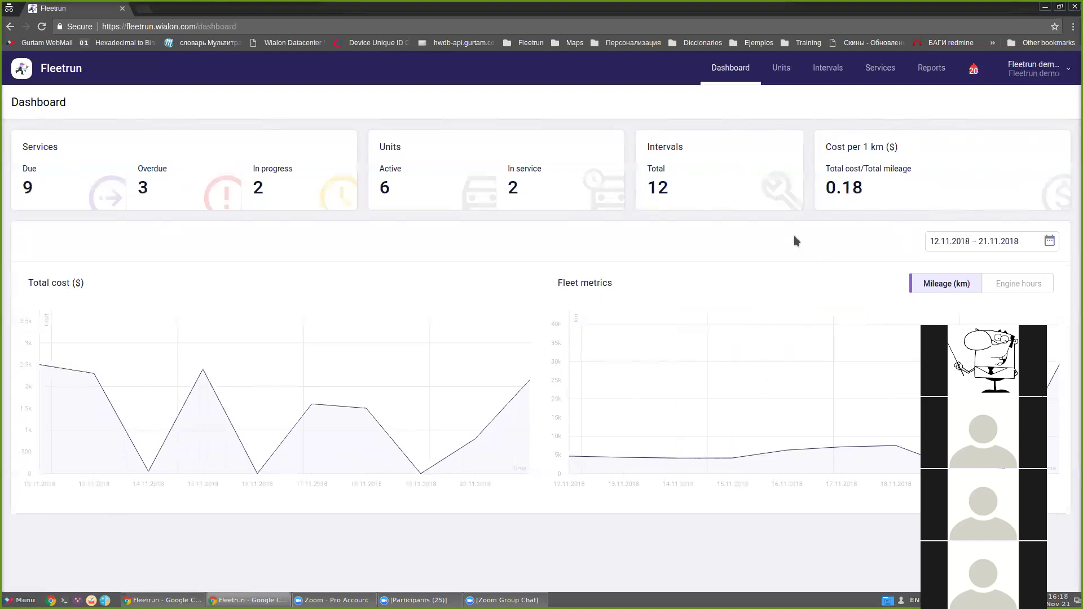
Step: Switch the Fleet metrics chart on the dashboard to engine hours
mouse_move(744, 365)
left_click(1015, 285)
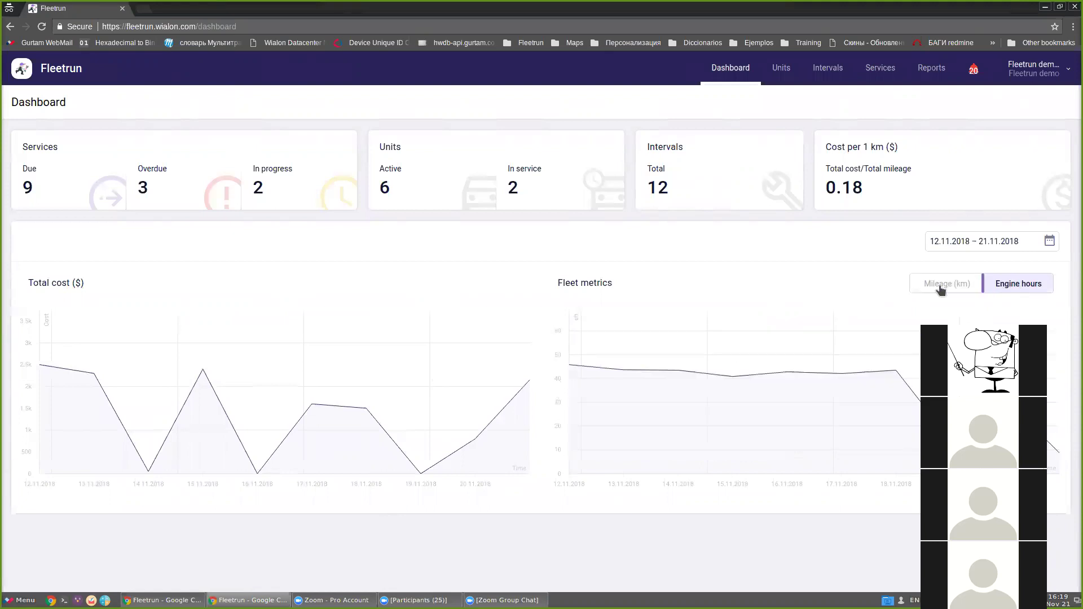
left_click(974, 293)
left_click(1007, 288)
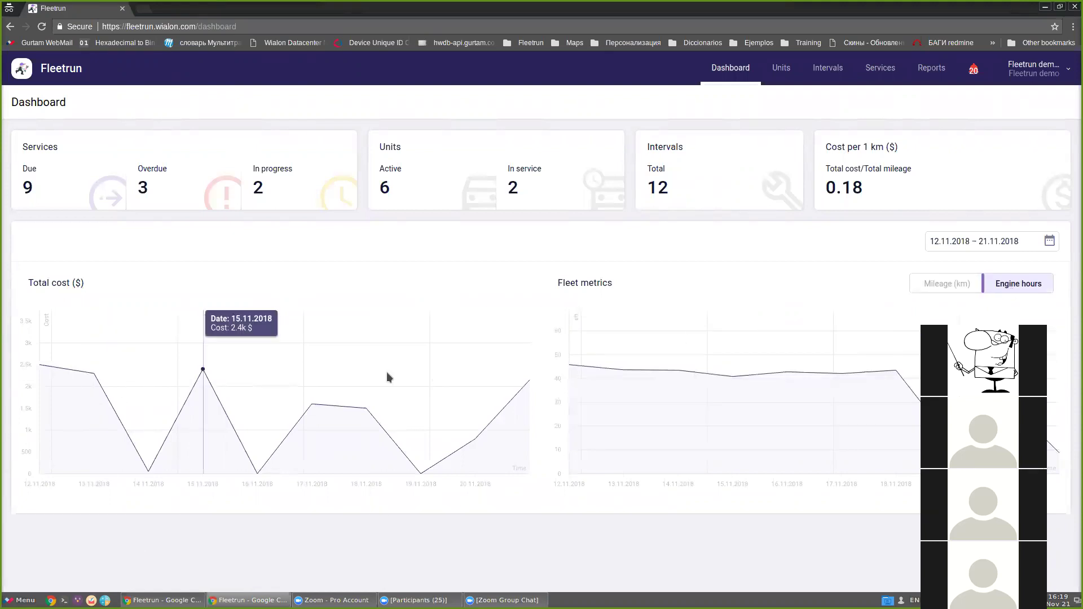
Step: Set the dashboard charts' period to 05.11.2018 – 21.11.2018
left_click(958, 246)
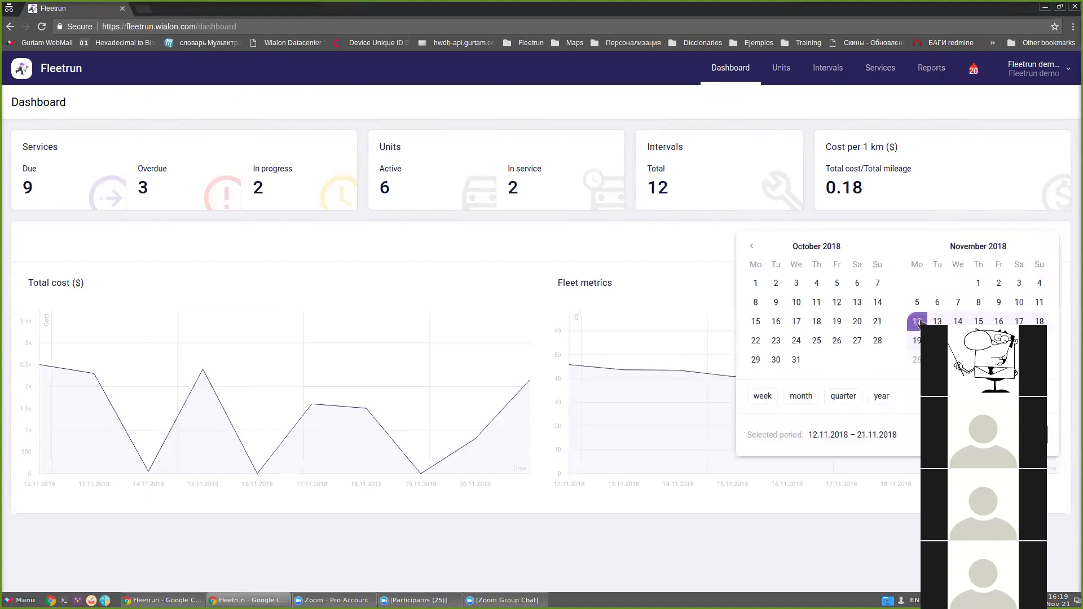
left_click(917, 302)
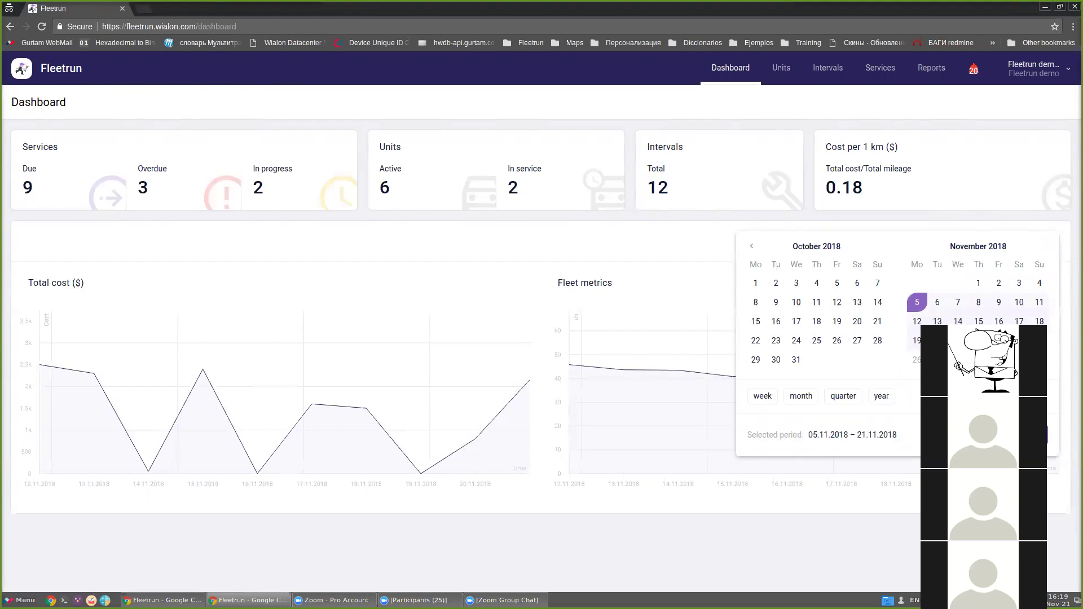
left_click(1041, 434)
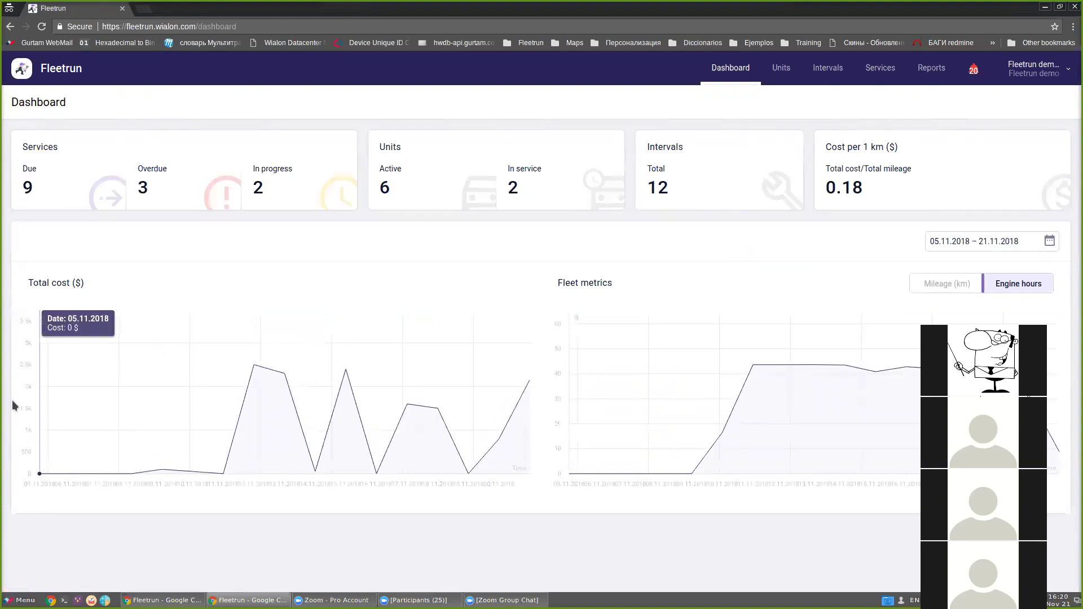
Step: Compare the Fleet metrics chart in mileage and engine hours for the chosen period, leaving it on mileage
left_click(949, 283)
left_click(1002, 285)
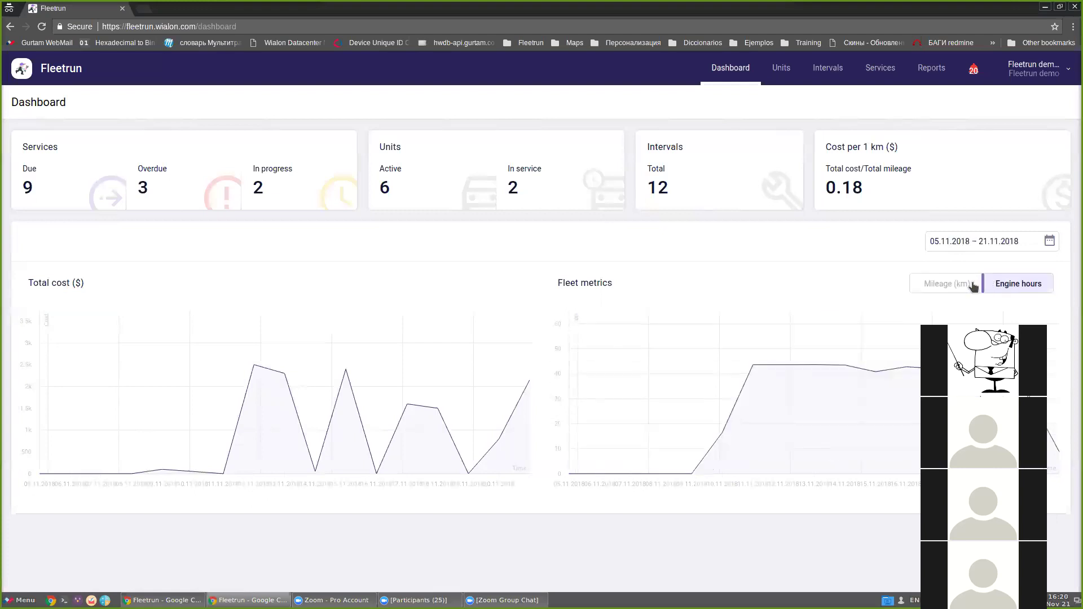
left_click(980, 286)
left_click(997, 288)
left_click(961, 288)
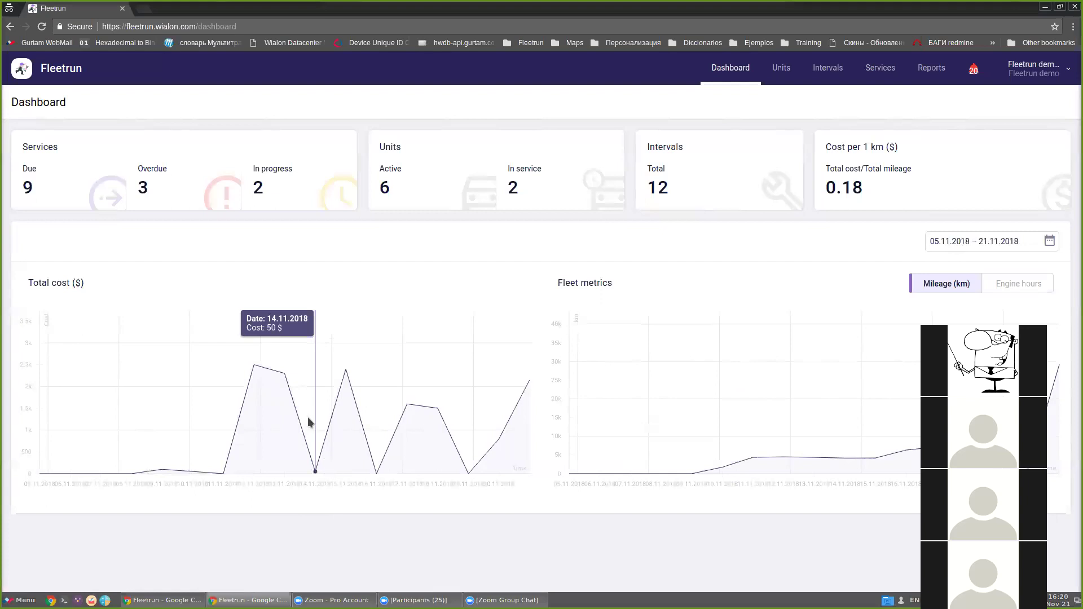
Step: Glance at the units list from the dashboard, and open the line items library from the user options
left_click(779, 72)
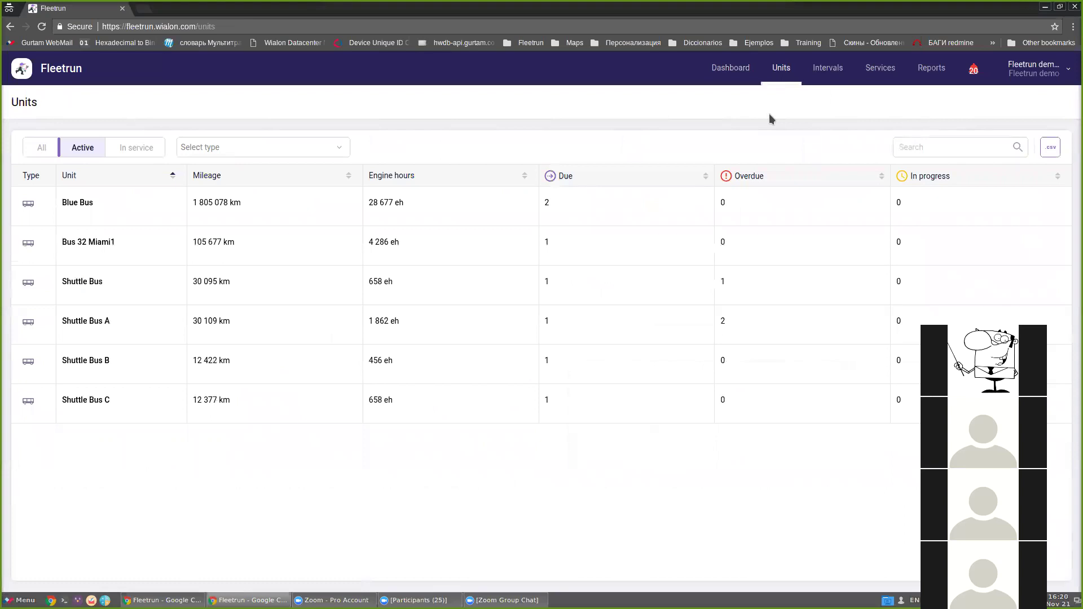
left_click(732, 78)
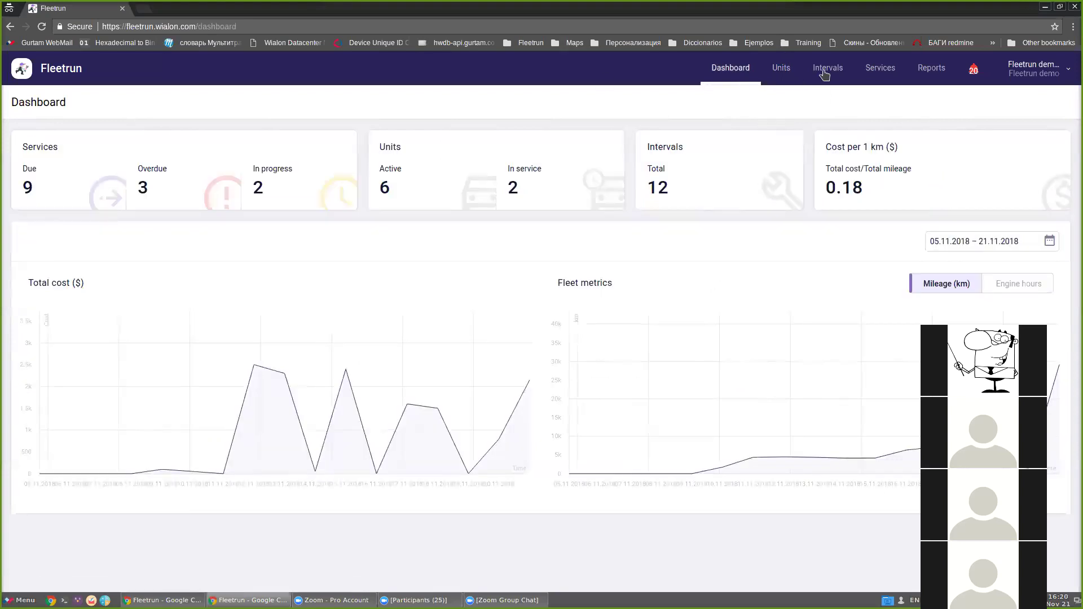
left_click(1022, 73)
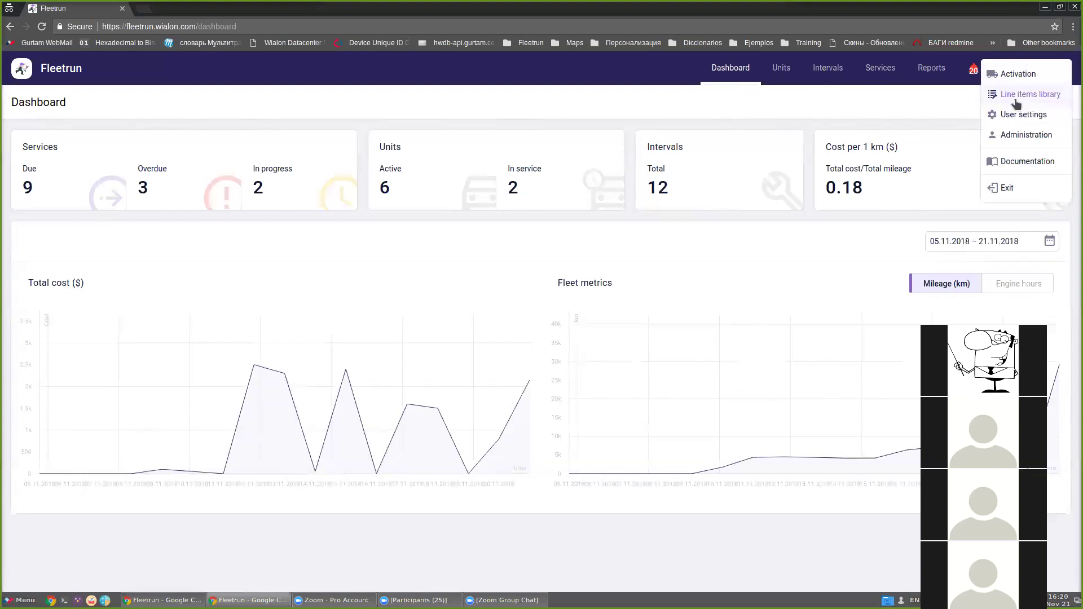
left_click(1014, 95)
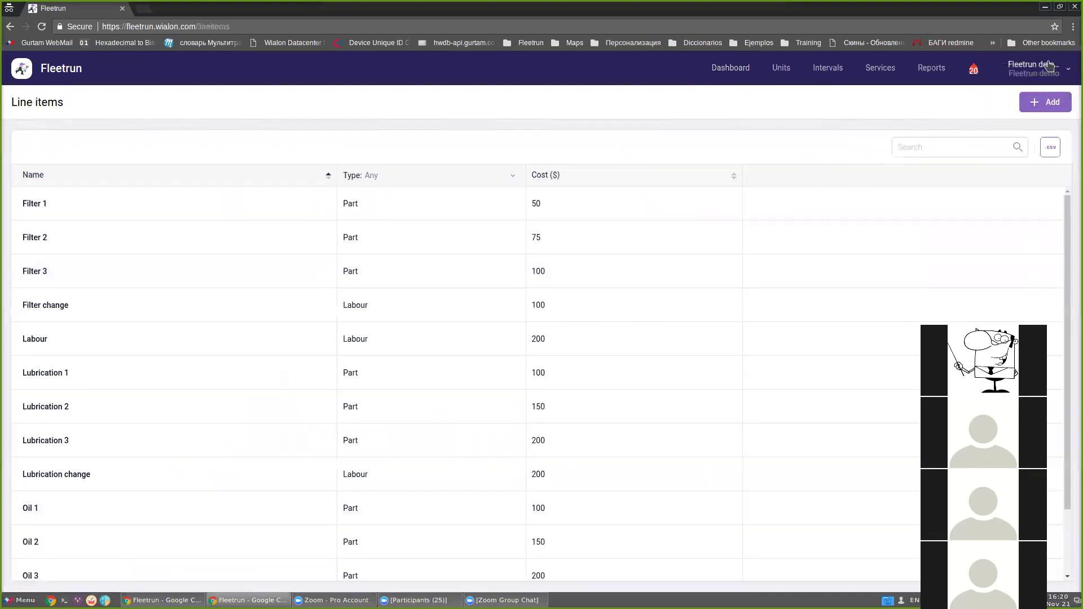
left_click(1032, 70)
left_click(924, 107)
left_click(1021, 71)
left_click(874, 109)
left_click(1022, 71)
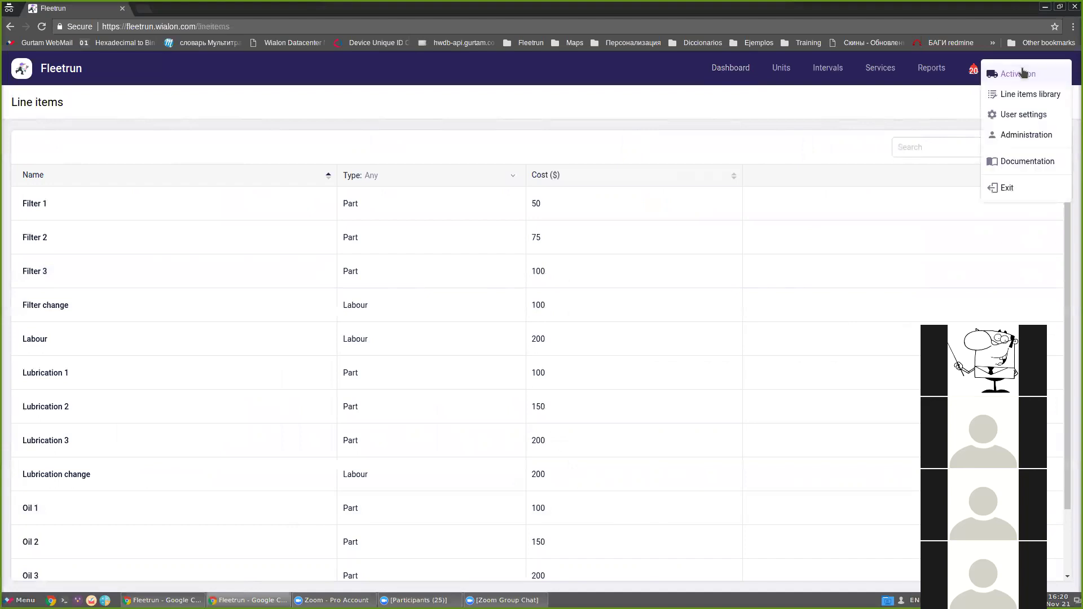
left_click(1025, 97)
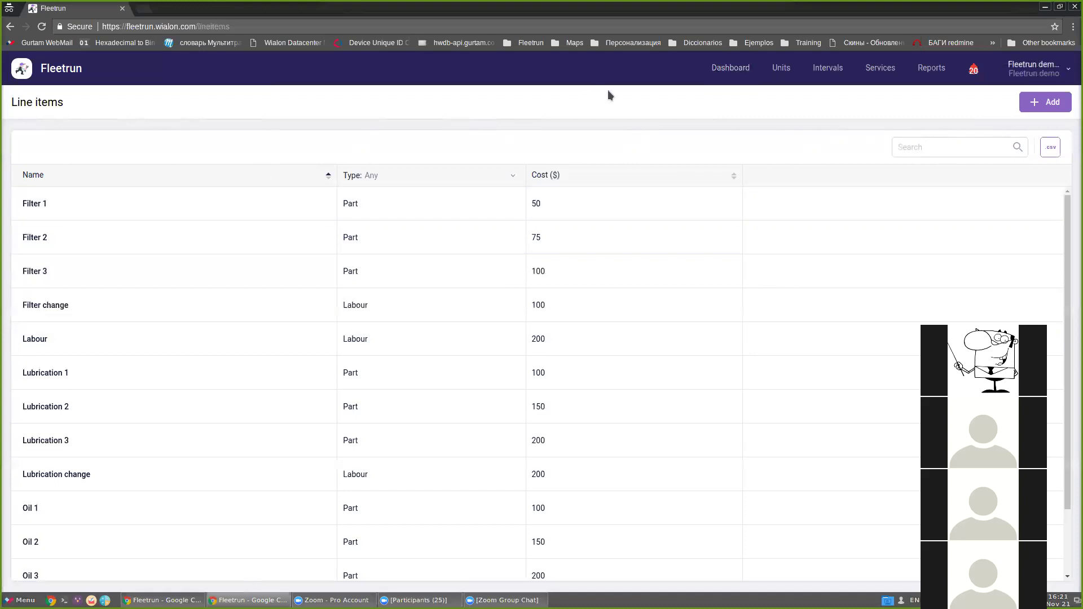
left_click(1033, 107)
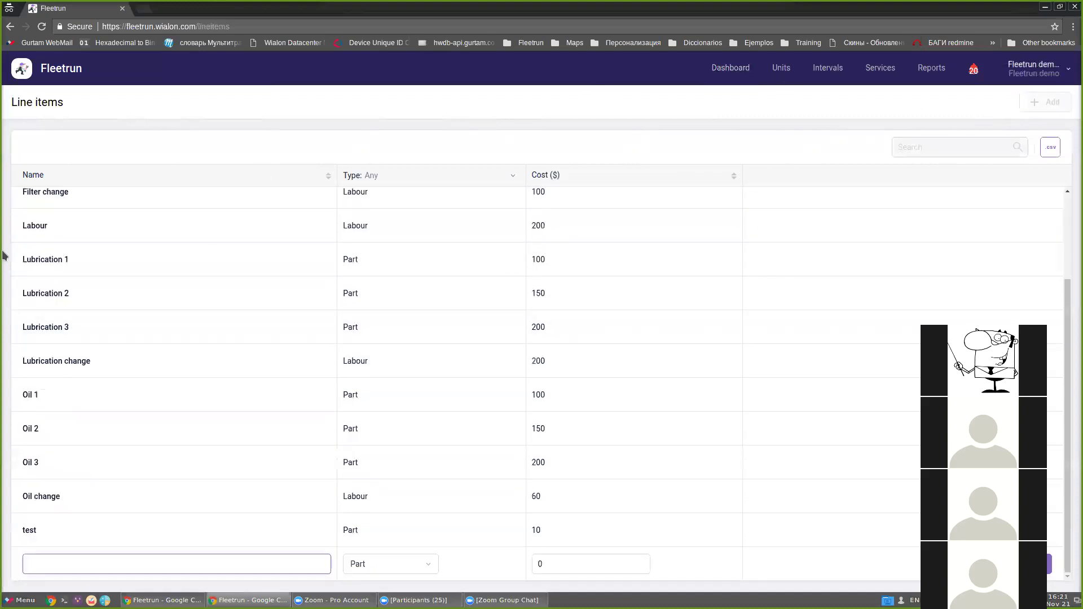
scroll(735, 239, "up", 3)
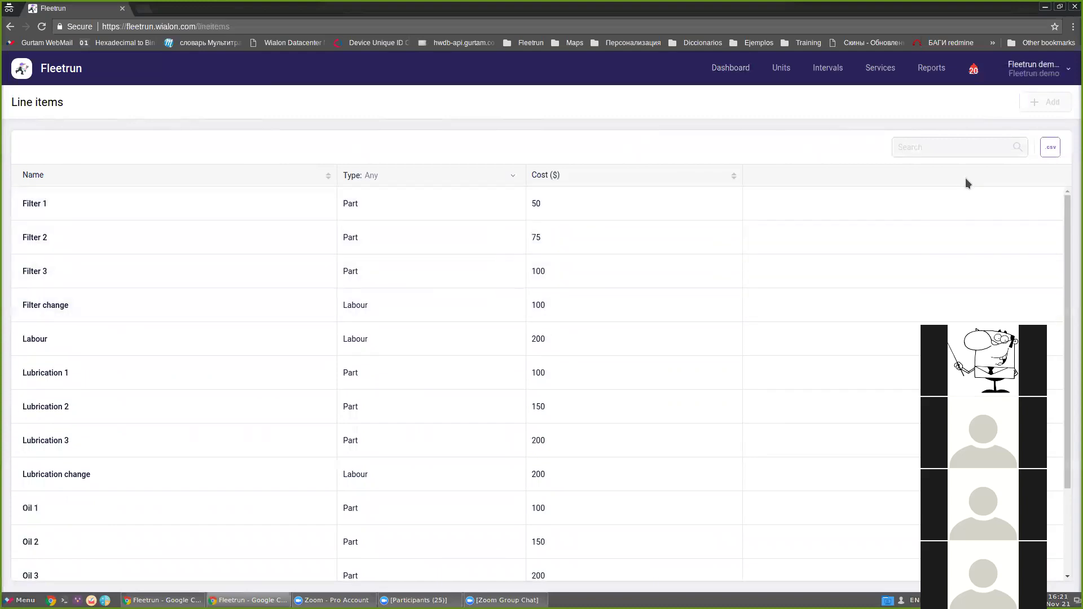
left_click(1043, 69)
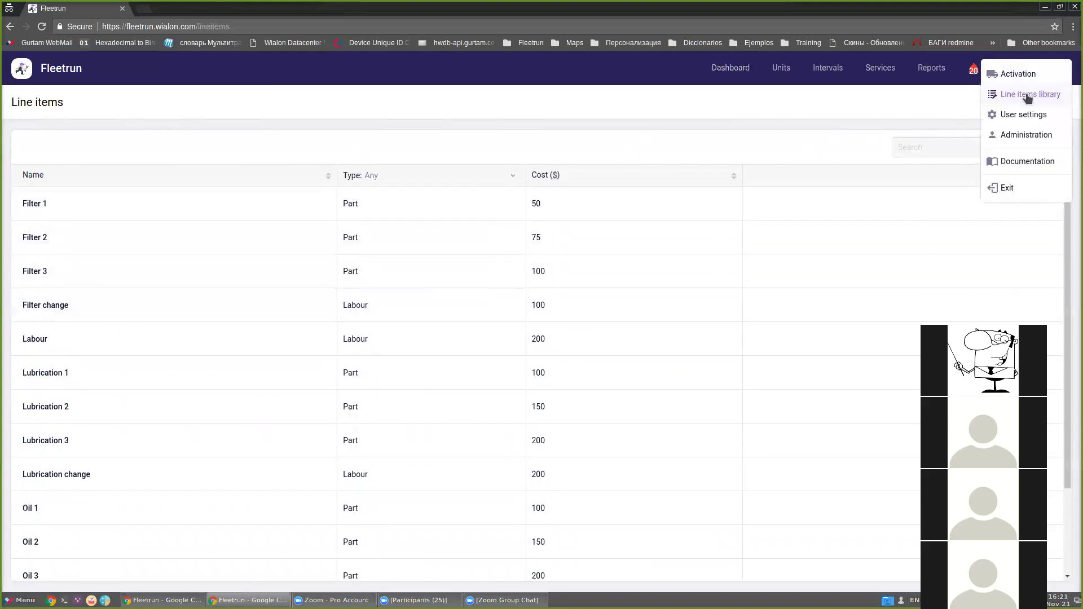
left_click(1025, 93)
left_click(682, 357)
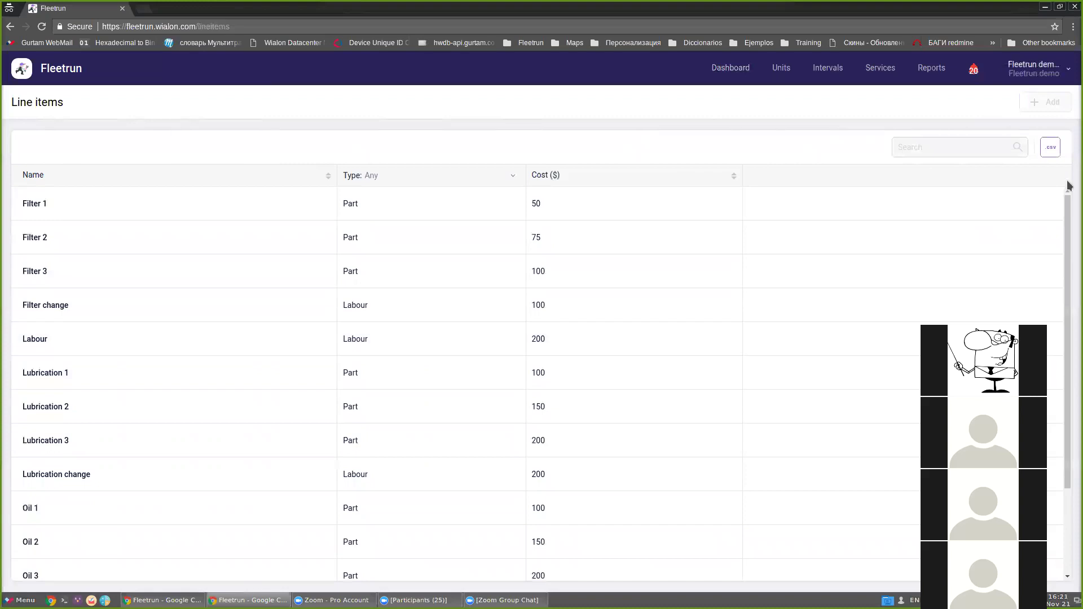
left_click(1028, 69)
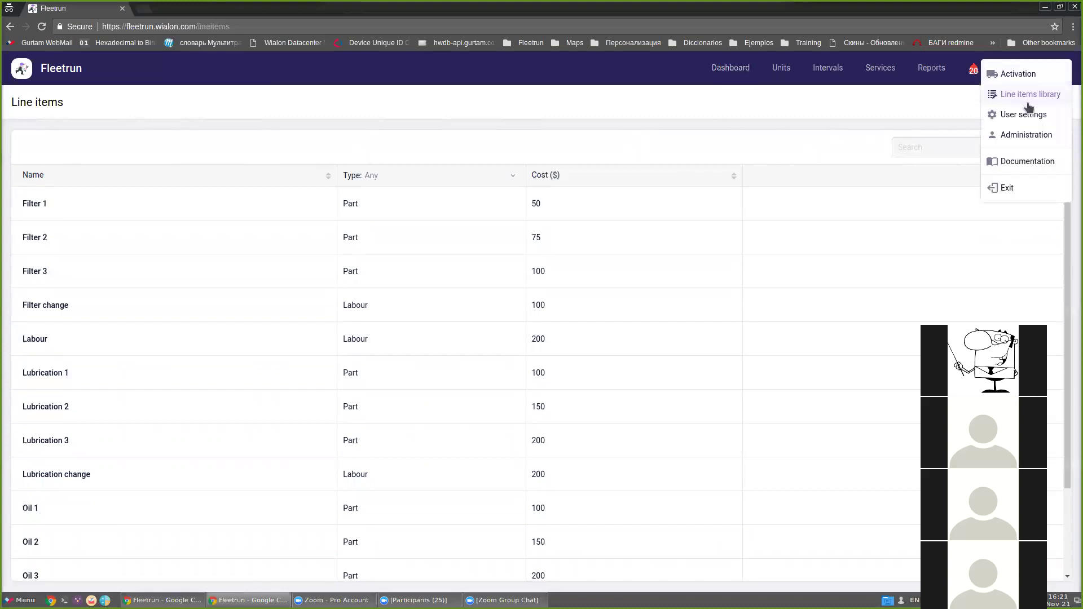
left_click(1024, 95)
left_click(672, 362)
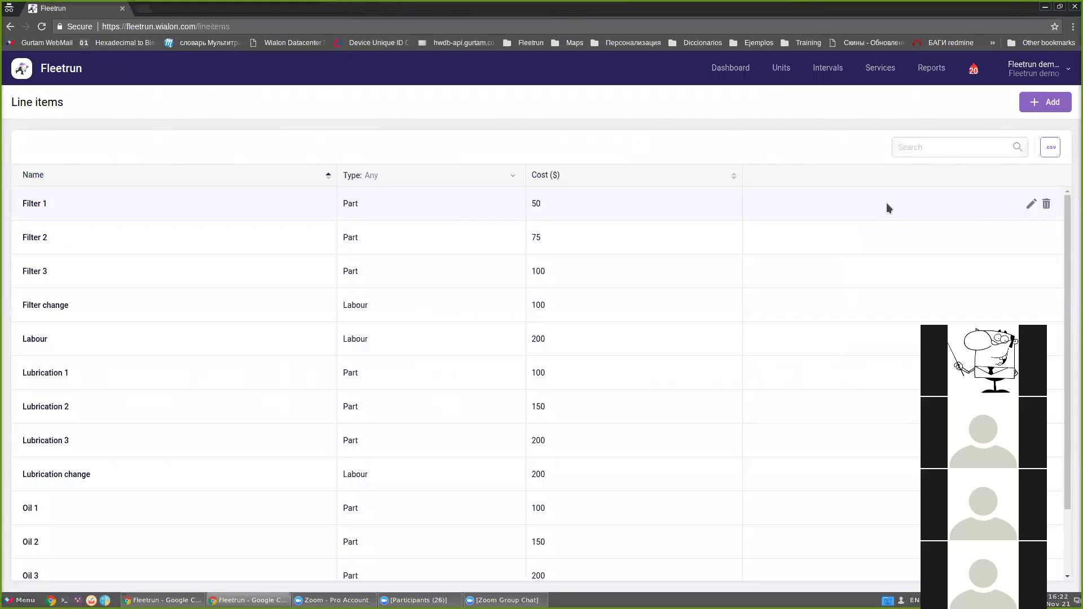
Step: Add a line item named "Line item 1" of type Part with a cost of 100 to the library
left_click(1050, 103)
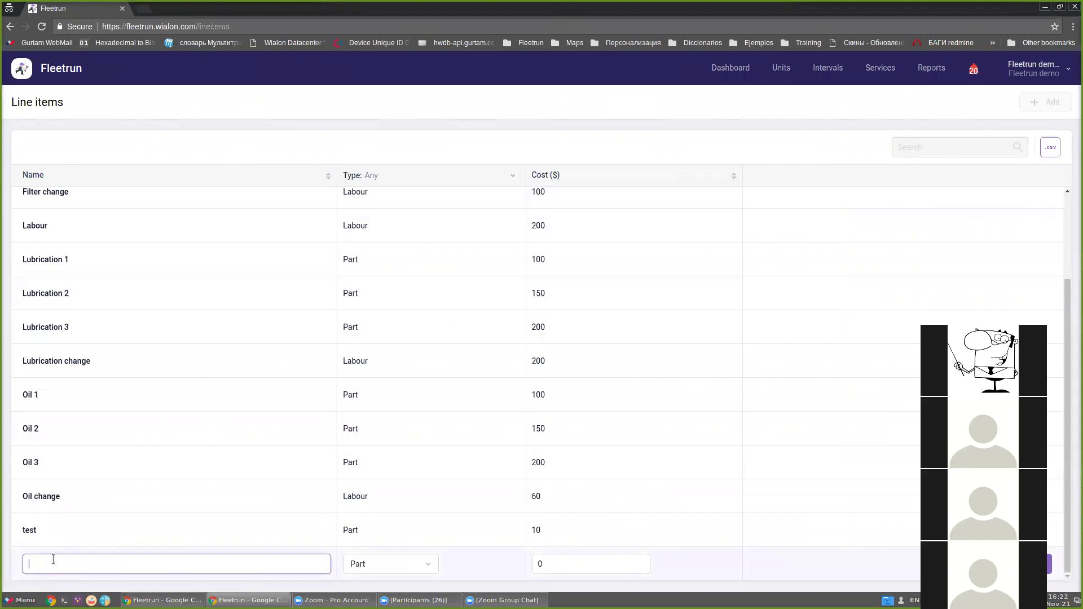
type("Line item 1")
left_click(386, 570)
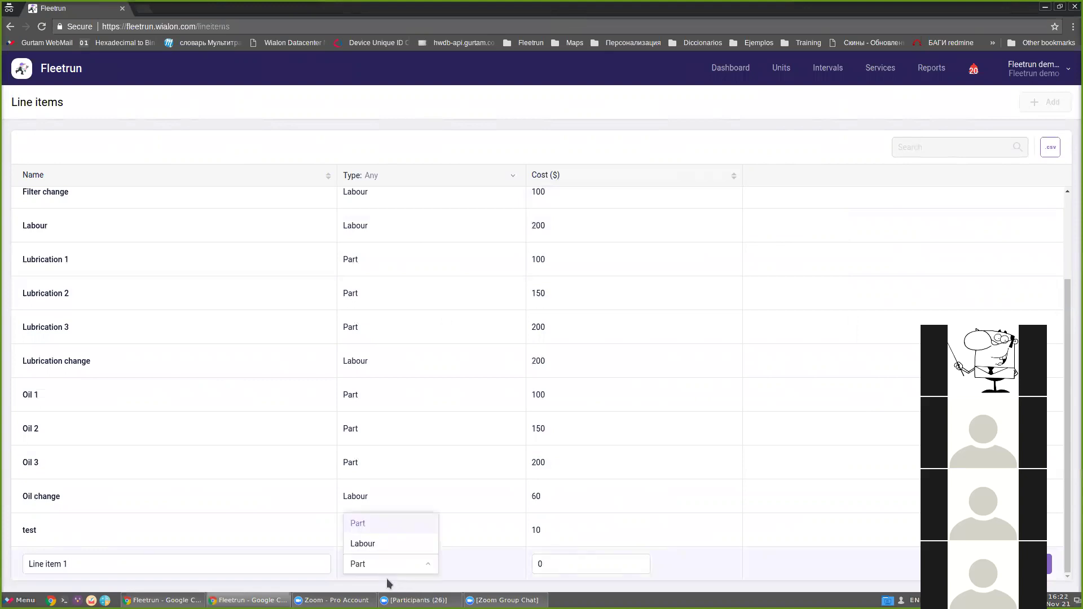
left_click(375, 522)
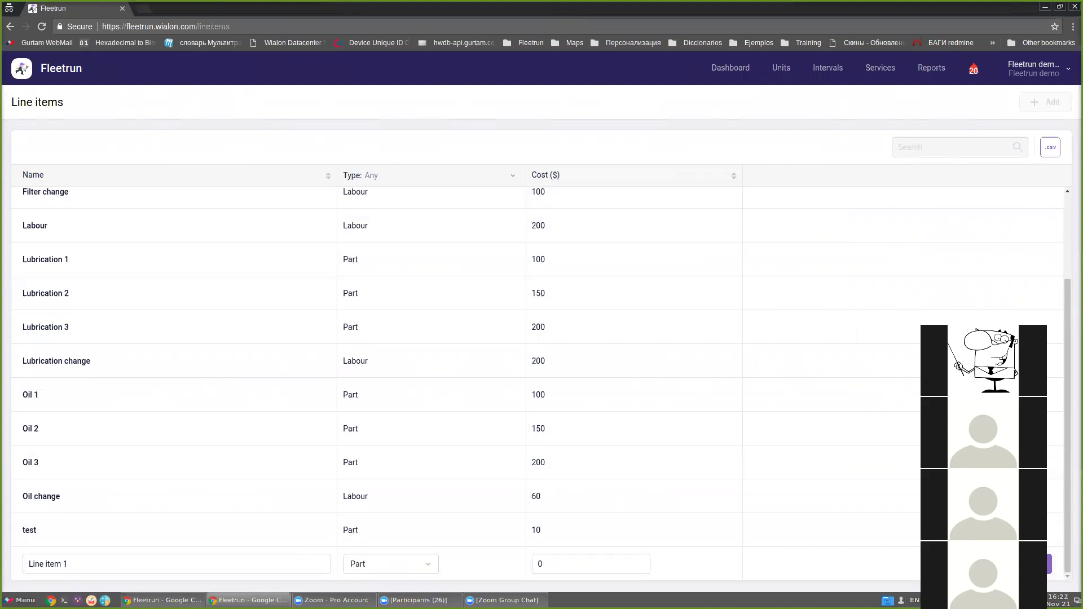
left_click(587, 565)
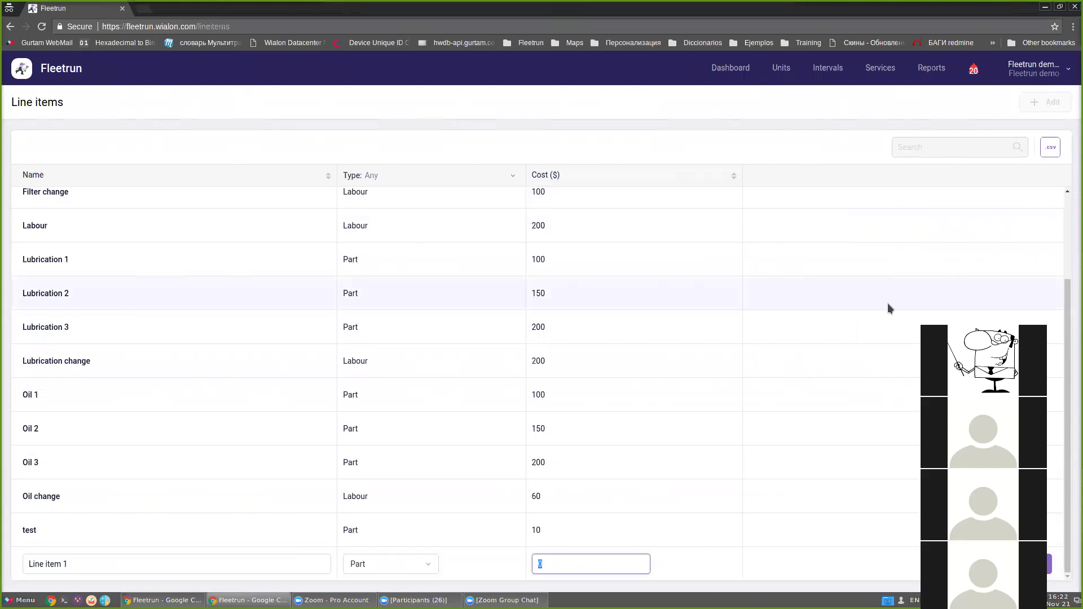
type("100")
left_click(1058, 565)
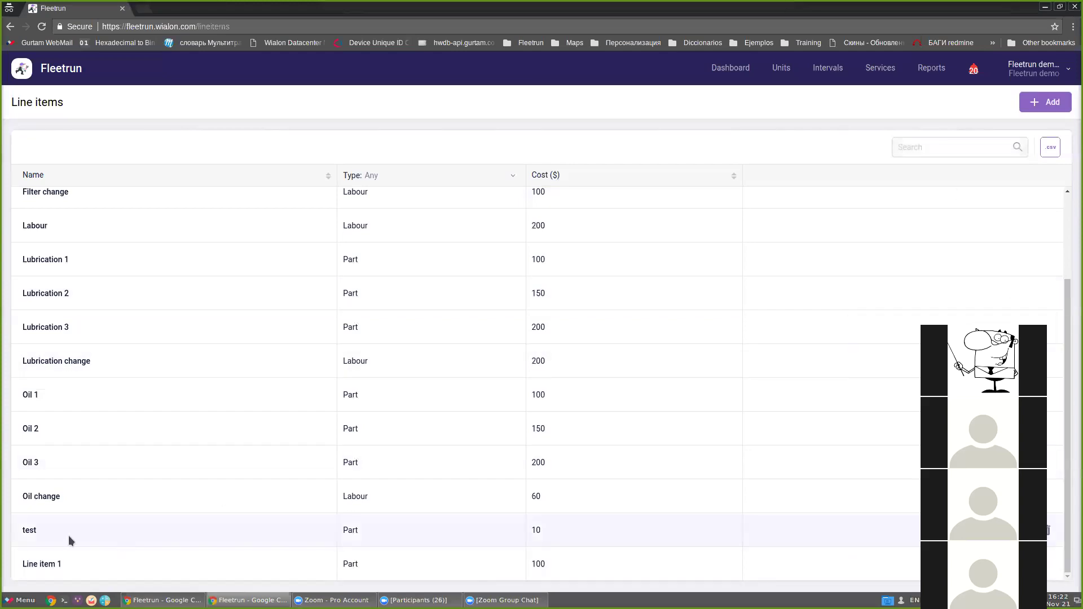
Step: Add a line item named "Labour item 1" of type Labour with a cost of 10 to the library
left_click(1023, 110)
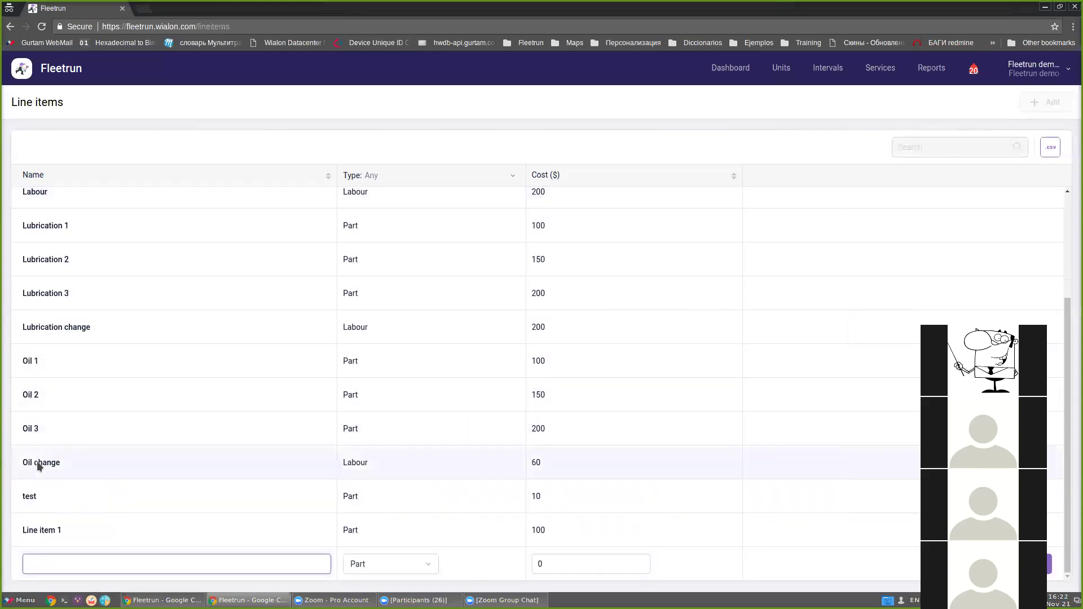
left_click(417, 567)
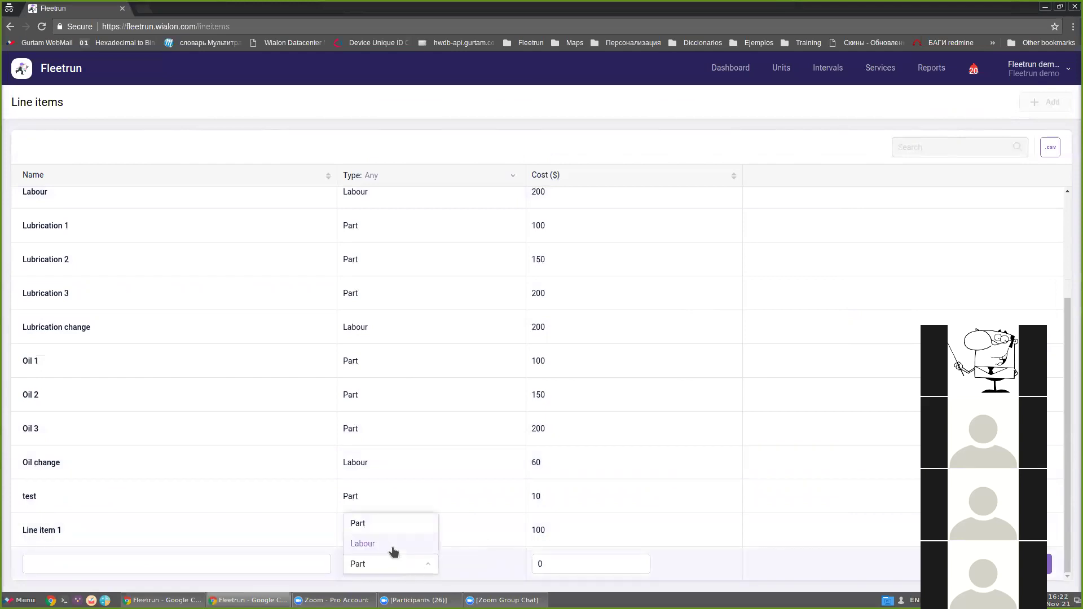
key("Return")
left_click(224, 566)
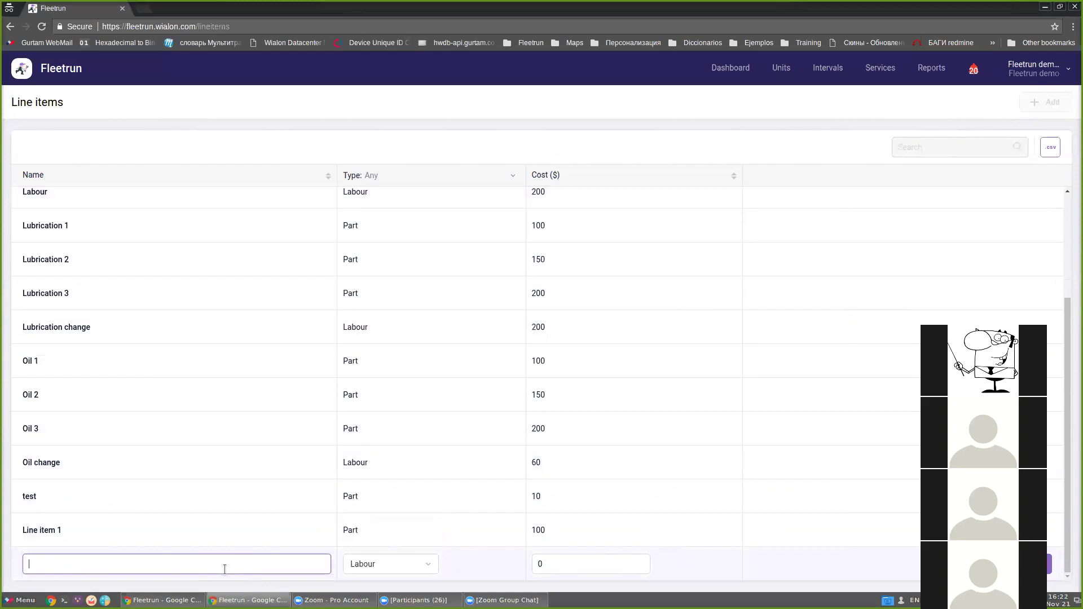
type("Labour item 1")
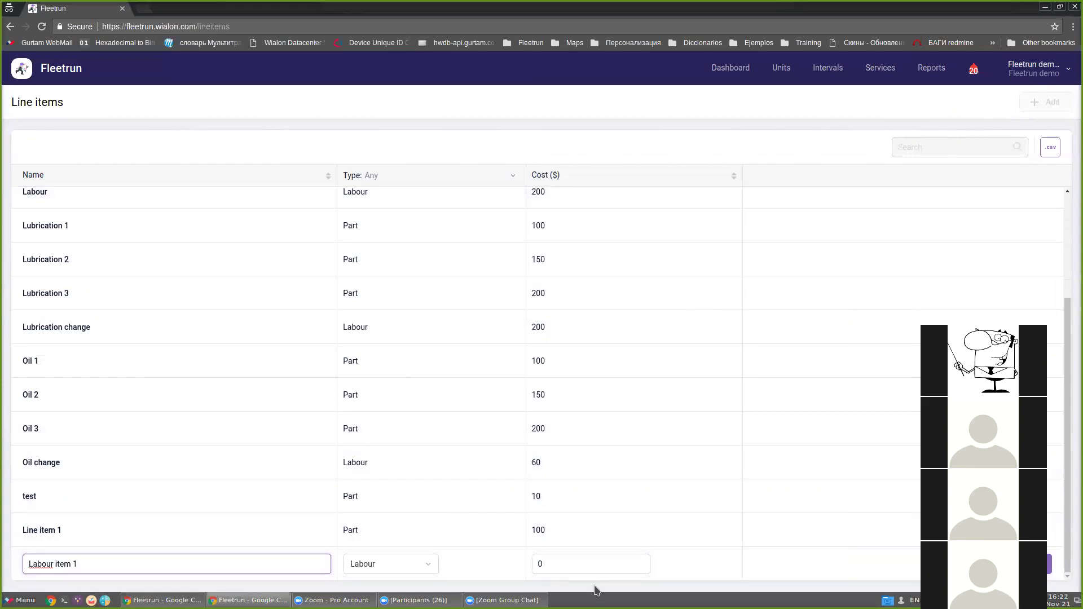
left_click(557, 564)
key("BackSpace")
type("1000")
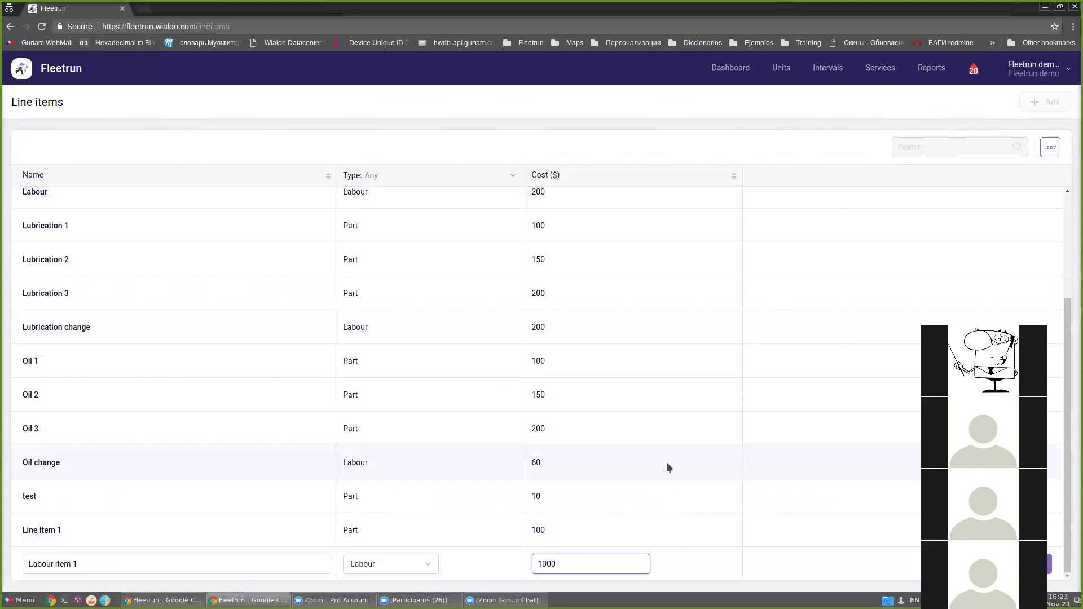
key("BackSpace")
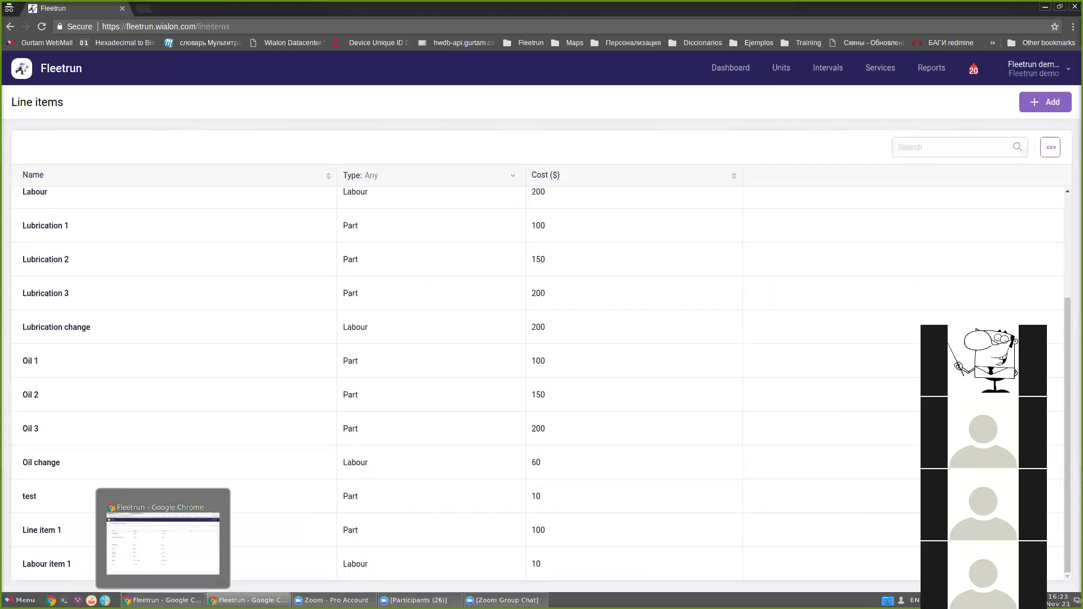
Step: Open the 12,000-KM Preventive Maintenance Service interval from the intervals list
scroll(220, 384, "up", 3)
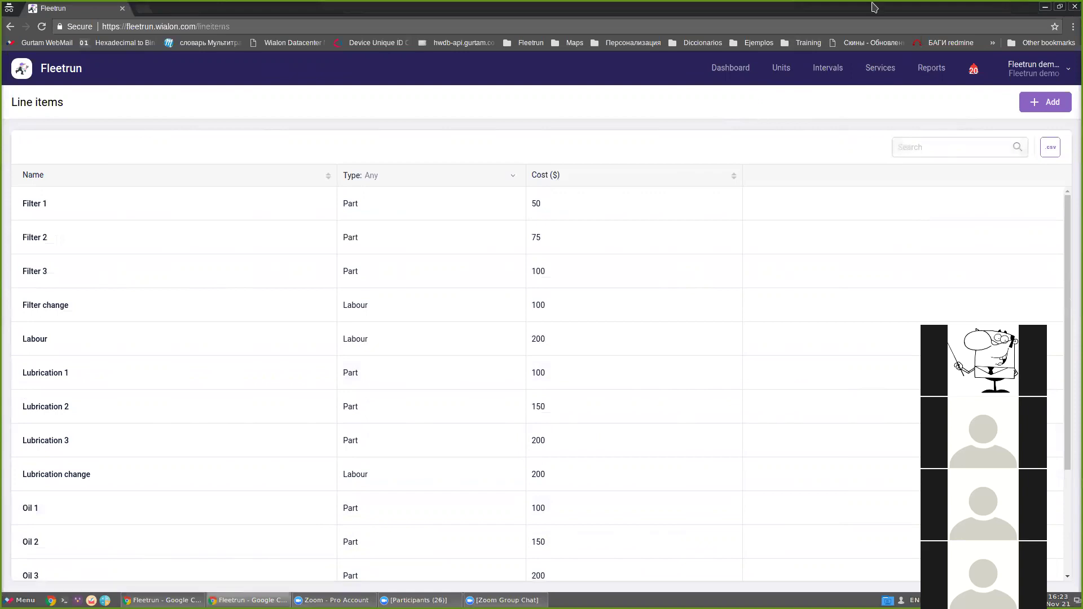
left_click(834, 66)
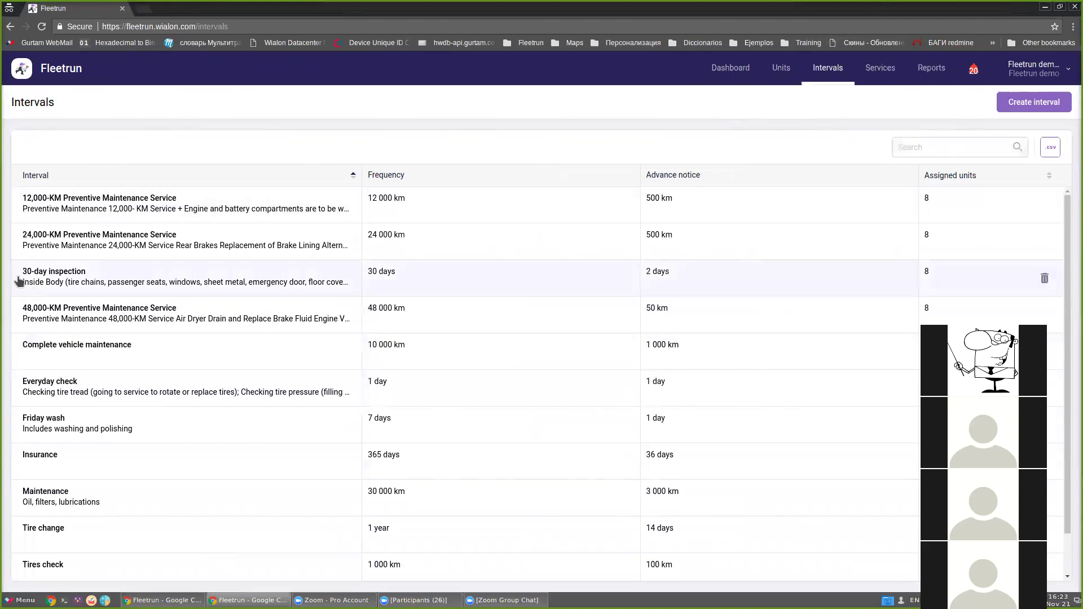
left_click(110, 210)
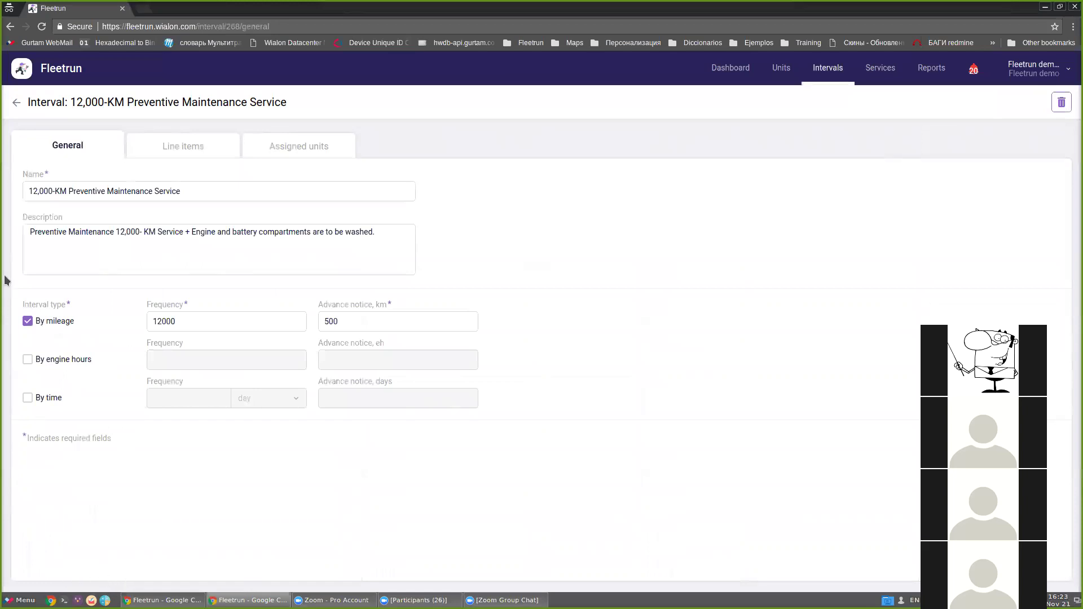
Step: Review the line items and assigned units of the 12,000-KM Preventive Maintenance Service interval, and return to the intervals list
left_click(17, 102)
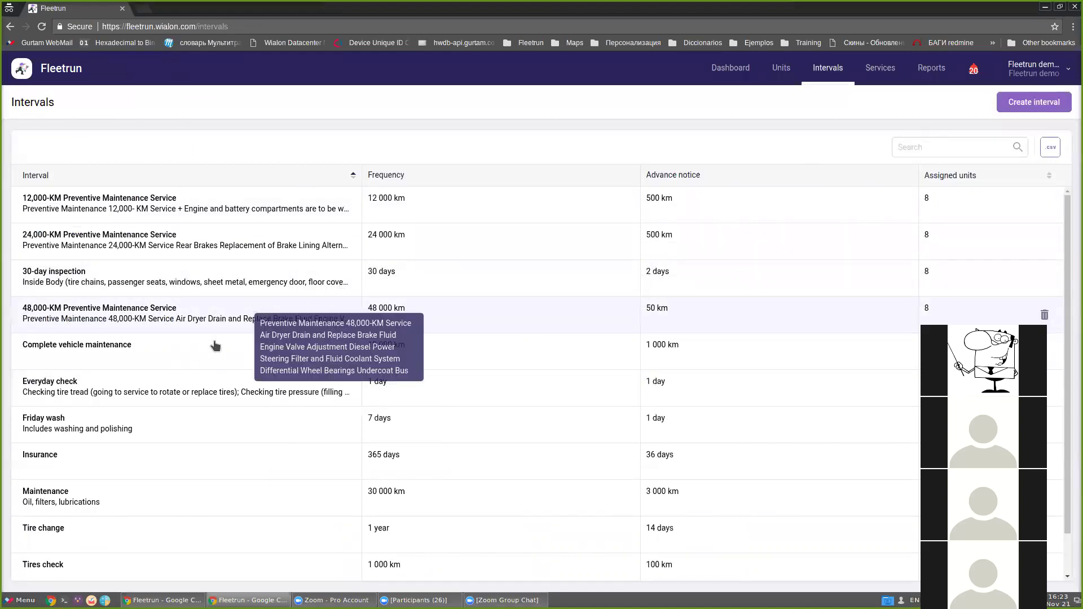
left_click(195, 204)
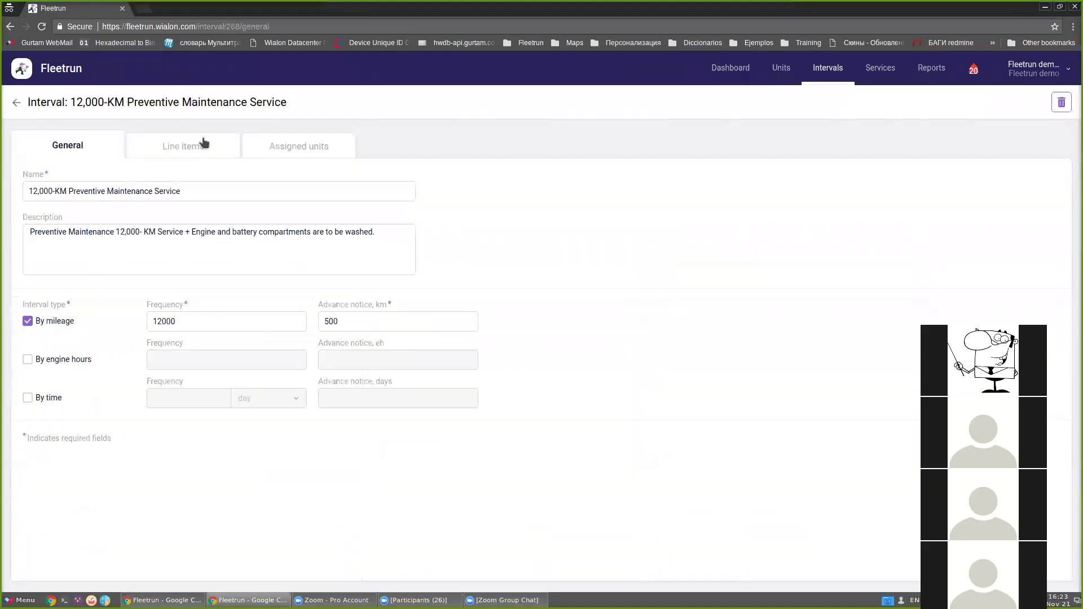
left_click(204, 142)
left_click(271, 150)
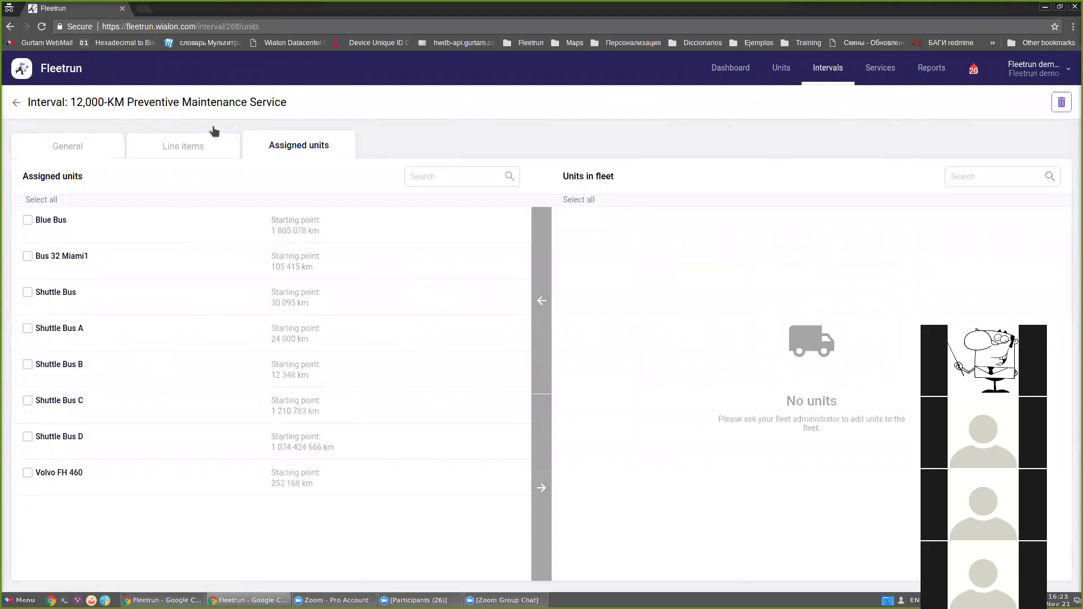
left_click(17, 106)
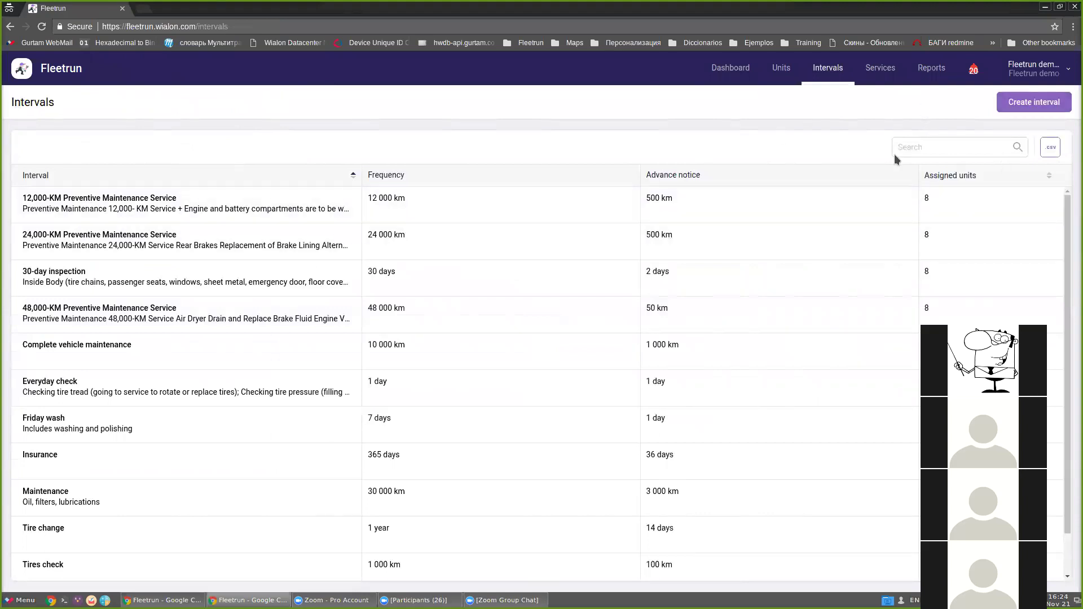
Step: Start a new interval named "Interval 1" with the description "very important interval"
left_click(1028, 107)
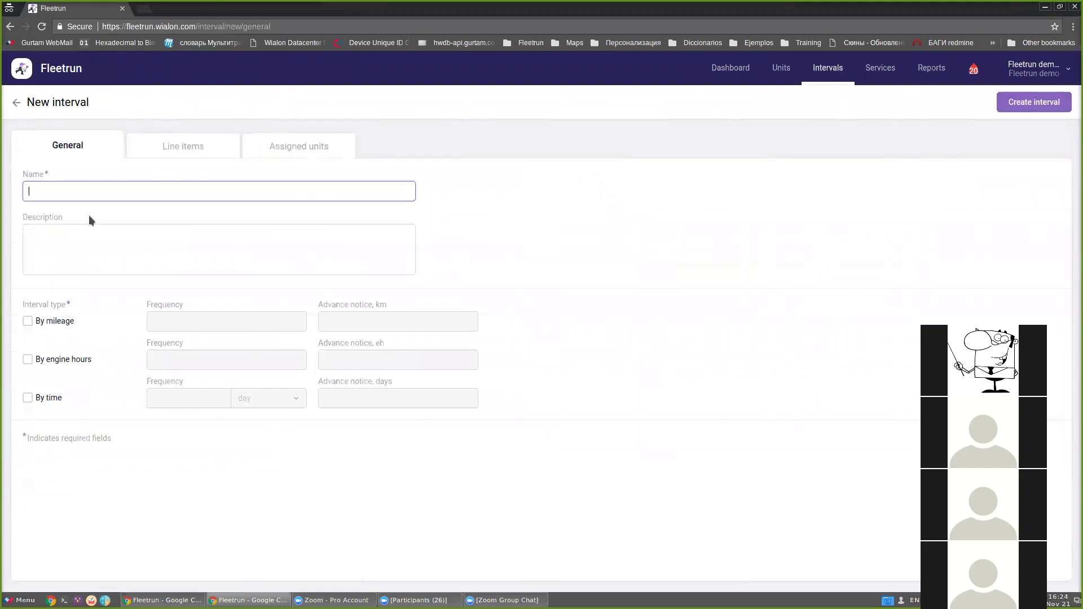
type("Interval 1")
left_click(82, 255)
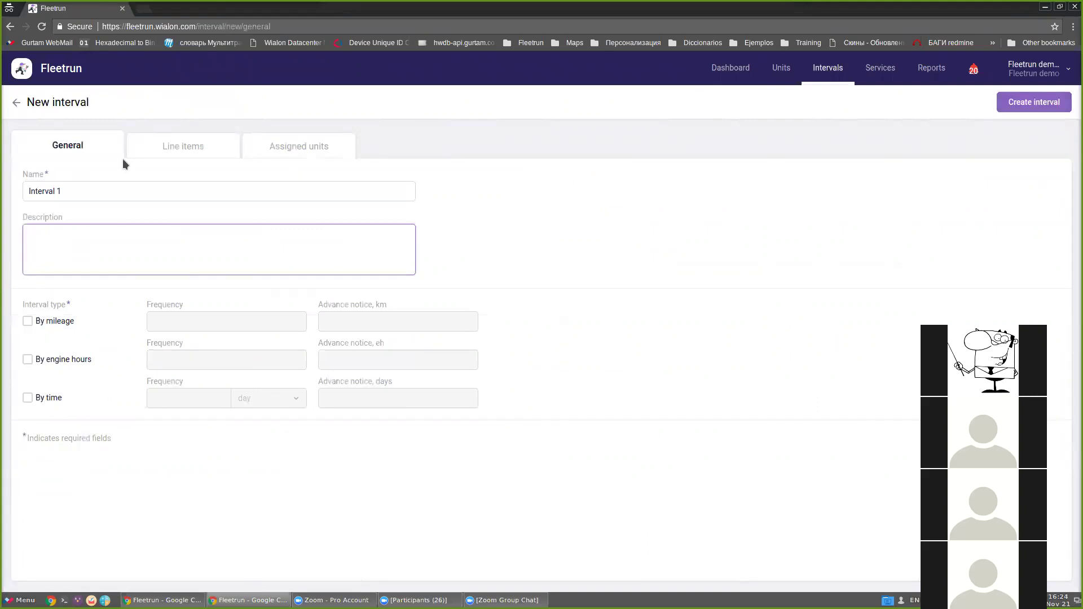
type("very important interval")
Step: Enable the by-mileage interval type with a frequency of 1000 and an advance notice of 100 km
left_click(27, 322)
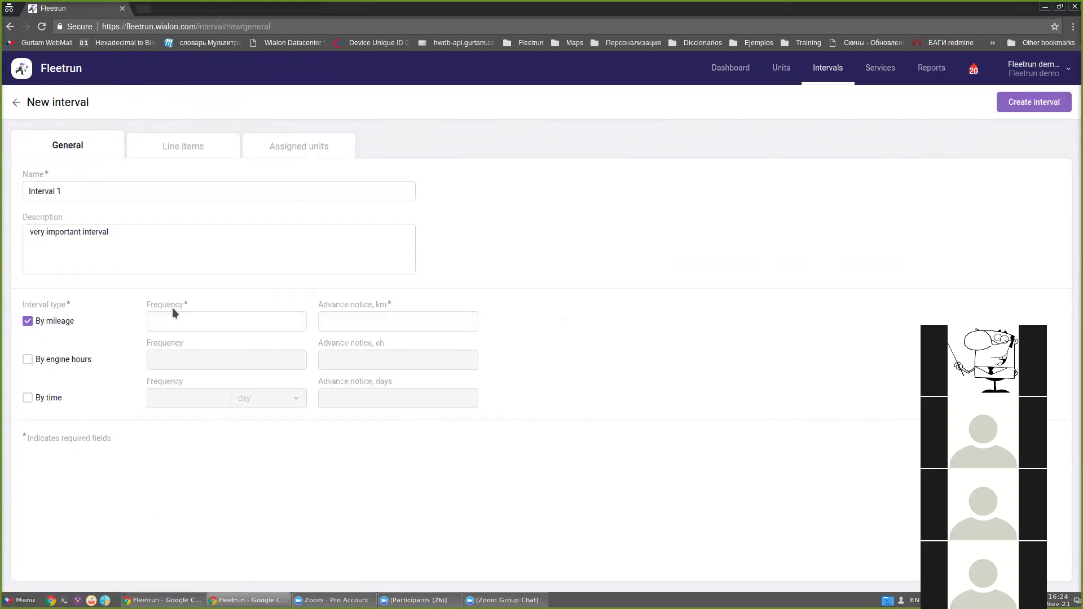
left_click(178, 322)
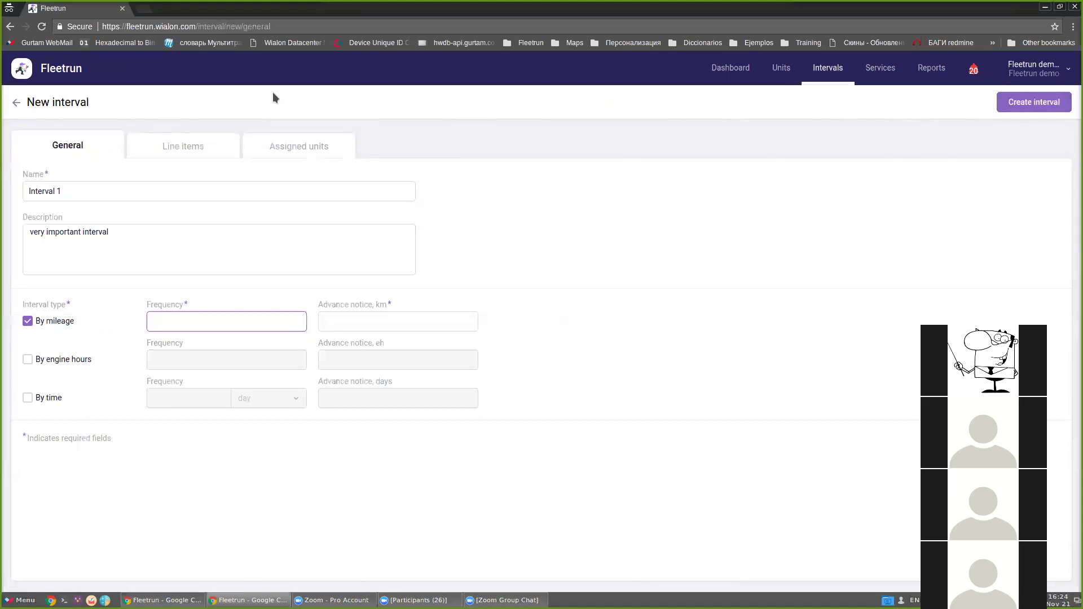
type("1000")
left_click(339, 322)
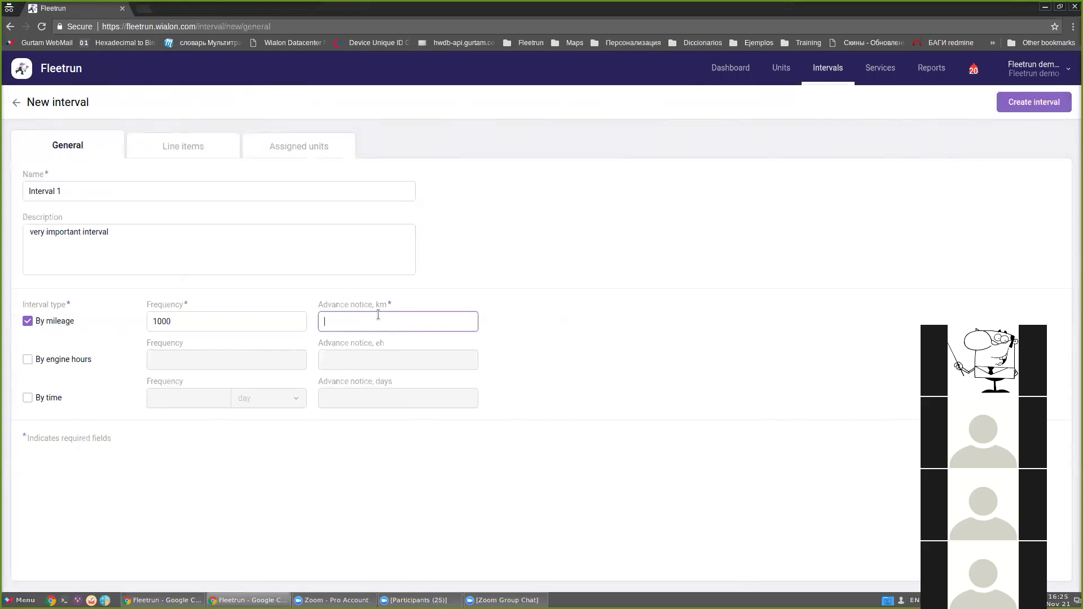
type("100")
Step: Enable the by-engine-hours interval type with a frequency of 1000 and an advance notice of 200 engine hours
left_click(28, 359)
left_click(225, 359)
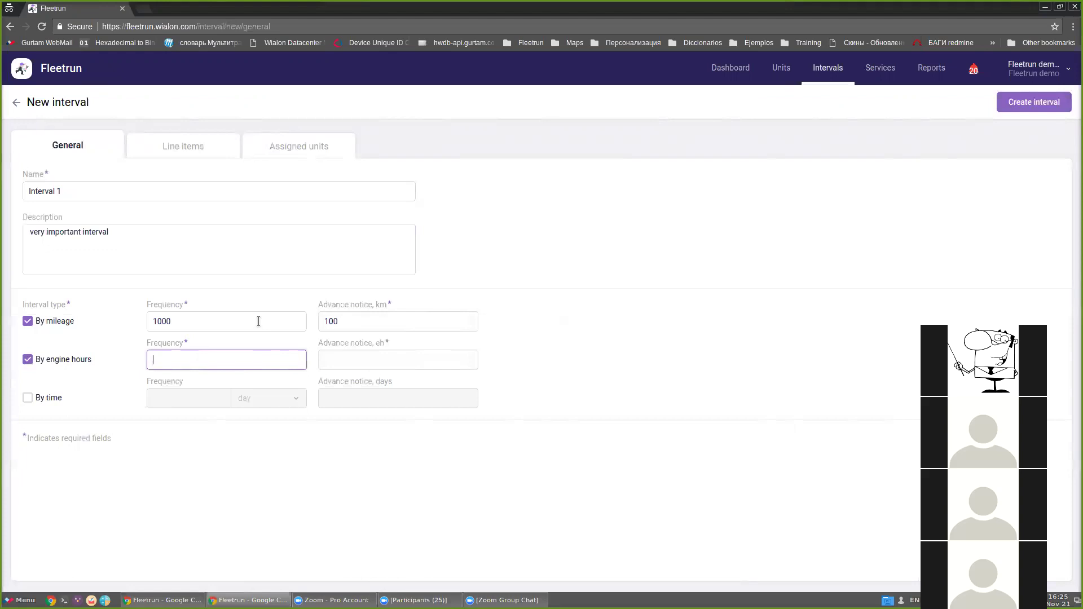
type("1000")
left_click(379, 359)
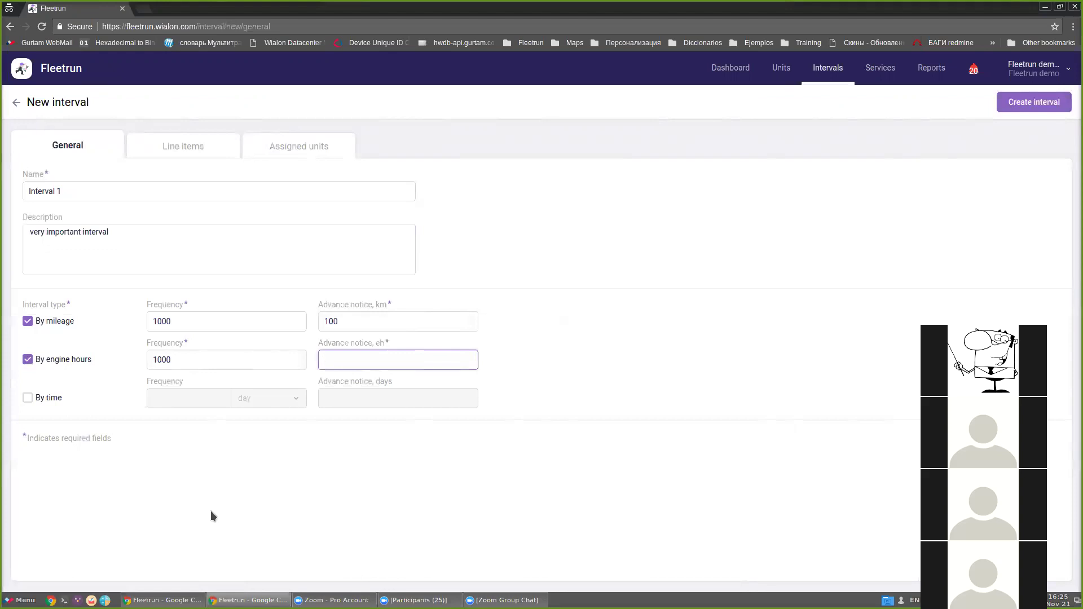
type("100")
key("BackSpace")
key("BackSpace")
key("BackSpace")
type("200")
Step: Enable the by-time interval type with a frequency of 30 days and 7 days' advance notice, and open the interval's line items
left_click(28, 398)
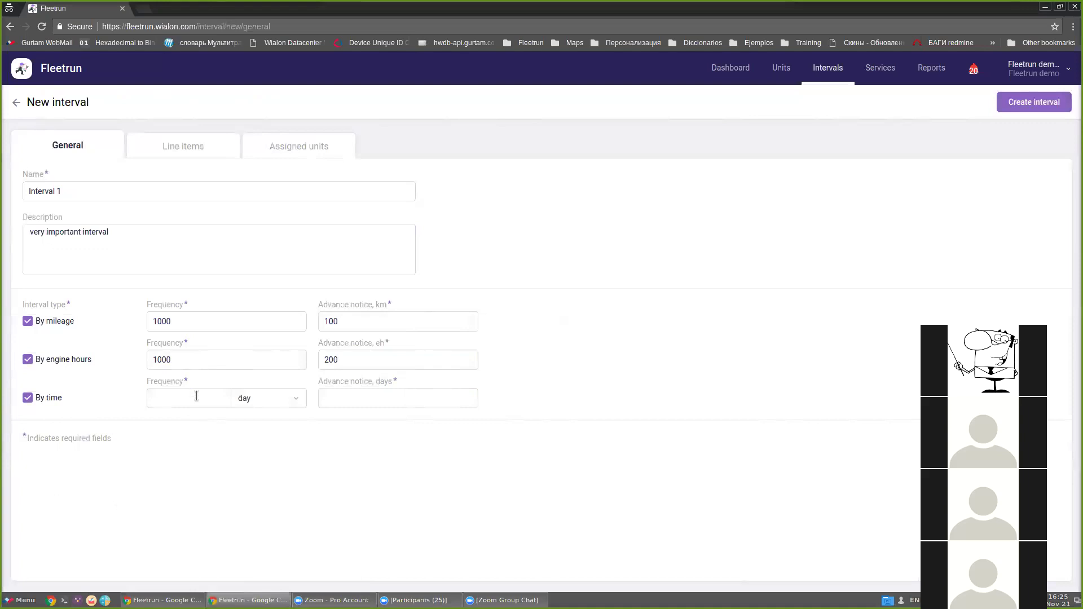
left_click(154, 399)
left_click(258, 398)
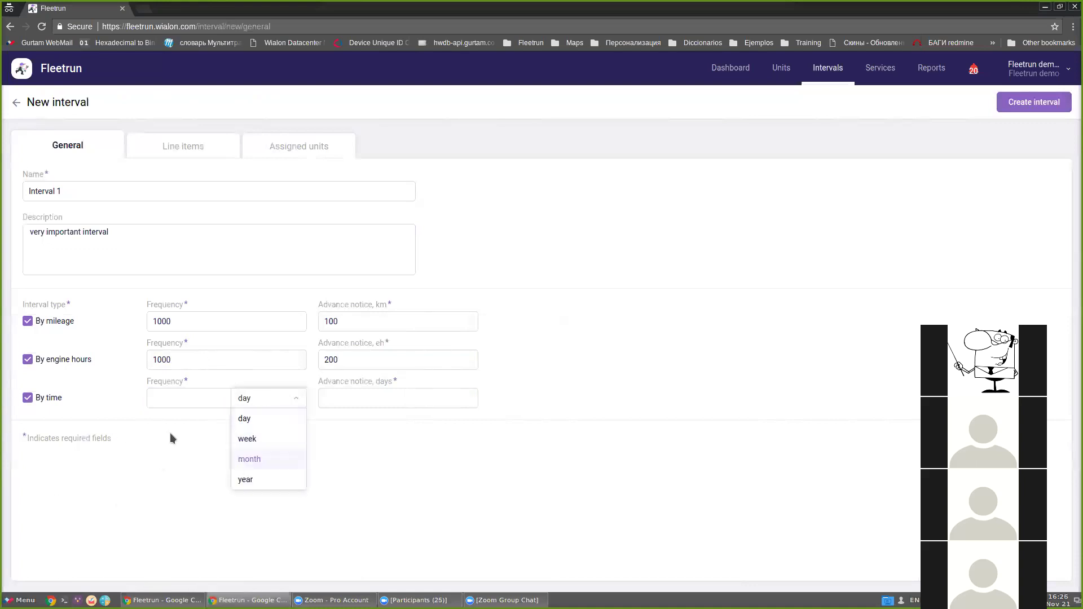
left_click(171, 404)
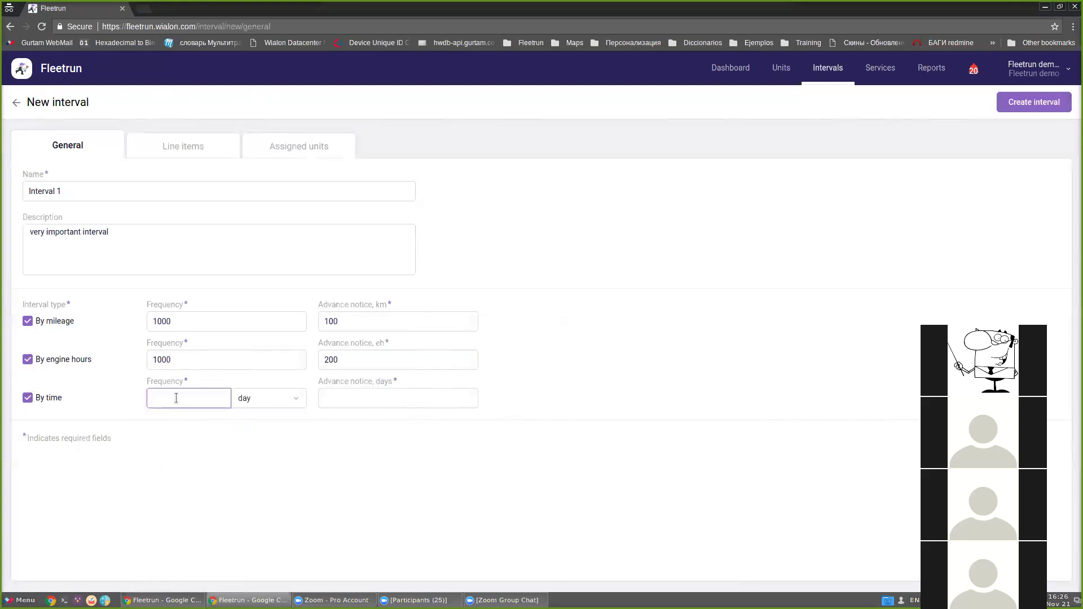
type("30")
left_click(349, 406)
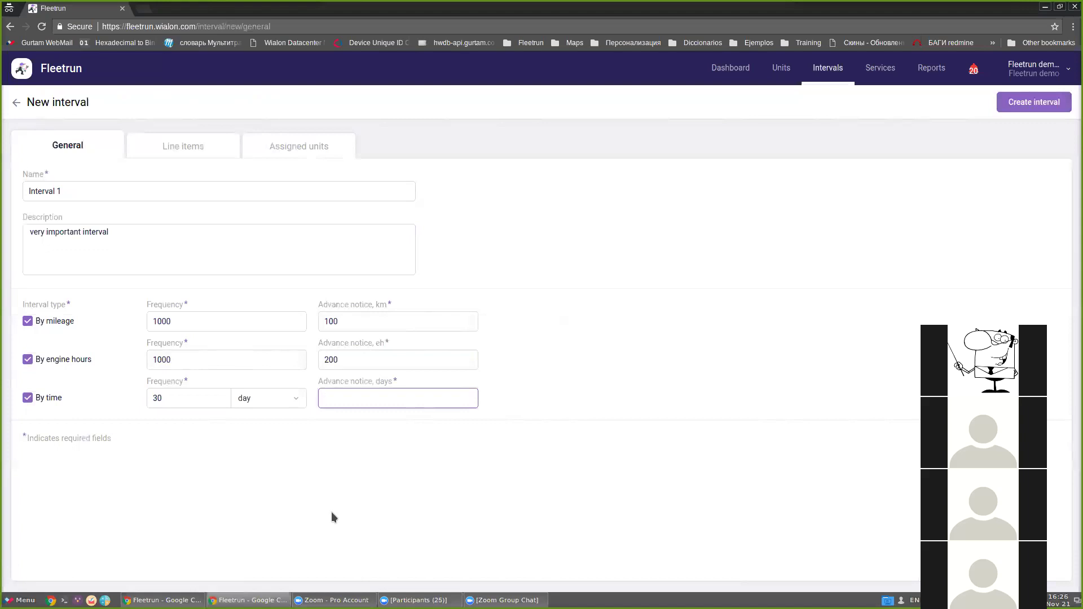
type("7")
left_click(161, 154)
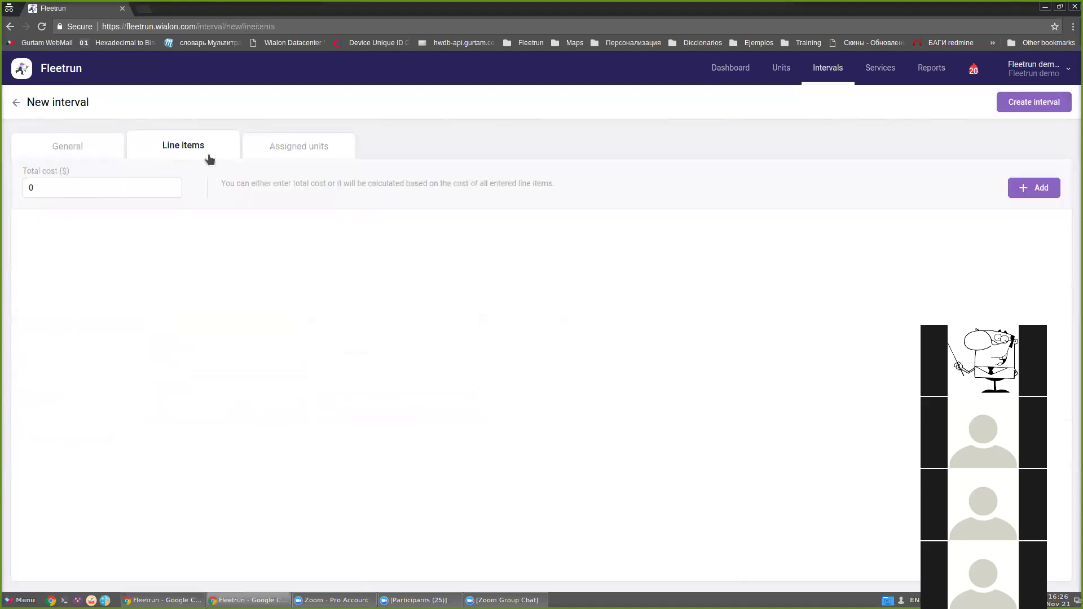
Step: Set the interval's total cost to $100 without adding any line items
left_click(52, 188)
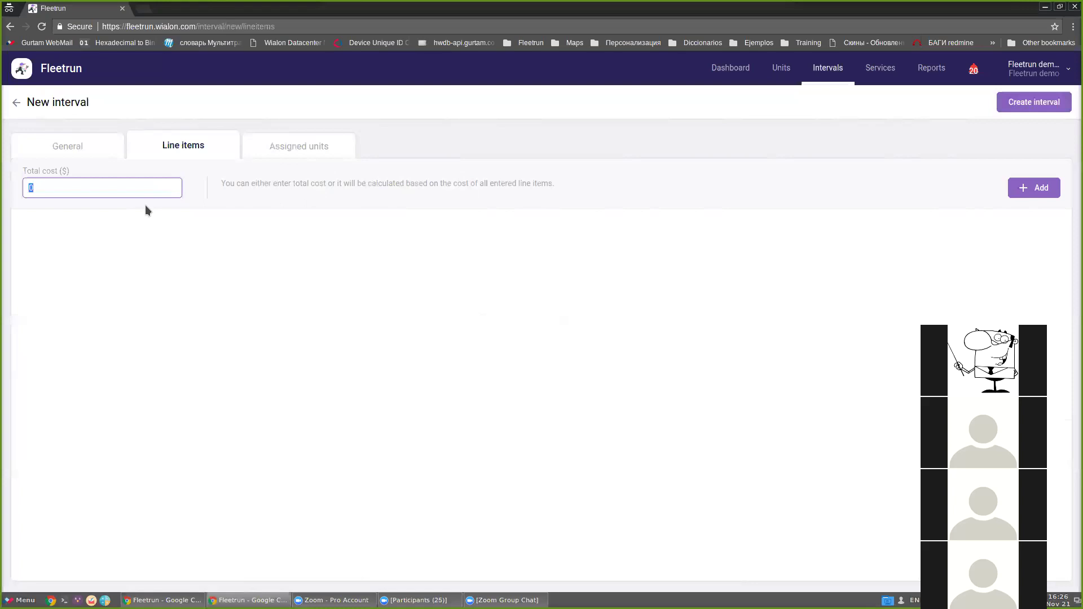
type("100")
left_click(87, 323)
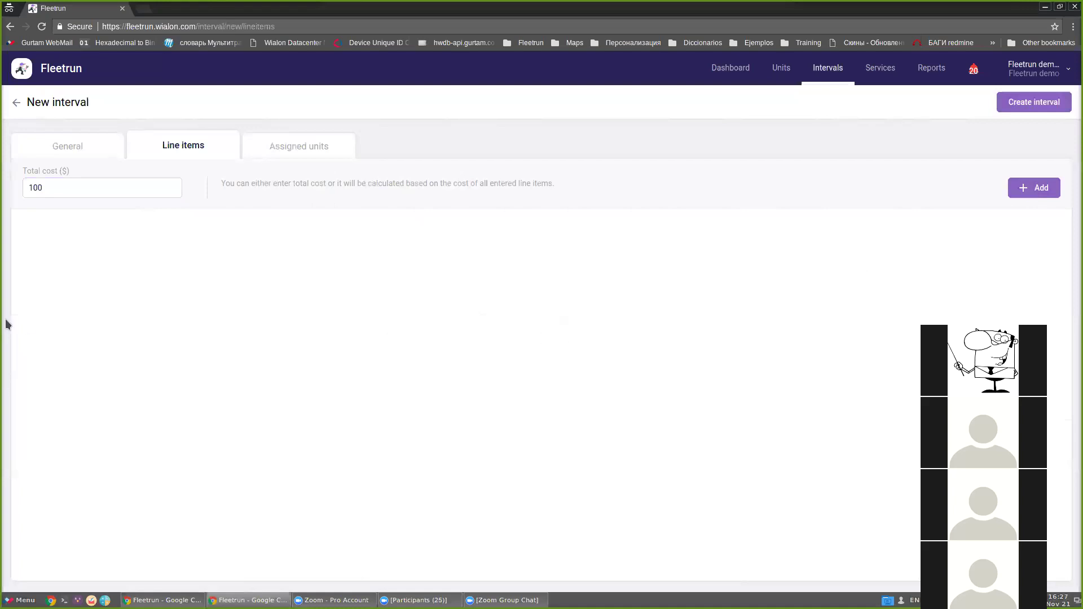
Step: Add the Part line item "Oil 1" from the library to the interval and set its cost to $80
left_click(1027, 191)
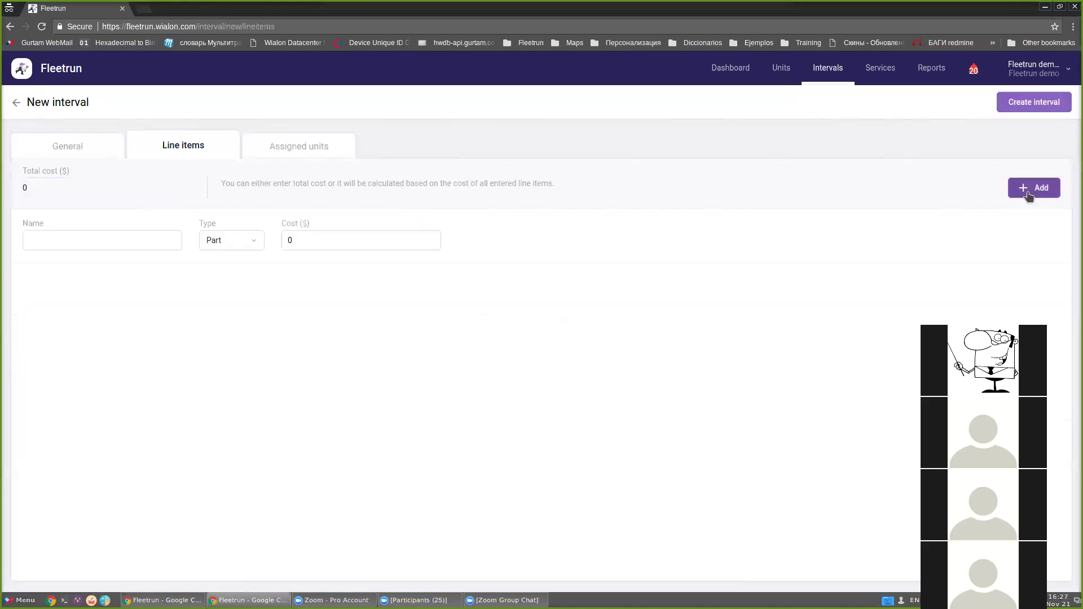
left_click(51, 241)
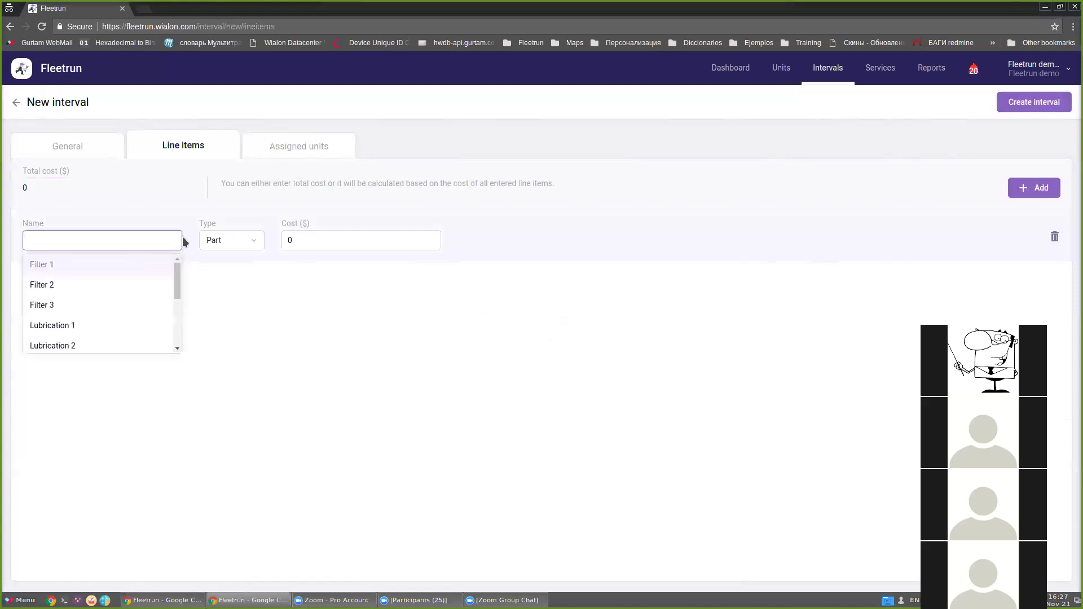
left_click(213, 244)
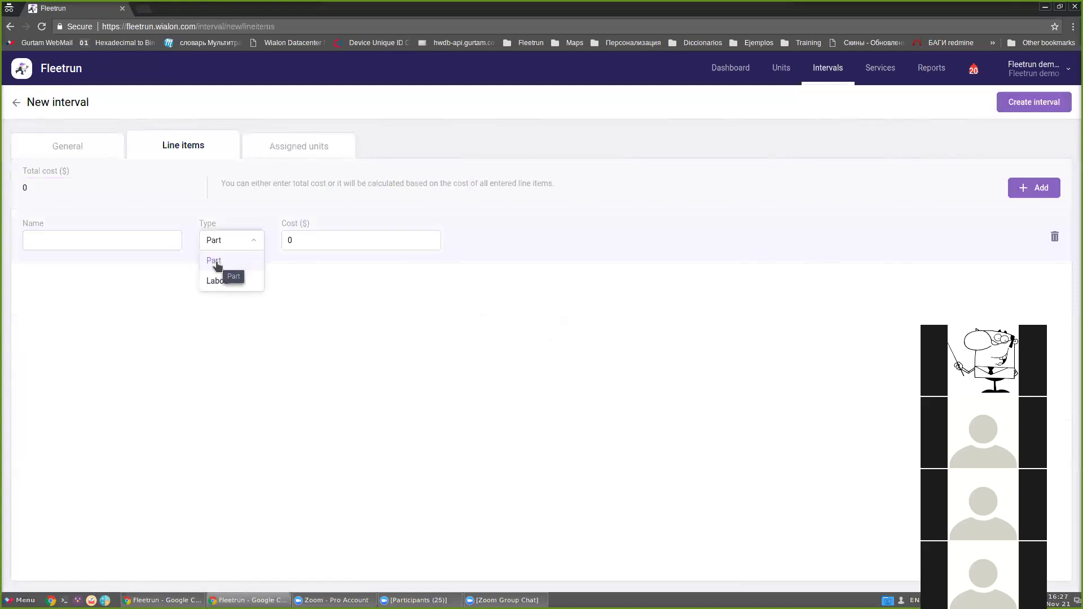
left_click(214, 263)
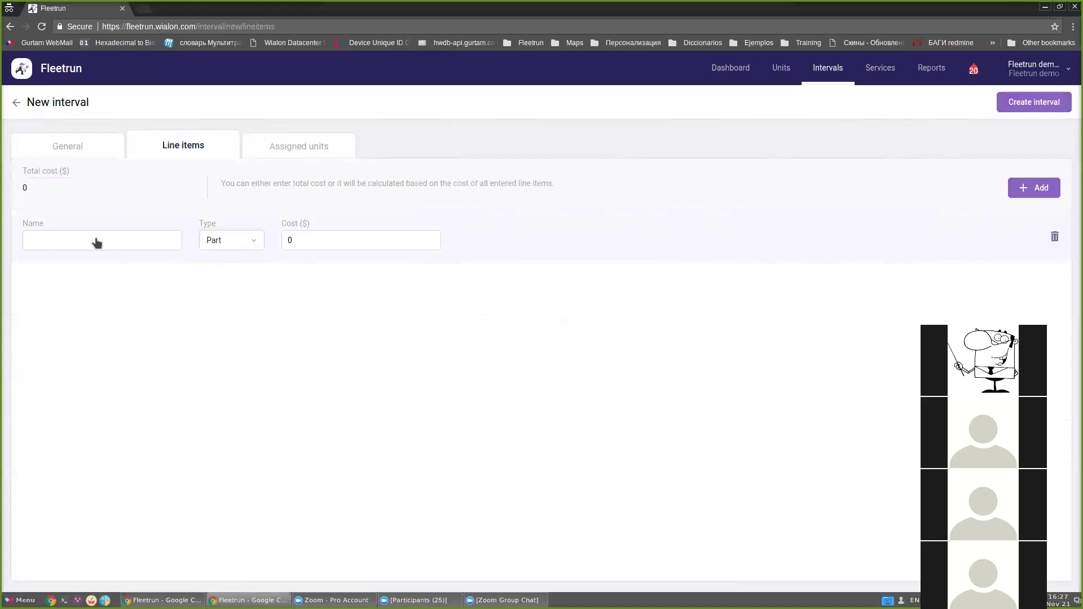
left_click(95, 242)
scroll(48, 304, "down", 4)
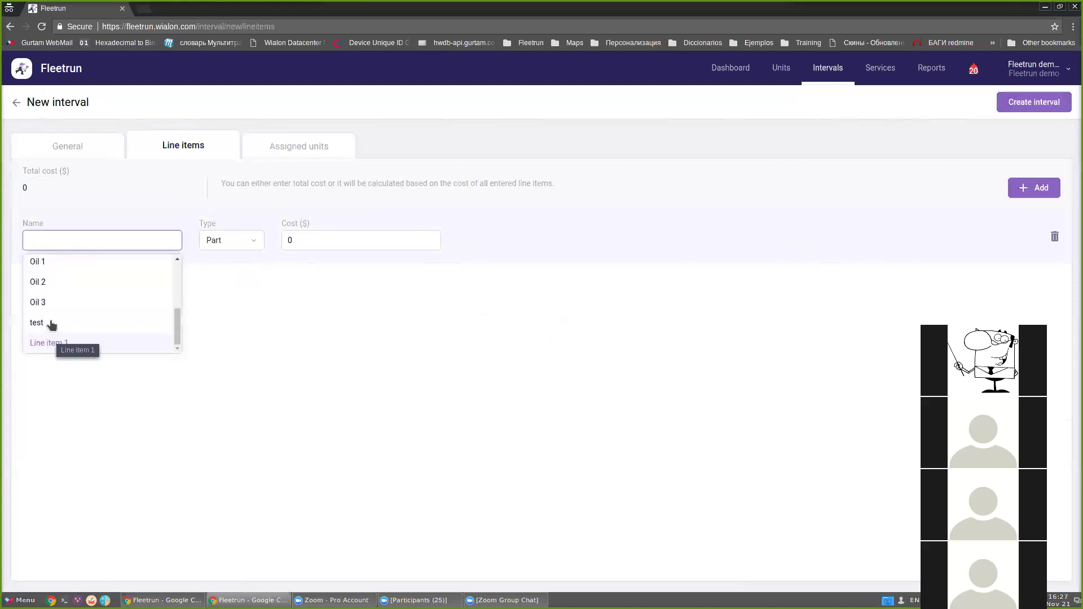
left_click(43, 263)
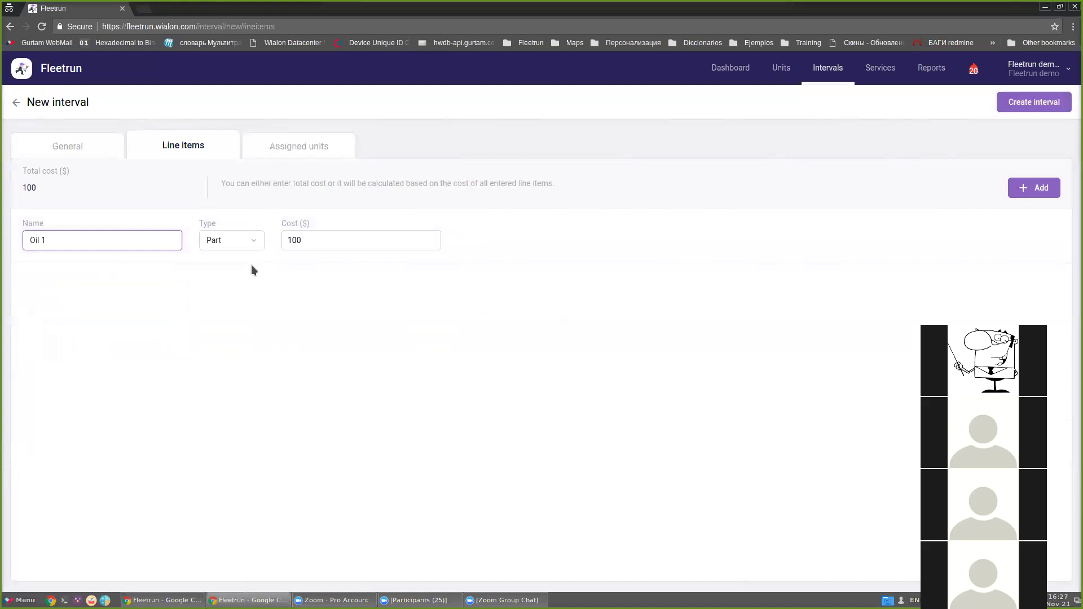
left_click(358, 240)
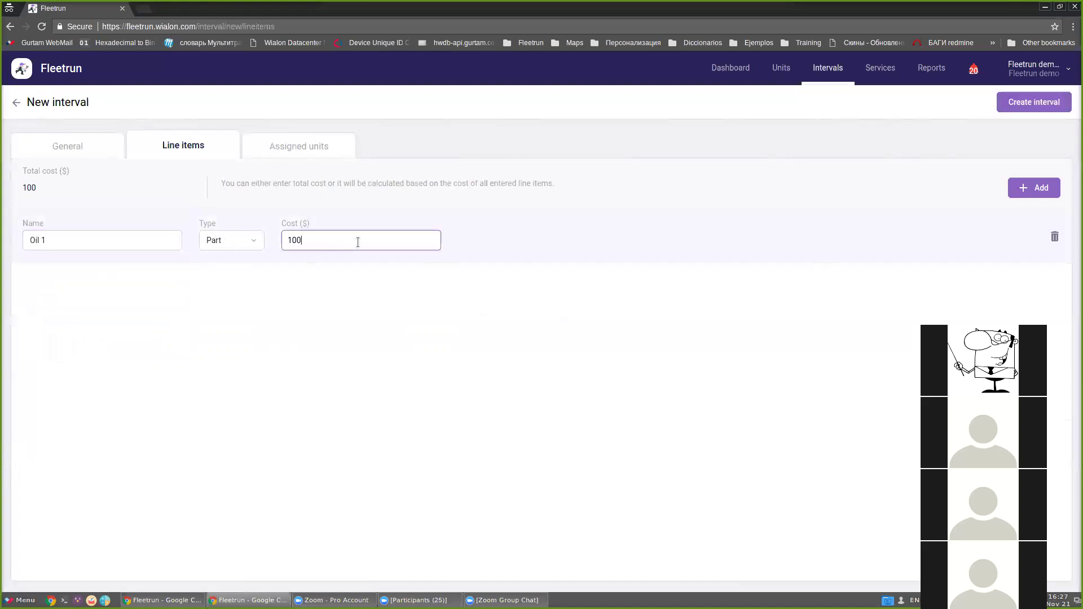
key("BackSpace")
key("BackSpace")
key("BackSpace")
type("80")
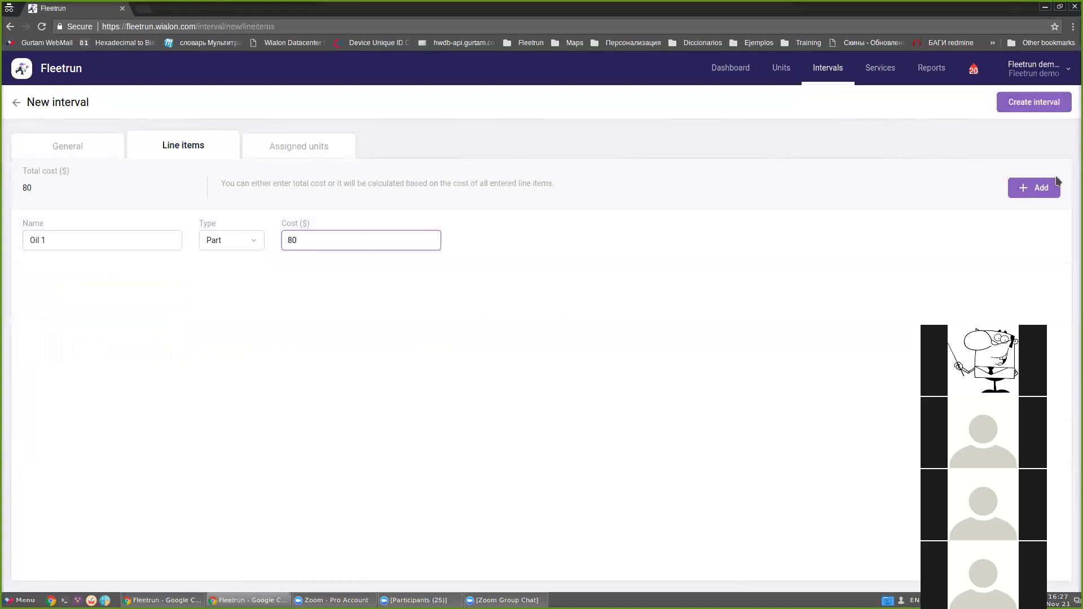
Step: Add the Labour line item "Oil change" to the interval and set its cost to $50
left_click(1041, 188)
left_click(237, 294)
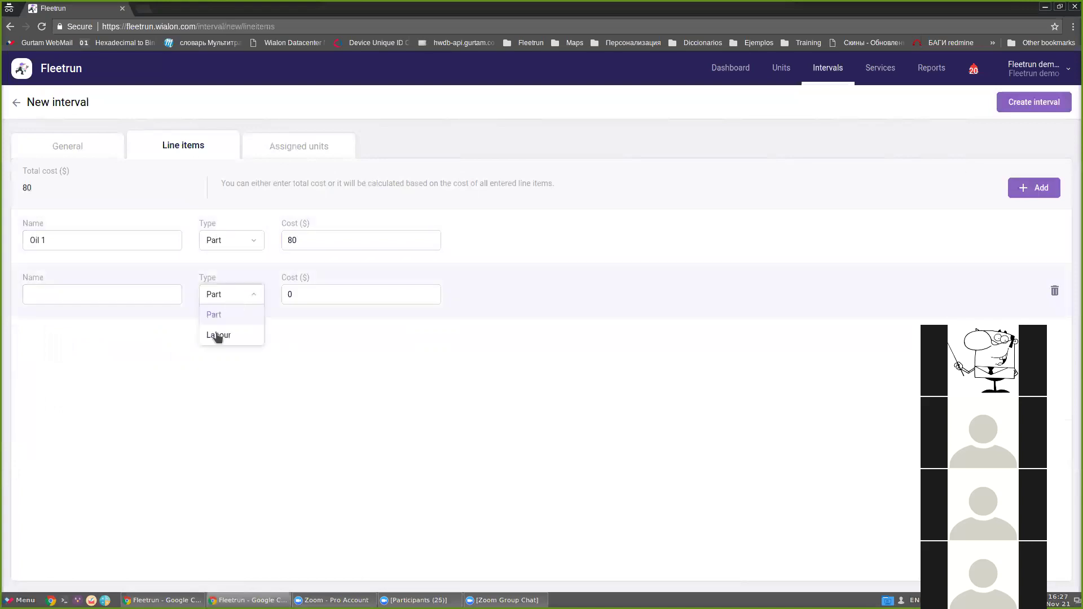
left_click(217, 336)
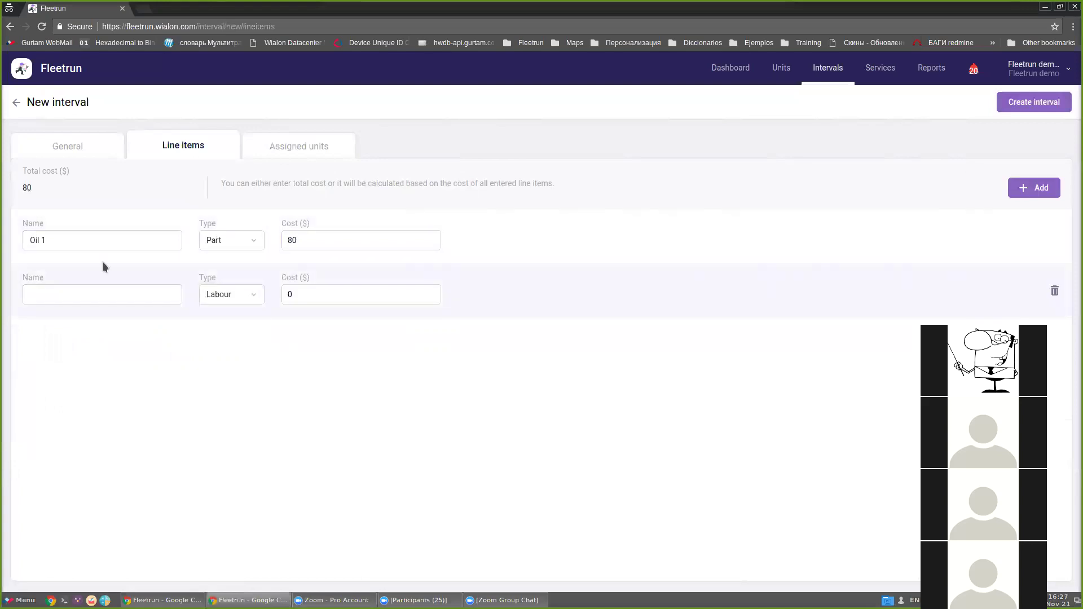
left_click(29, 293)
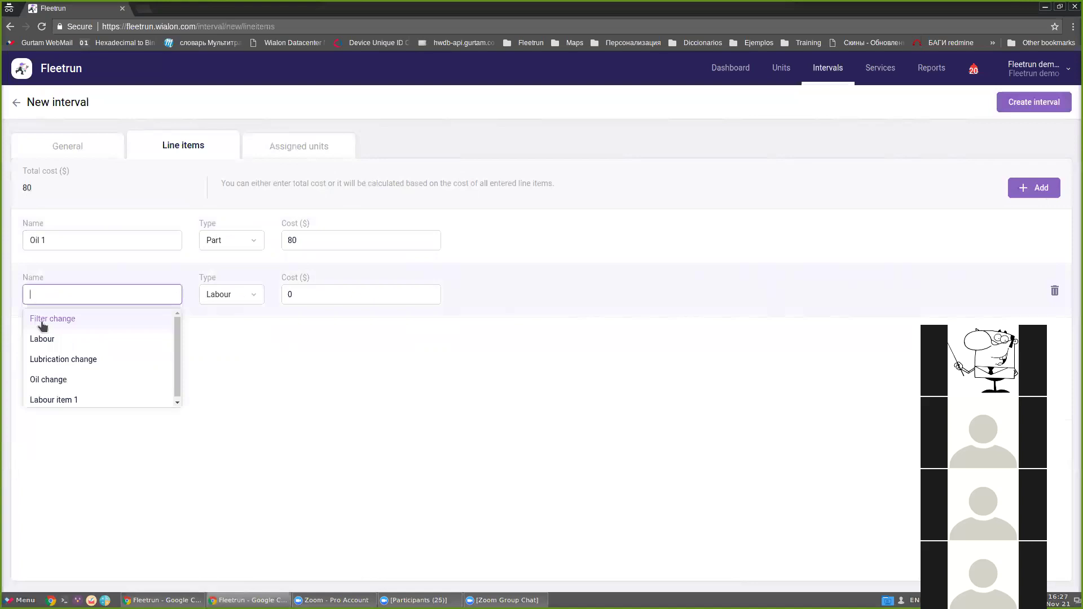
left_click(39, 380)
mouse_move(234, 319)
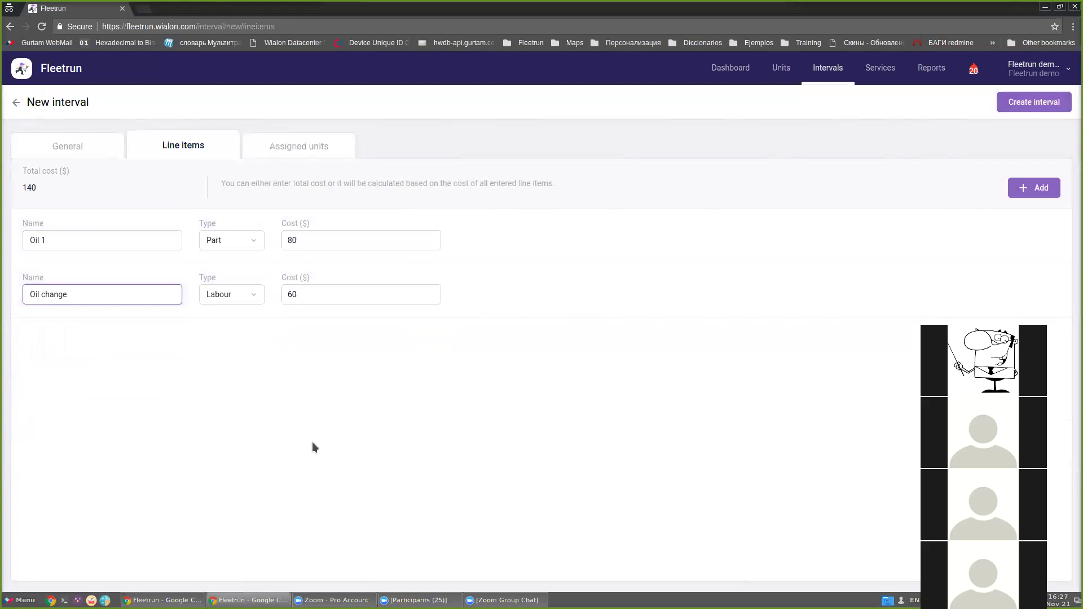
left_click(299, 300)
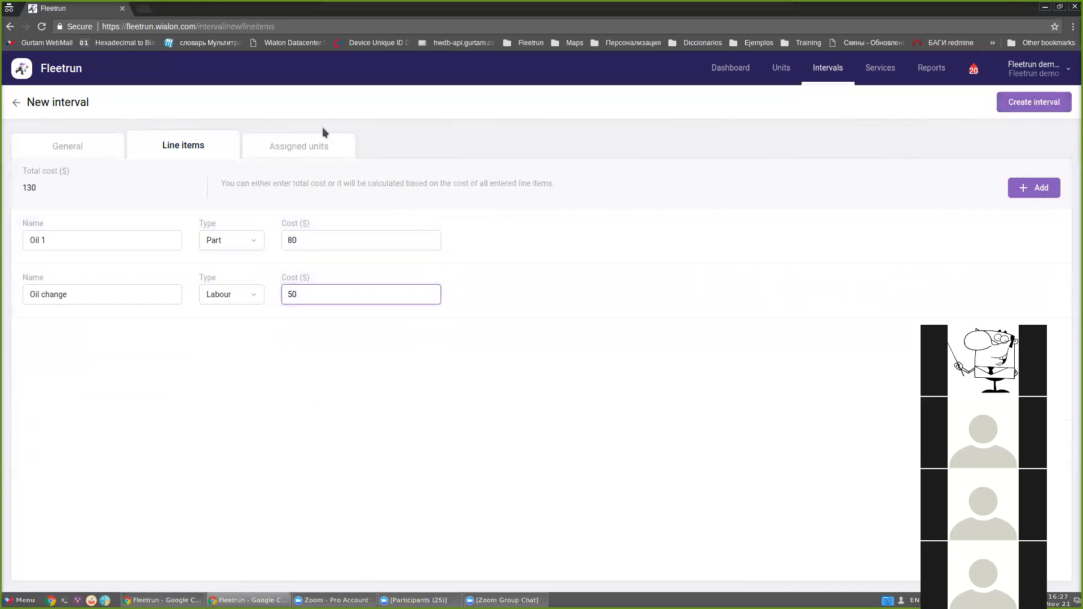
Step: Select all units in the fleet, from Blue Bus to Volvo FH 460, and assign them to the new interval
left_click(285, 148)
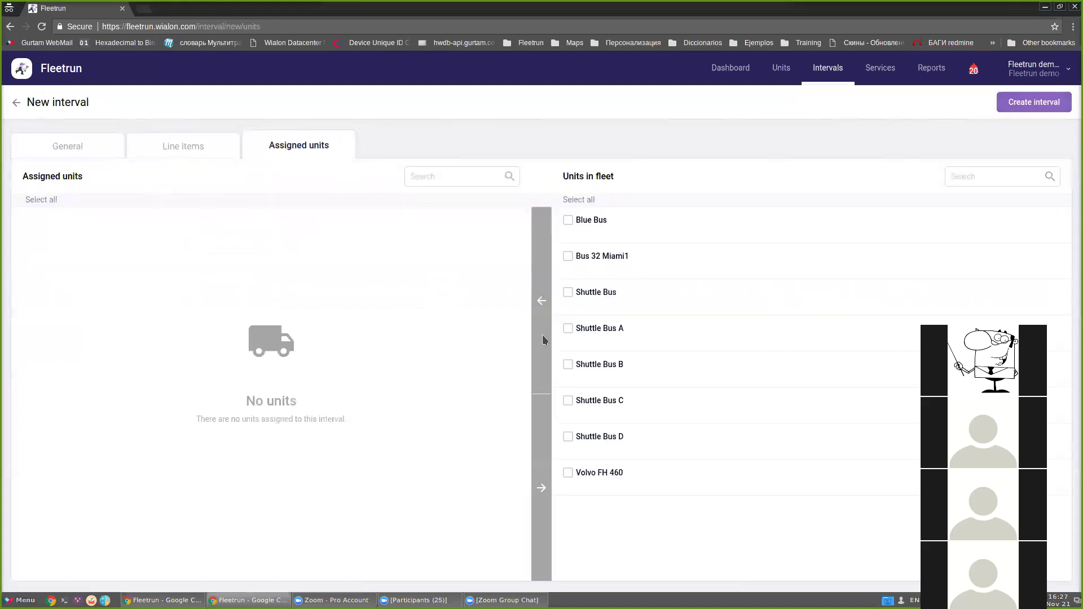
left_click(567, 225)
left_click(568, 257)
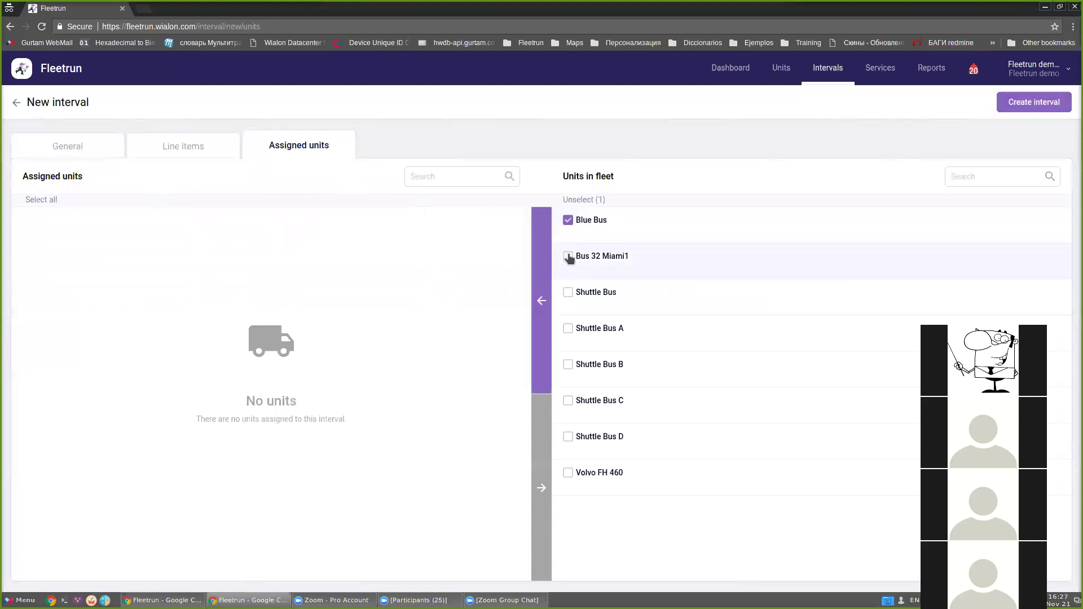
left_click(567, 291)
left_click(568, 328)
left_click(591, 200)
left_click(580, 200)
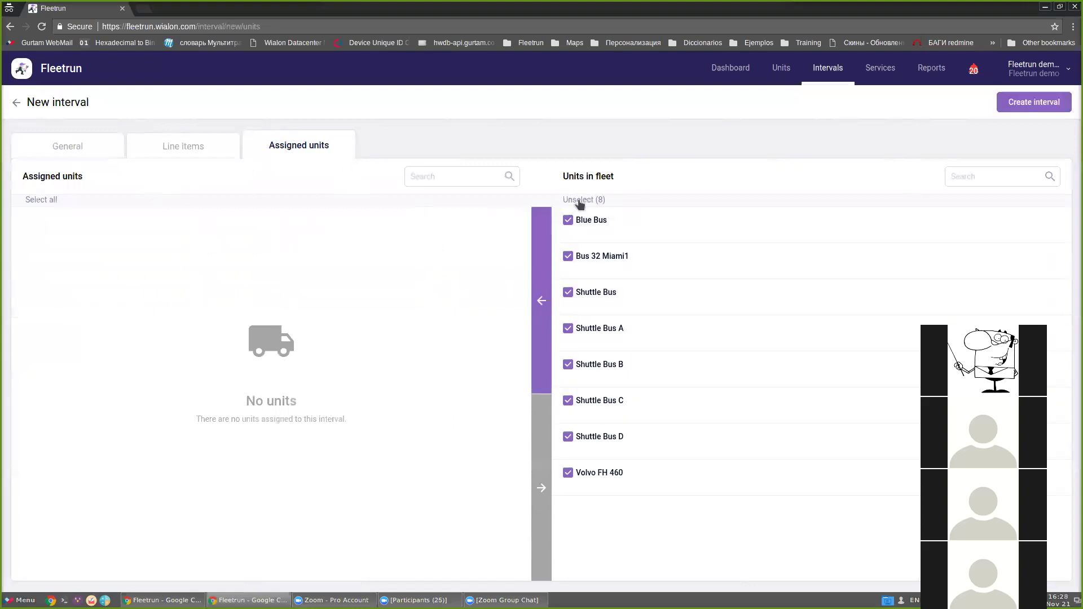
left_click(579, 200)
left_click(568, 221)
left_click(567, 255)
left_click(574, 202)
left_click(574, 201)
left_click(540, 299)
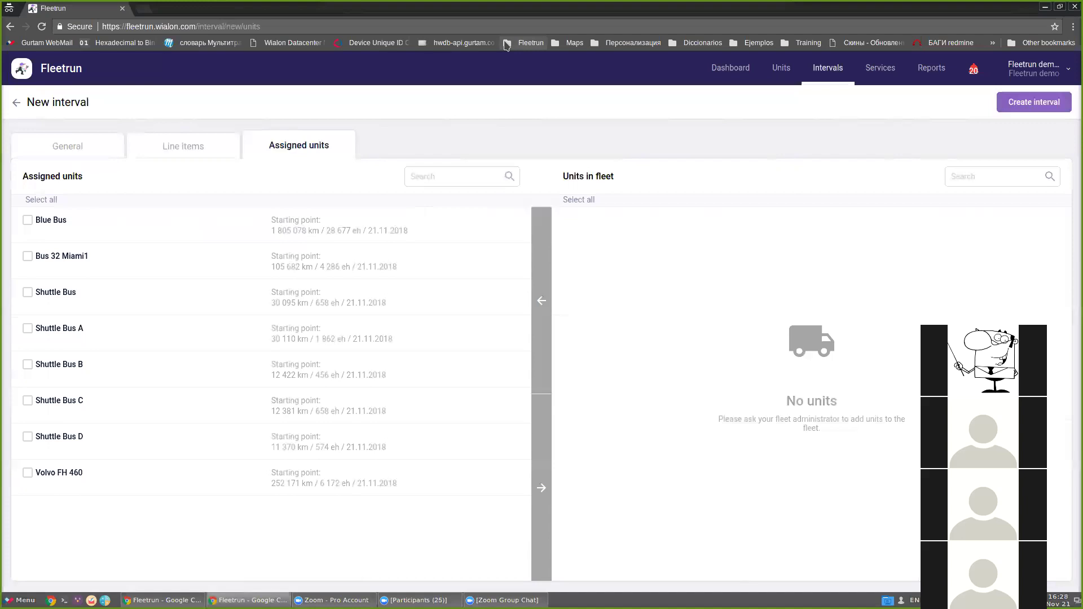
Step: Set Shuttle Bus's starting point in the new interval to mileage 28999, engine hours 899 and date 14.11.2018
left_click(95, 155)
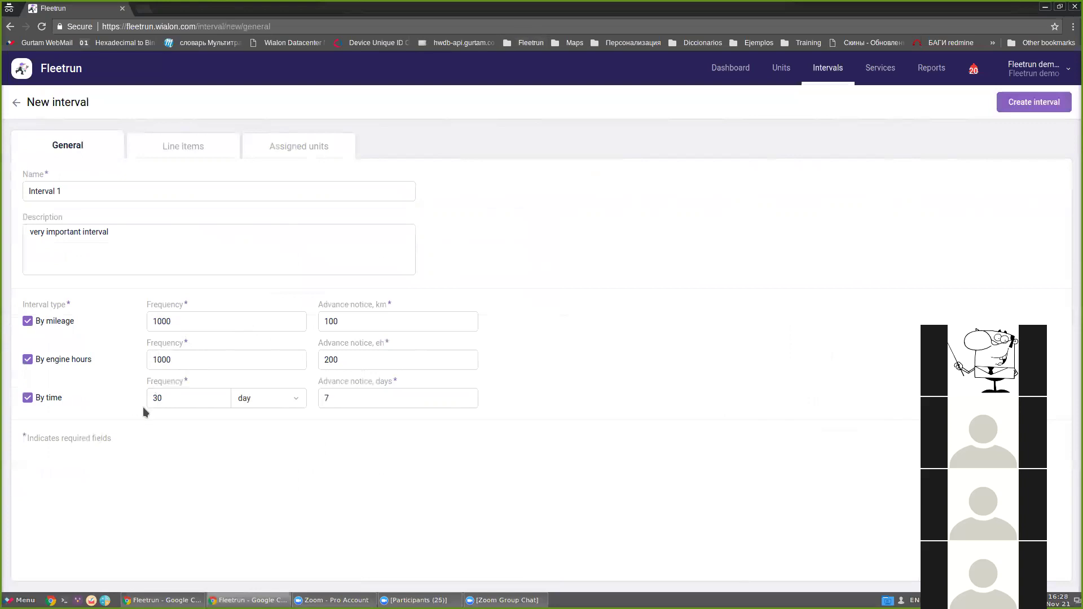
left_click(315, 144)
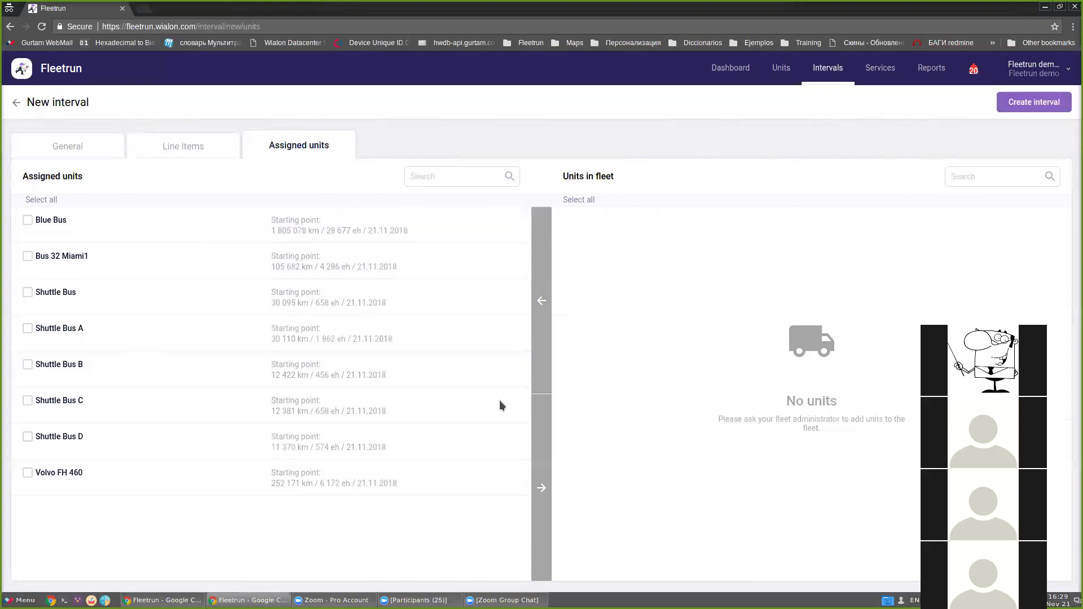
left_click(511, 301)
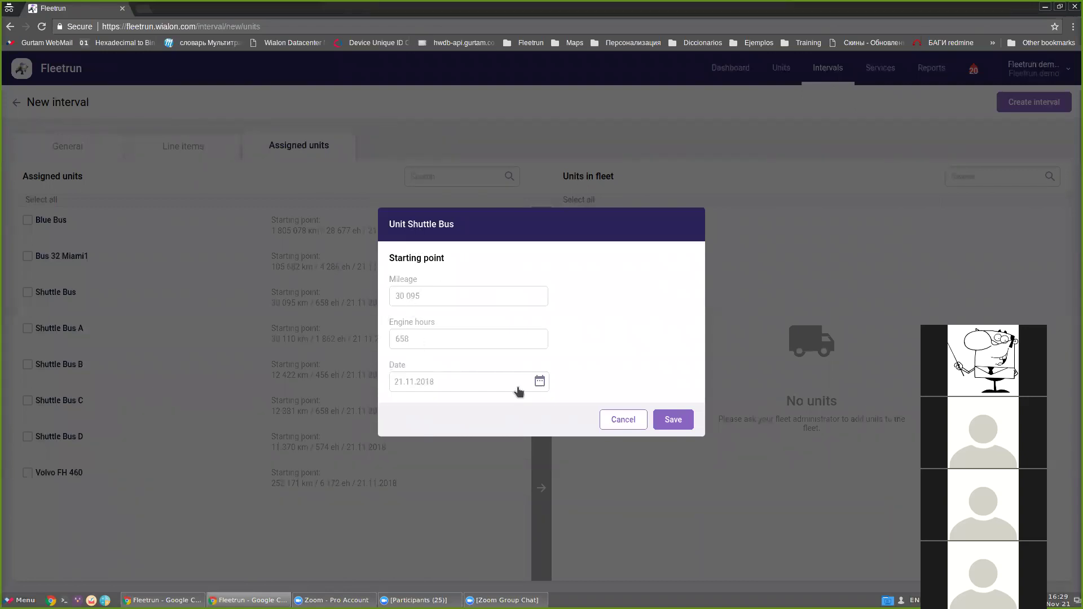
left_click(539, 382)
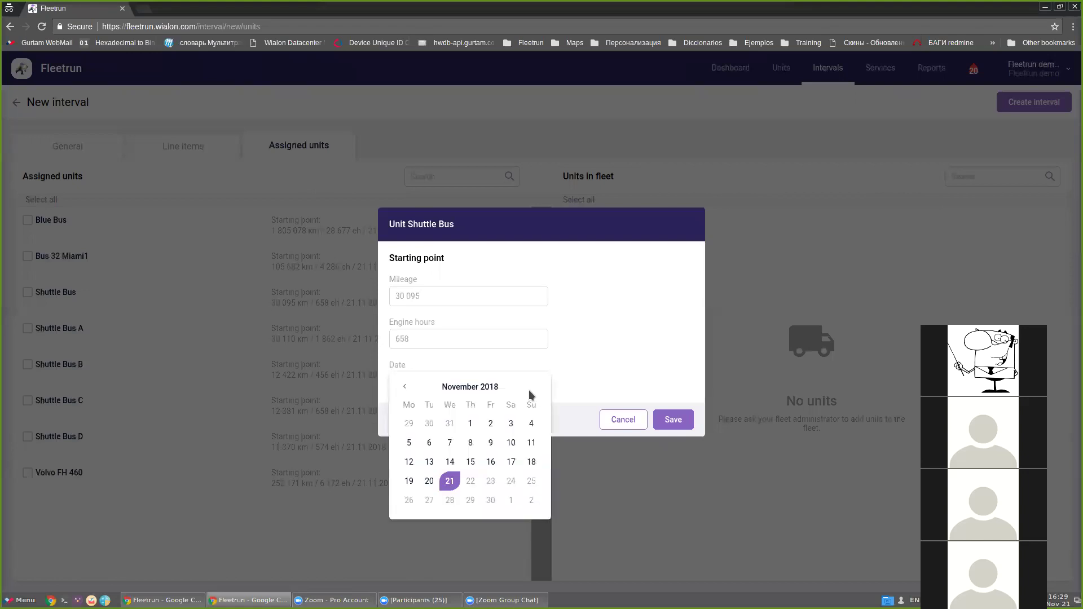
left_click(449, 462)
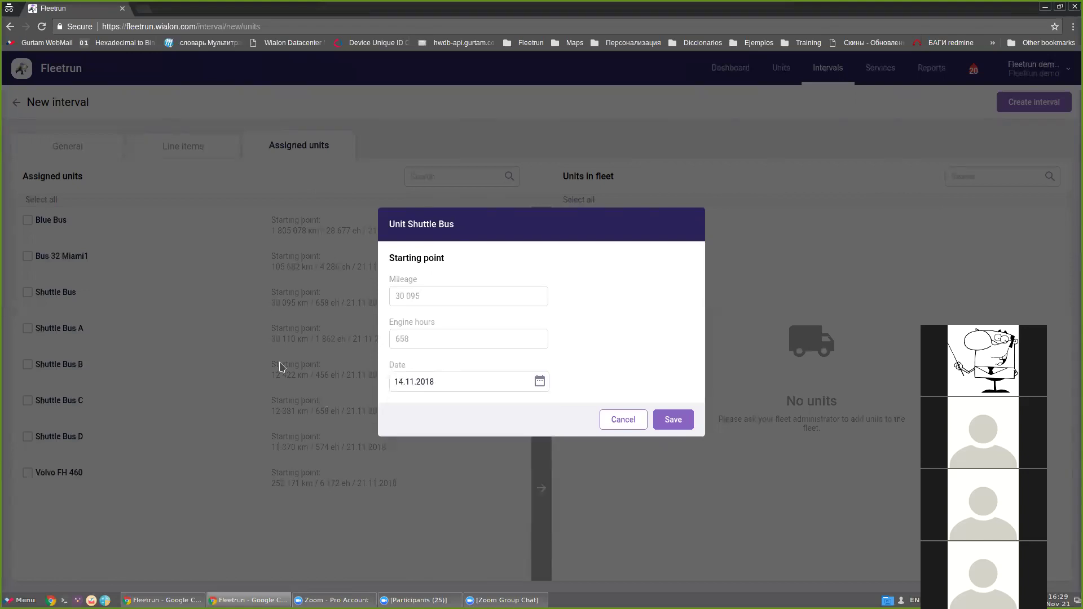
left_click(405, 296)
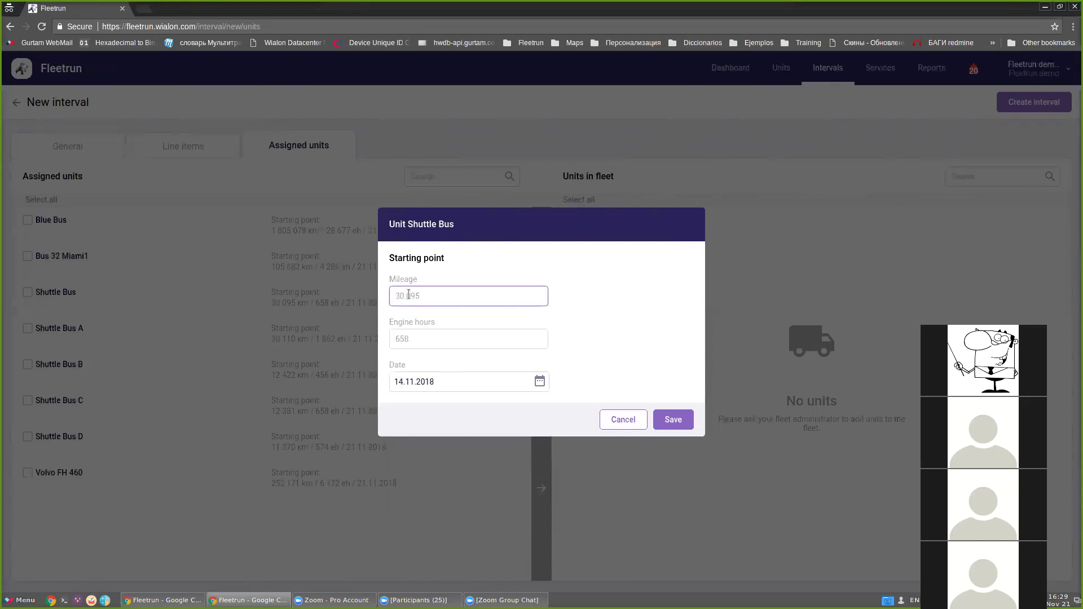
type("28999")
left_click(407, 338)
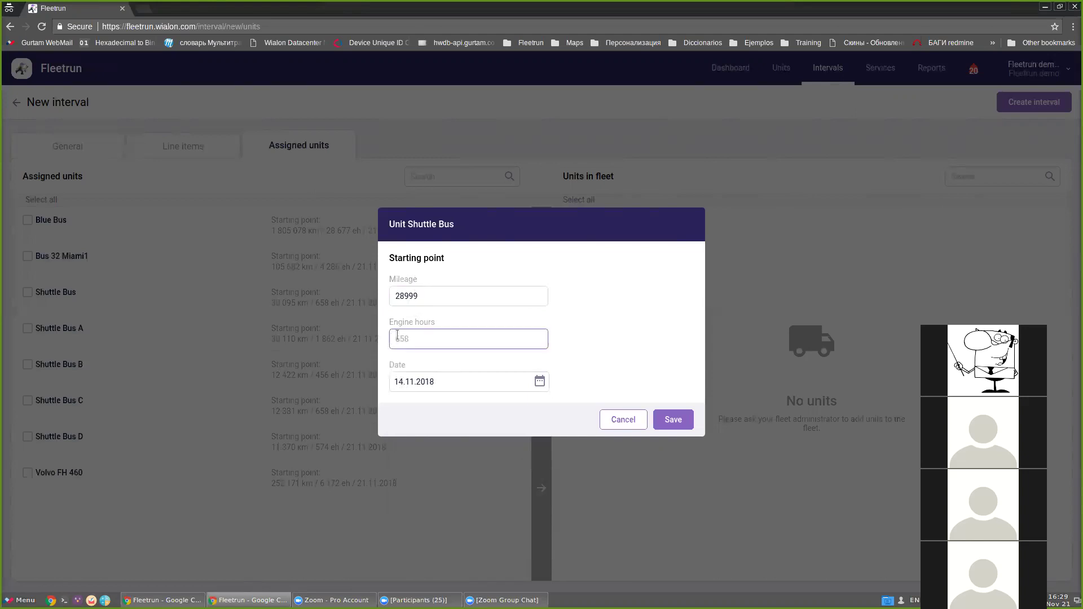
type("899")
left_click(684, 421)
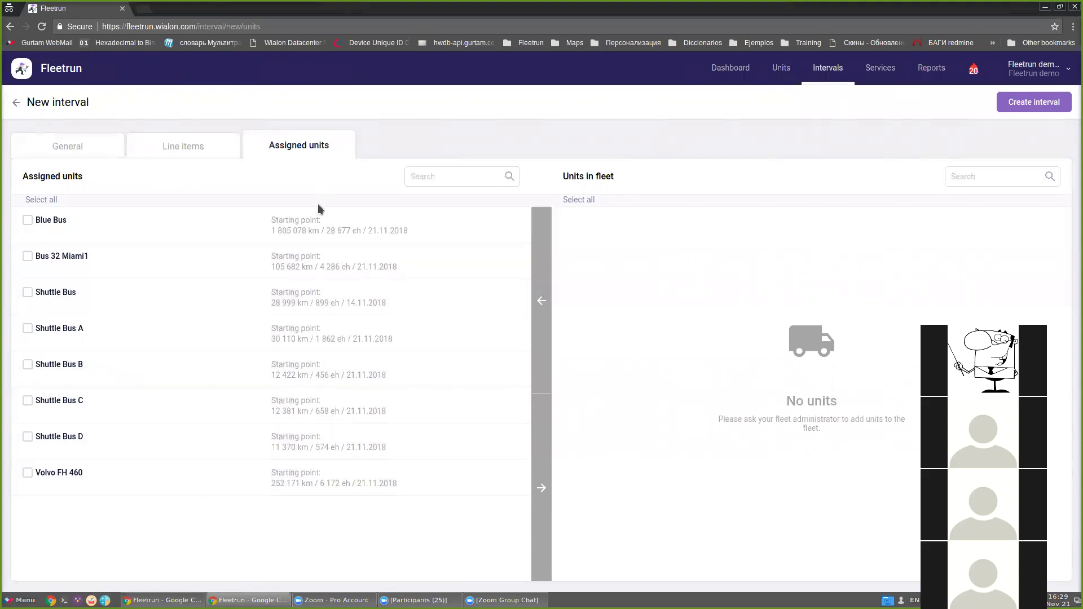
Step: Create Interval 1 and check its entry in the list of intervals
left_click(1029, 103)
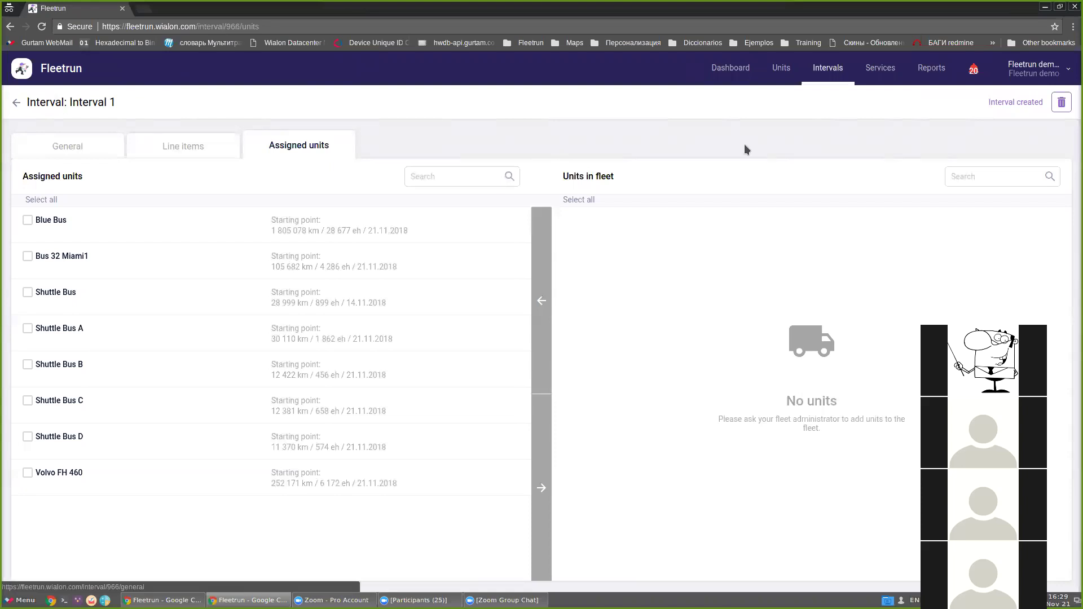
left_click(828, 71)
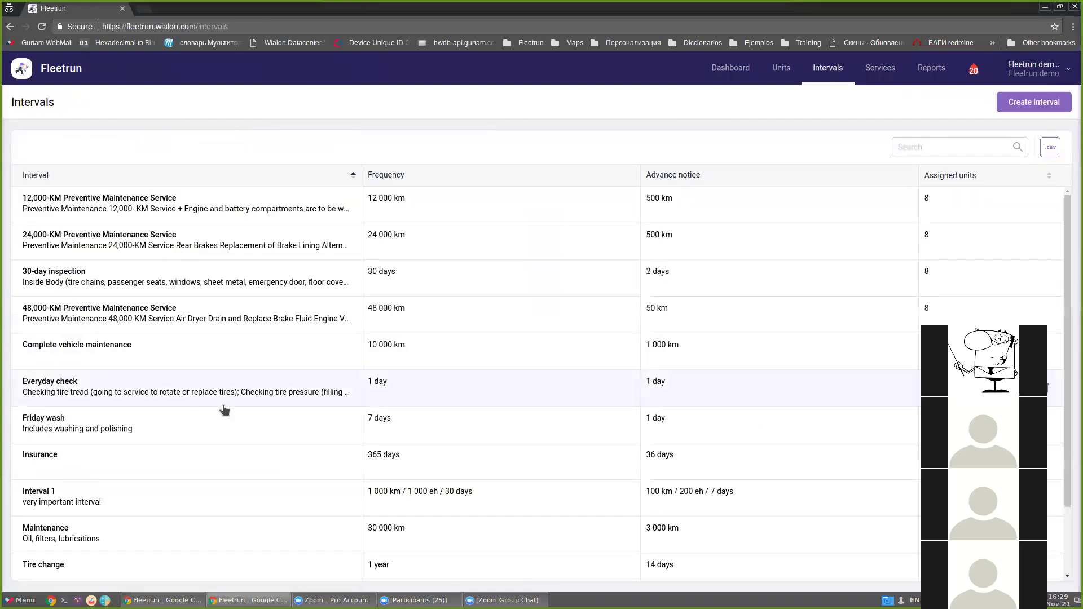
scroll(92, 454, "down", 2)
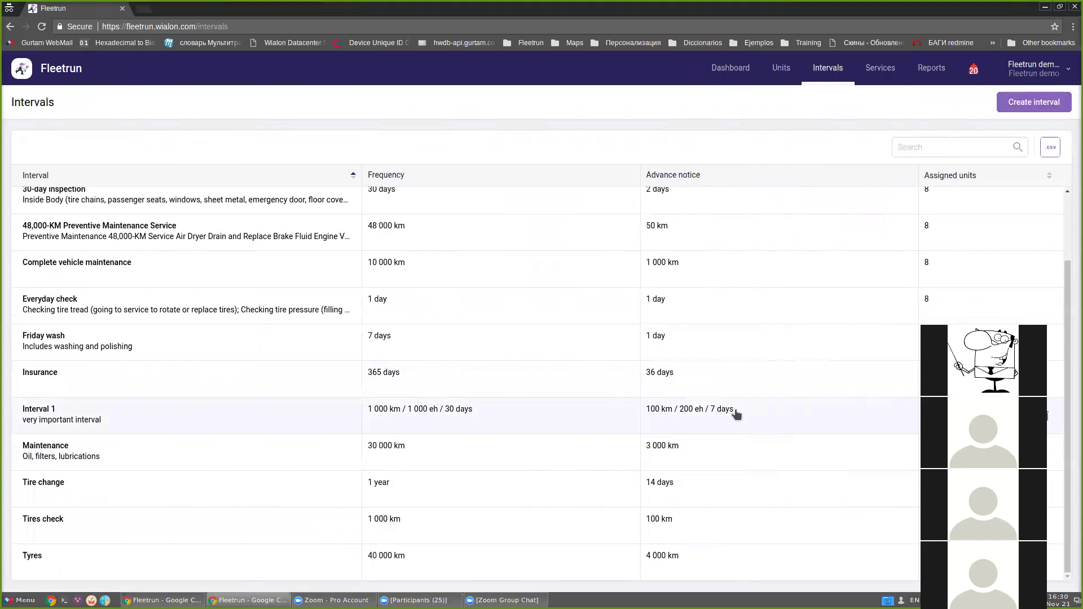
scroll(546, 422, "up", 2)
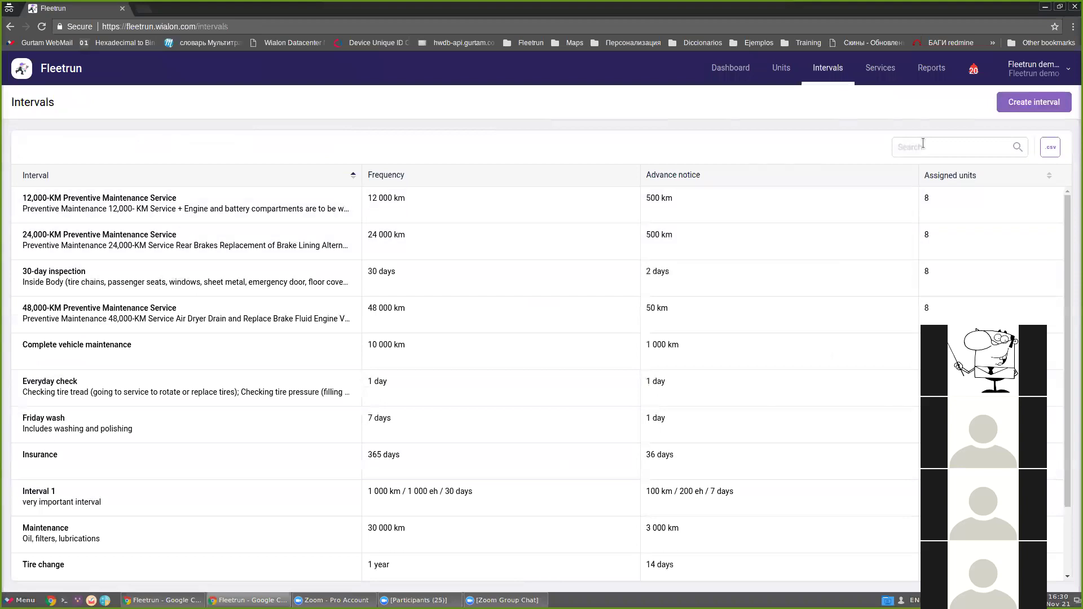
Step: Show the upcoming services and filter their term of completion by Overdue and by Due, and reset it to Any
left_click(870, 76)
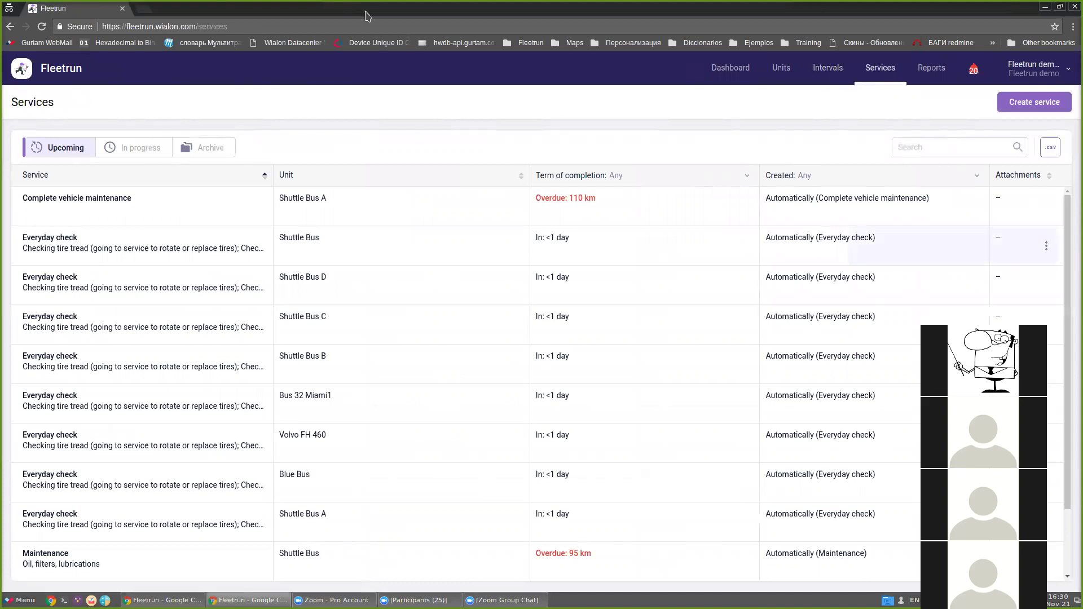
mouse_move(291, 305)
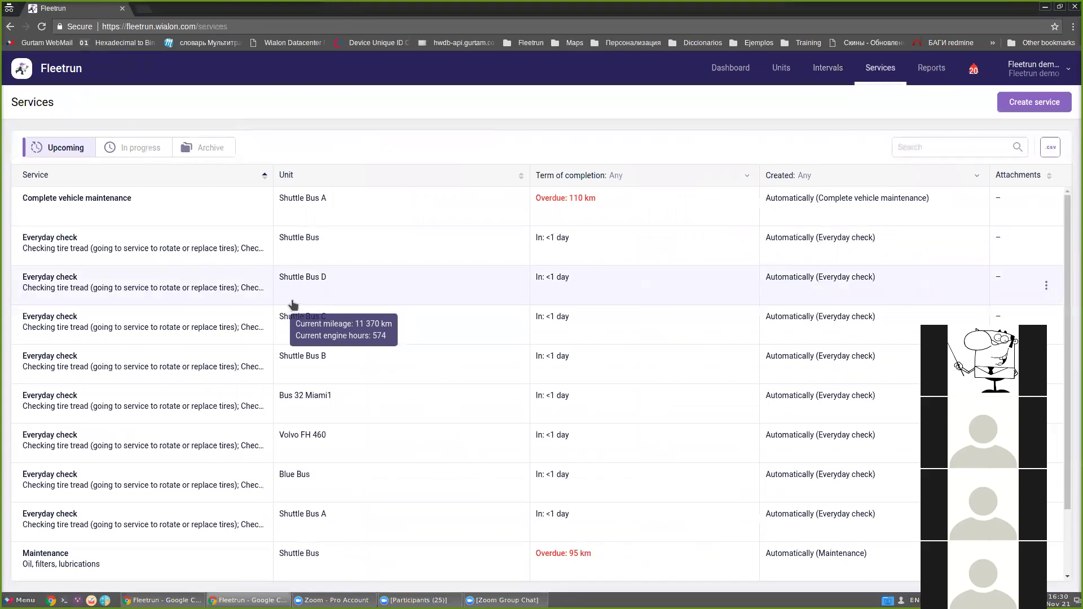
mouse_move(487, 260)
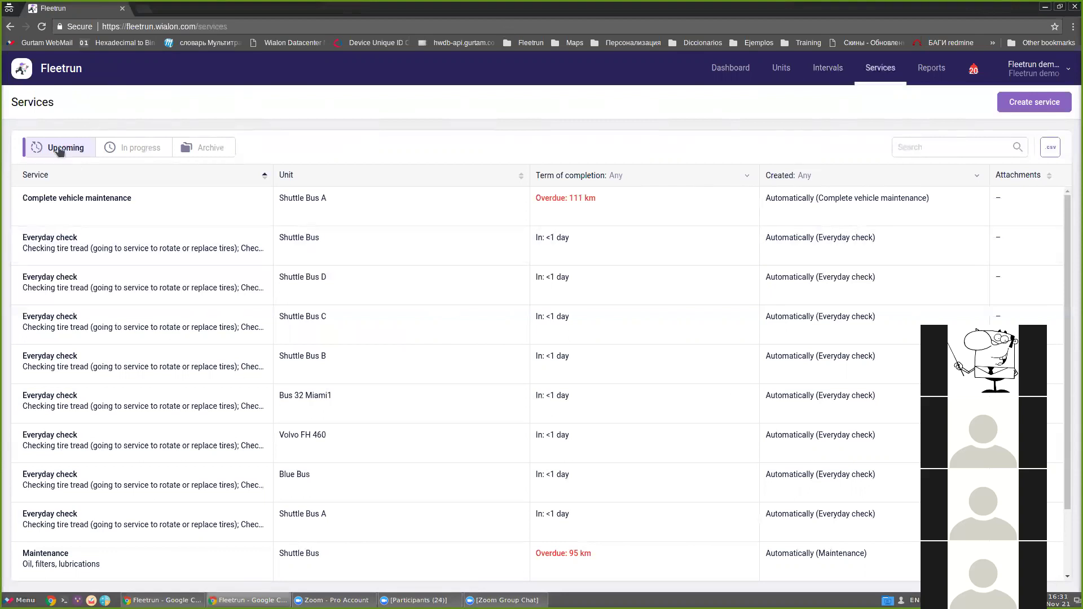
left_click(614, 179)
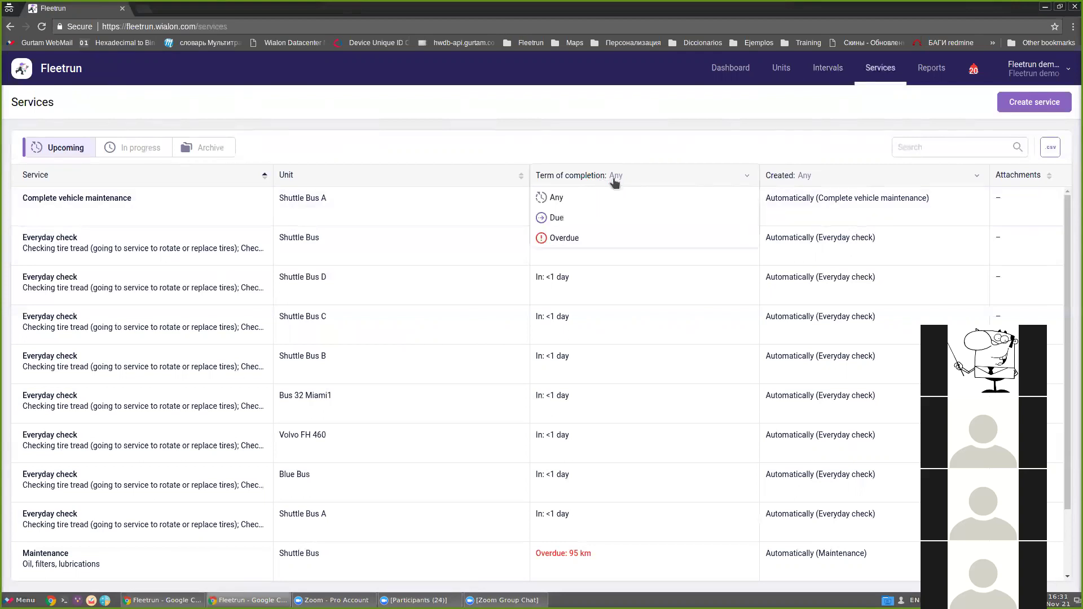
left_click(574, 242)
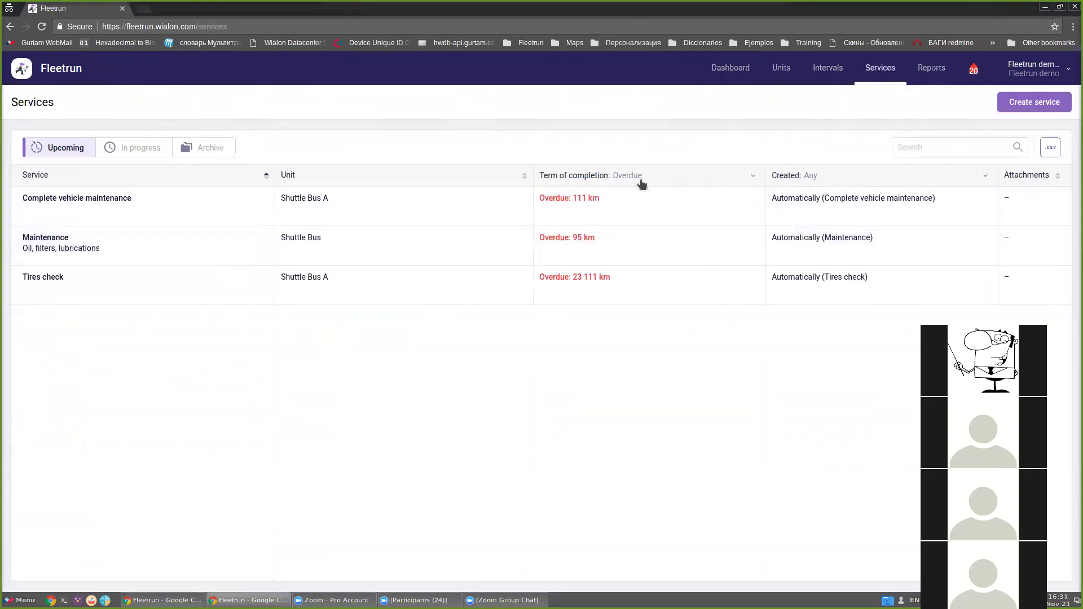
left_click(638, 179)
left_click(572, 221)
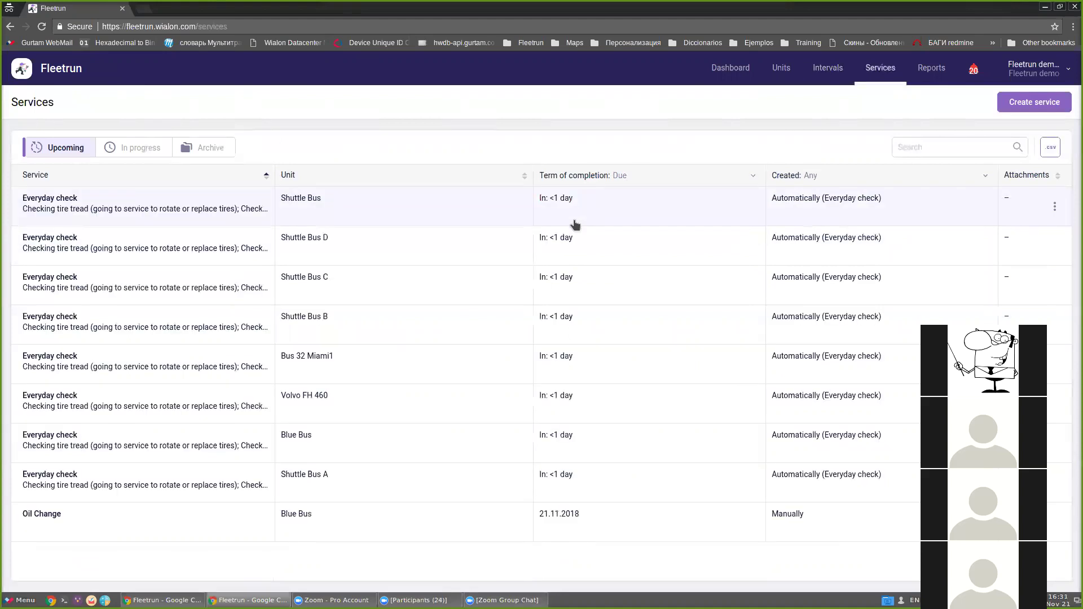
left_click(627, 180)
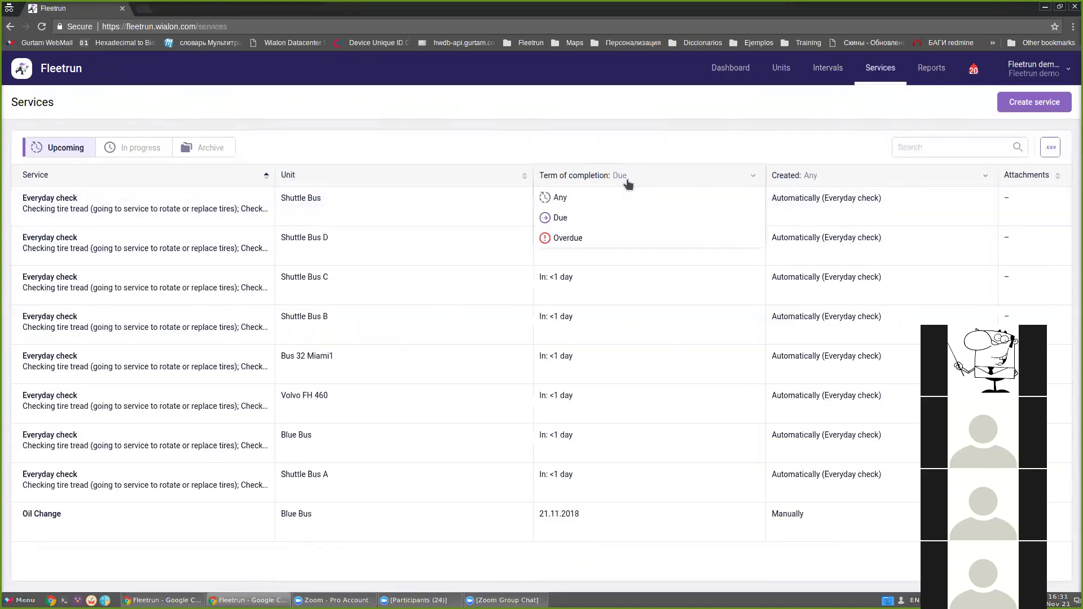
left_click(566, 207)
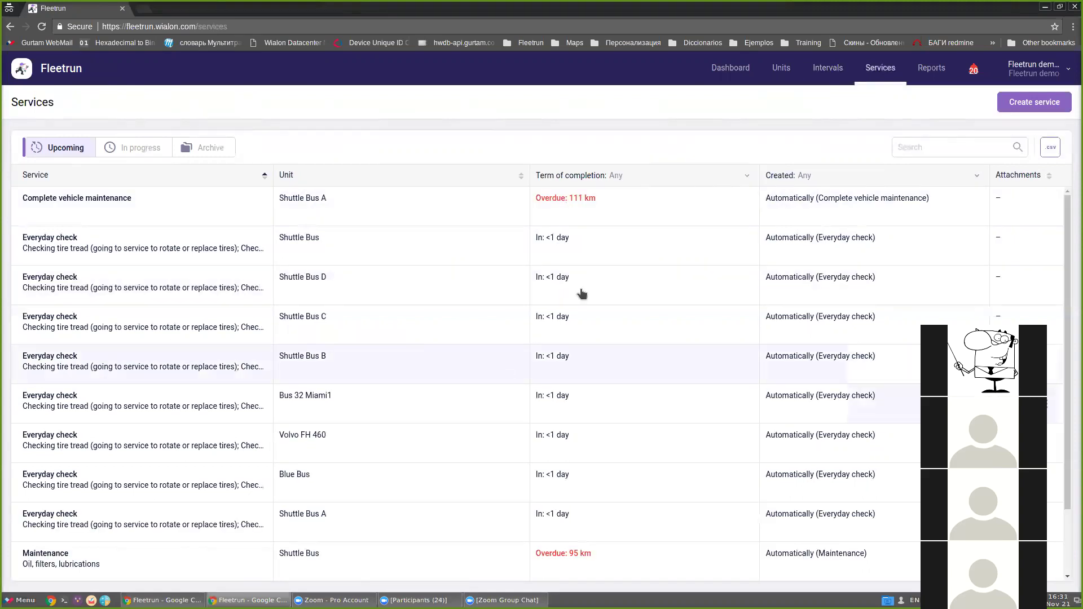
Step: Filter the upcoming services to the overdue ones again, and switch the filter to those that are due
left_click(611, 183)
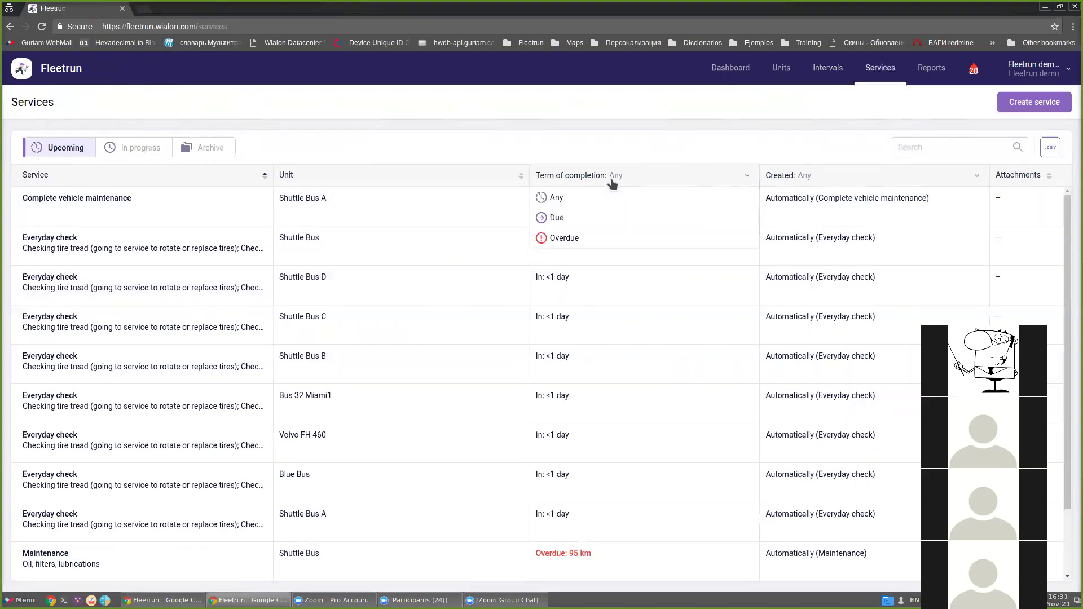
left_click(555, 239)
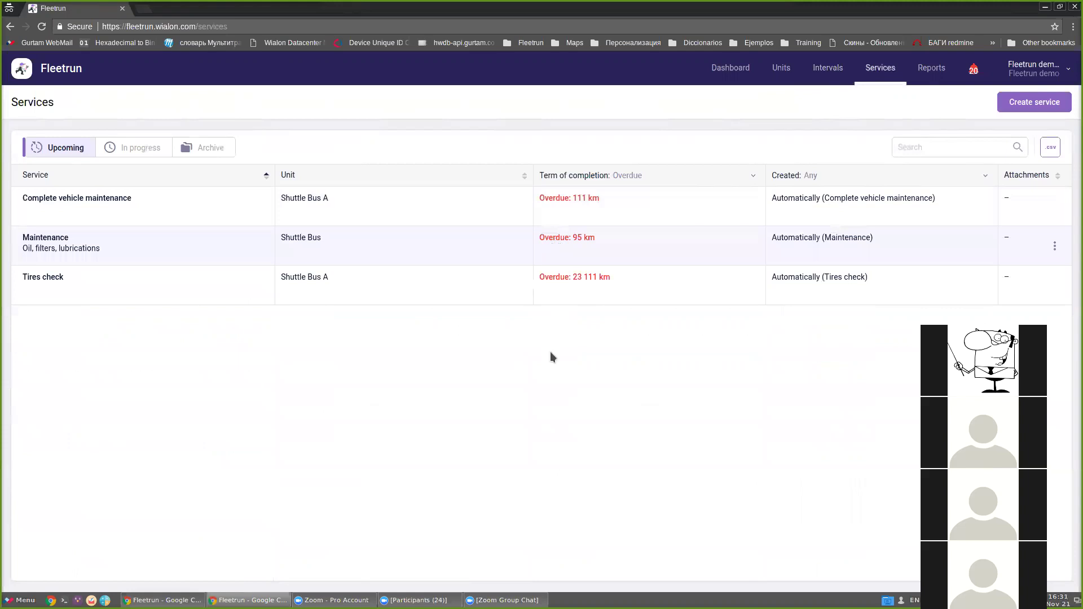
left_click(632, 182)
left_click(603, 217)
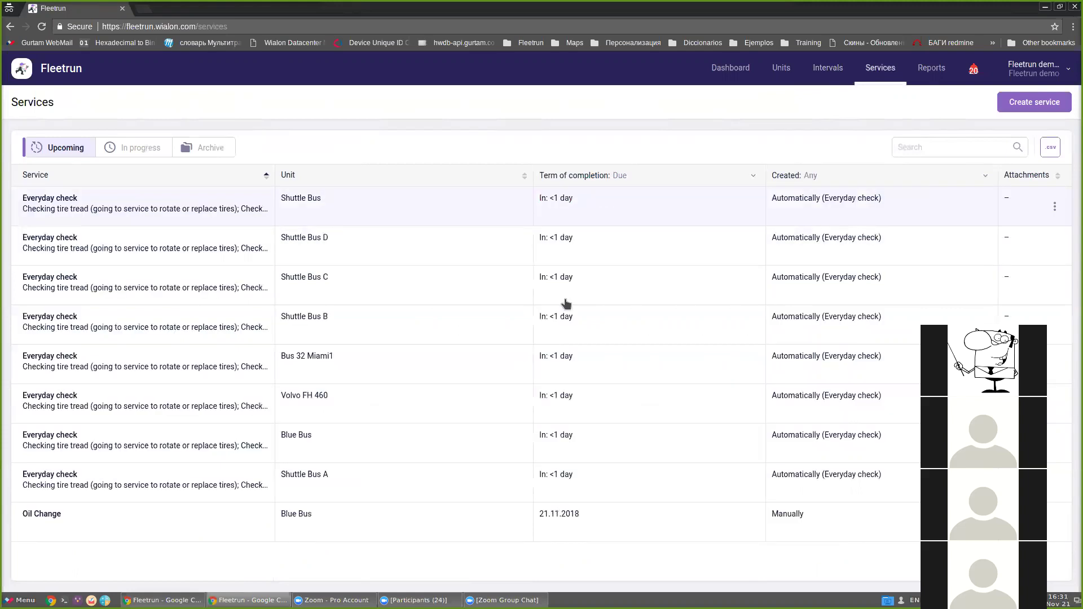
mouse_move(479, 594)
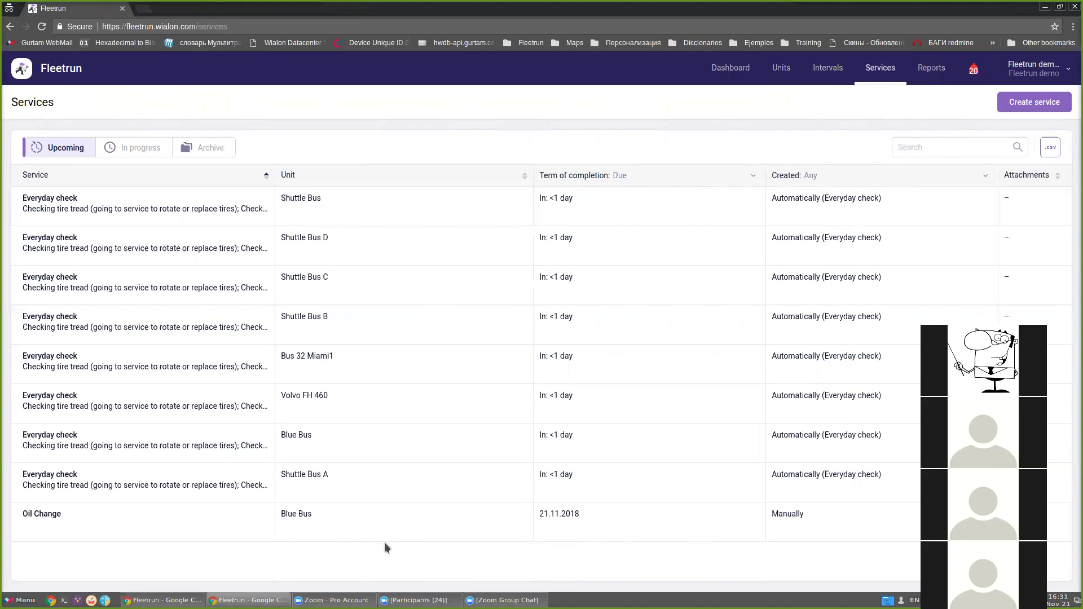
Step: Review the in-progress services and filter the archived services by Closed and by Rejected status
left_click(142, 151)
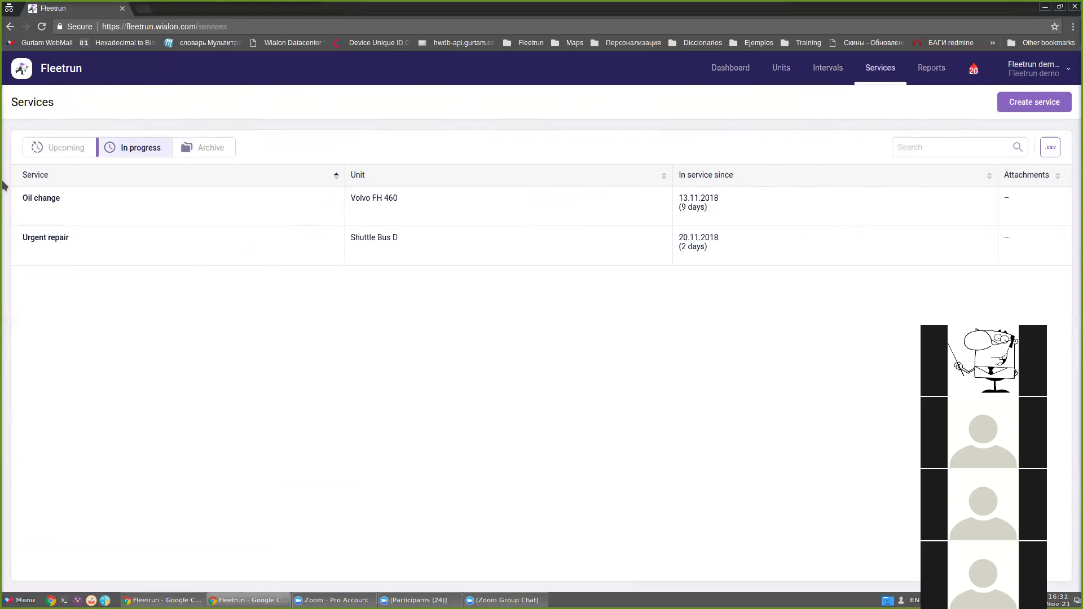
left_click(190, 153)
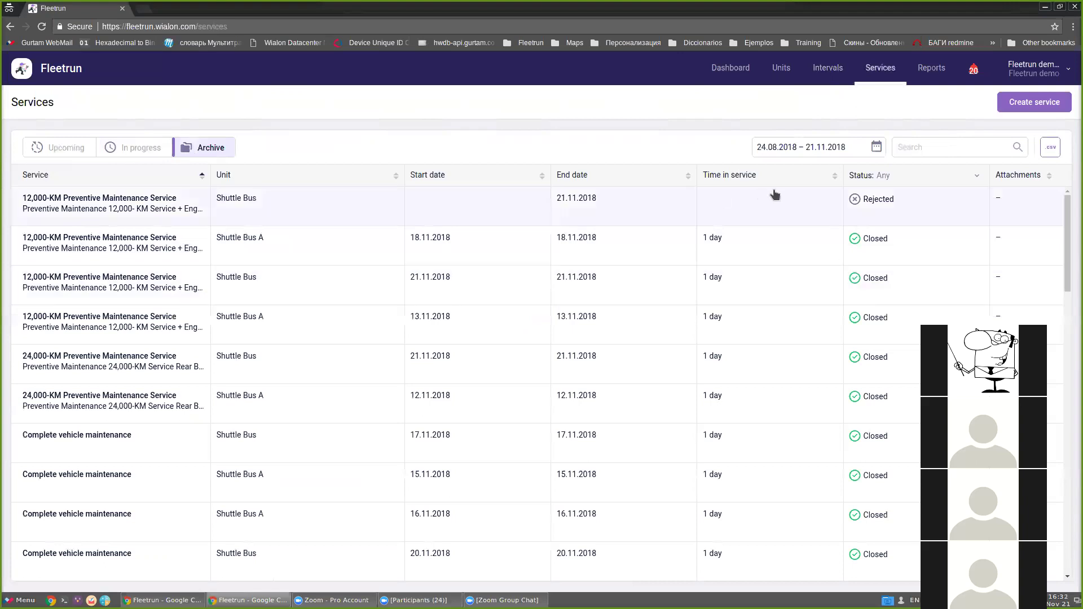
left_click(881, 180)
left_click(881, 201)
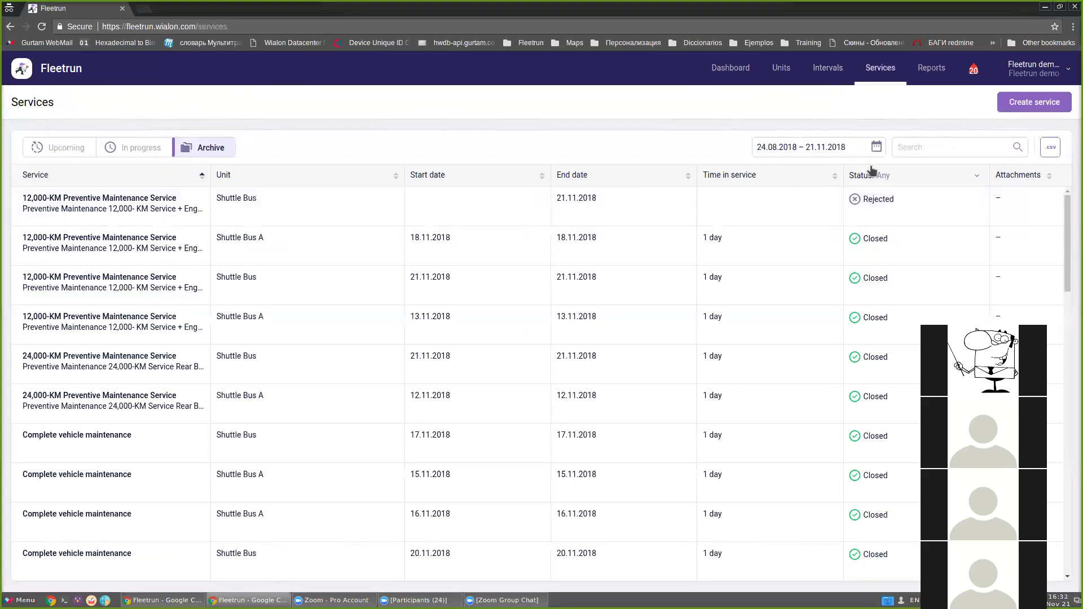
left_click(879, 177)
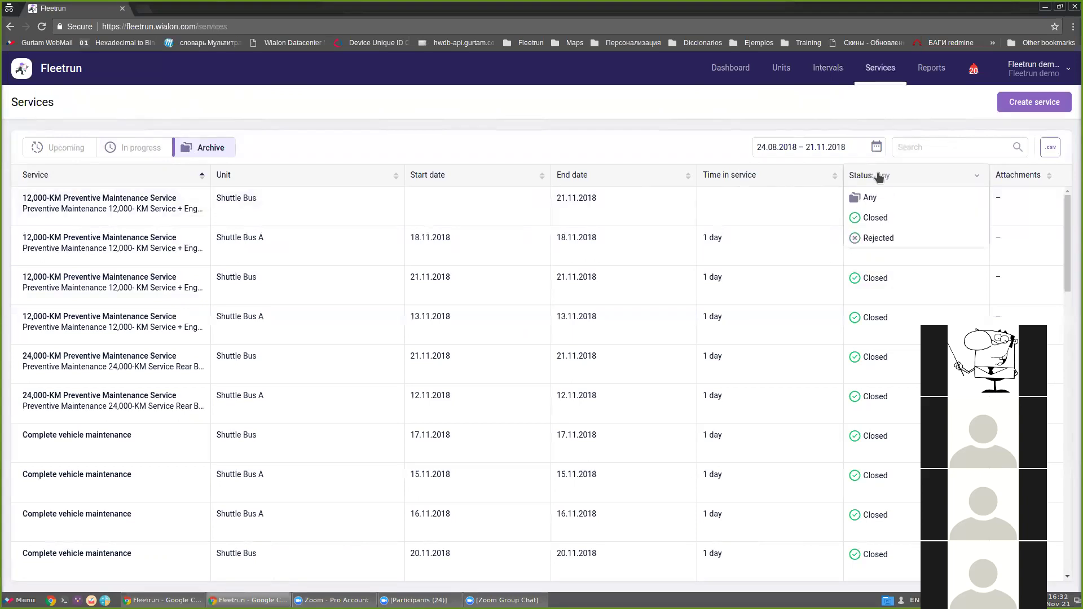
left_click(882, 215)
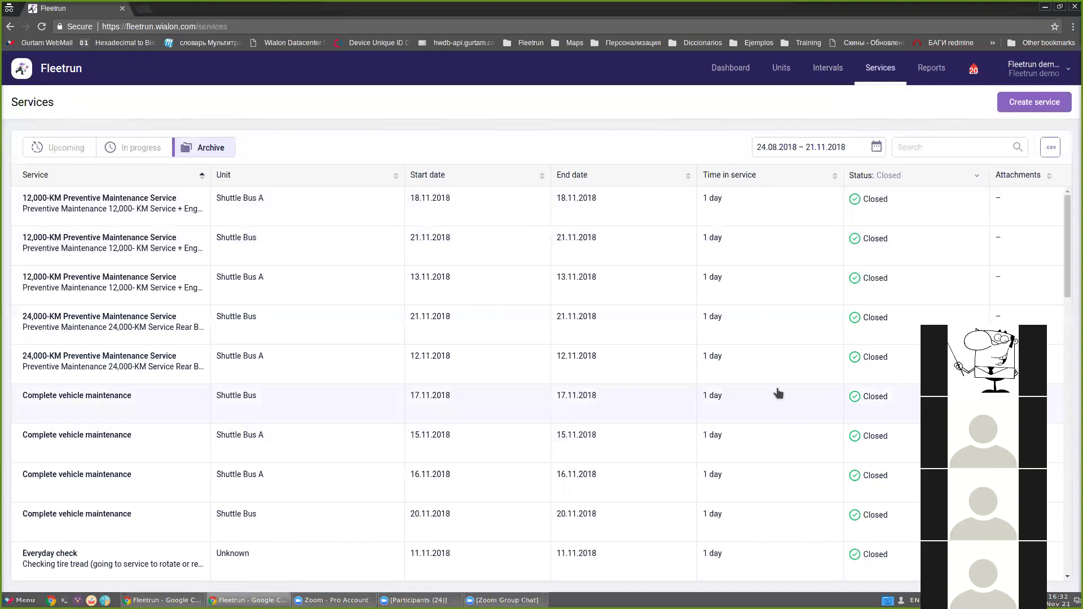
left_click(888, 177)
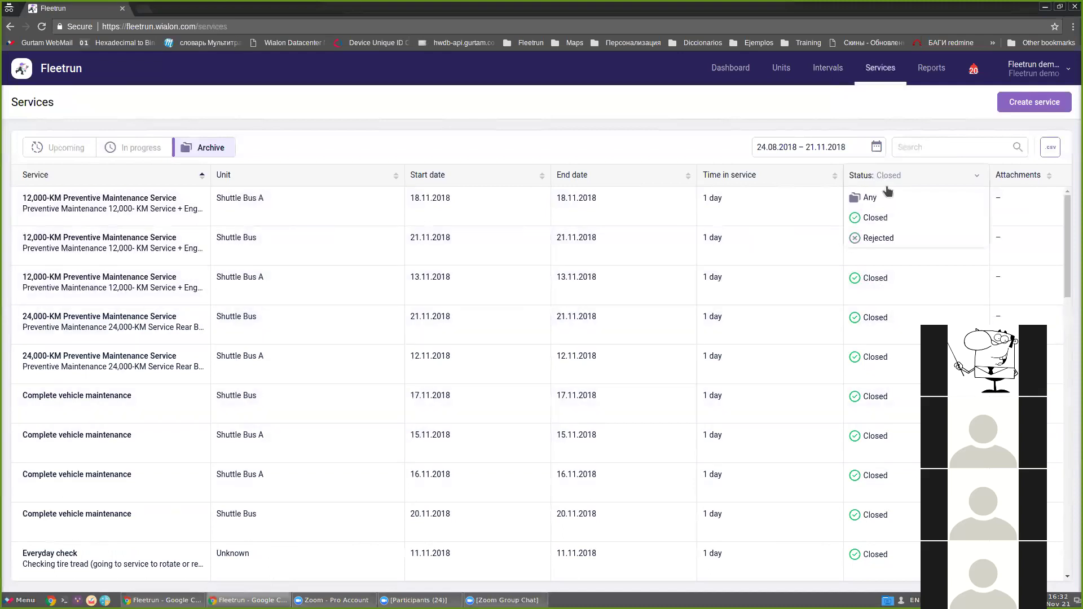
left_click(886, 247)
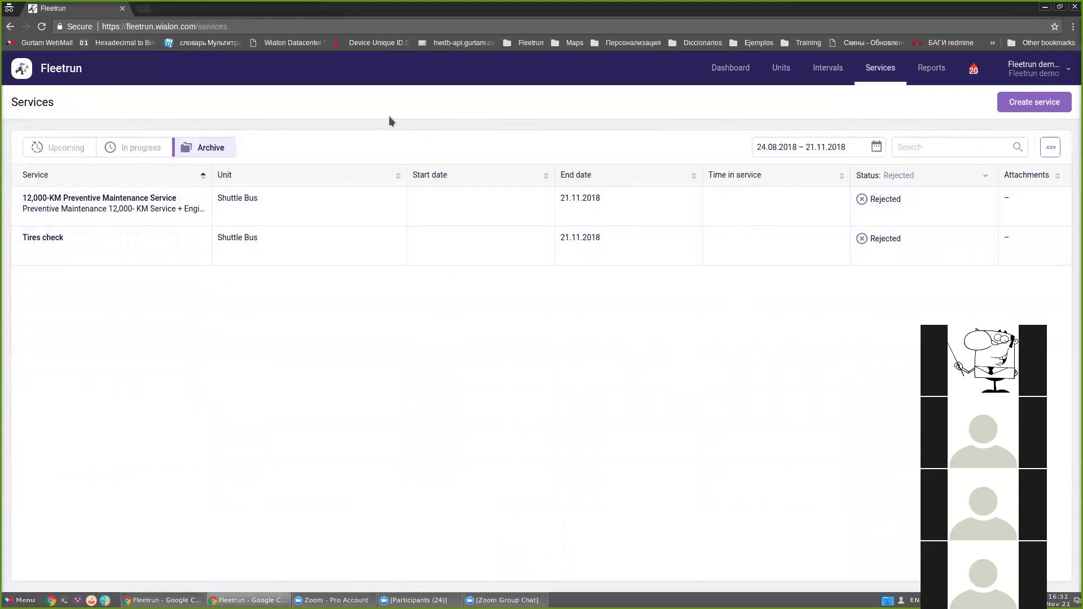
Step: Examine the status options for the upcoming Everyday check of Shuttle Bus and the in-progress Oil change of Volvo FH 460
left_click(74, 145)
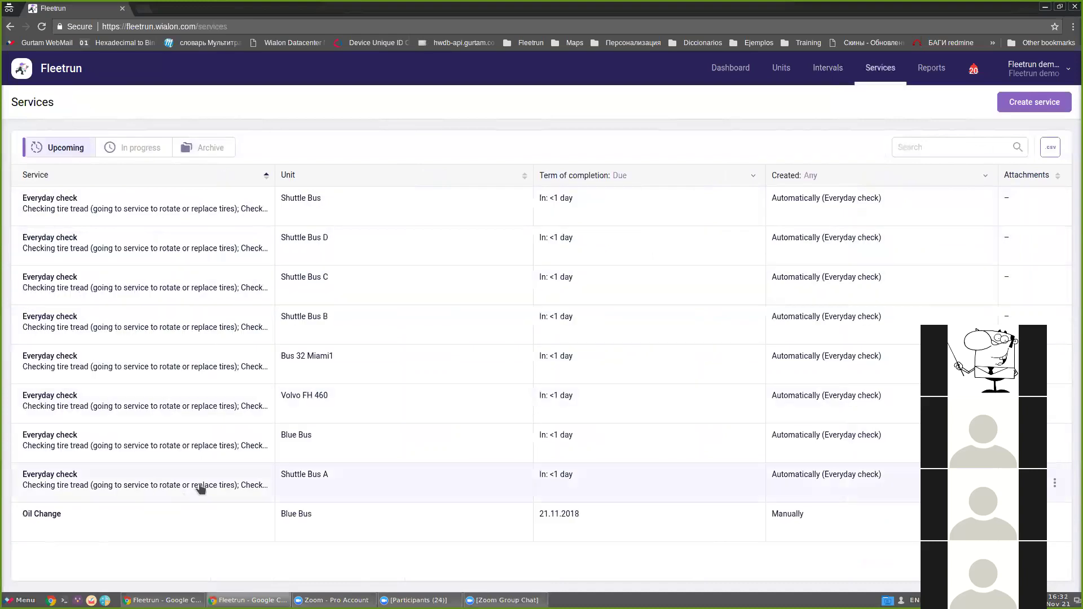
left_click(146, 148)
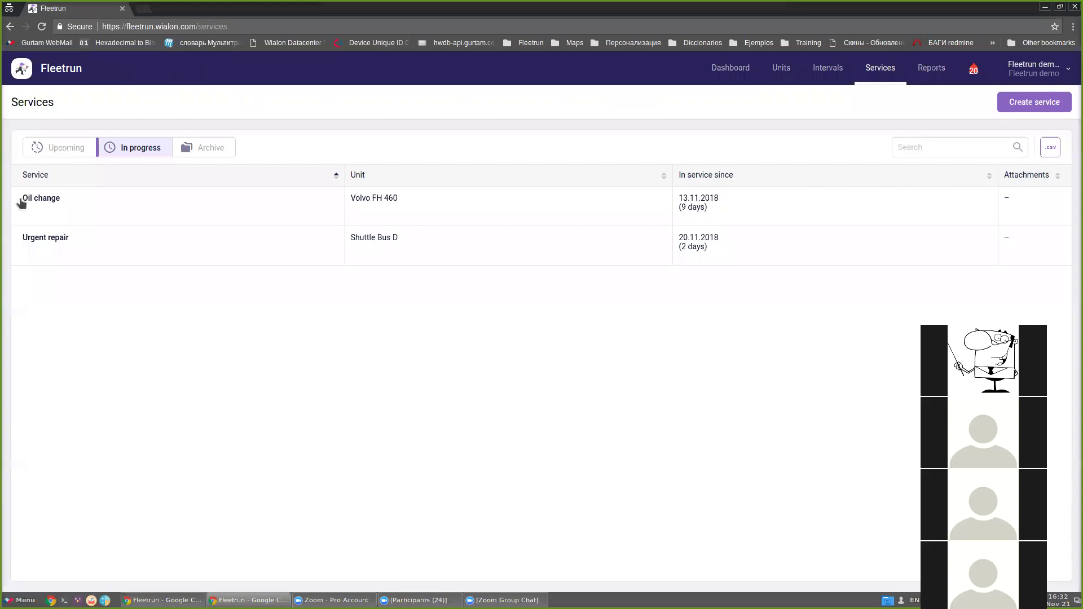
left_click(61, 153)
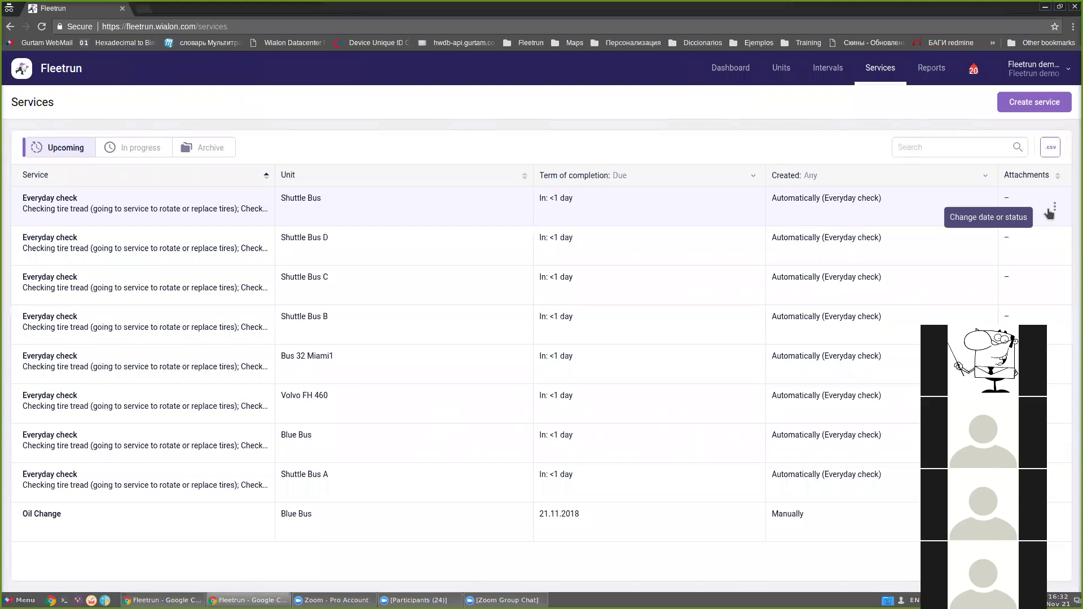
left_click(1052, 209)
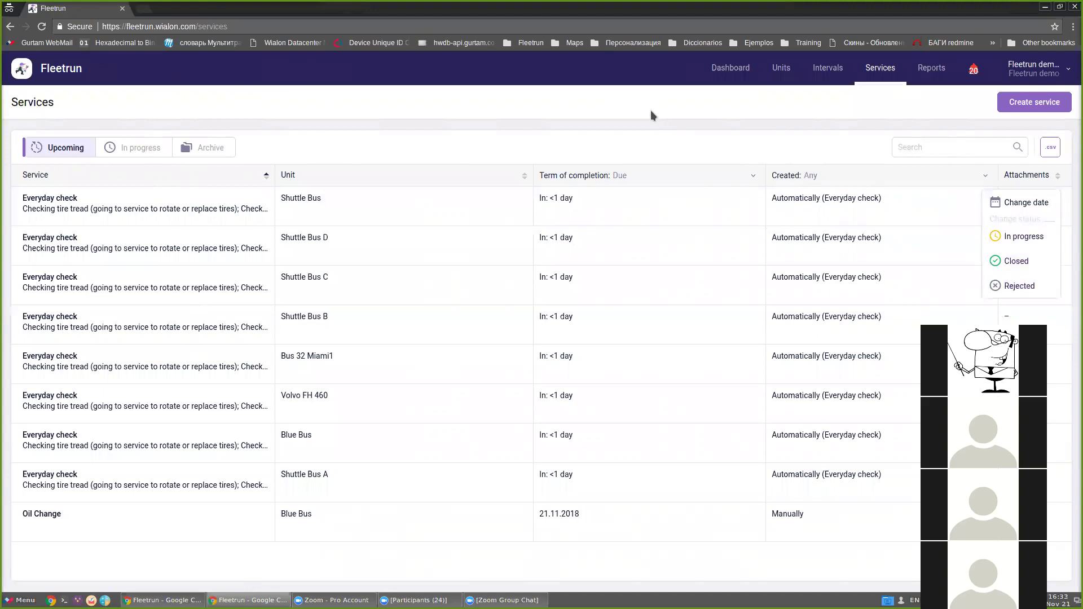
left_click(144, 150)
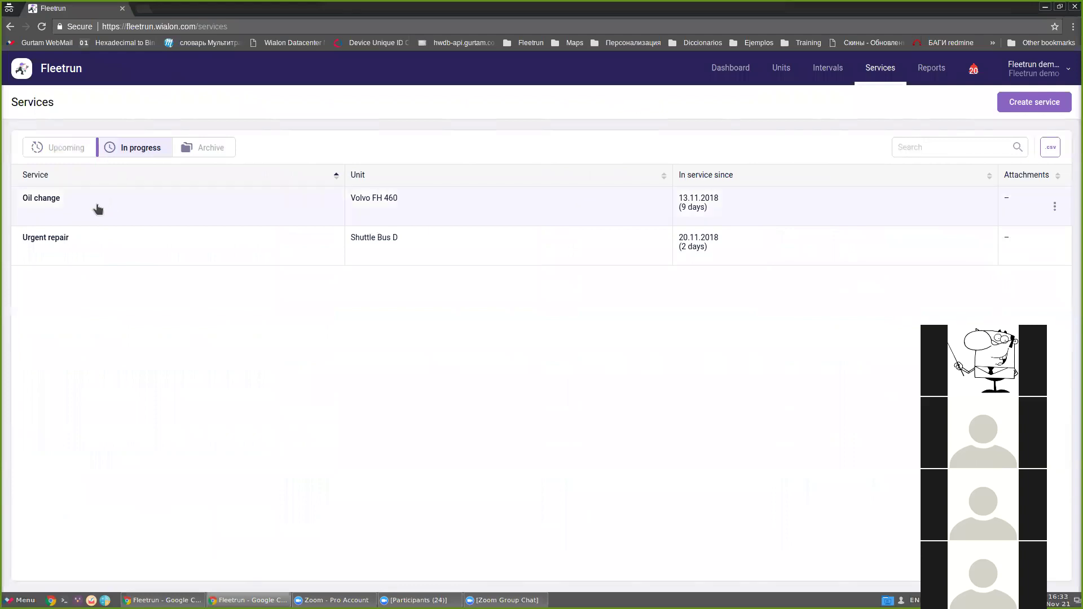
left_click(1058, 207)
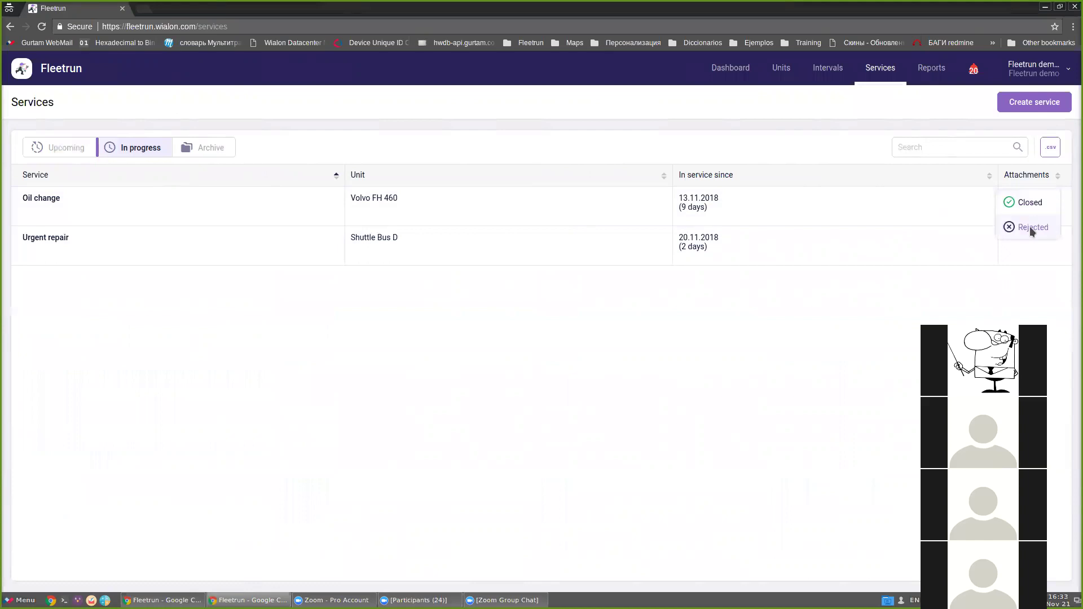
left_click(812, 304)
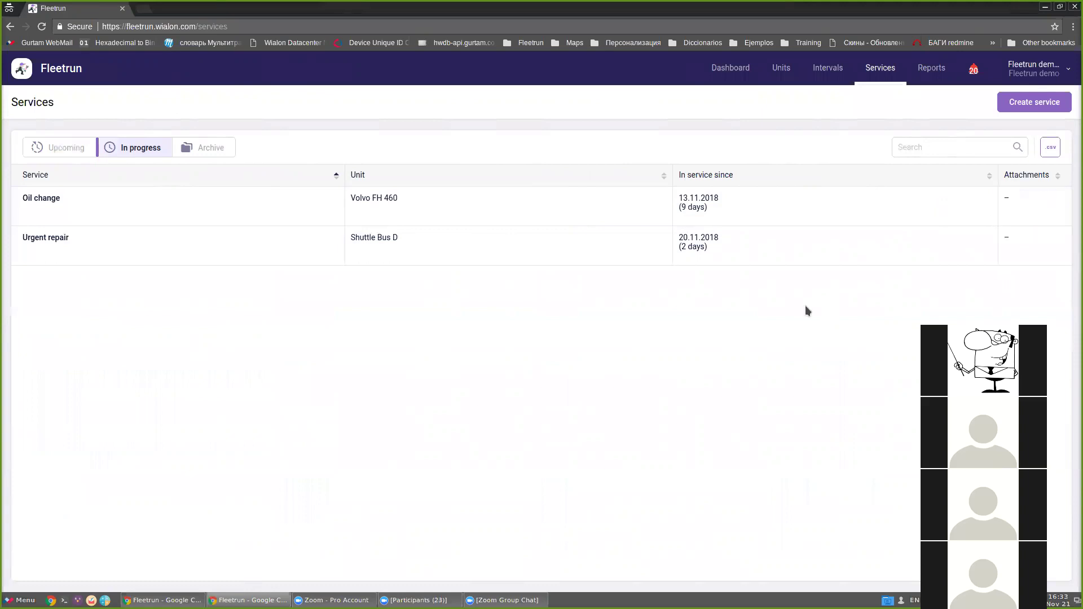
Step: View the archived services and return through the in-progress services to the upcoming ones
left_click(214, 149)
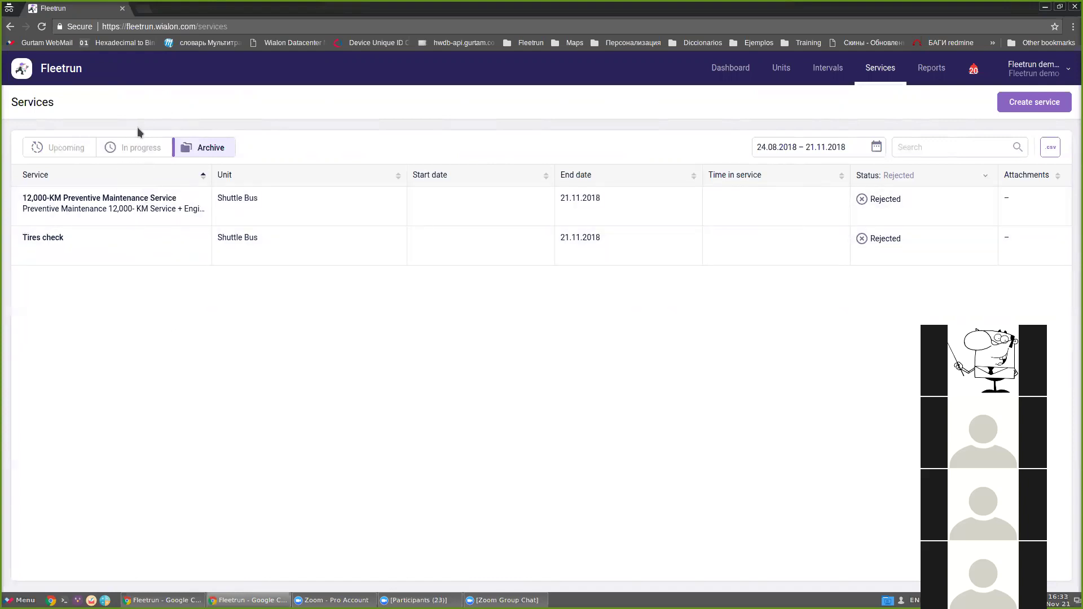
left_click(121, 154)
left_click(39, 151)
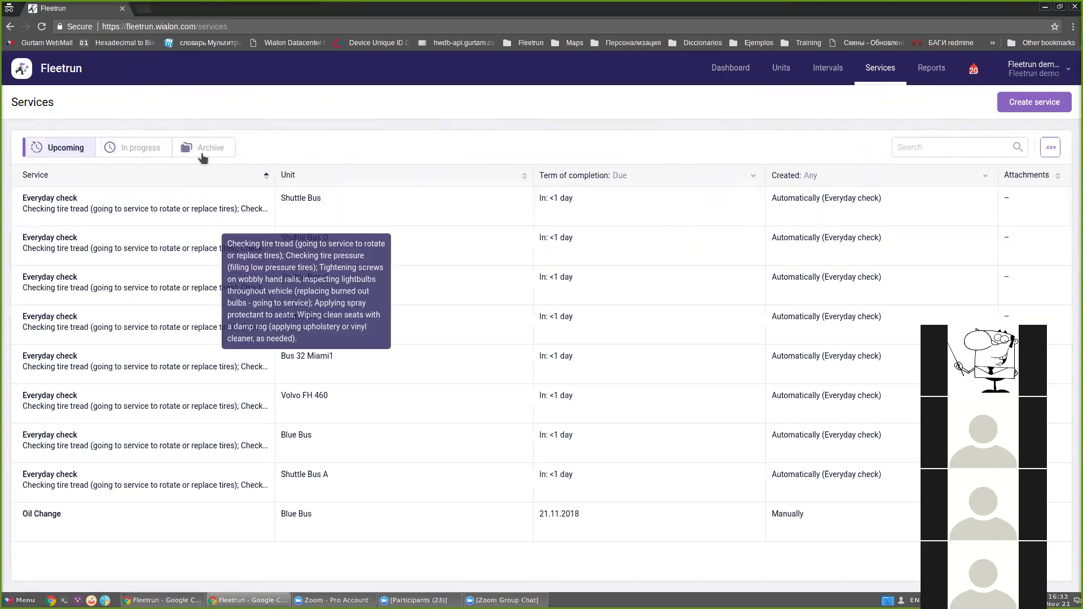
Step: Start a new service and set its status to In progress with the date 21.11.2018
left_click(1054, 105)
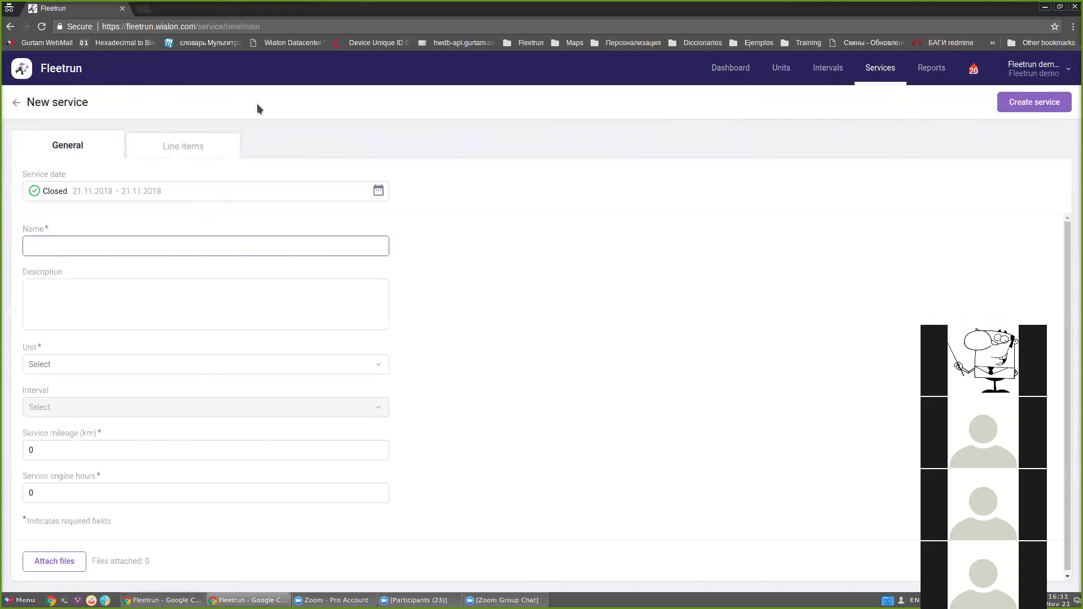
left_click(50, 194)
left_click(54, 218)
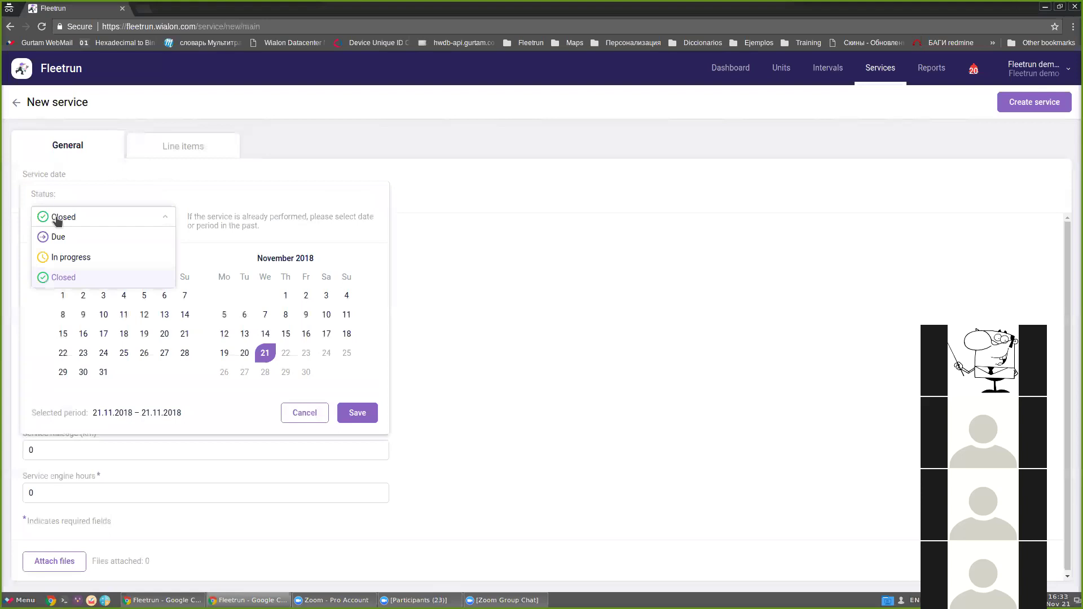
left_click(62, 260)
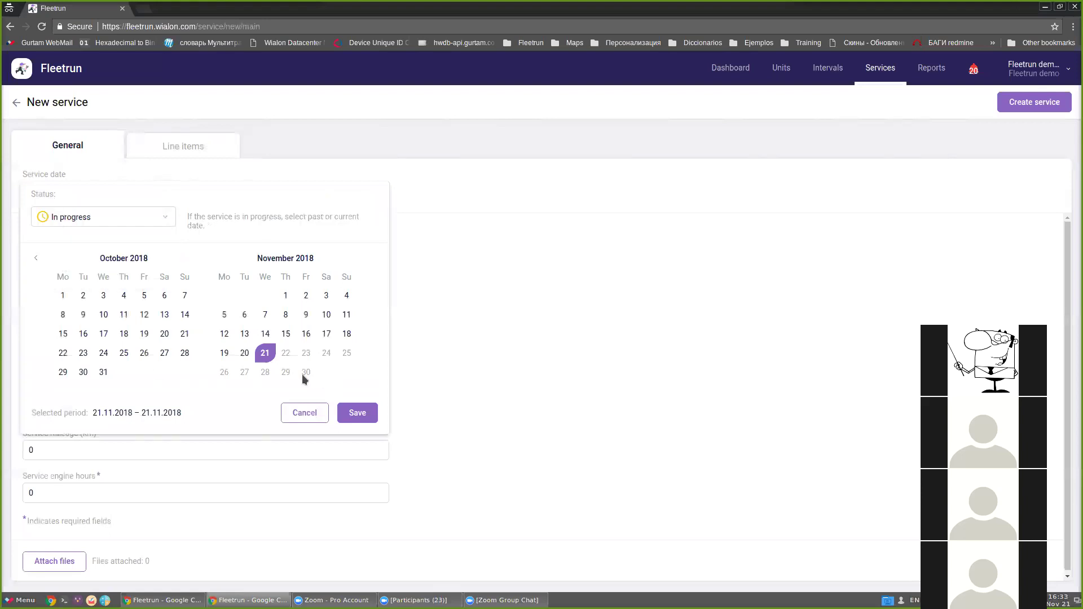
left_click(365, 415)
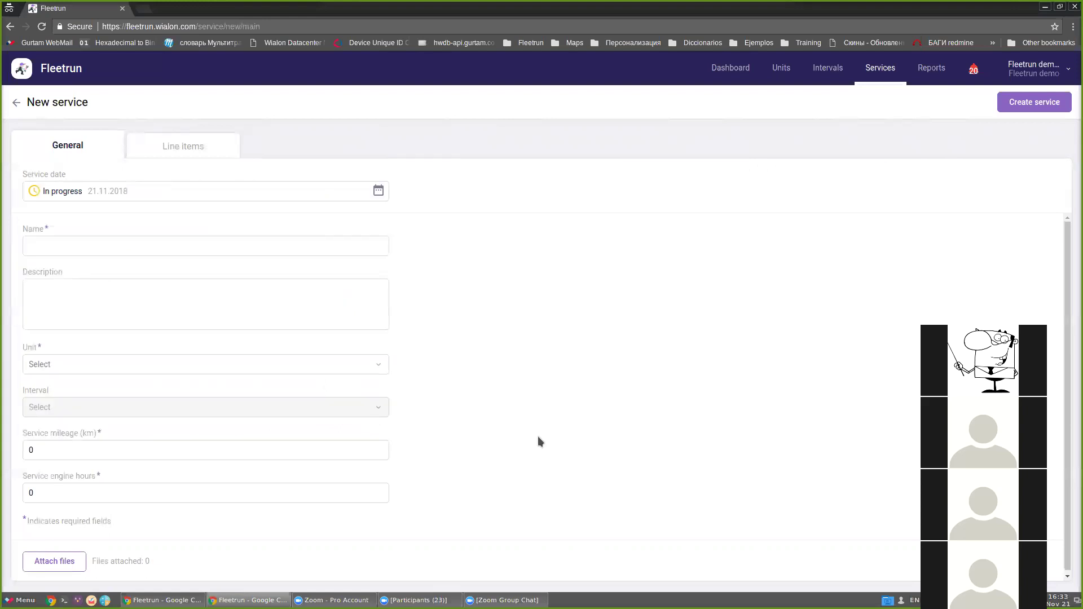
Step: Assign the unit Shuttle Bus and the interval 30-day inspection to the new service
left_click(51, 248)
left_click(587, 340)
left_click(63, 365)
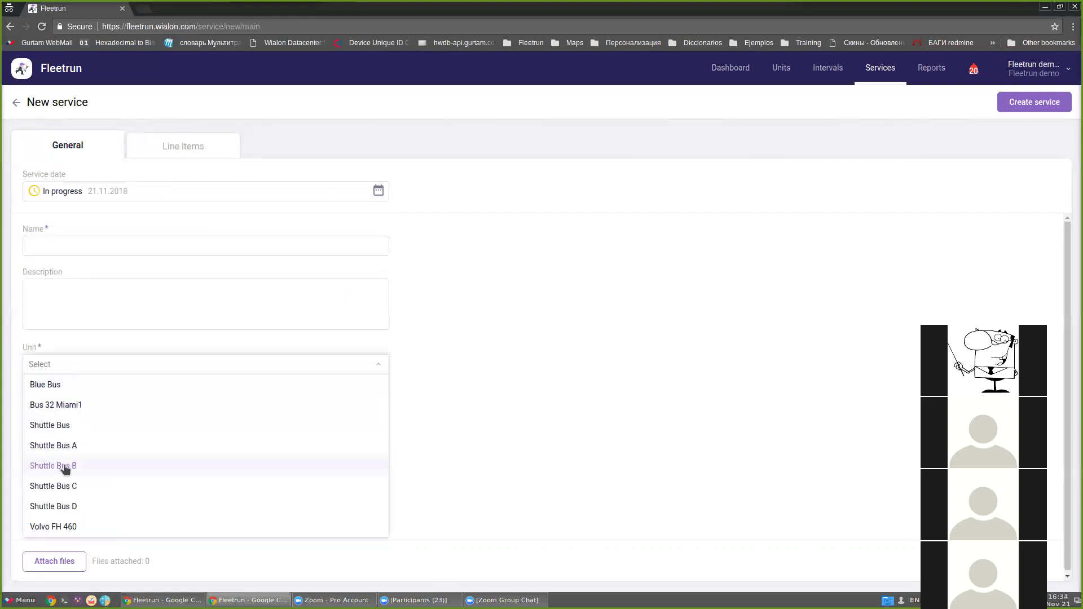
left_click(53, 425)
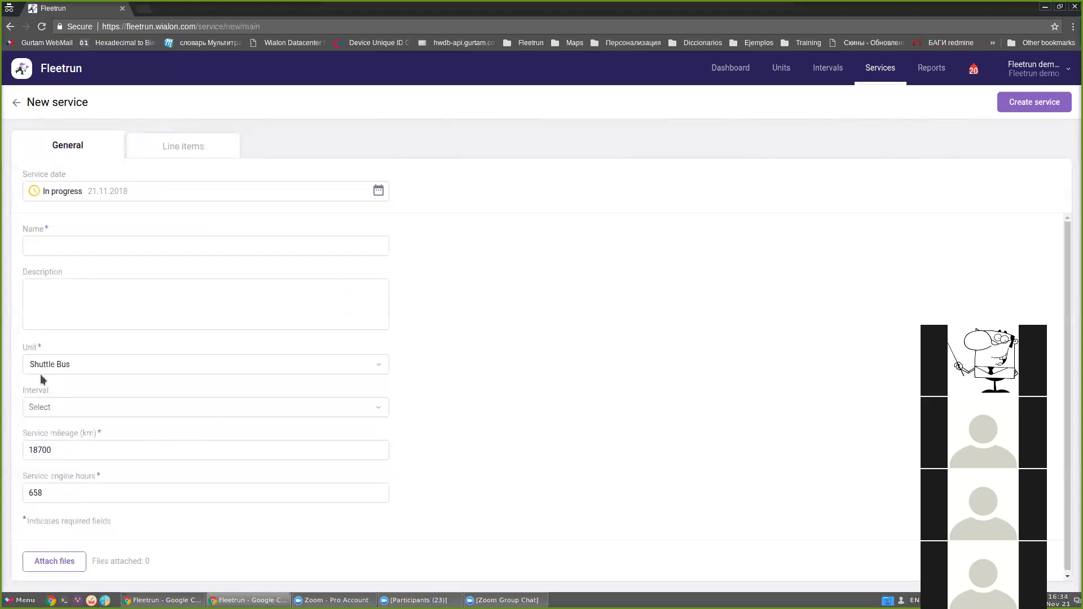
left_click(55, 414)
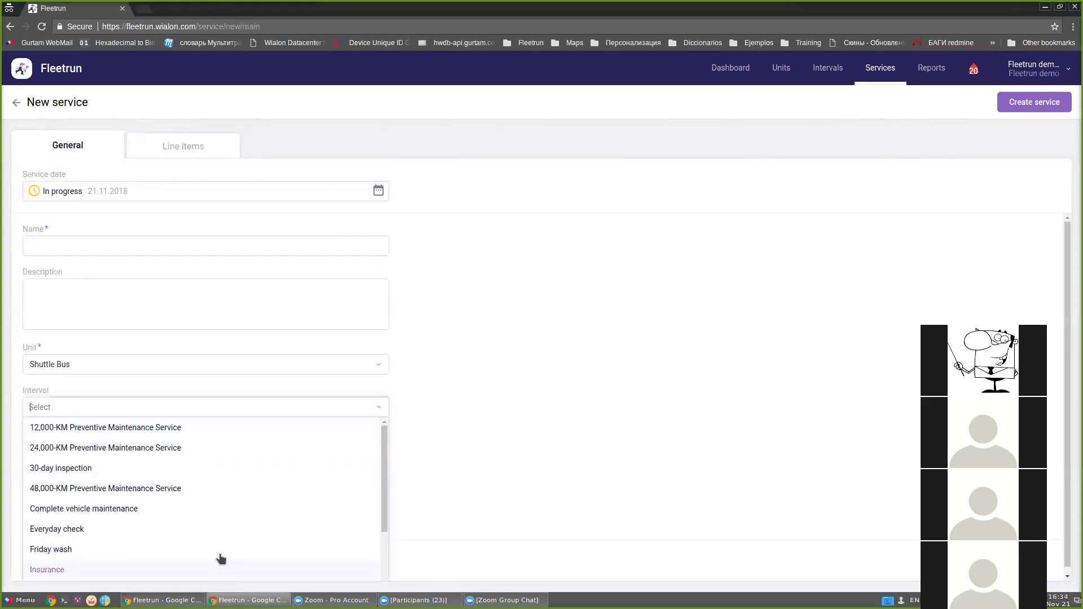
scroll(214, 550, "down", 2)
scroll(72, 515, "up", 3)
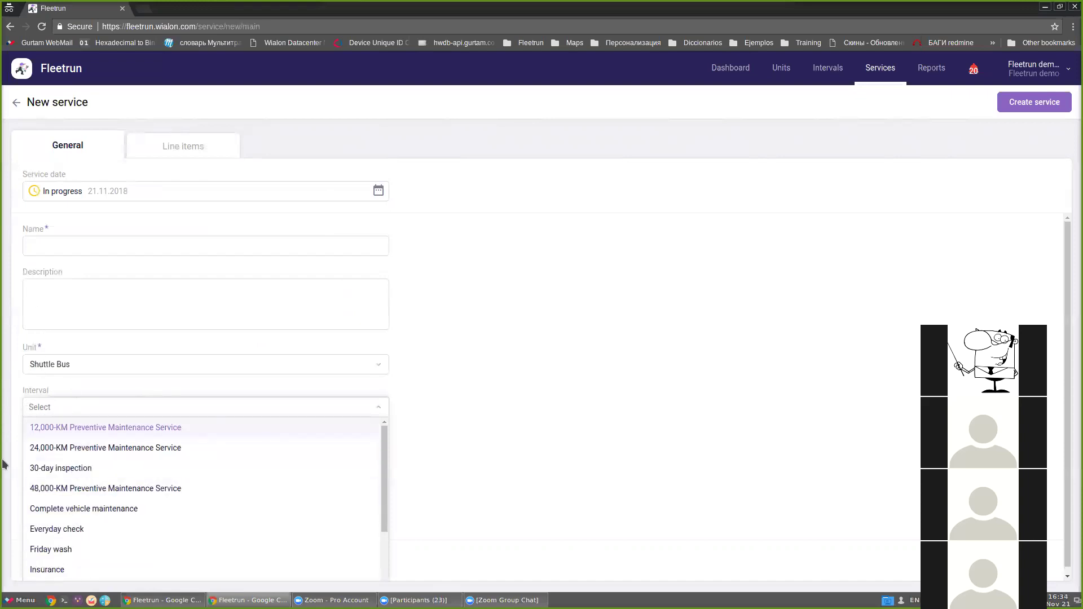
scroll(144, 511, "down", 2)
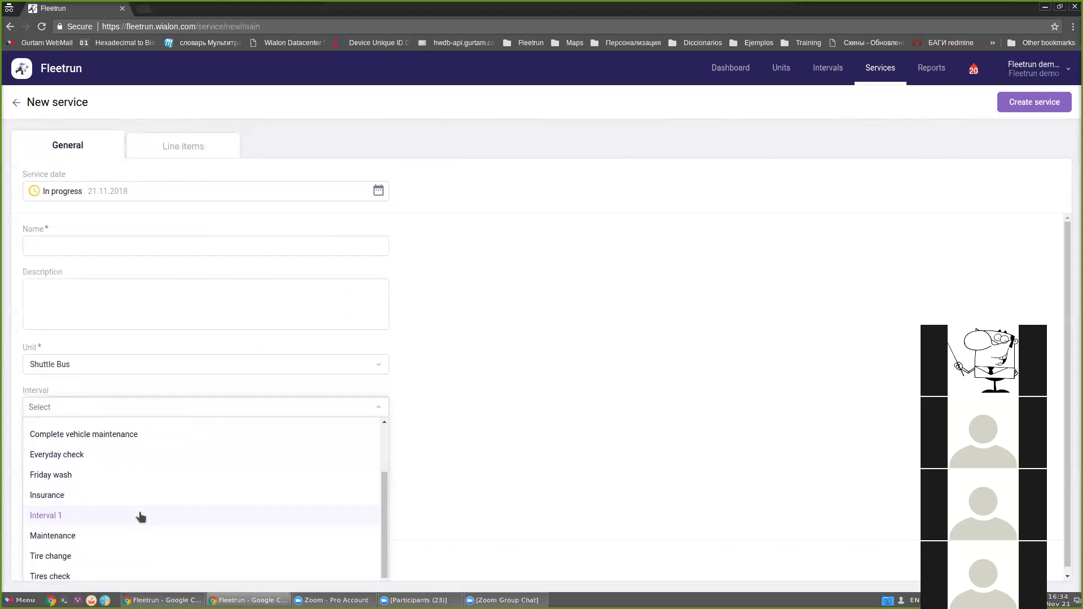
scroll(94, 533, "up", 2)
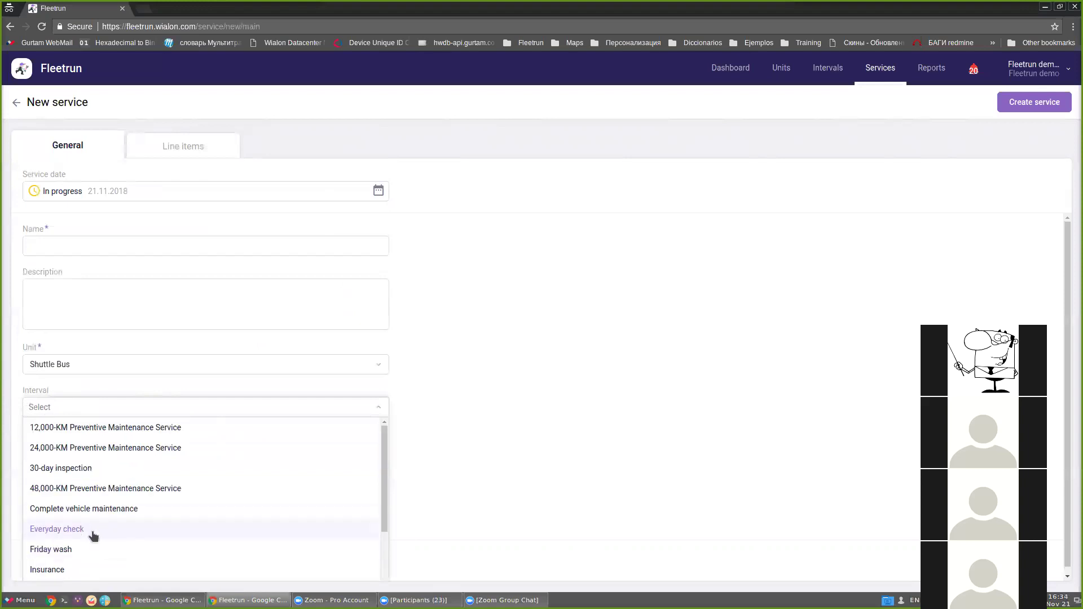
left_click(59, 471)
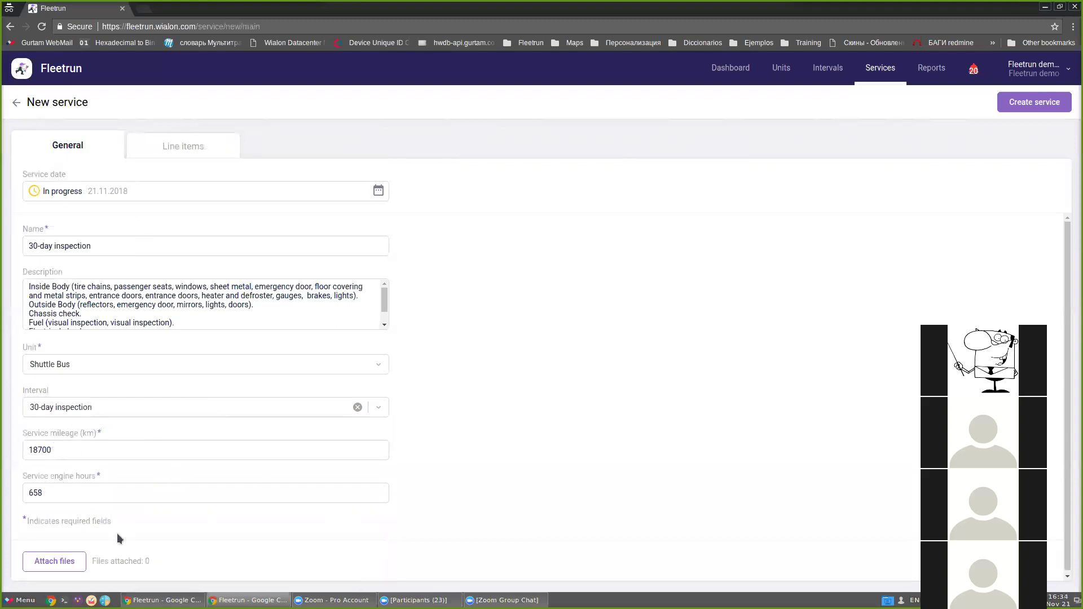
Step: Attach the file чек.jpg from the Desktop folder to the new service
left_click(39, 570)
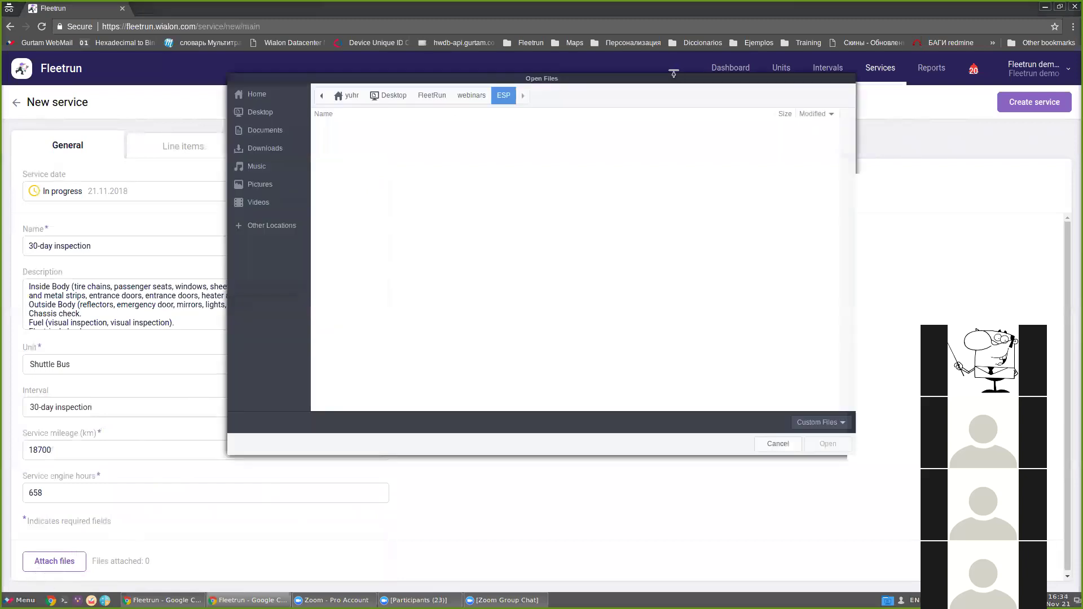
left_click(254, 111)
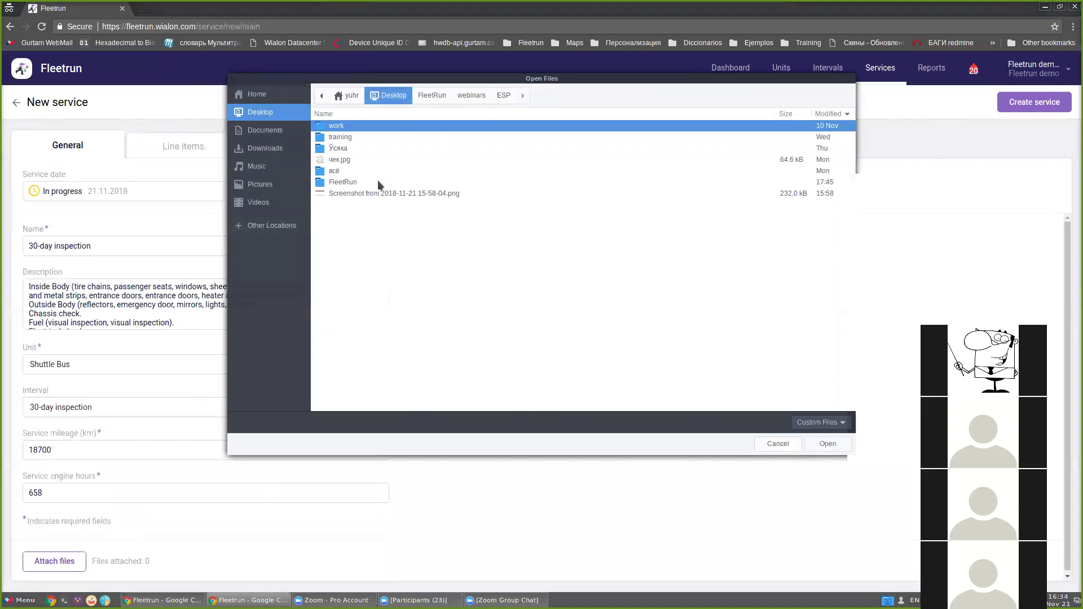
left_click(339, 160)
double_click(339, 160)
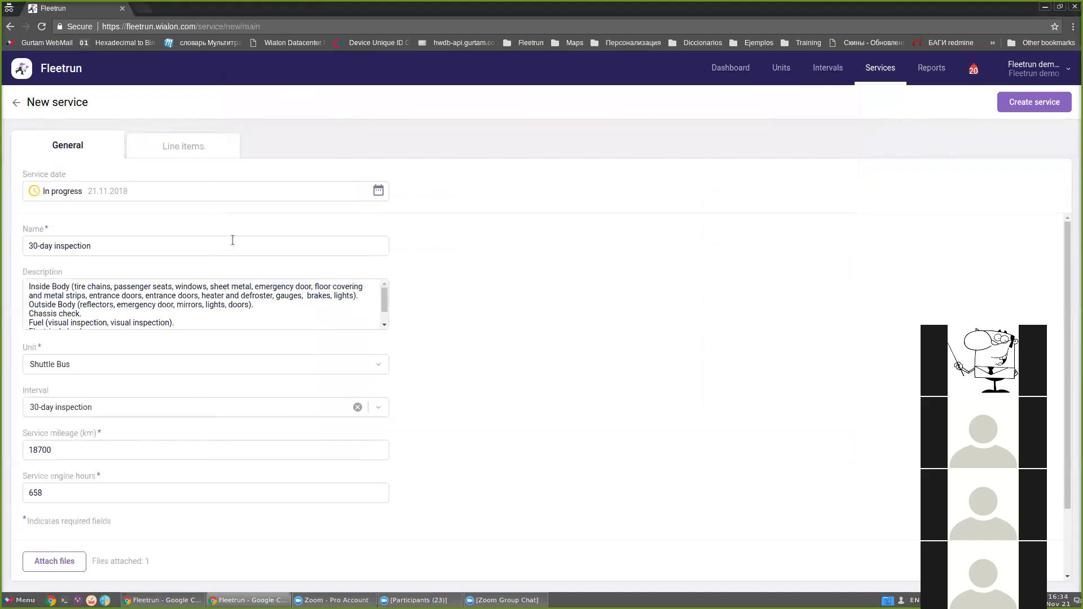
Step: Set the total cost of the service's line items to $100
left_click(195, 148)
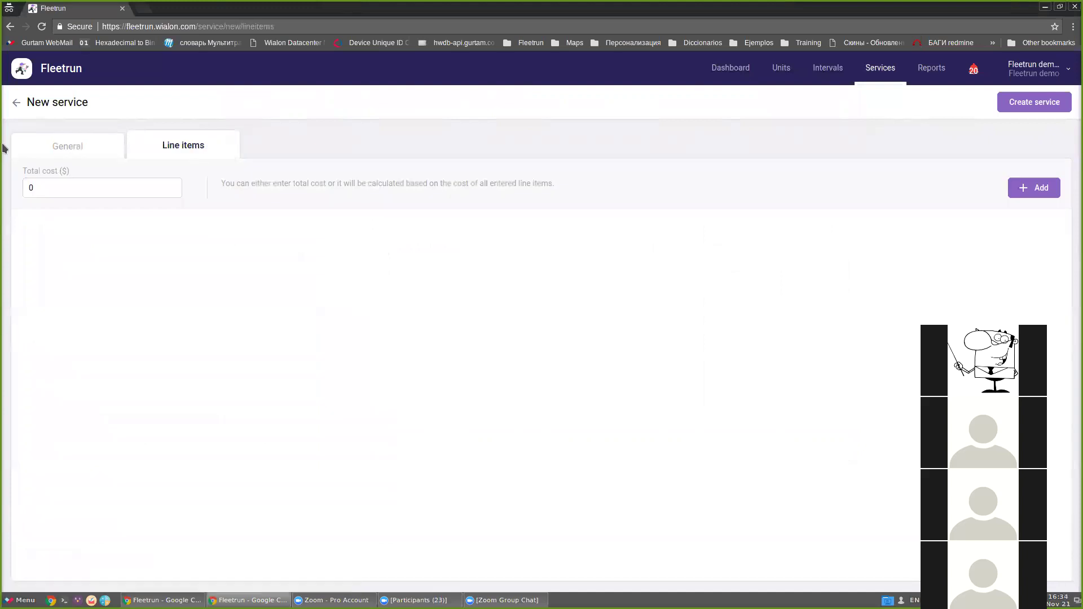
left_click(77, 190)
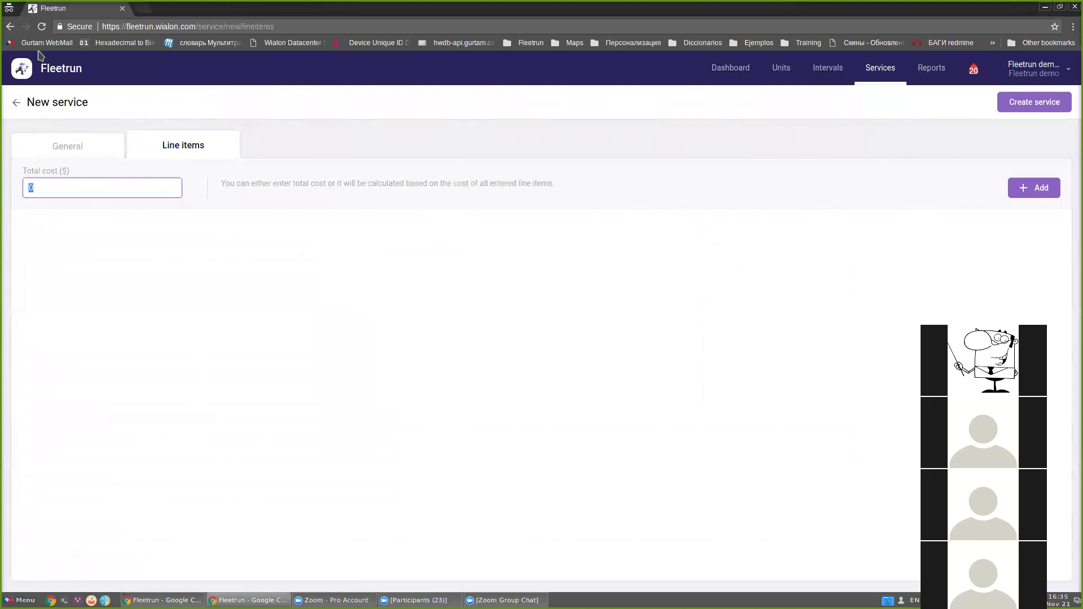
type("100")
Step: Add a line item of type Part to the service and choose Filter 1 as its name
left_click(1028, 196)
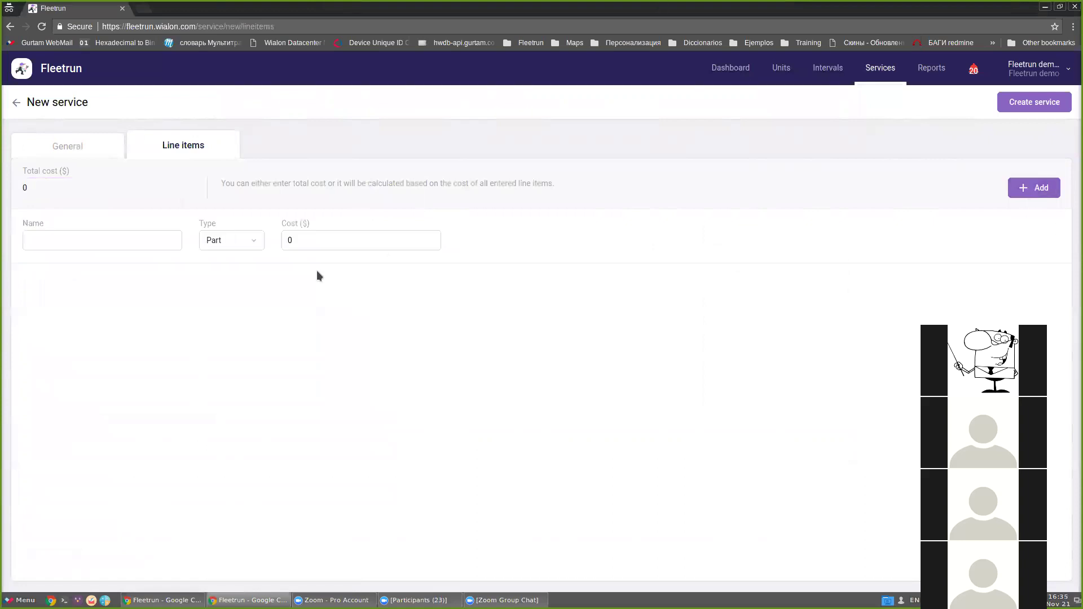
left_click(218, 243)
left_click(219, 272)
left_click(97, 241)
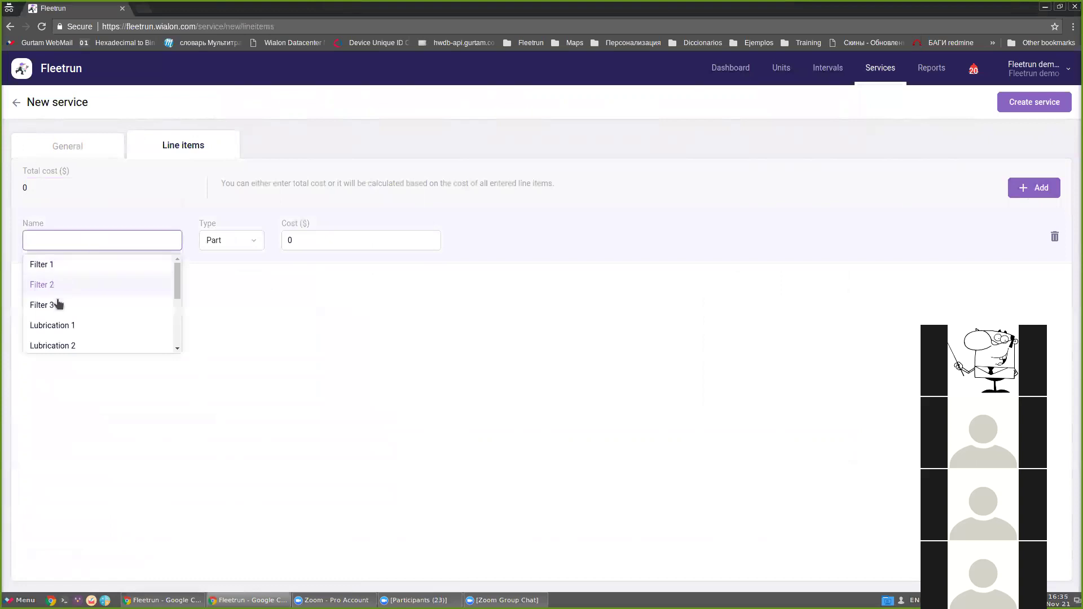
left_click(43, 265)
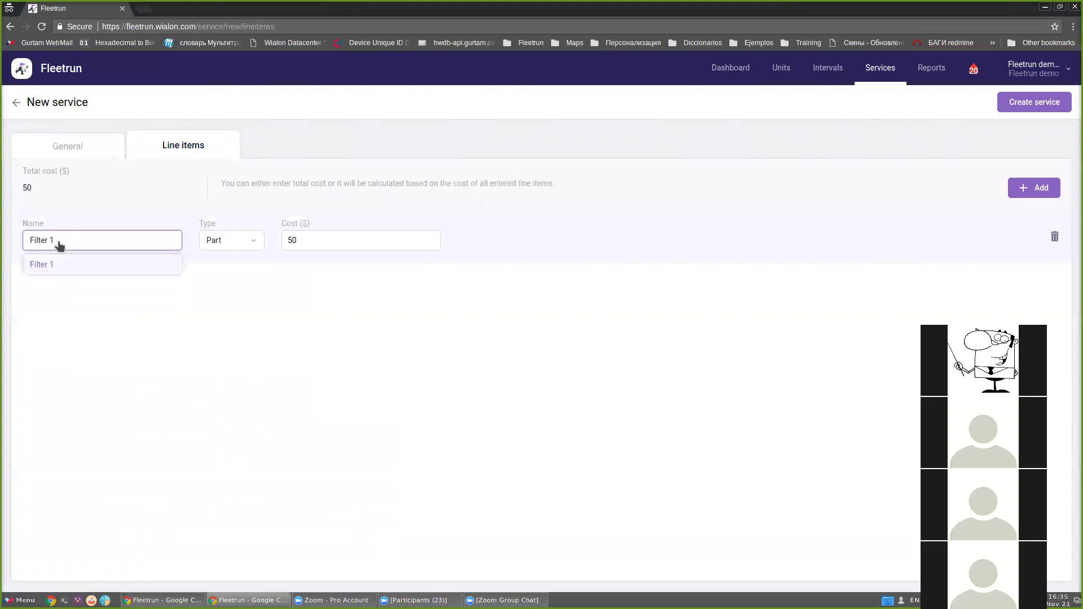
Step: Add a second line item of type Labour and choose Filter change as its name
left_click(1034, 187)
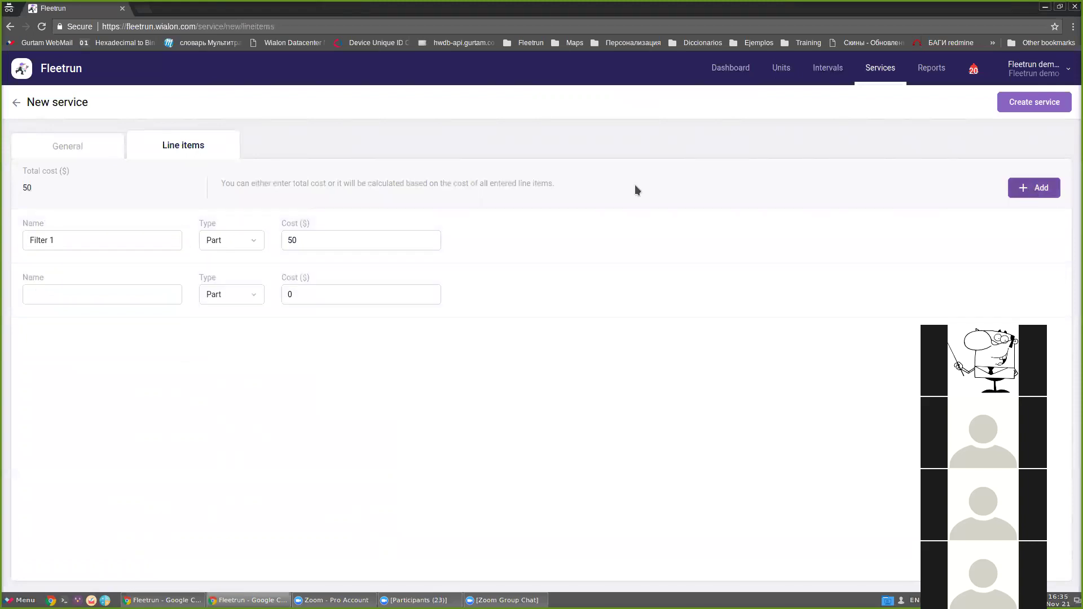
left_click(212, 296)
left_click(217, 340)
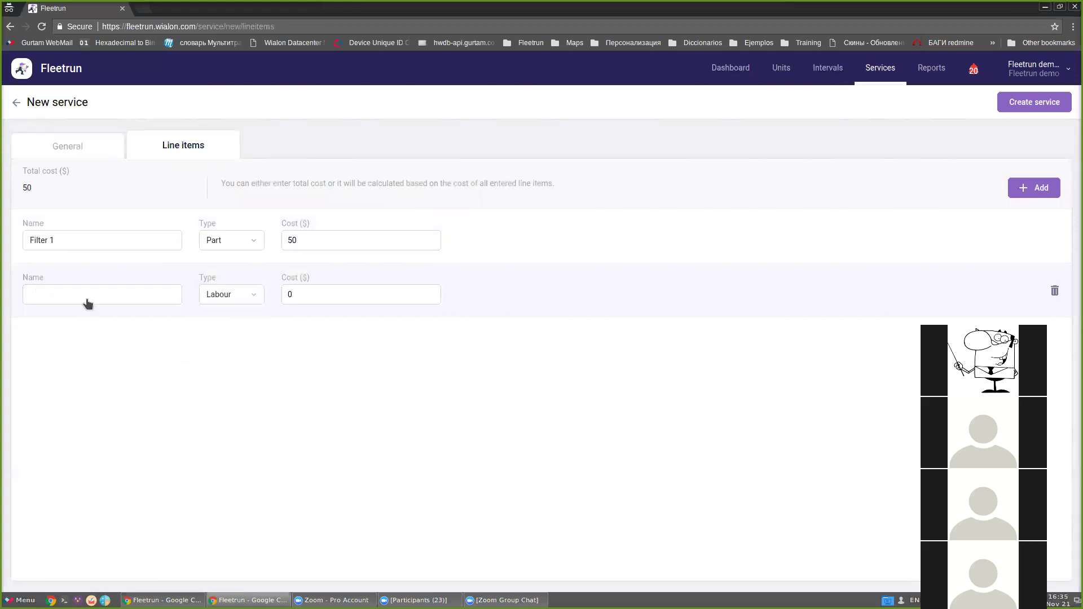
left_click(86, 299)
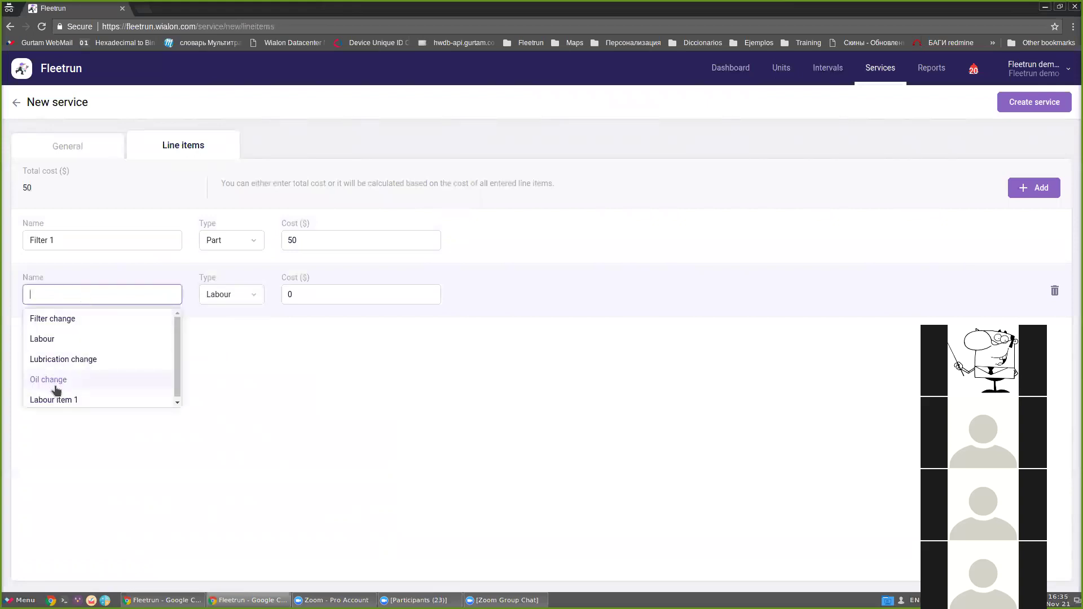
left_click(66, 319)
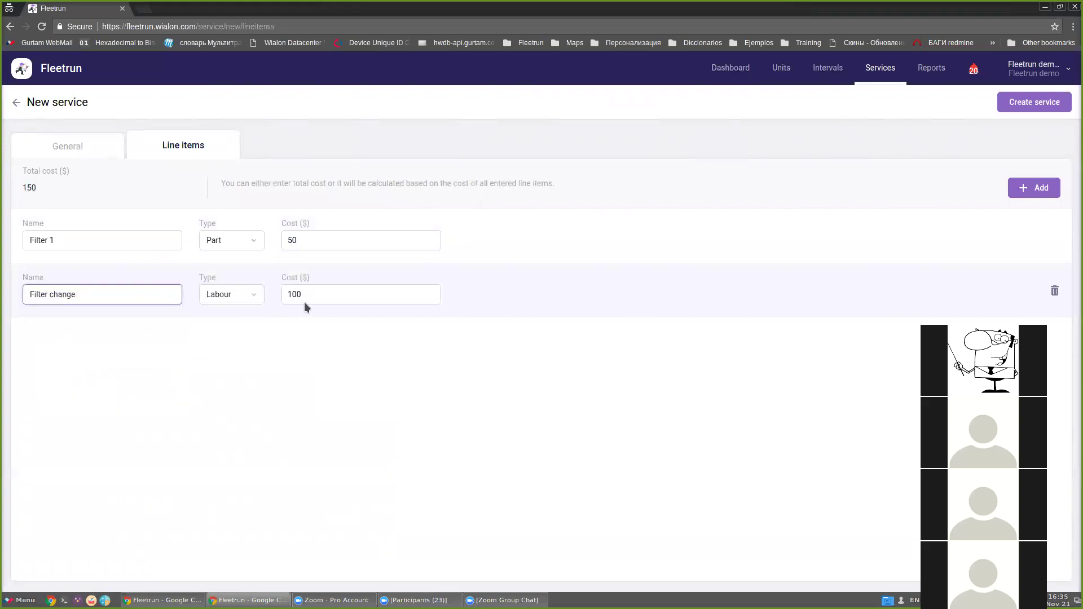
Step: Review the service's general details, create the 30-day inspection service and open the dashboard
left_click(57, 144)
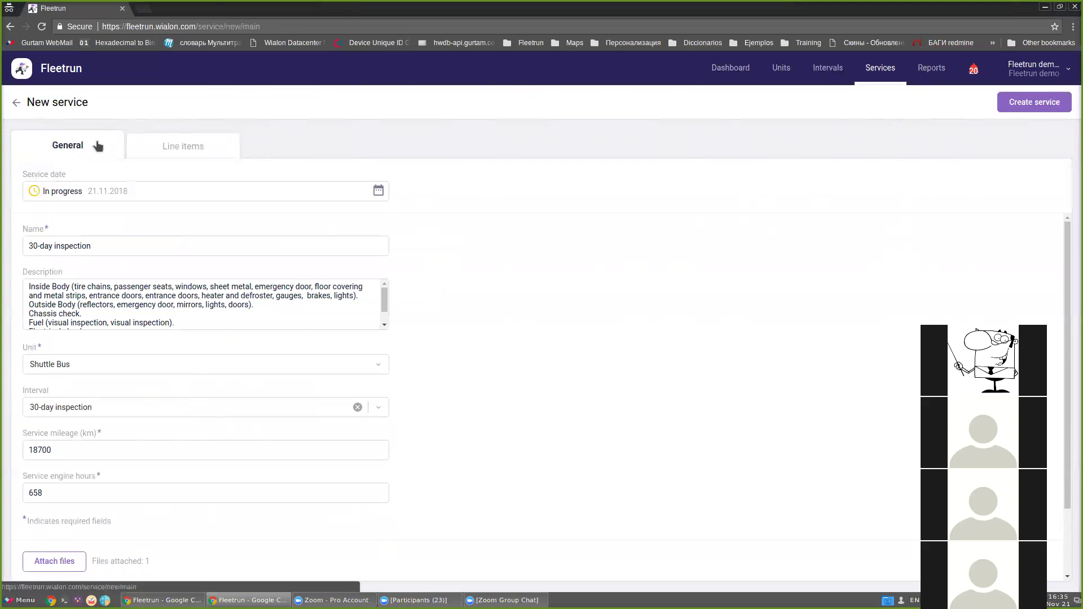
left_click(1033, 102)
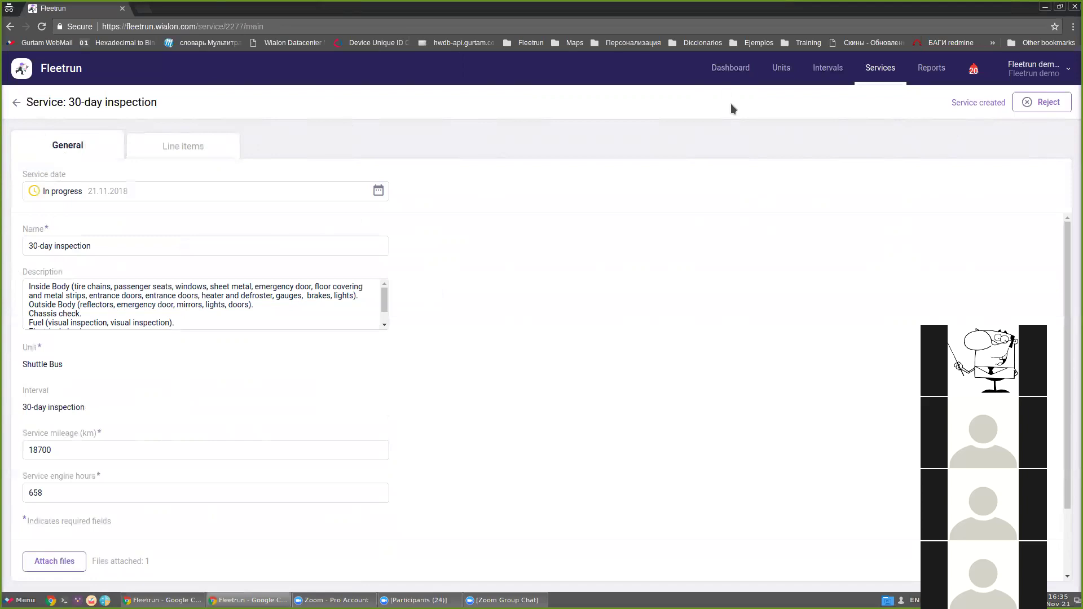
left_click(730, 68)
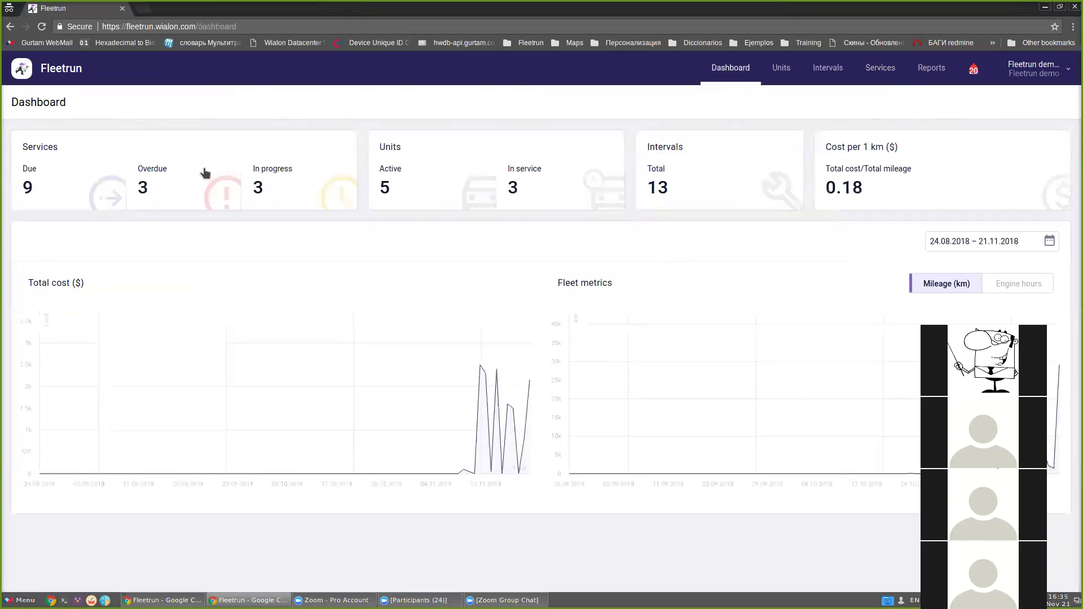
Step: Review the services in progress and the units in service from the dashboard, and return to the services list
left_click(259, 188)
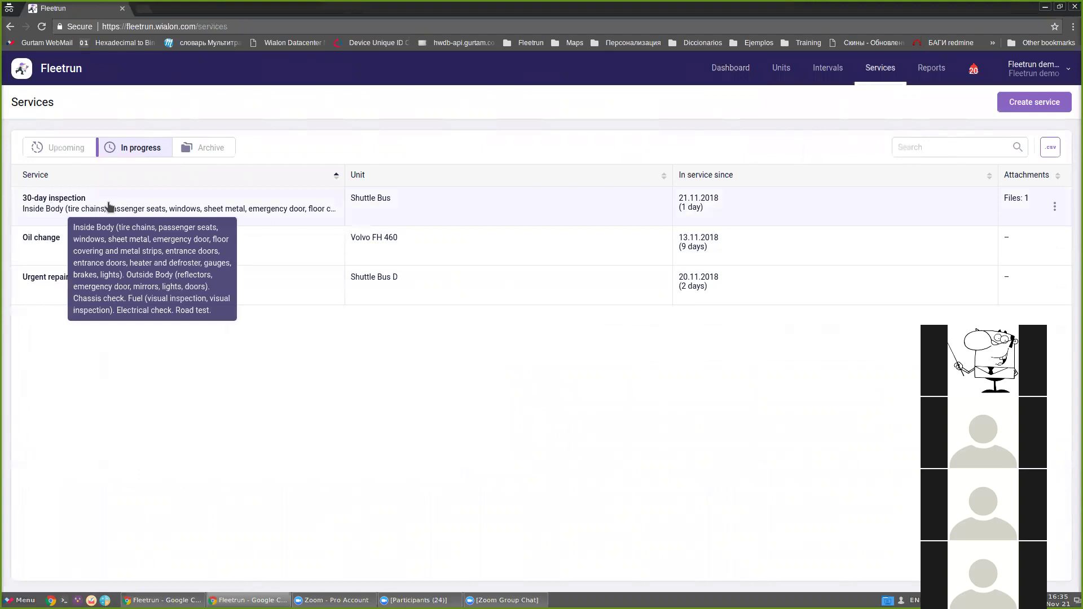
left_click(729, 75)
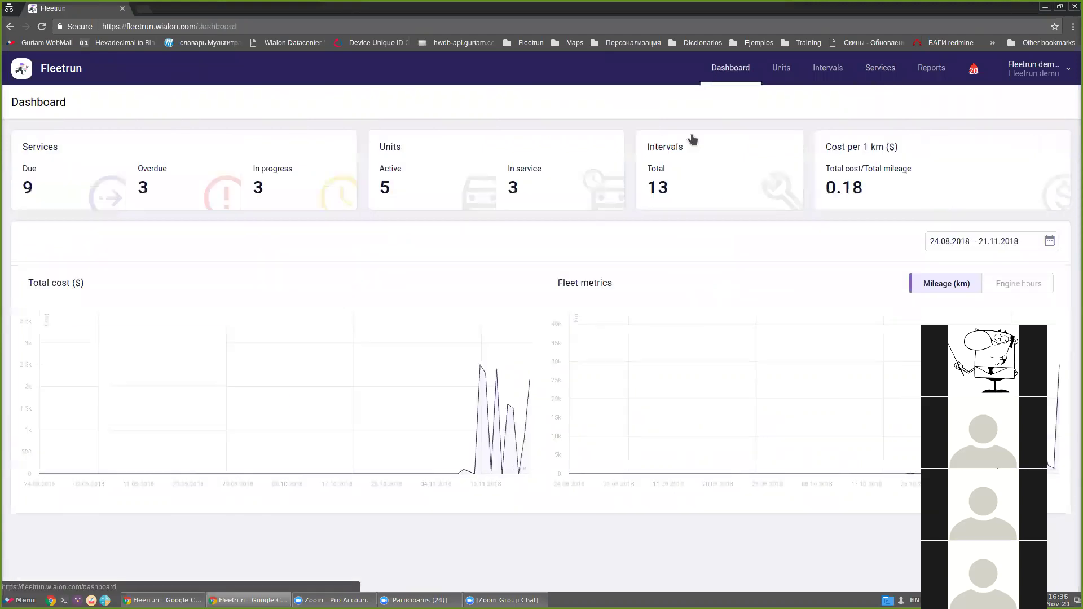
left_click(524, 188)
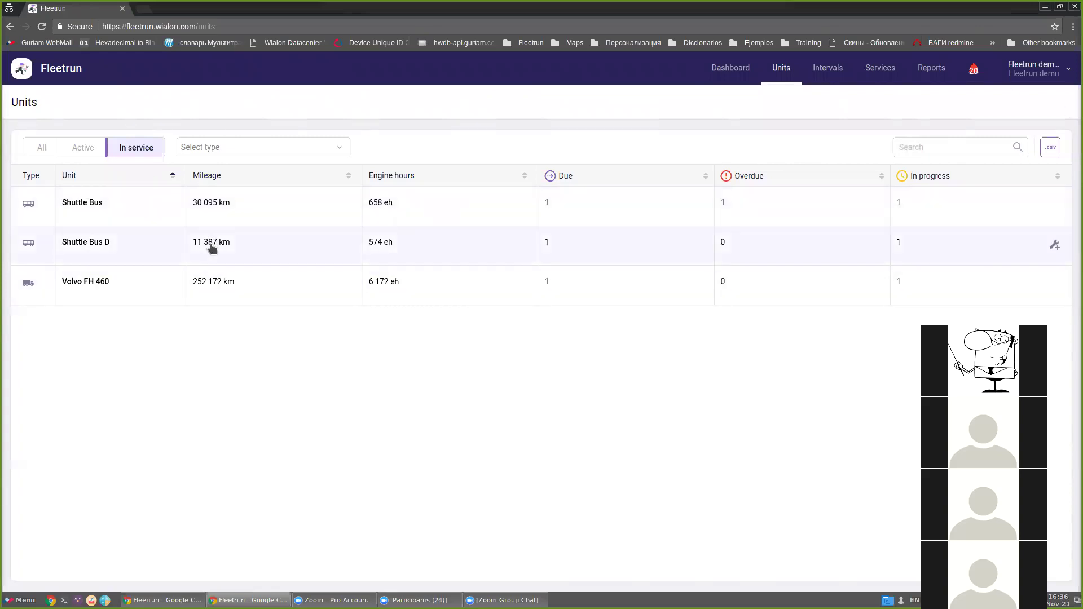
left_click(836, 79)
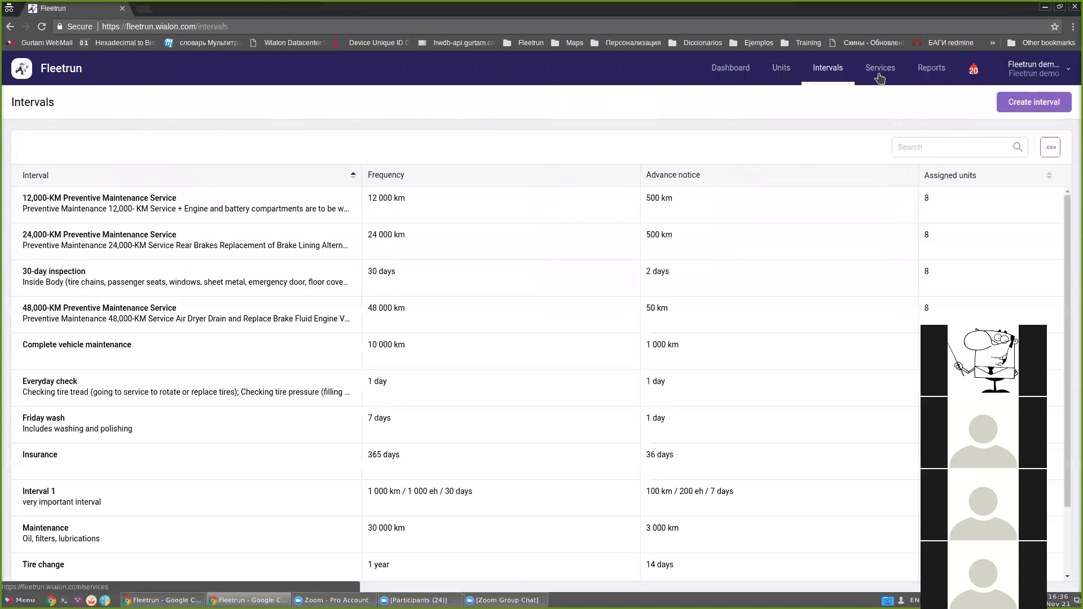
left_click(863, 73)
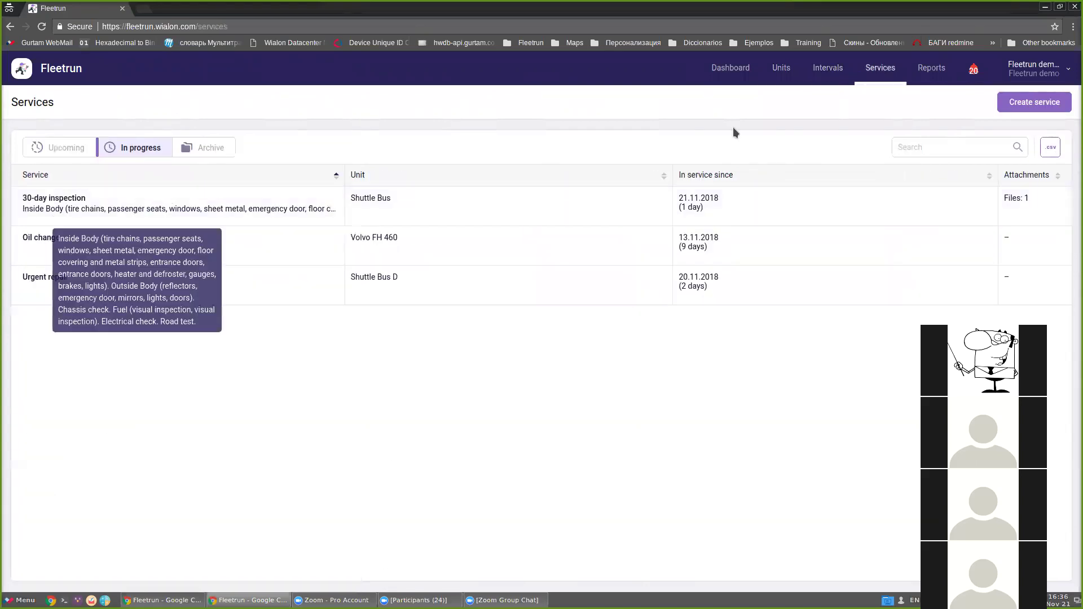
Step: Start a new service with status Closed and the service period 21.11.2018 – 21.11.2018
left_click(1050, 107)
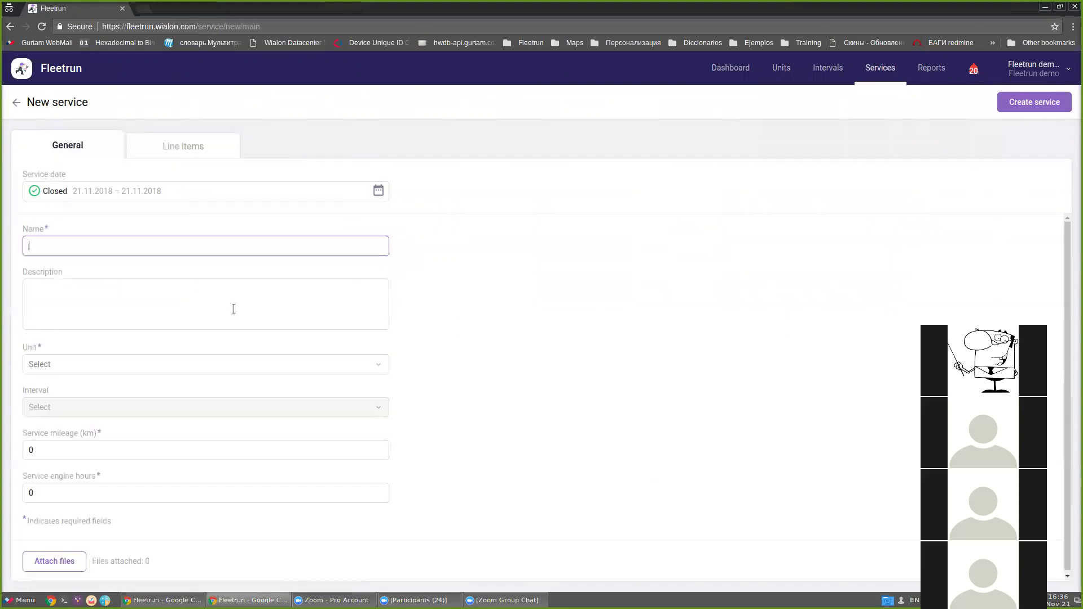
left_click(69, 192)
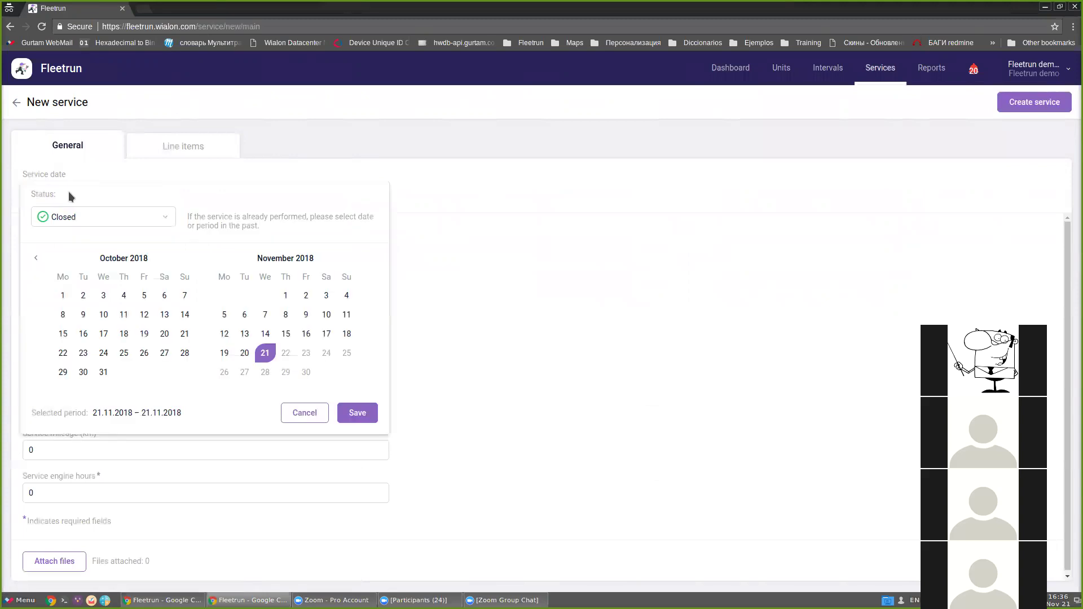
left_click(245, 354)
left_click(265, 353)
left_click(266, 353)
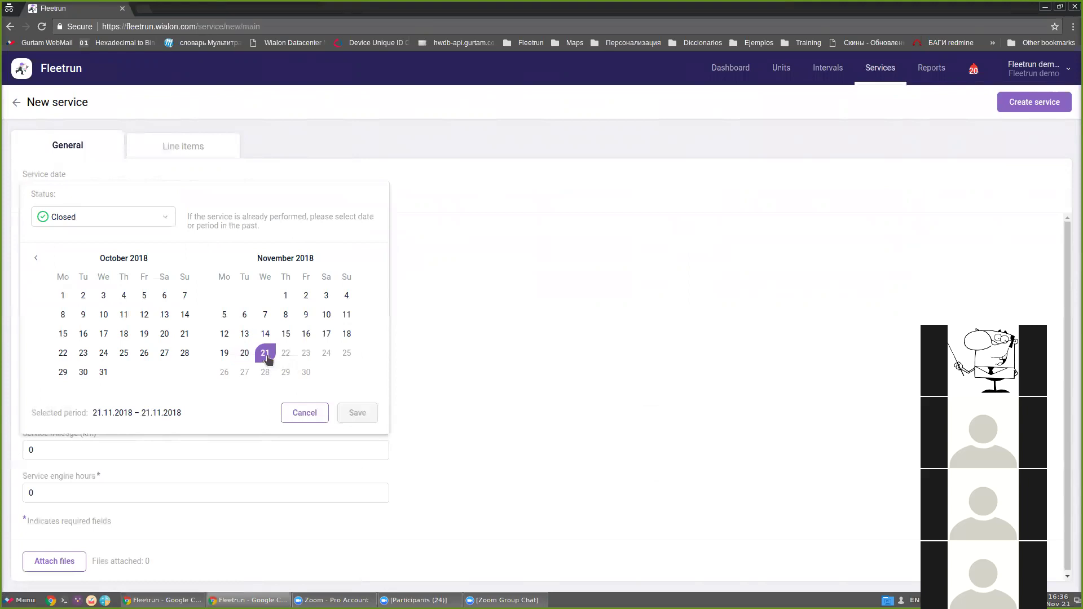
left_click(266, 354)
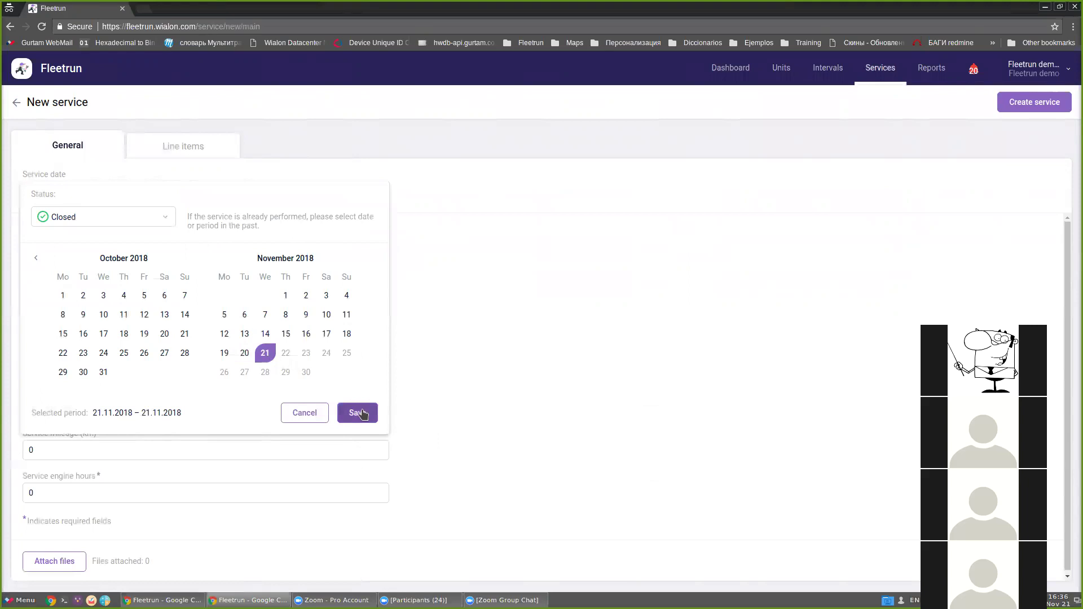
left_click(54, 217)
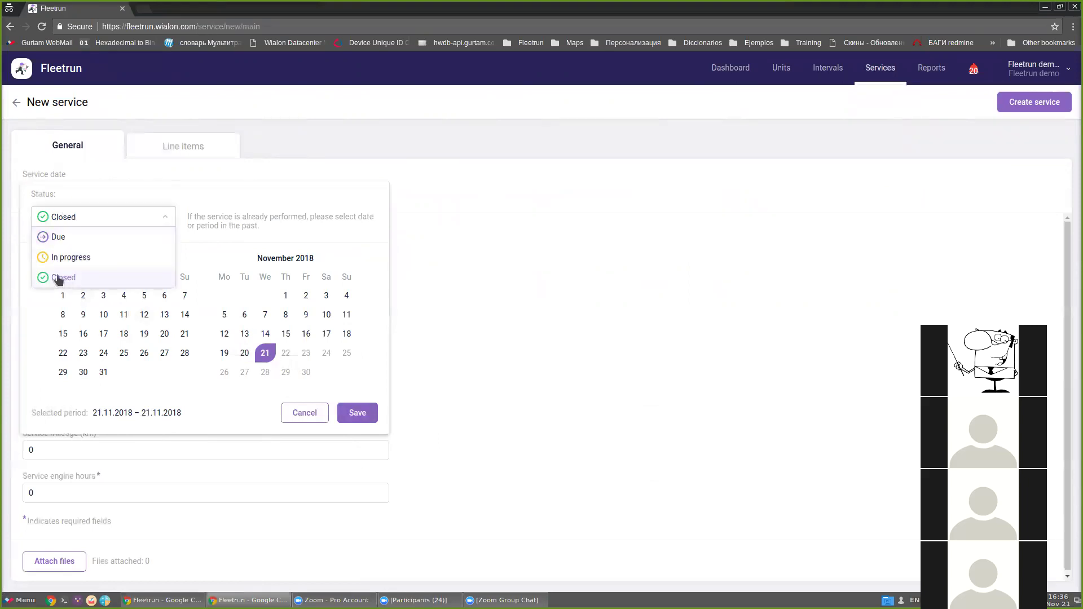
left_click(64, 281)
left_click(358, 413)
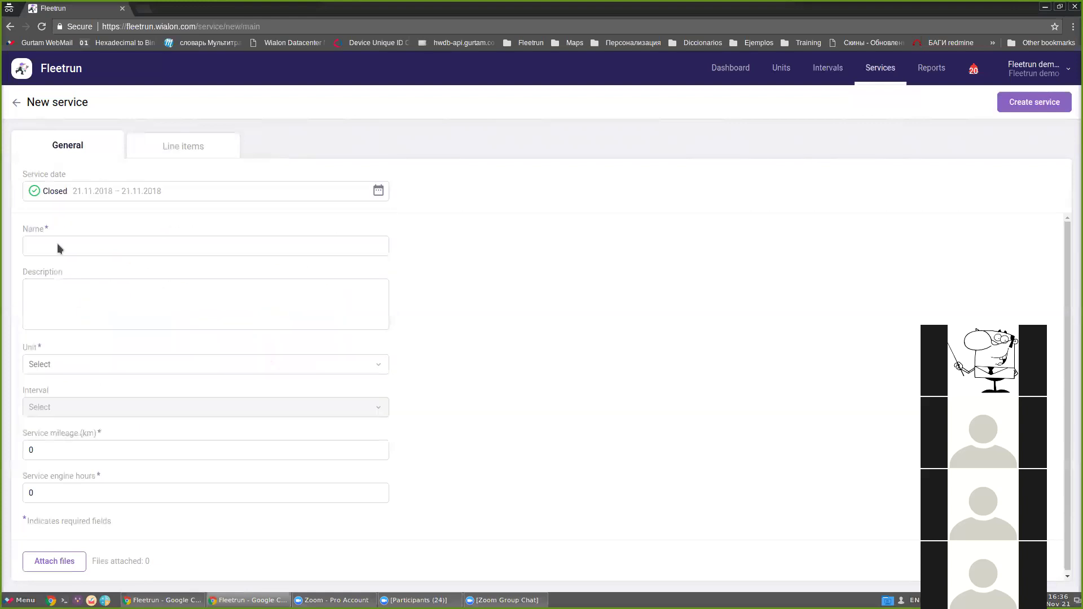
Step: Name the service "Very rare part replacement" and assign it to unit Shuttle Bus D without an interval
left_click(63, 249)
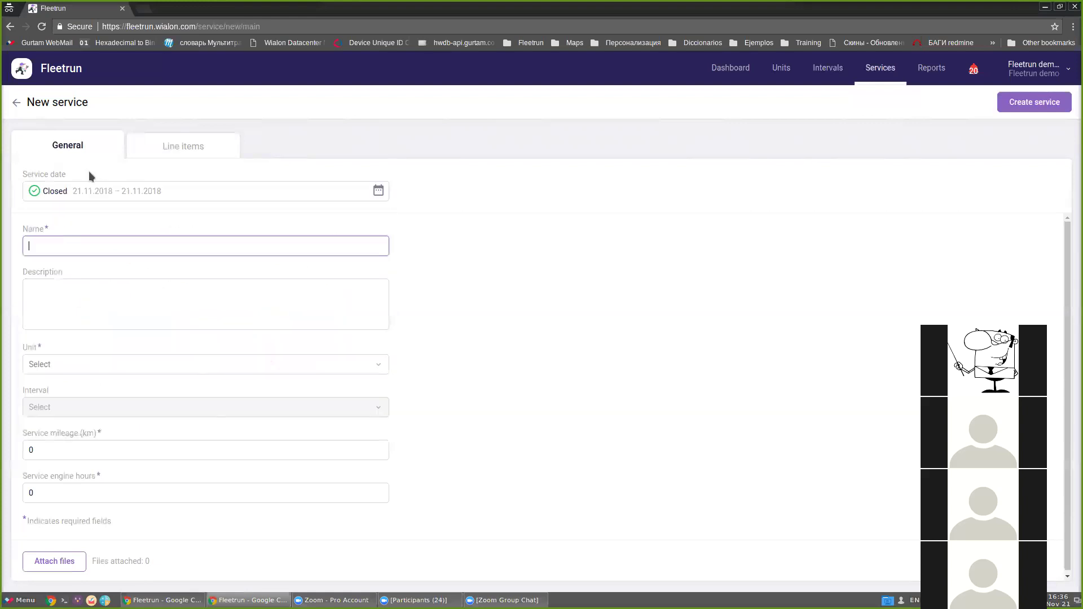
type("Very rare part replacement")
left_click(62, 366)
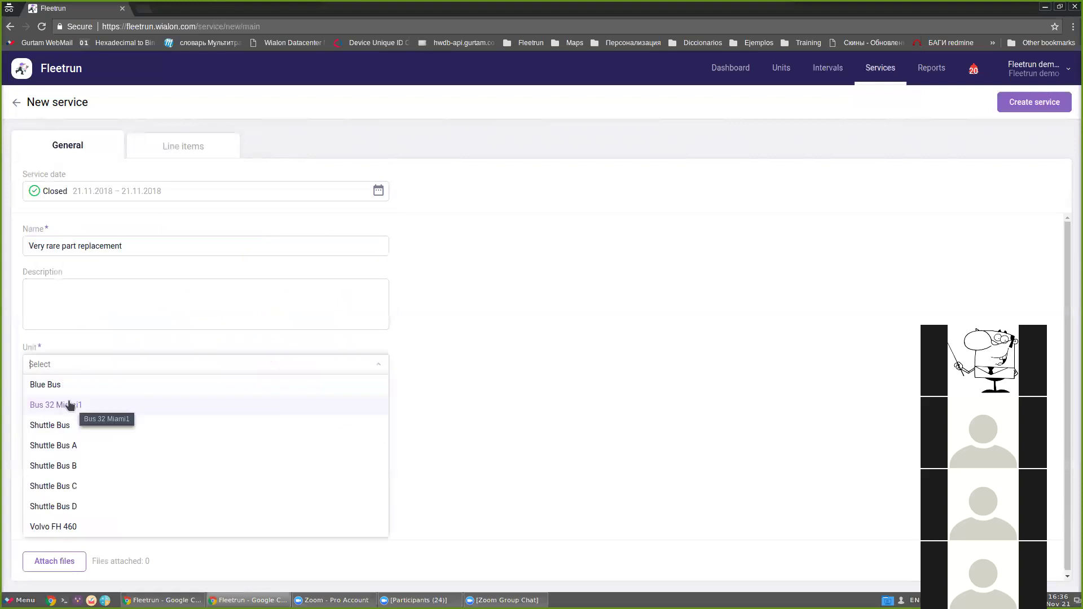
left_click(62, 506)
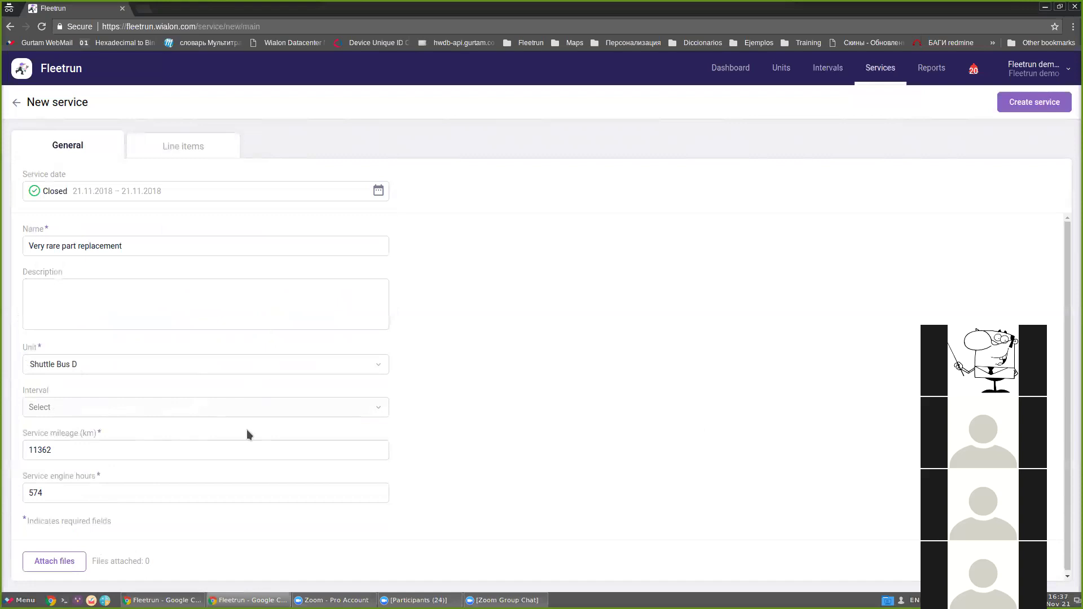
left_click(37, 411)
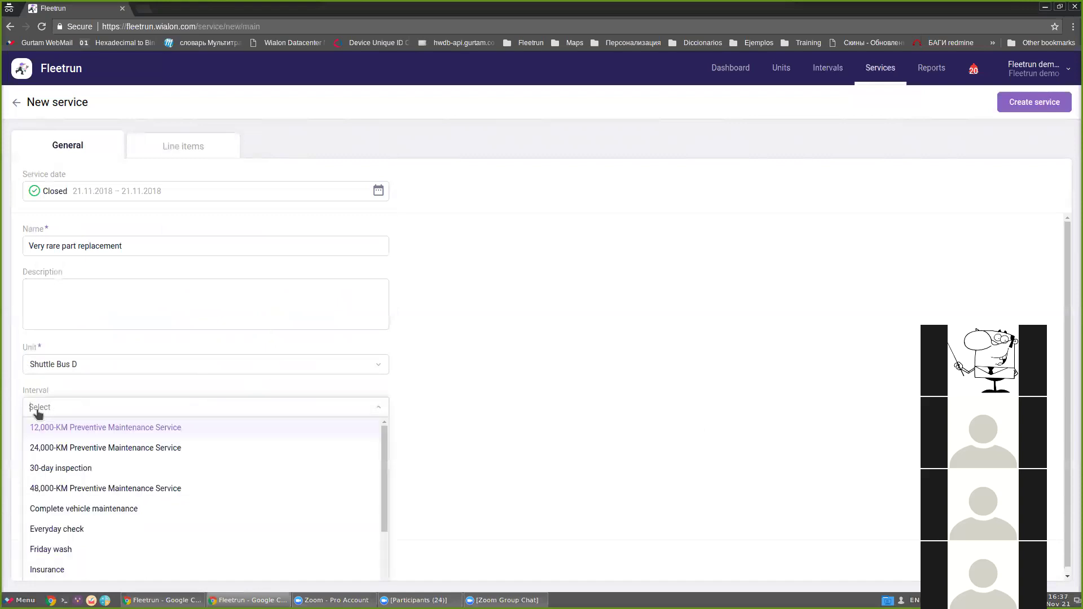
left_click(37, 414)
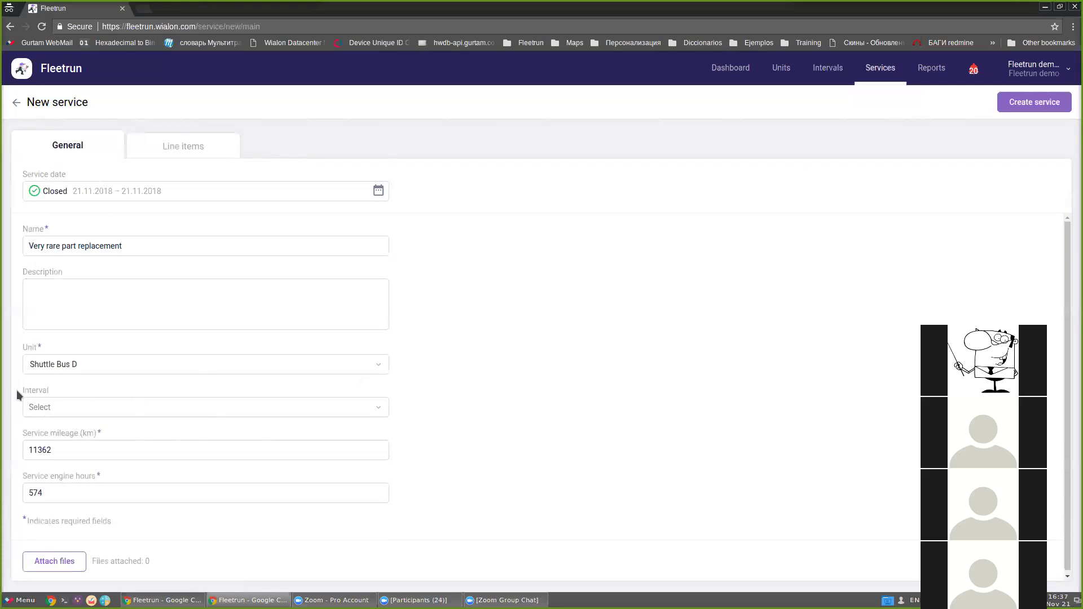
Step: Attach the image file чек.jpg from the Desktop folder to the new service
left_click(85, 562)
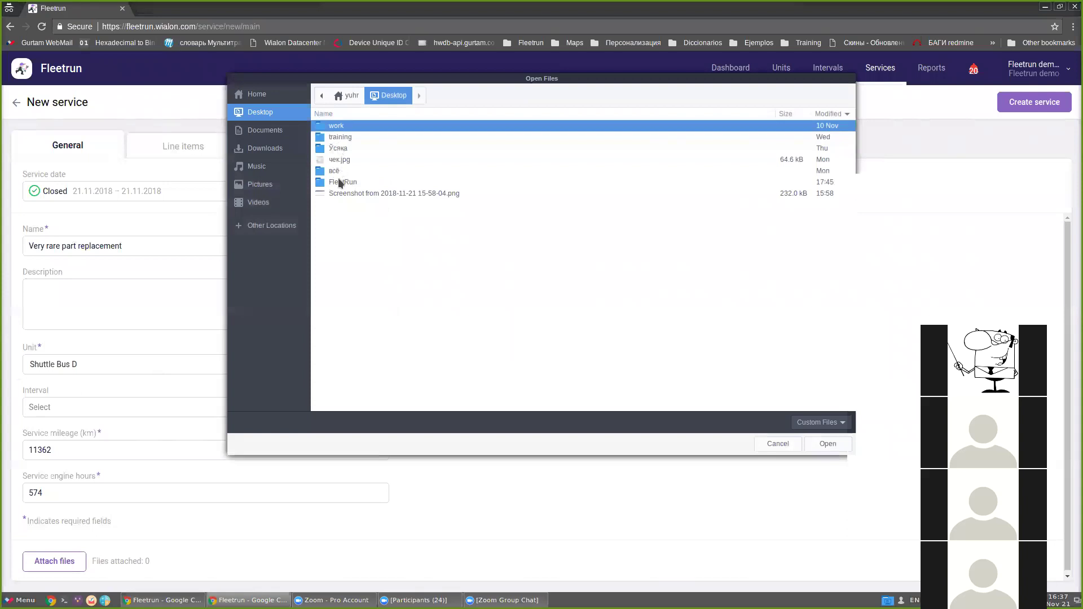
left_click(333, 161)
double_click(332, 162)
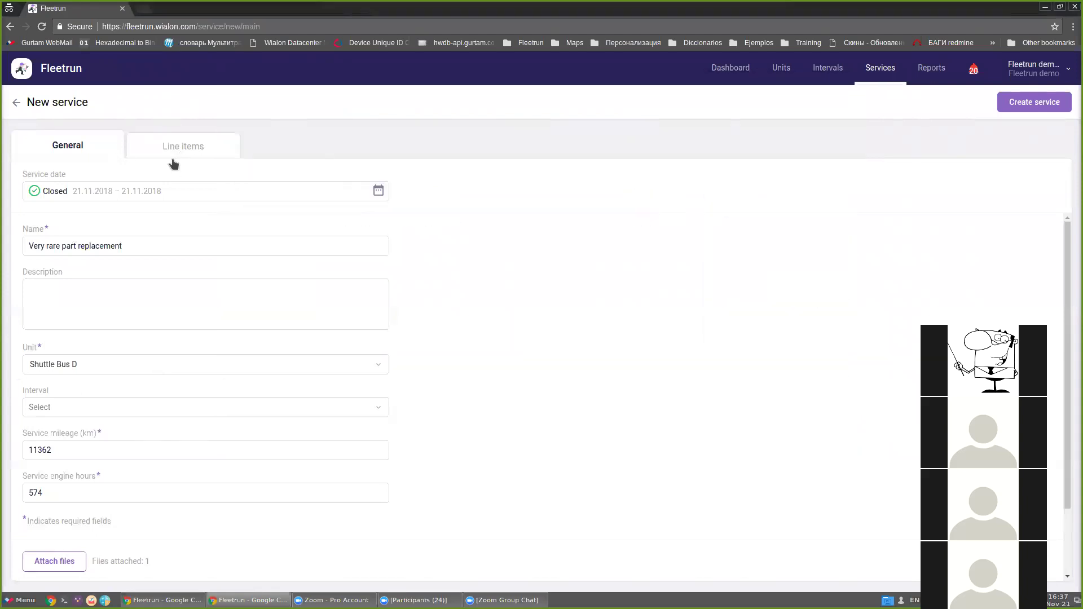
Step: Set the total cost of the line items to $200 and create the service
left_click(175, 153)
left_click(53, 192)
key("ctrl+a")
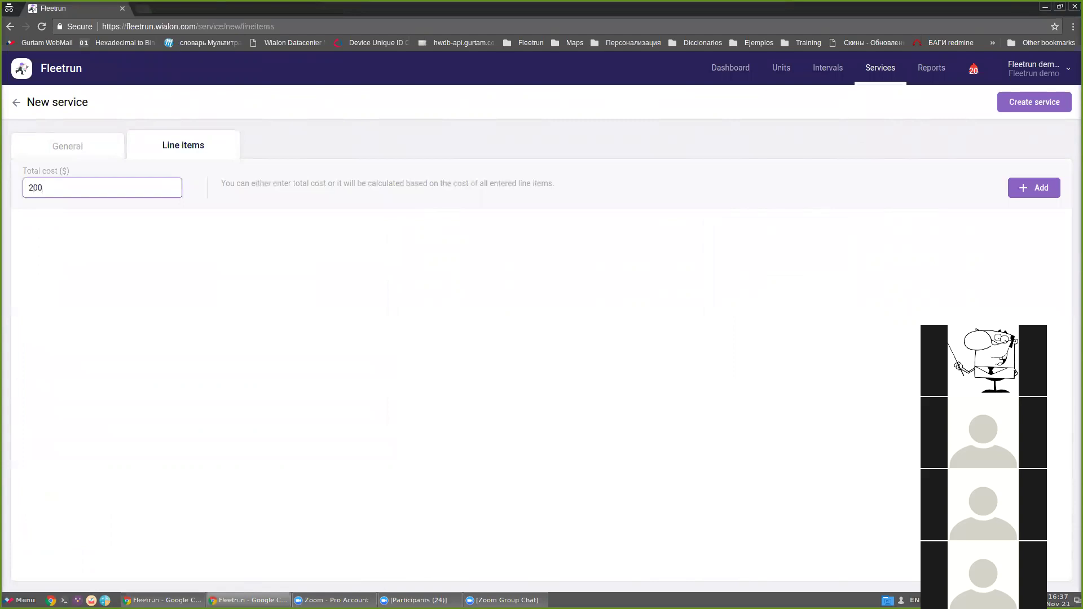
left_click(1024, 106)
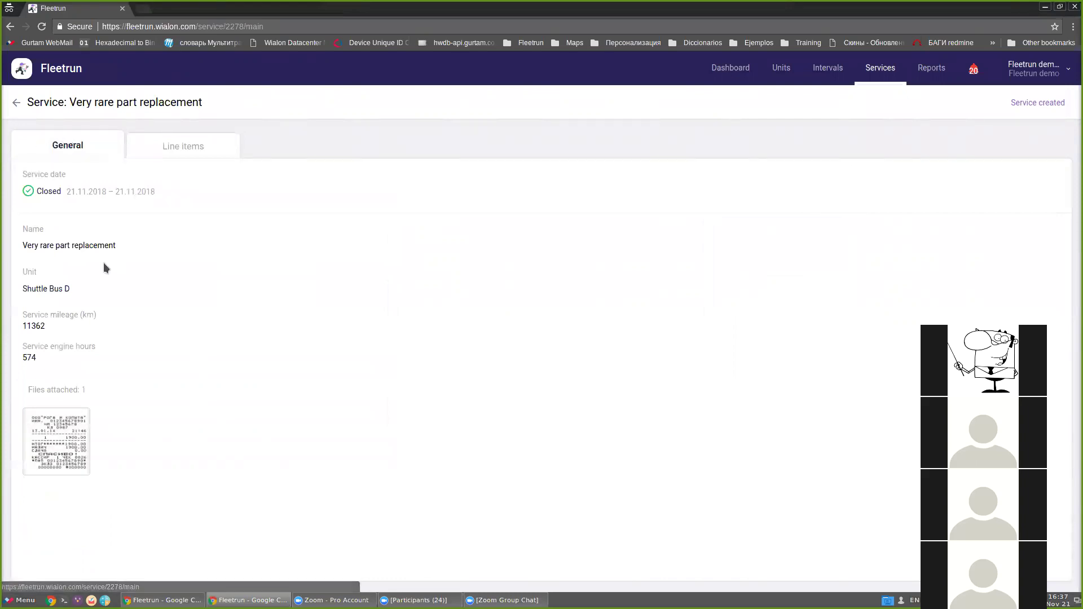
Step: Show the archived services and filter them by the status Closed
left_click(871, 77)
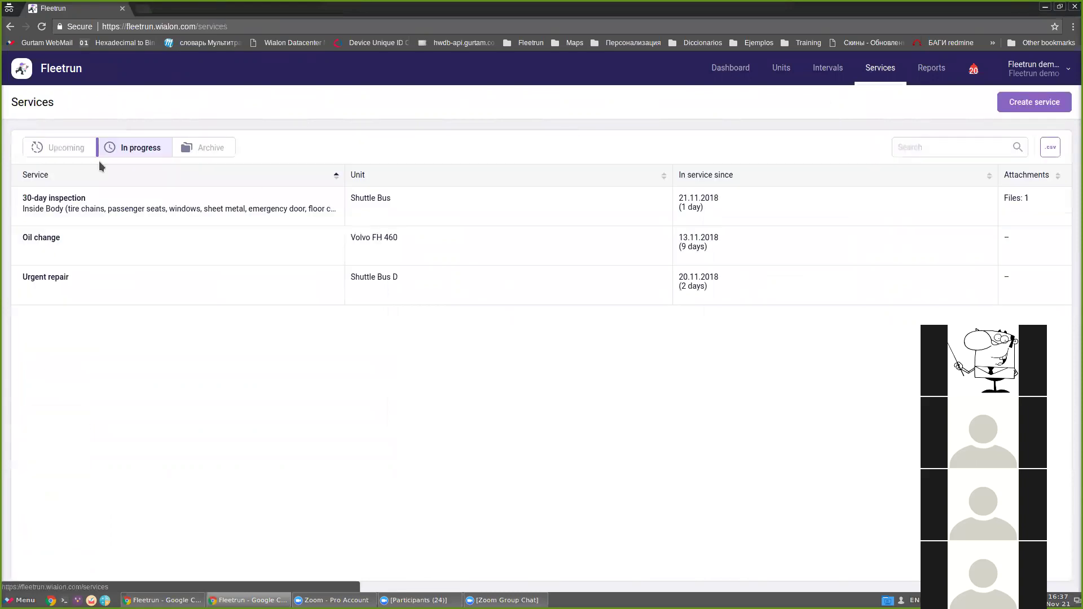
left_click(212, 149)
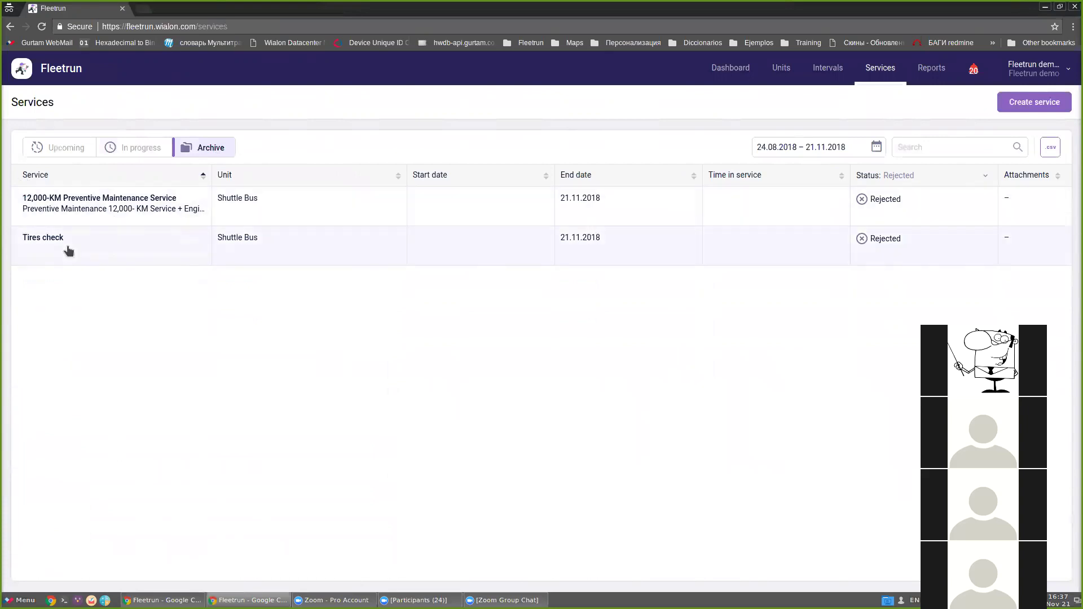
left_click(897, 179)
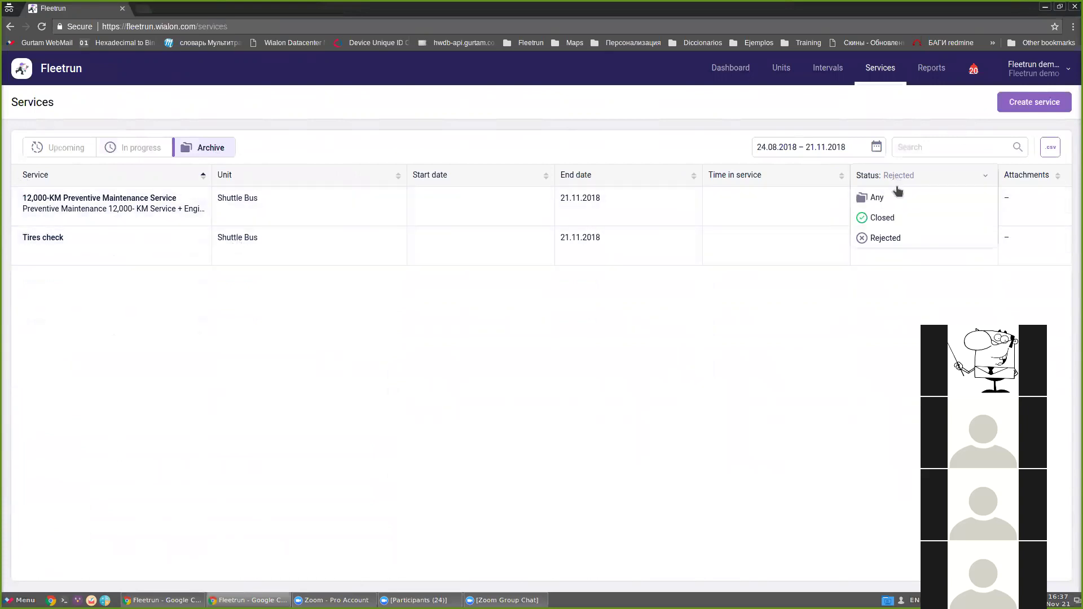
left_click(896, 218)
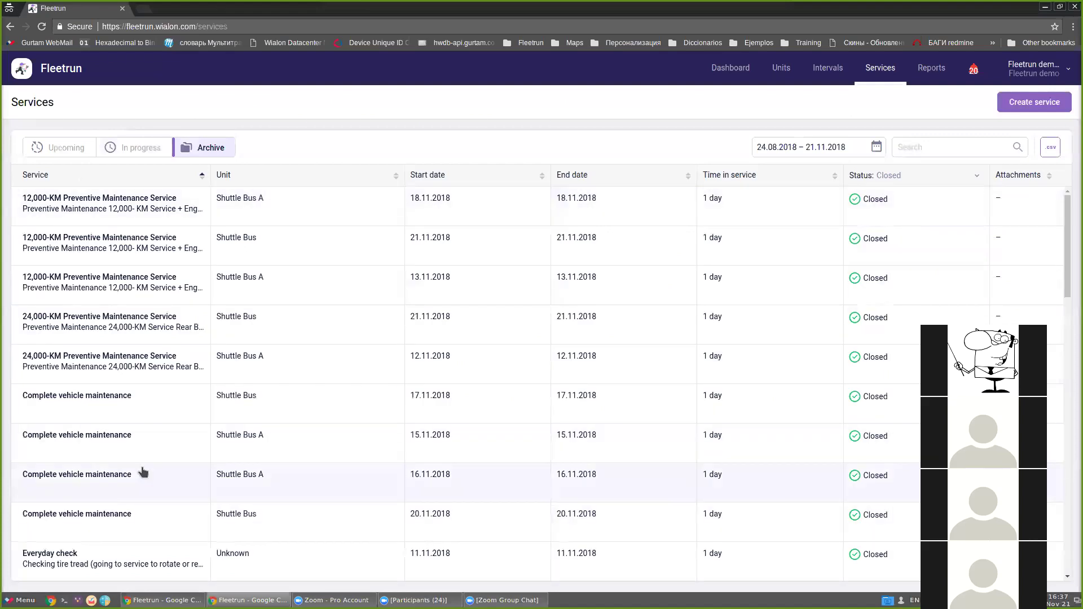
Step: Examine the archived closed services with their units, start and end dates and time in service
scroll(169, 508, "down", 9)
scroll(195, 527, "down", 9)
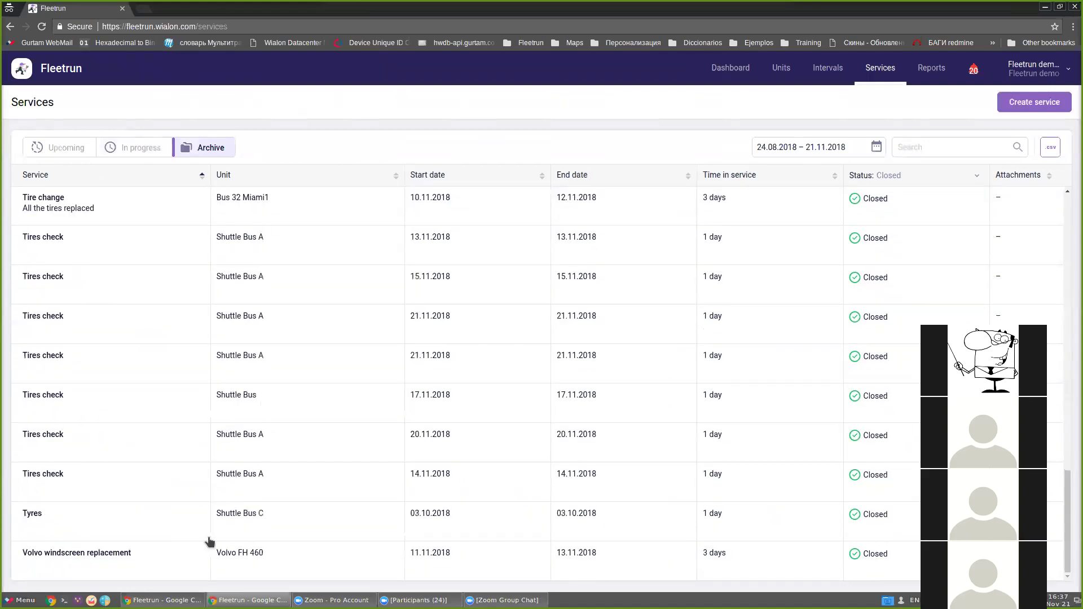
scroll(169, 508, "up", 4)
scroll(160, 503, "up", 15)
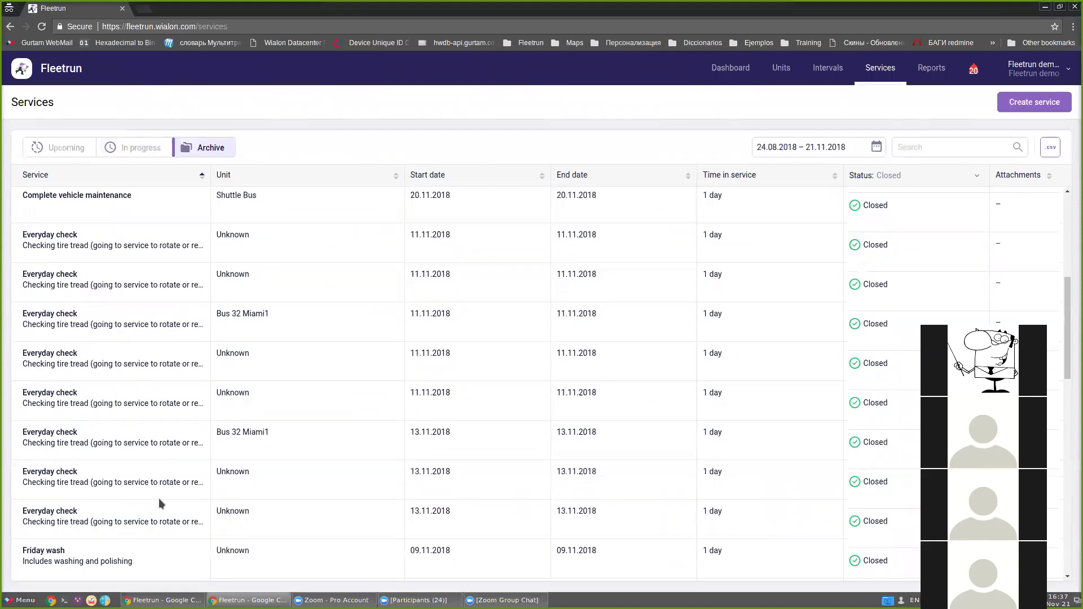
scroll(144, 485, "down", 10)
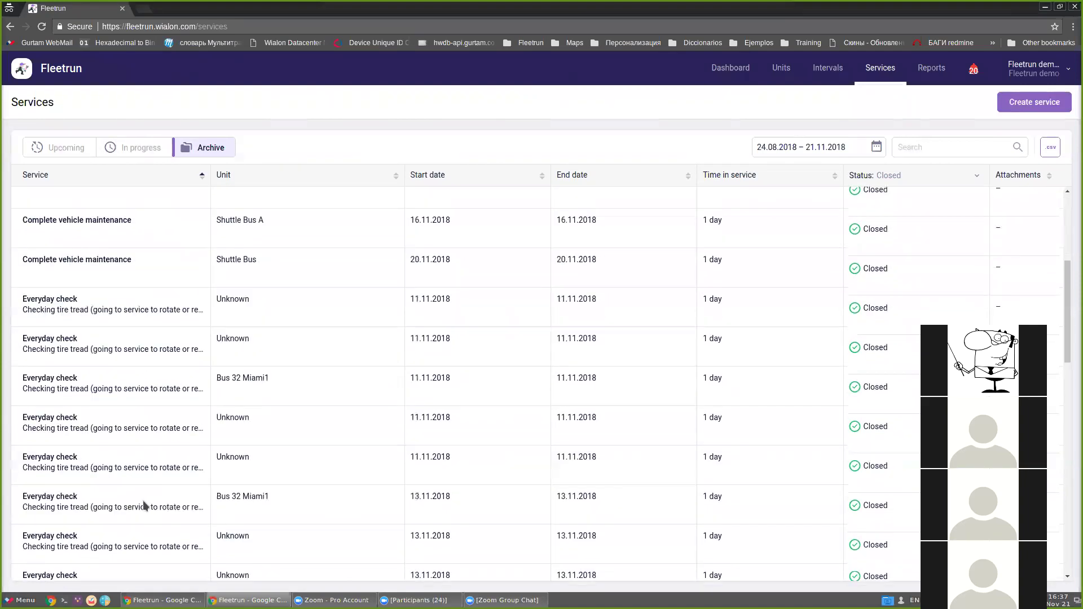
scroll(143, 499, "down", 4)
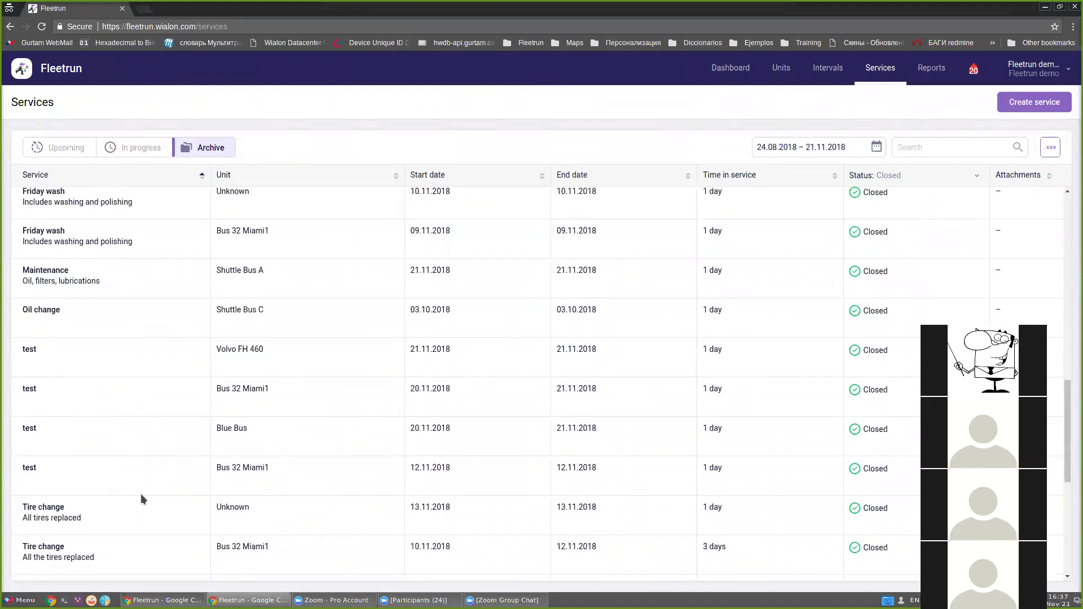
scroll(147, 496, "down", 7)
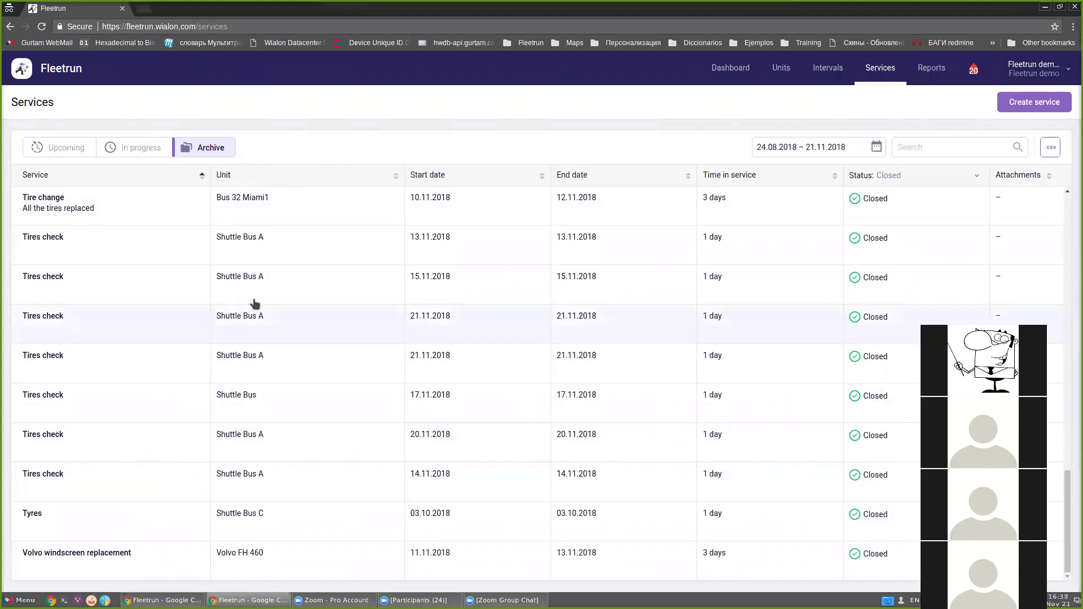
mouse_move(389, 344)
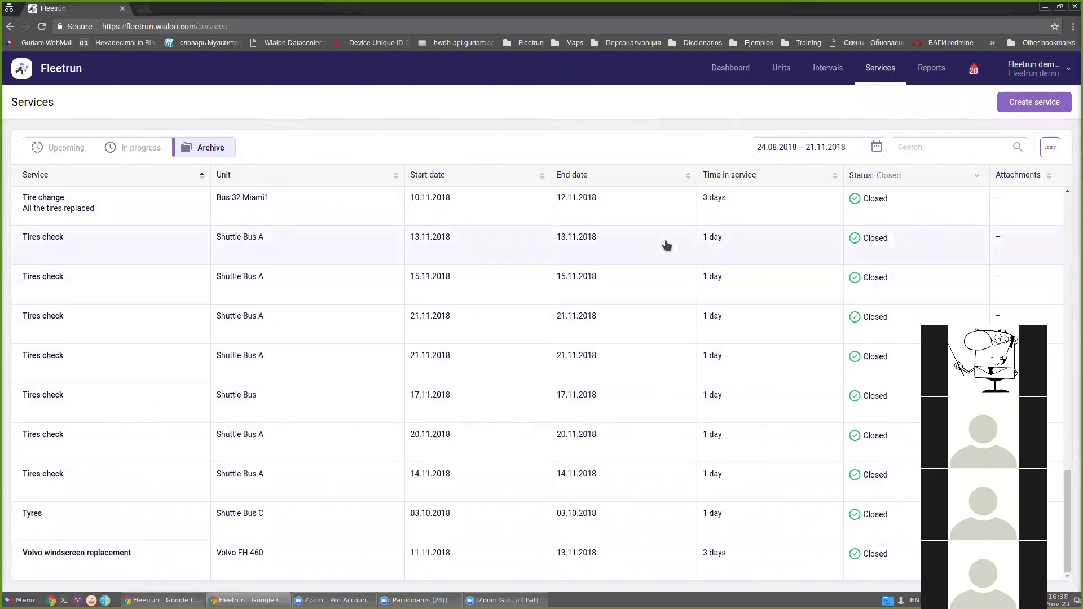
scroll(599, 433, "up", 8)
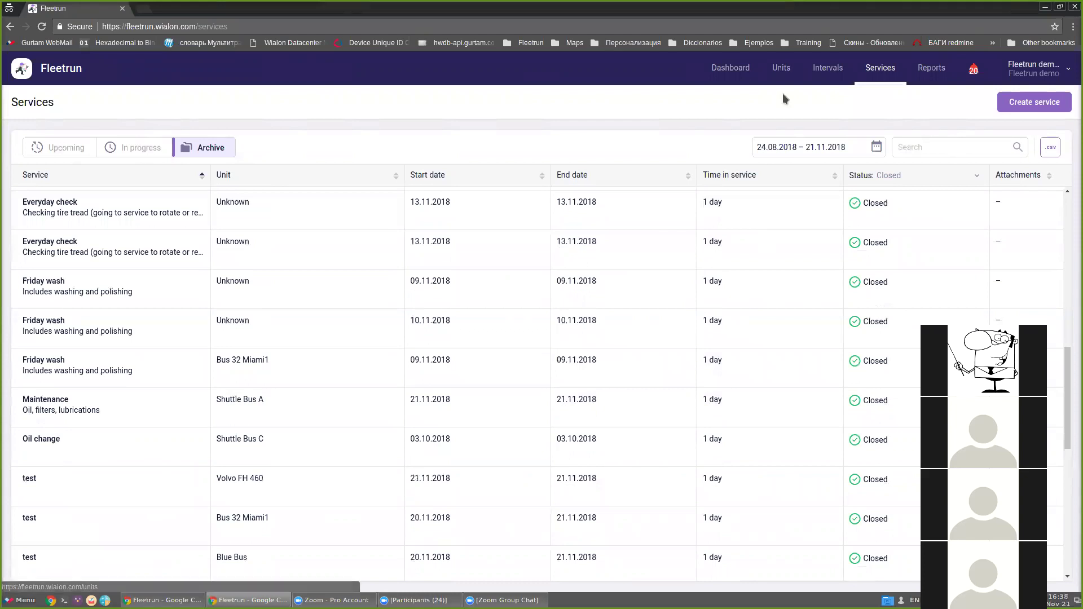
Step: Check the blank new service form, and show the services in progress with the 30-day inspection's available actions
left_click(1052, 105)
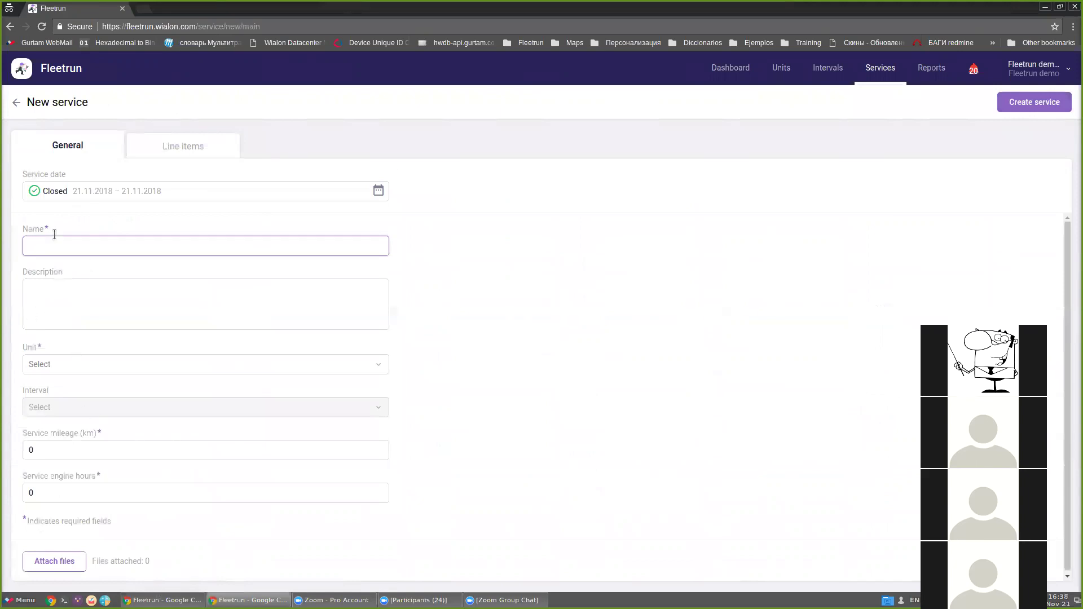
left_click(17, 105)
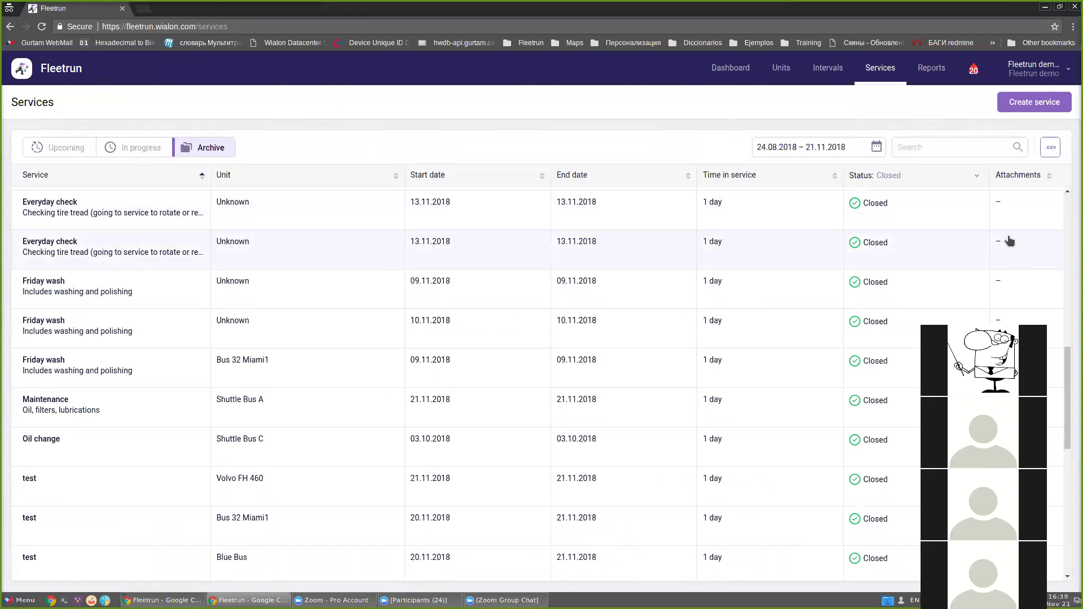
left_click(139, 149)
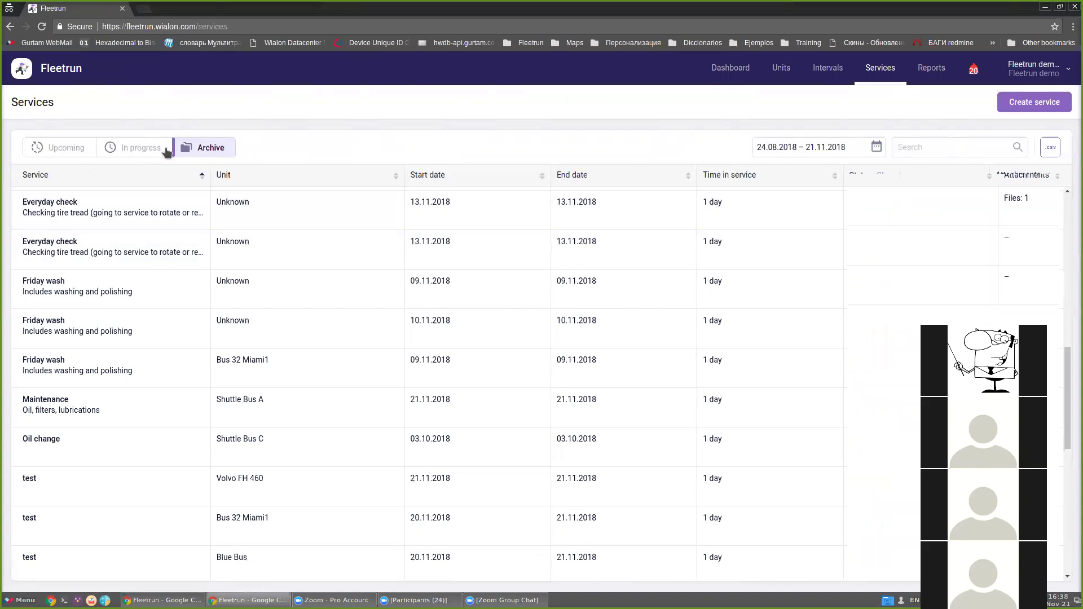
left_click(1056, 207)
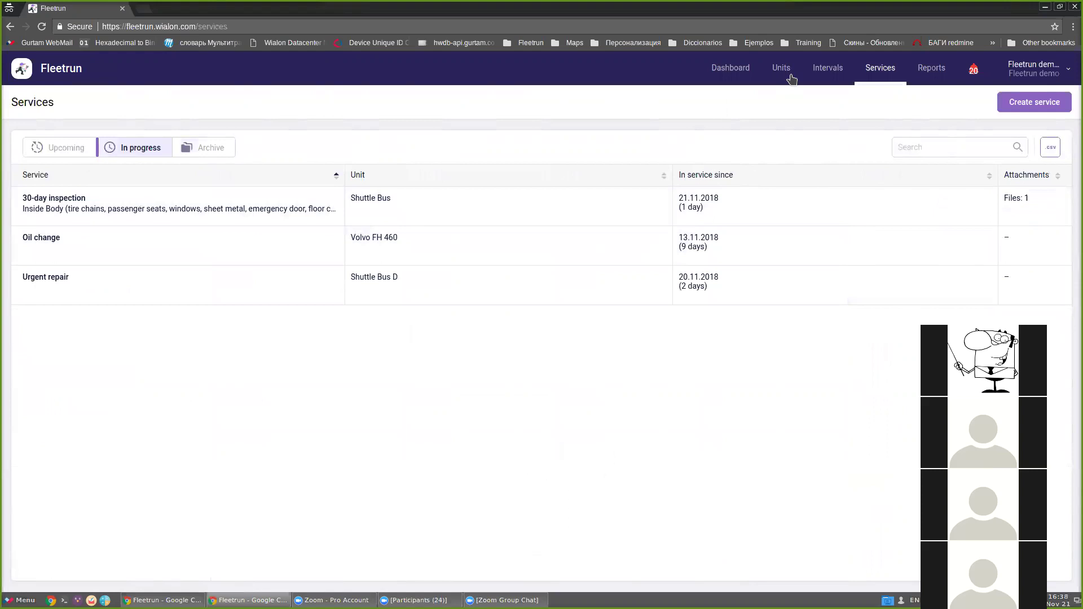
Step: Show the fleet's units, comparing the active and in-service lists, and return to the list of all units
left_click(783, 69)
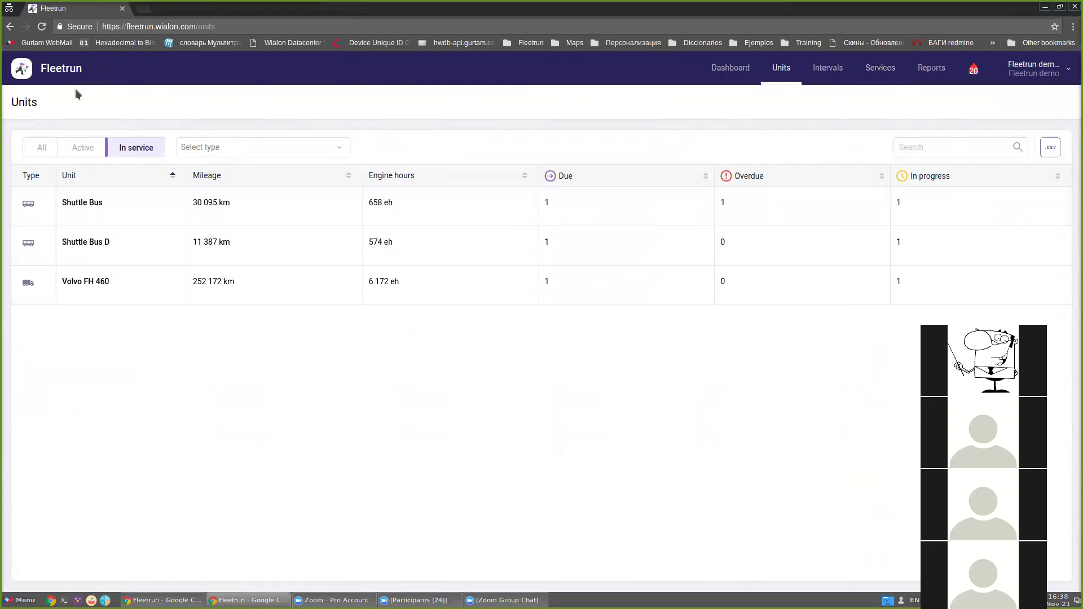
left_click(34, 144)
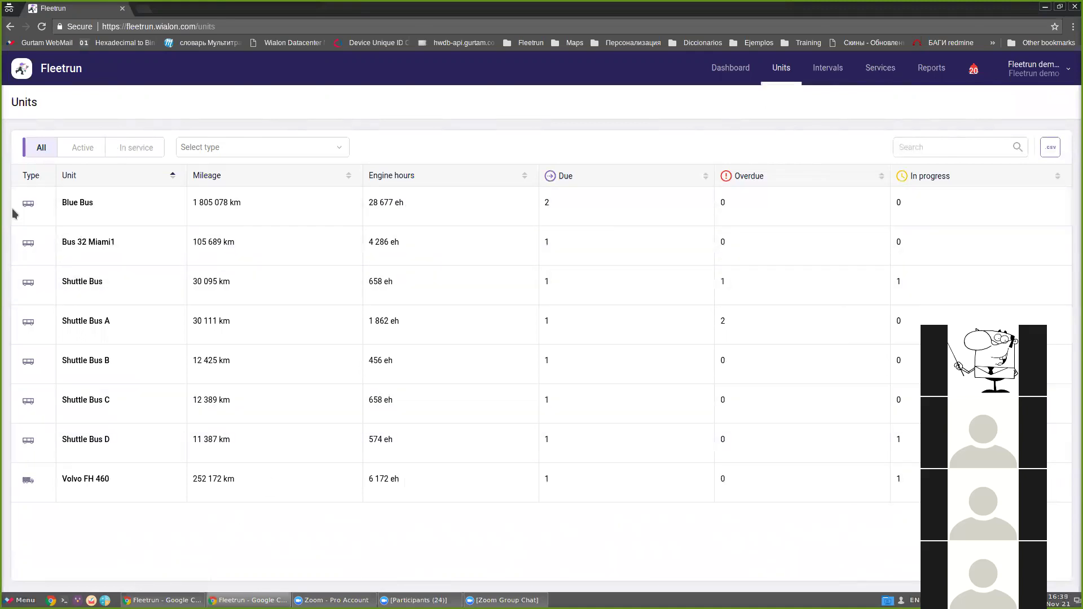
left_click(76, 149)
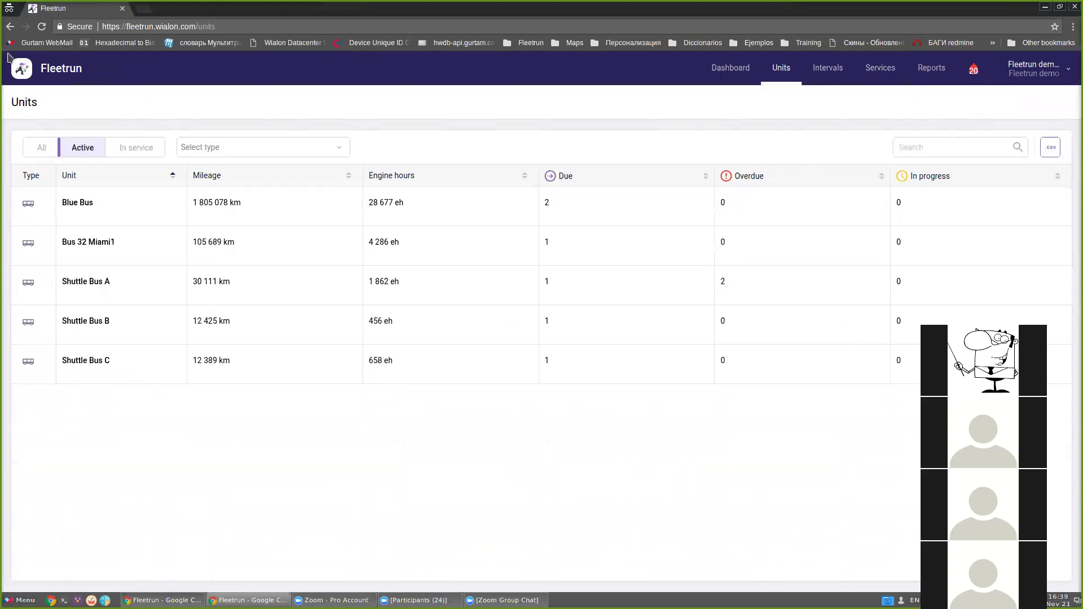
left_click(142, 147)
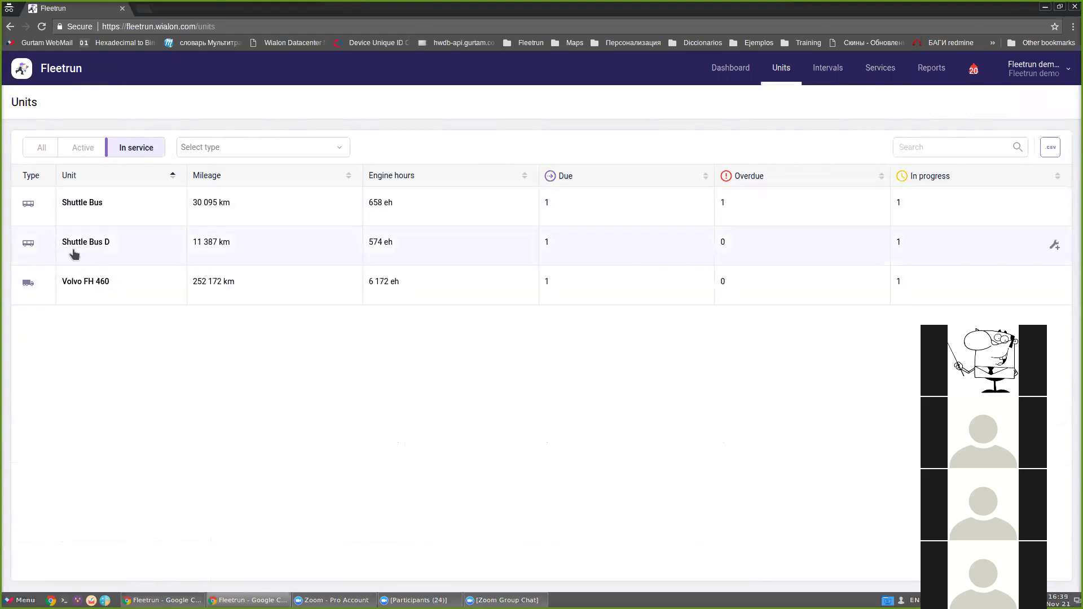
left_click(34, 152)
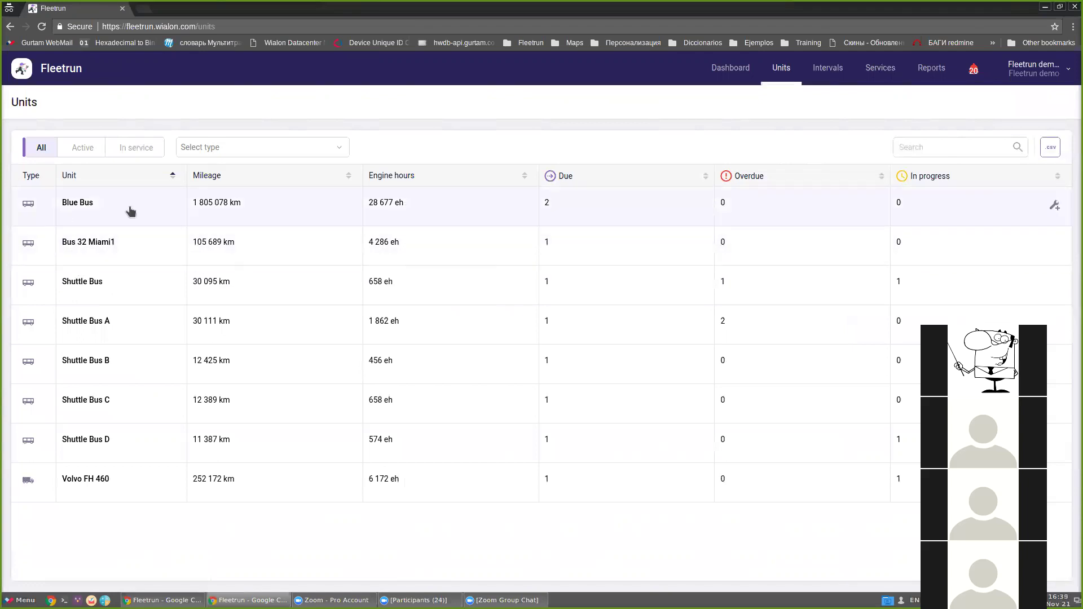
Step: View the Blue Bus info, and examine the Shuttle Bus info with its chart period selection and map
left_click(107, 213)
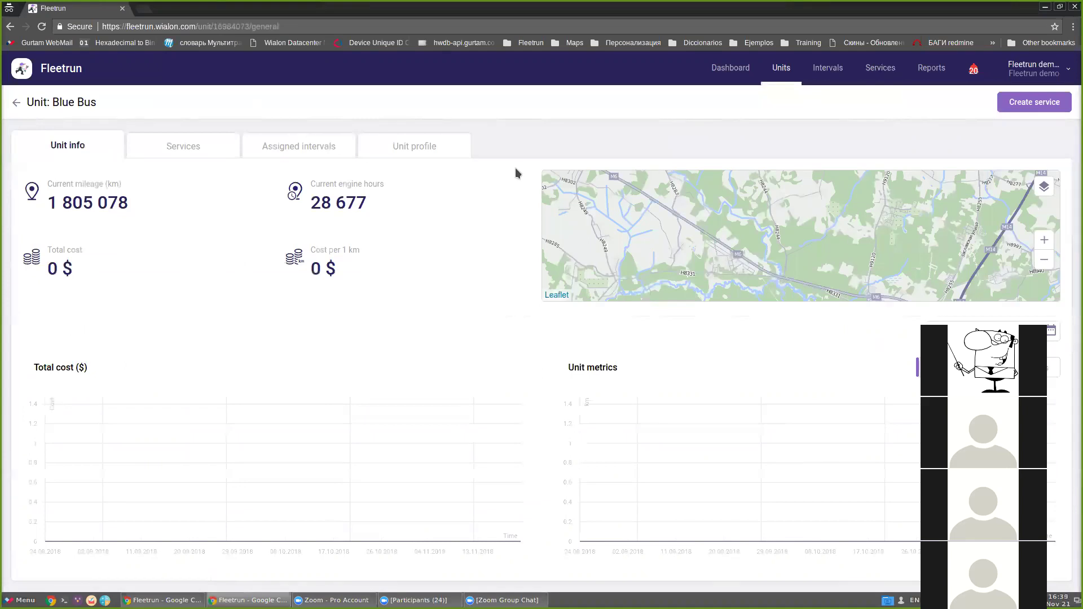
left_click(14, 105)
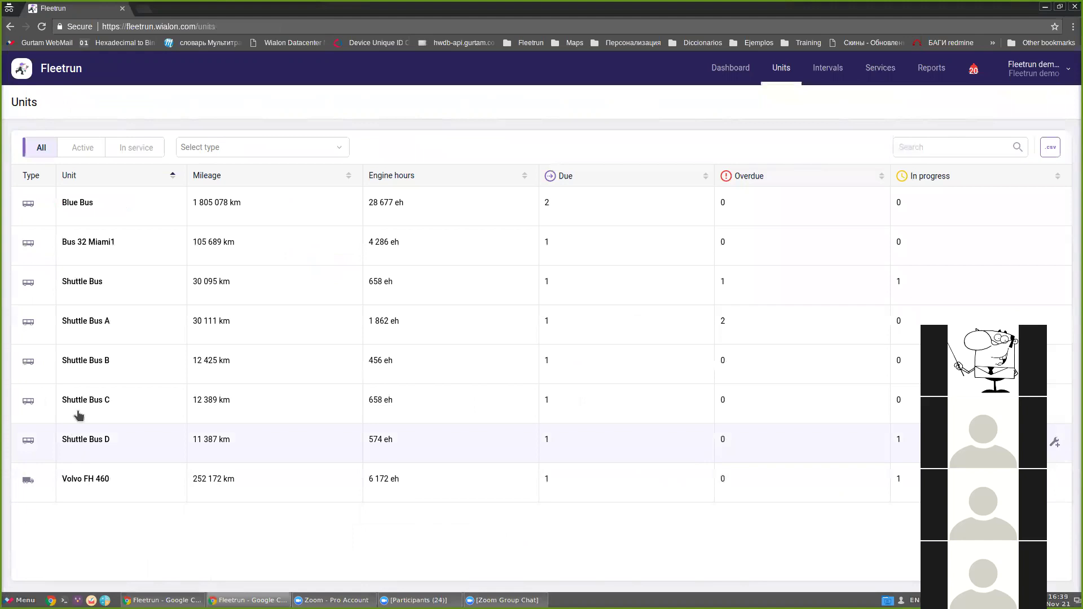
left_click(78, 282)
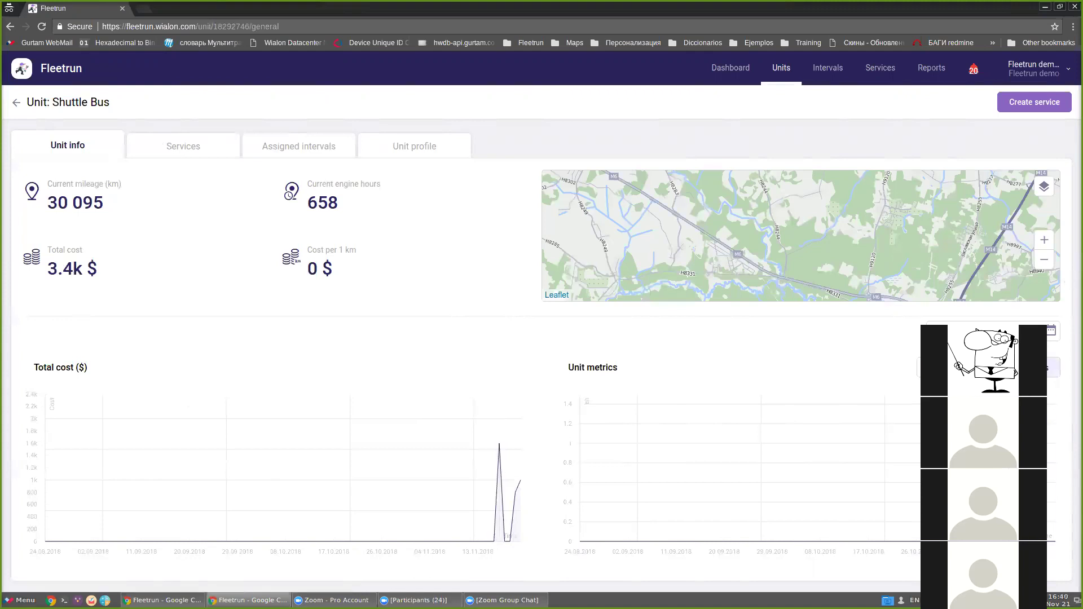
left_click(1050, 334)
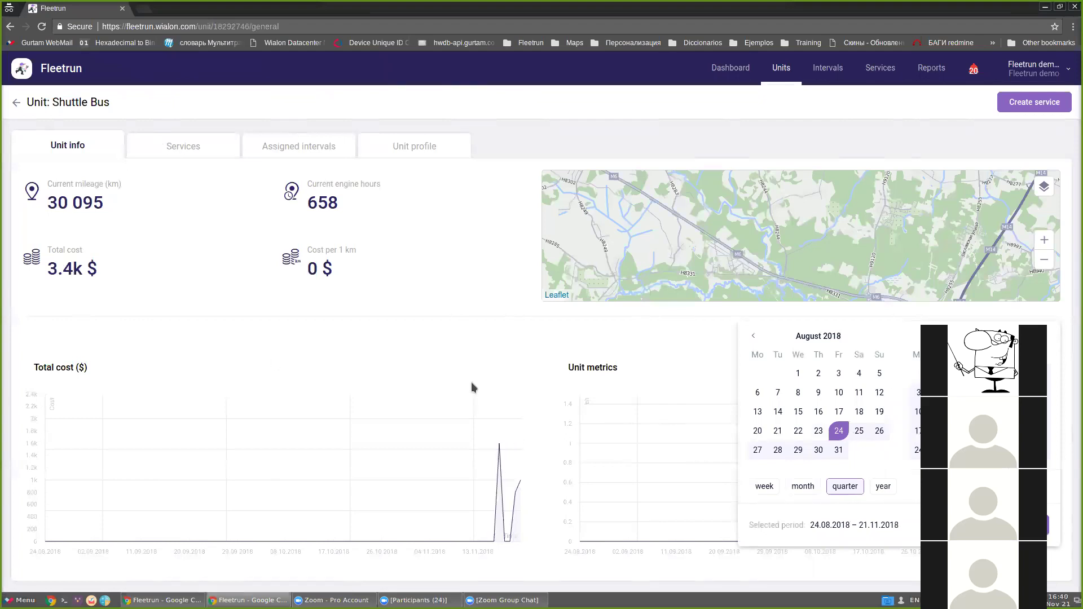
left_click(480, 362)
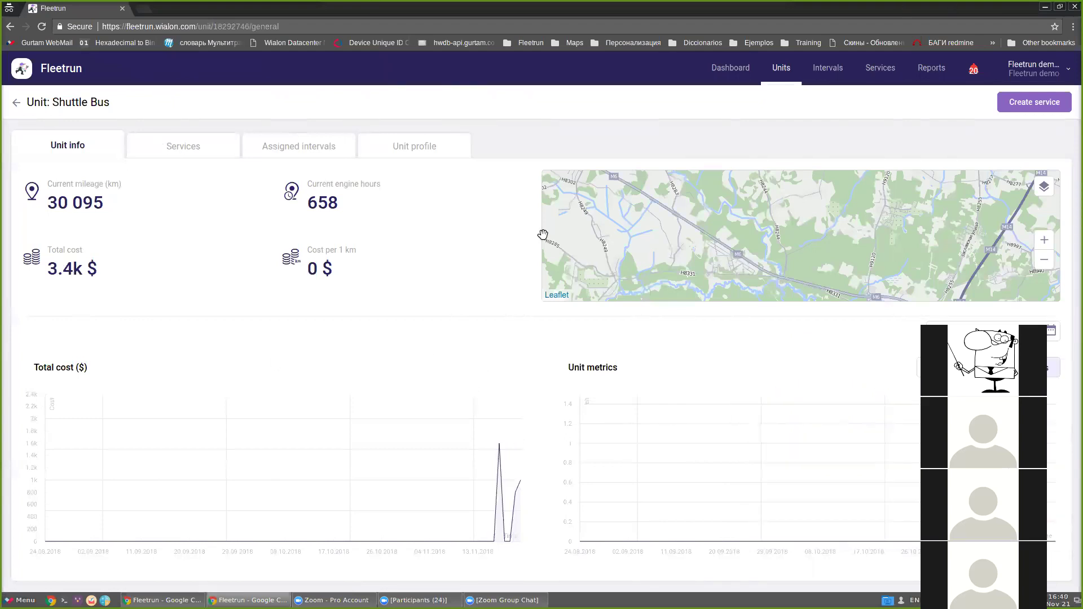
left_click_drag(856, 210, 660, 213)
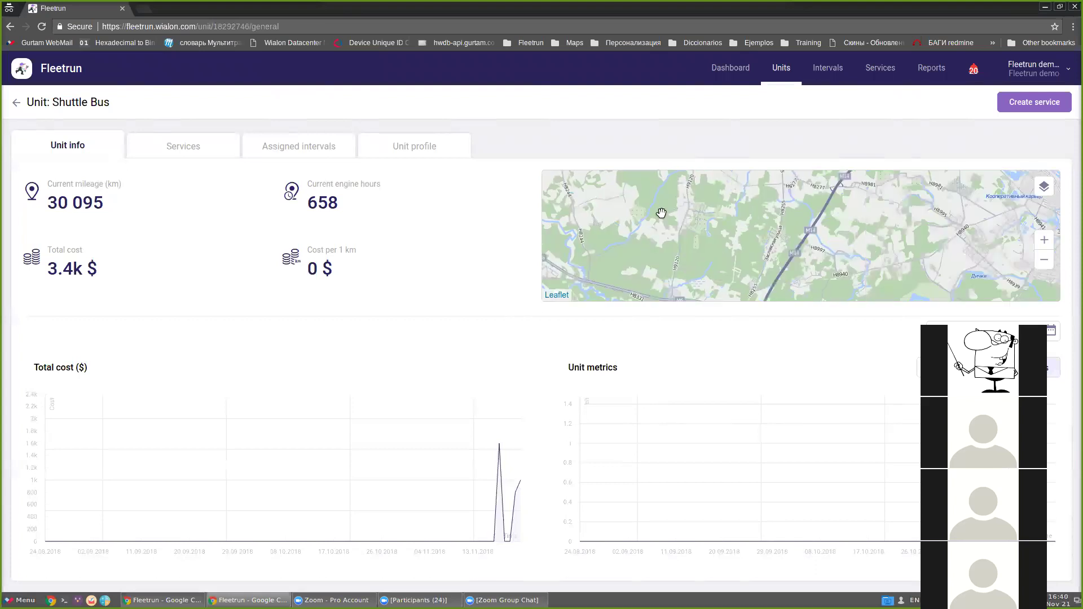
left_click_drag(882, 227, 828, 248)
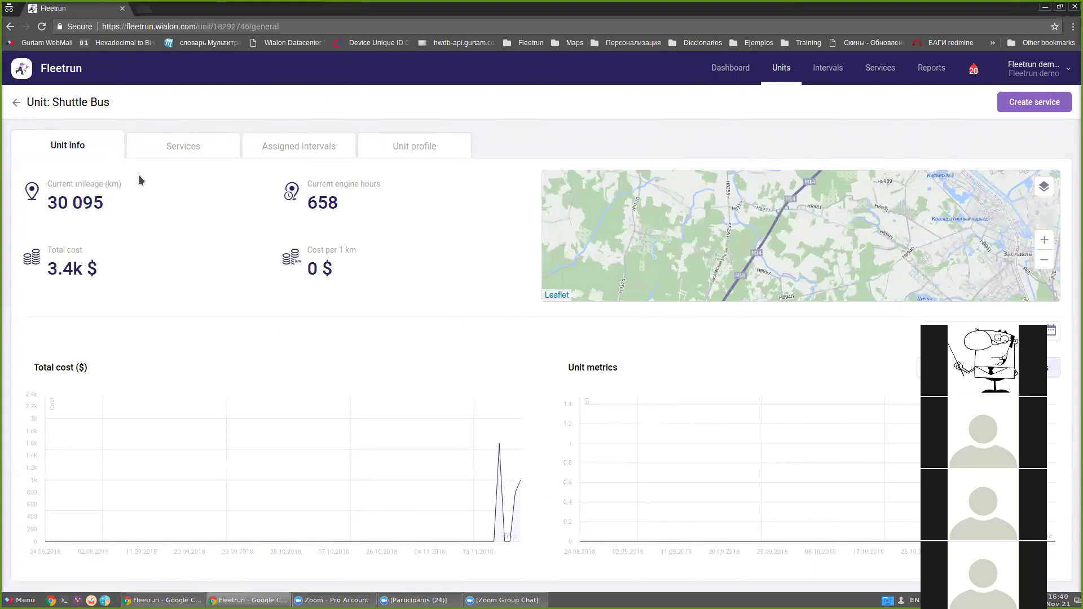
Step: Show the Shuttle Bus's upcoming services, and check the Everyday check service's details and available actions
left_click(182, 148)
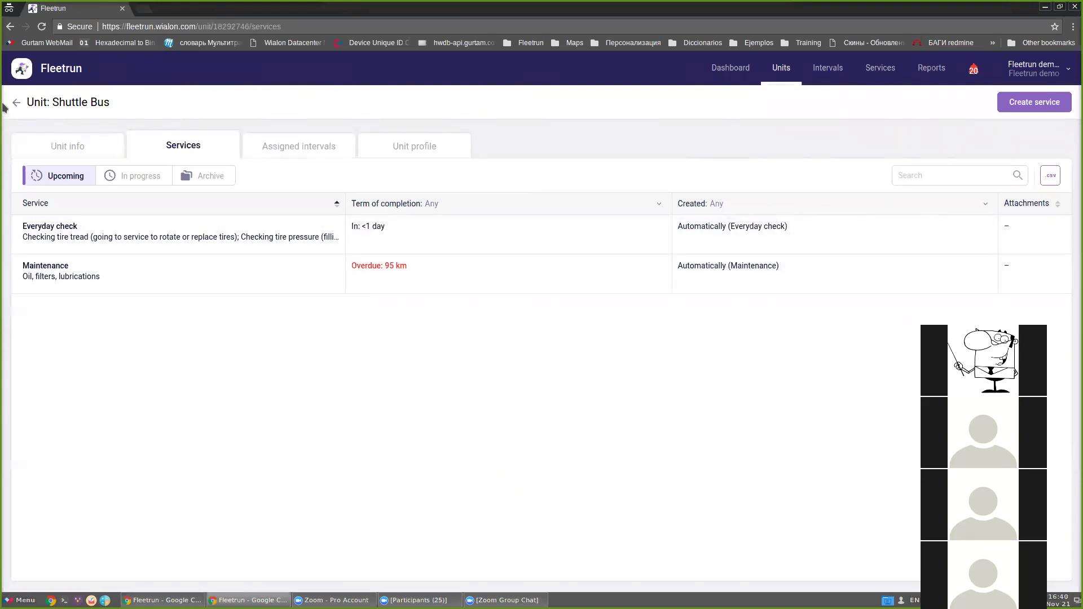
left_click(458, 235)
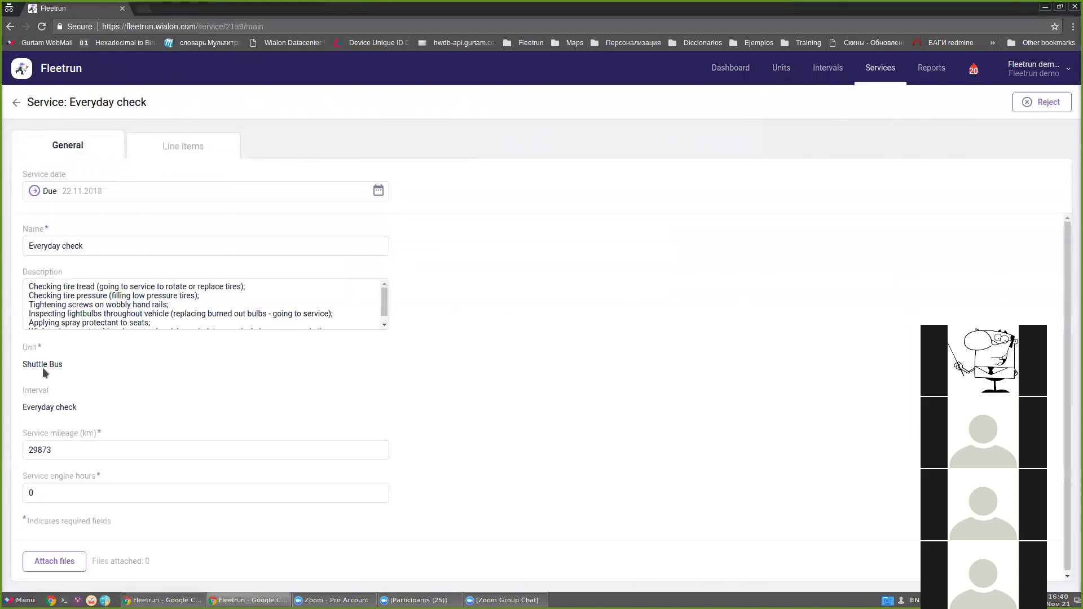
left_click(17, 102)
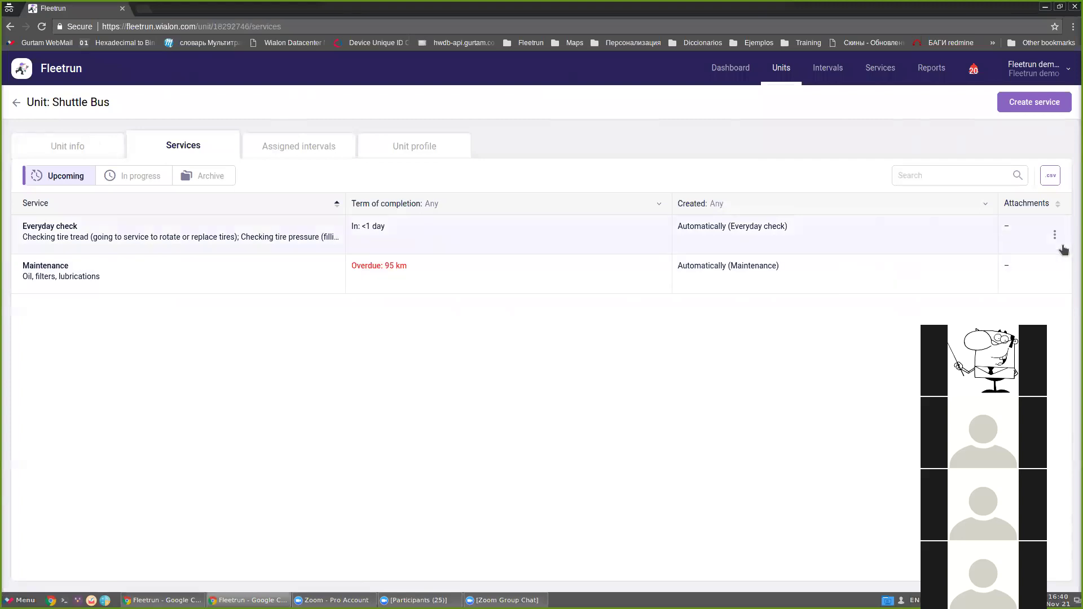
left_click(1054, 234)
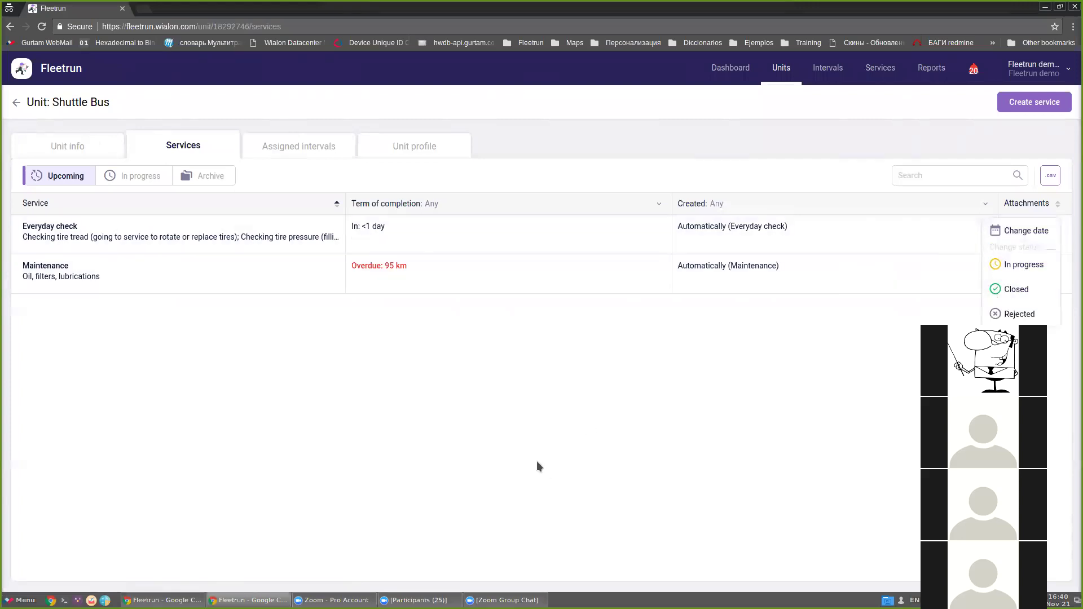
left_click(105, 333)
Step: Check the actions for the Shuttle Bus's in-progress 30-day inspection, and show the unit's archived services
left_click(149, 176)
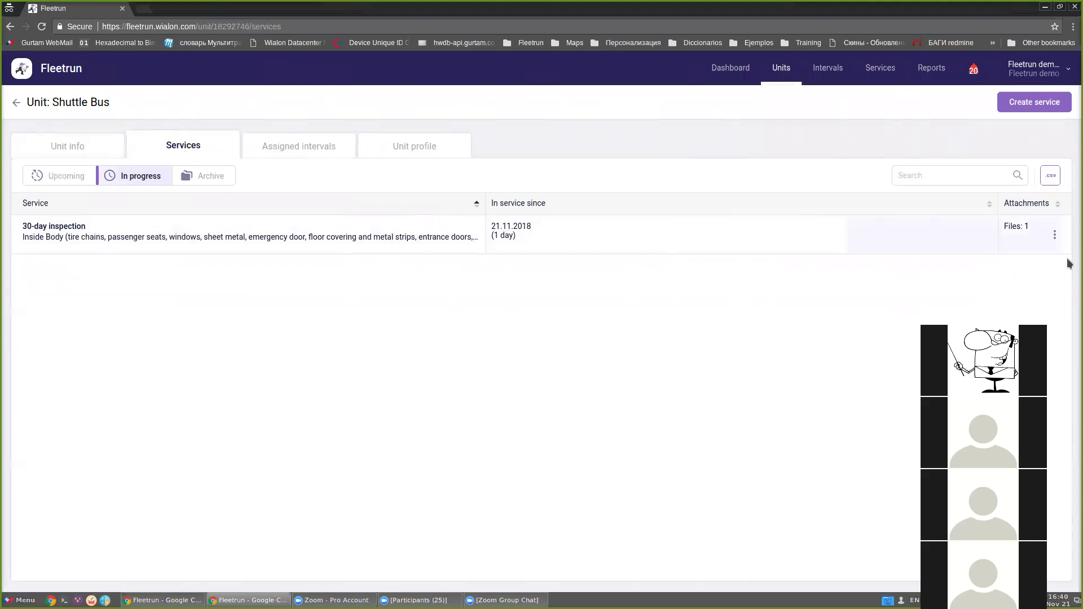
left_click(1057, 236)
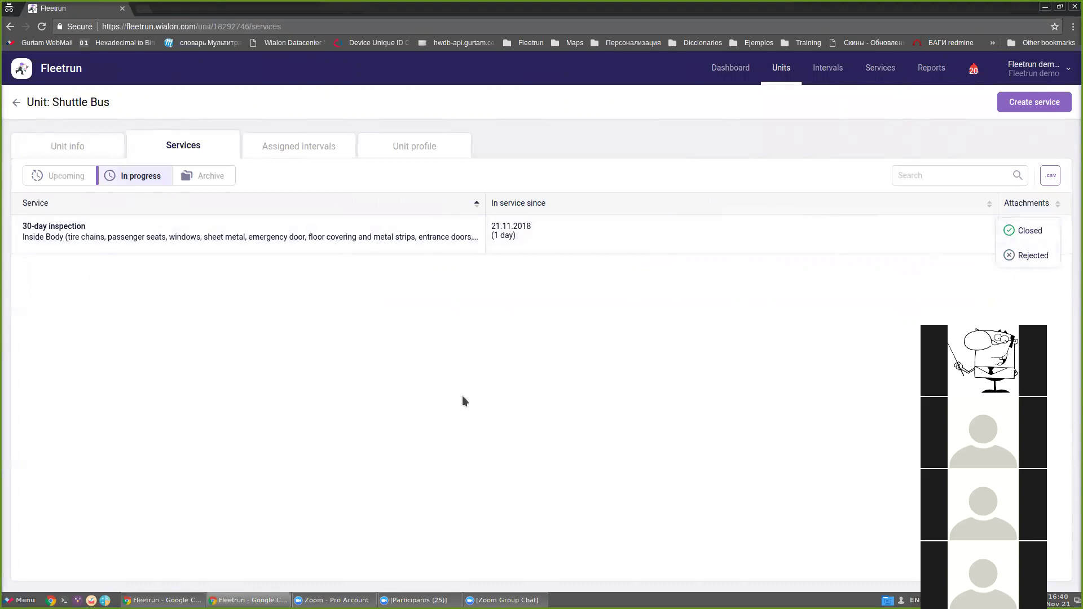
left_click(216, 192)
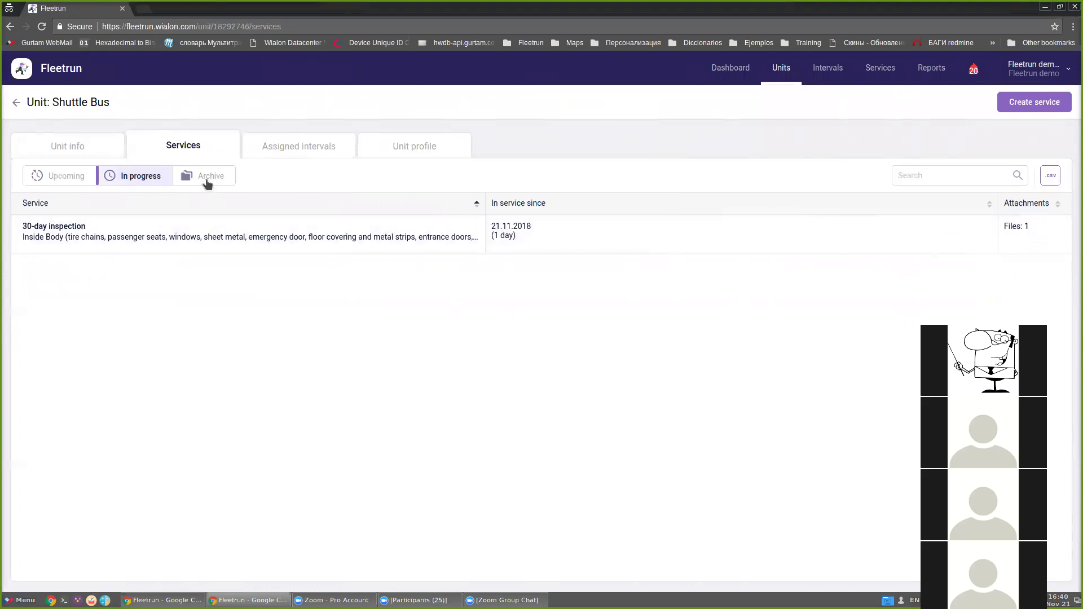
left_click(208, 177)
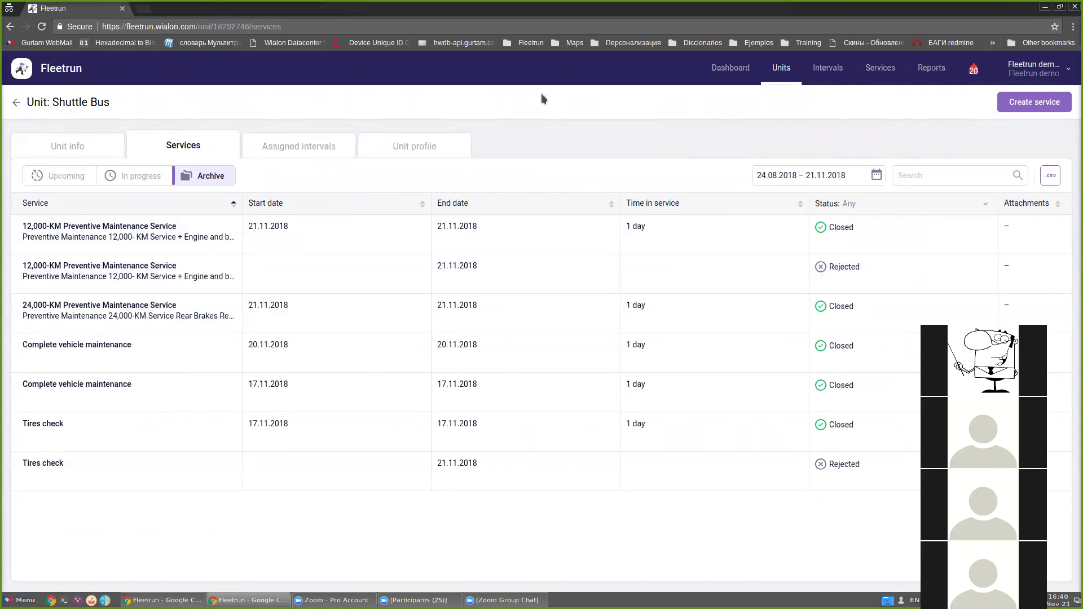
Step: In the Shuttle Bus's assigned intervals, unassign Complete vehicle maintenance and assign Tyres
left_click(299, 148)
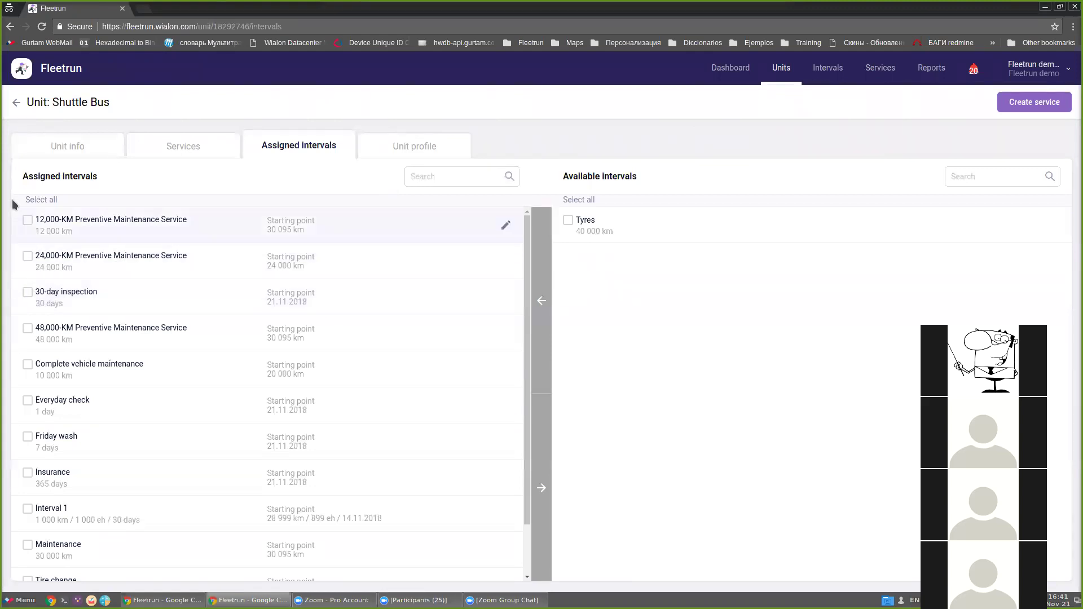
left_click(26, 219)
left_click(27, 220)
left_click(27, 365)
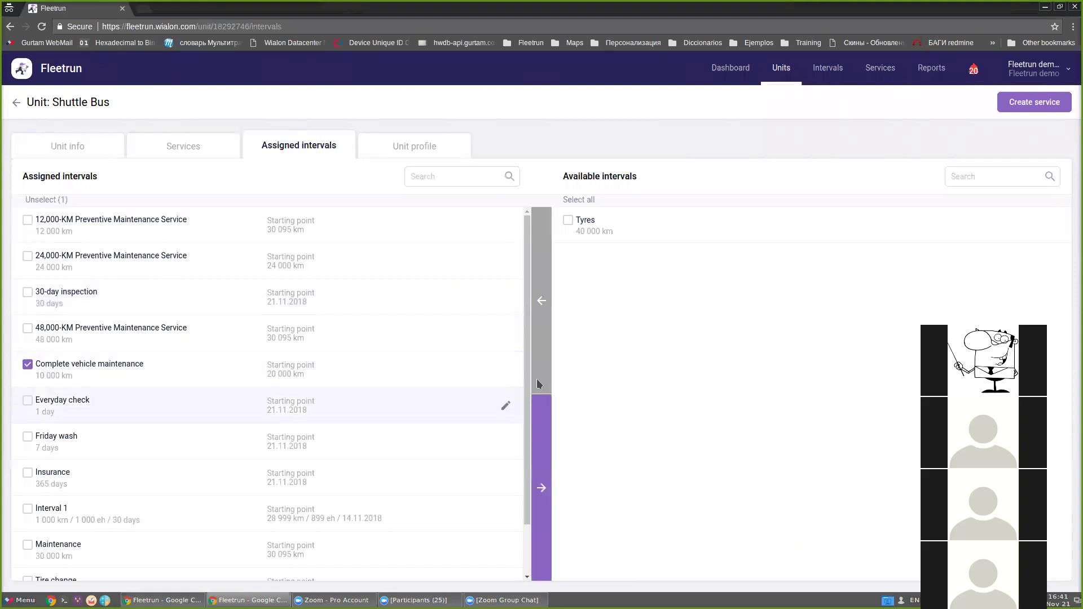
left_click(544, 446)
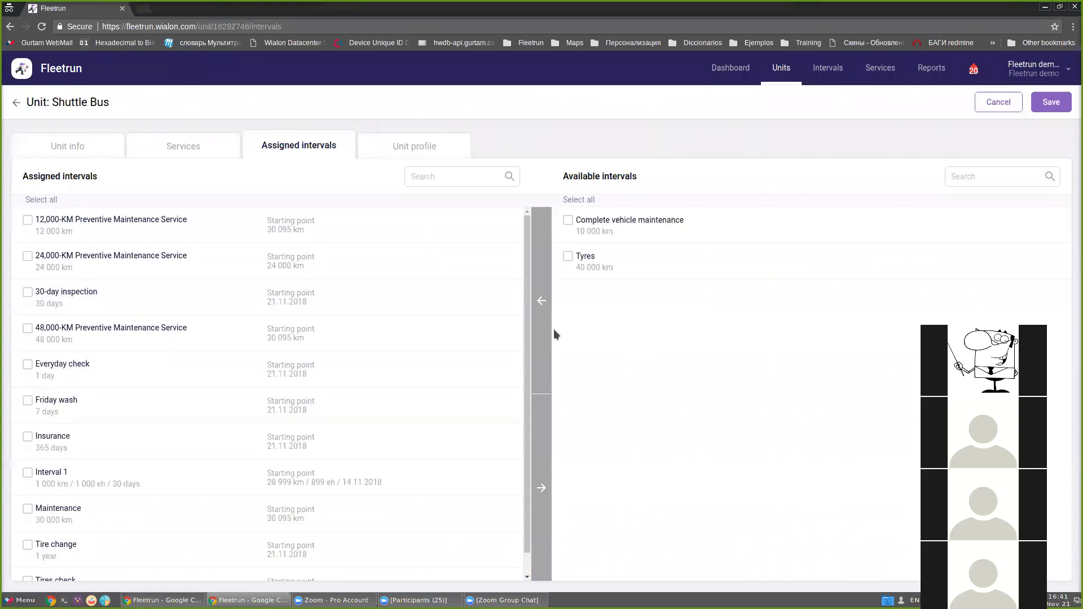
left_click(568, 257)
left_click(542, 301)
Step: Try the type Other in the Shuttle Bus's unit profile, and cancel the unsaved unit changes
left_click(388, 150)
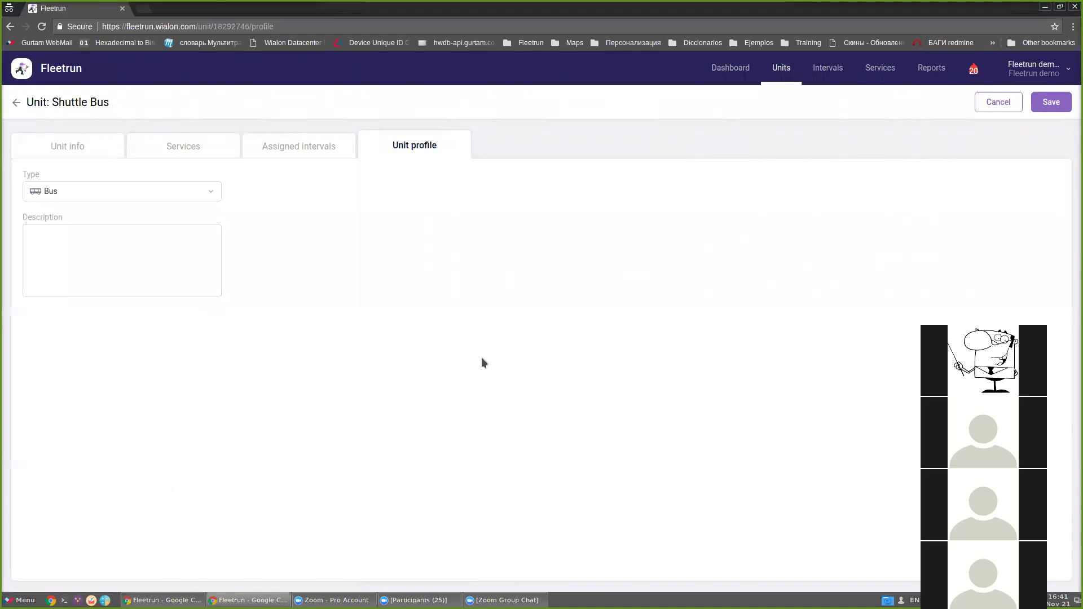
left_click(75, 190)
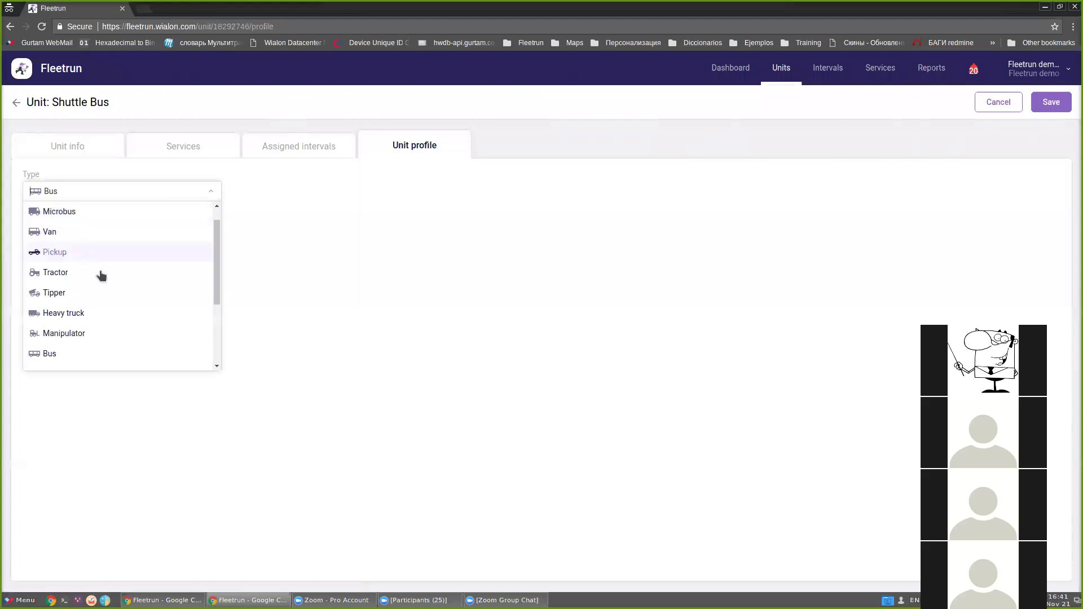
scroll(79, 346, "down", 2)
scroll(77, 341, "up", 3)
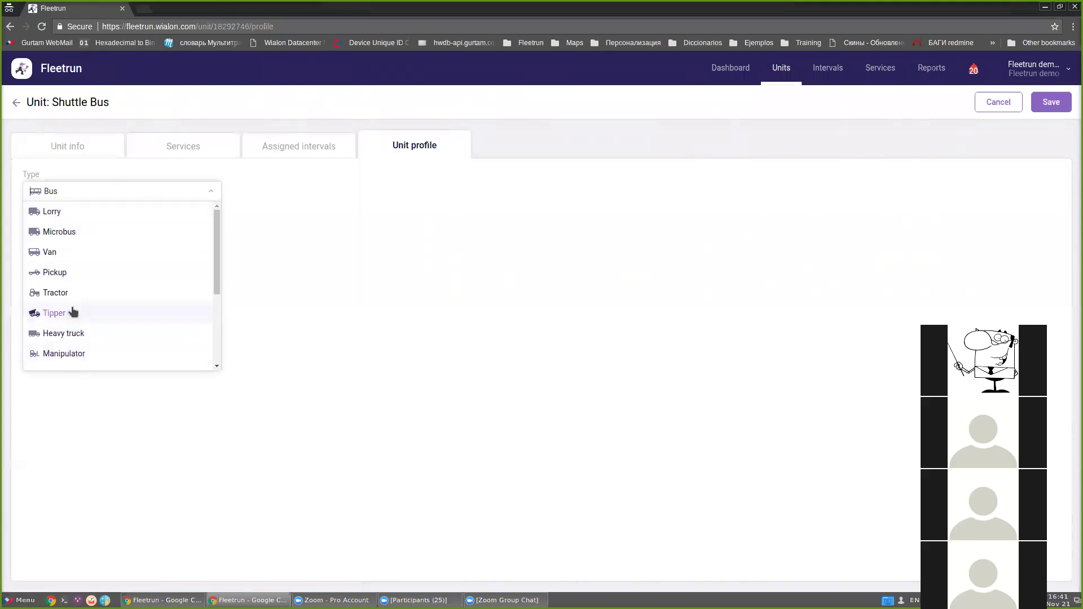
scroll(80, 314, "down", 2)
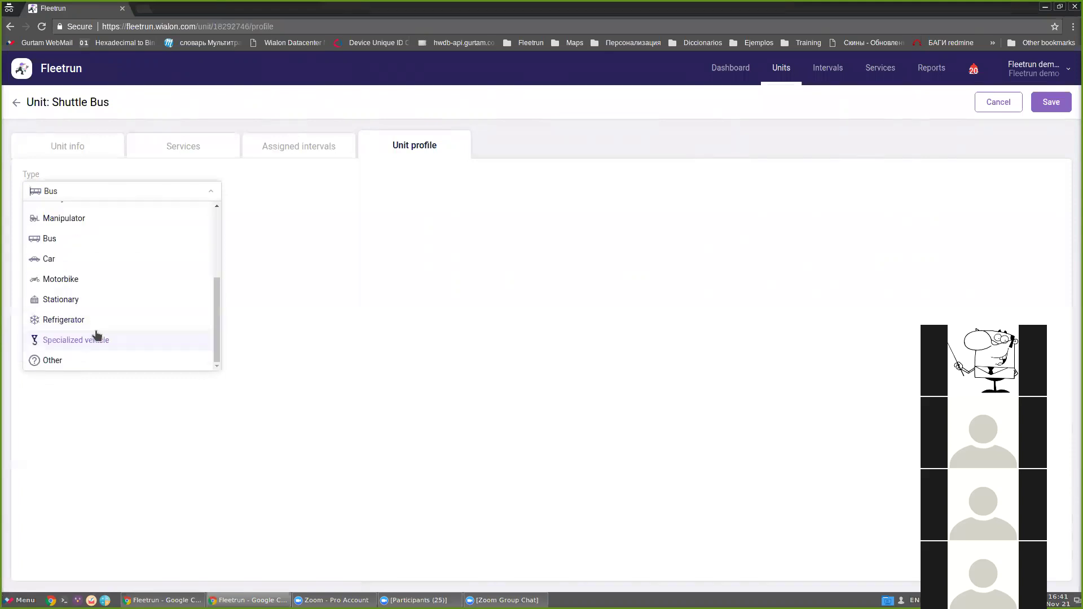
left_click(63, 361)
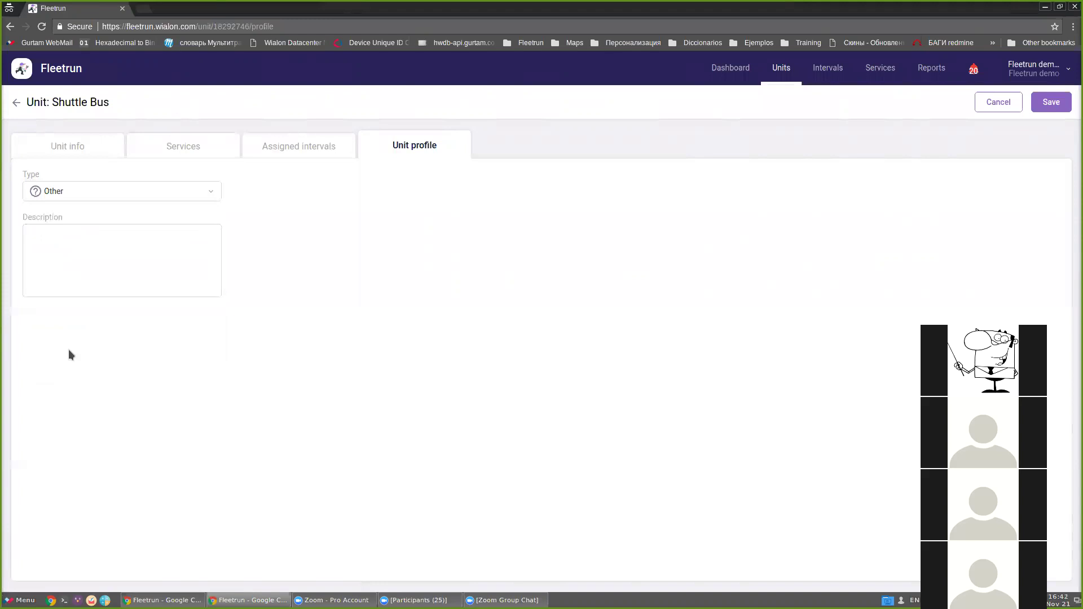
left_click(39, 272)
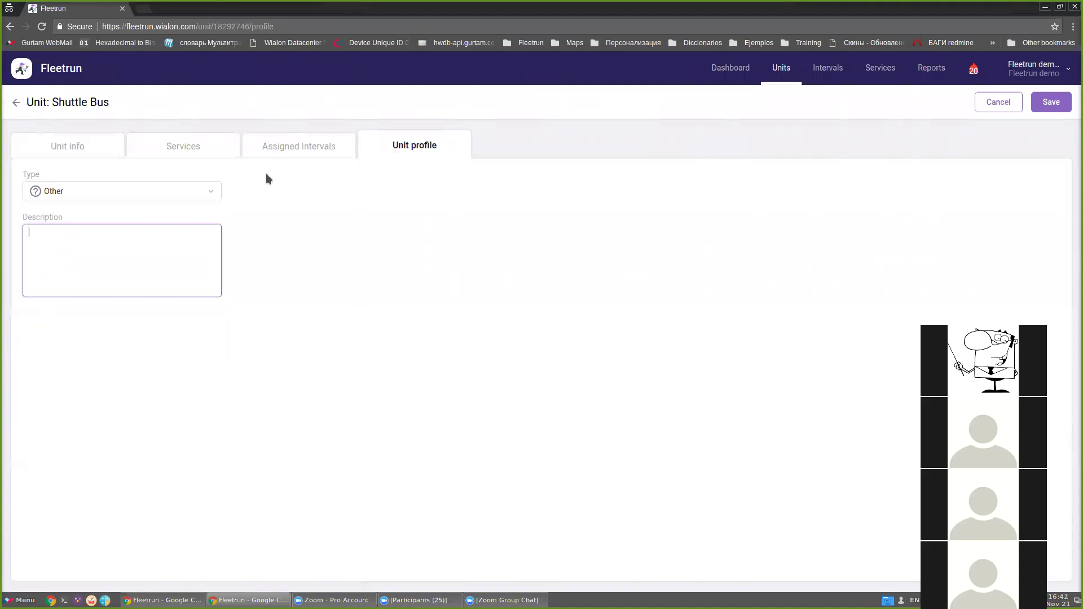
left_click(1005, 108)
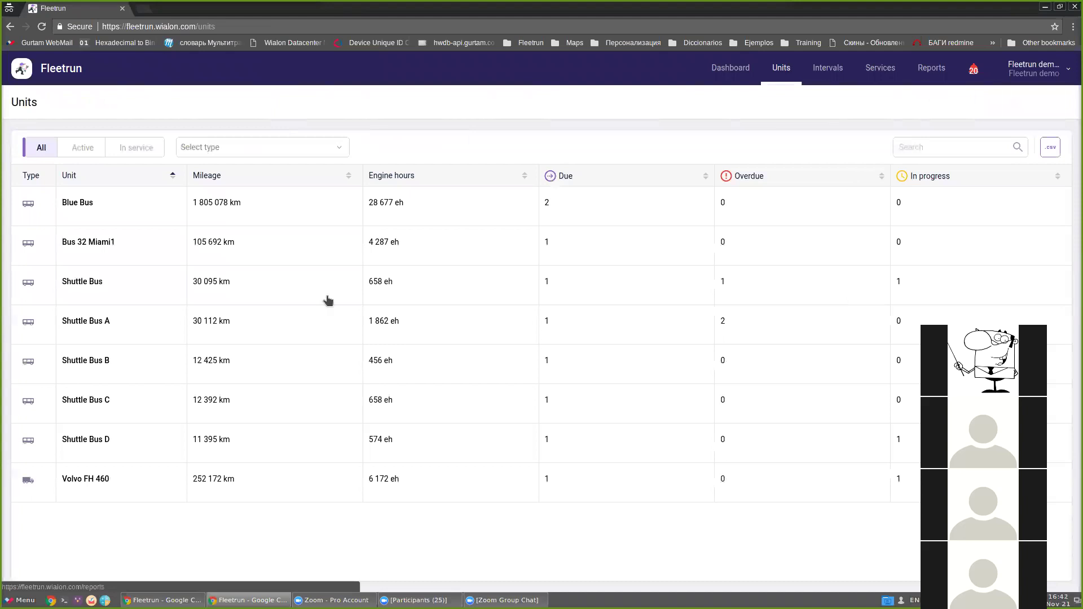
Step: Filter the list of all units by the type Bus, and show the list of maintenance intervals
left_click(219, 149)
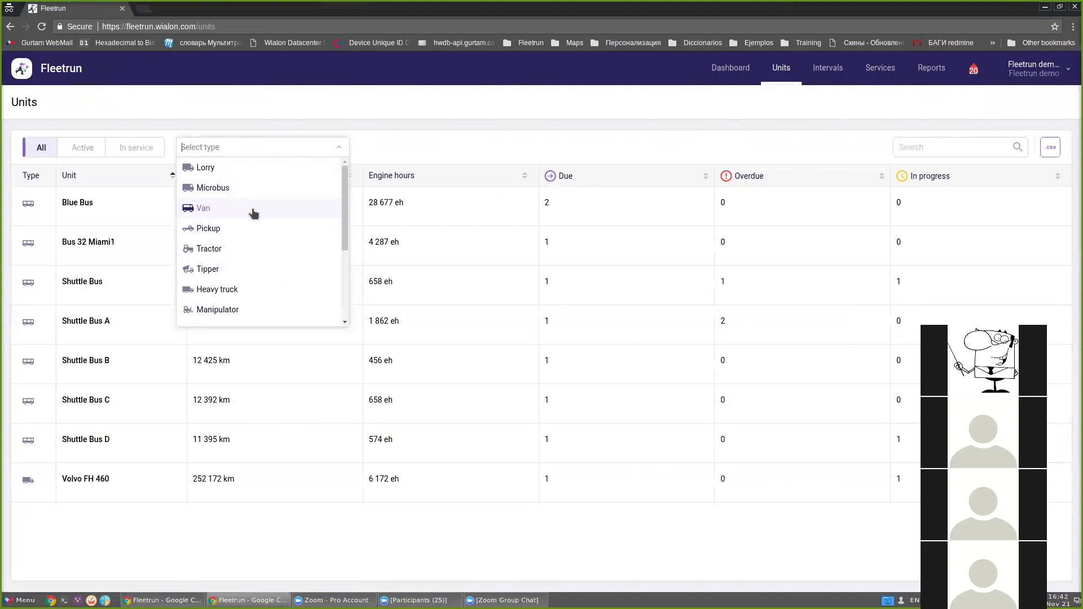
scroll(253, 258, "down", 3)
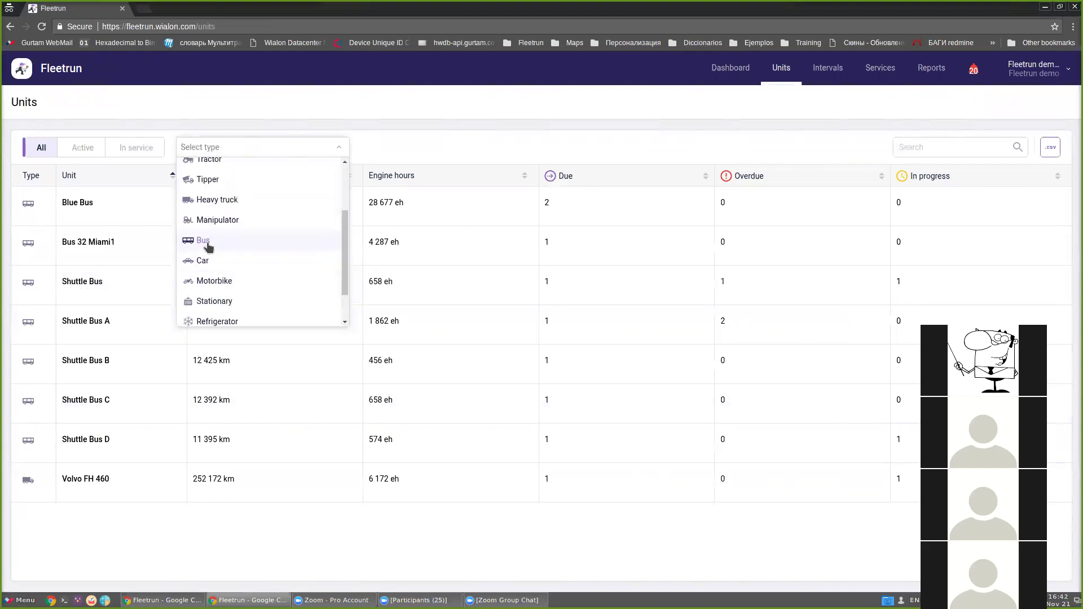
left_click(210, 246)
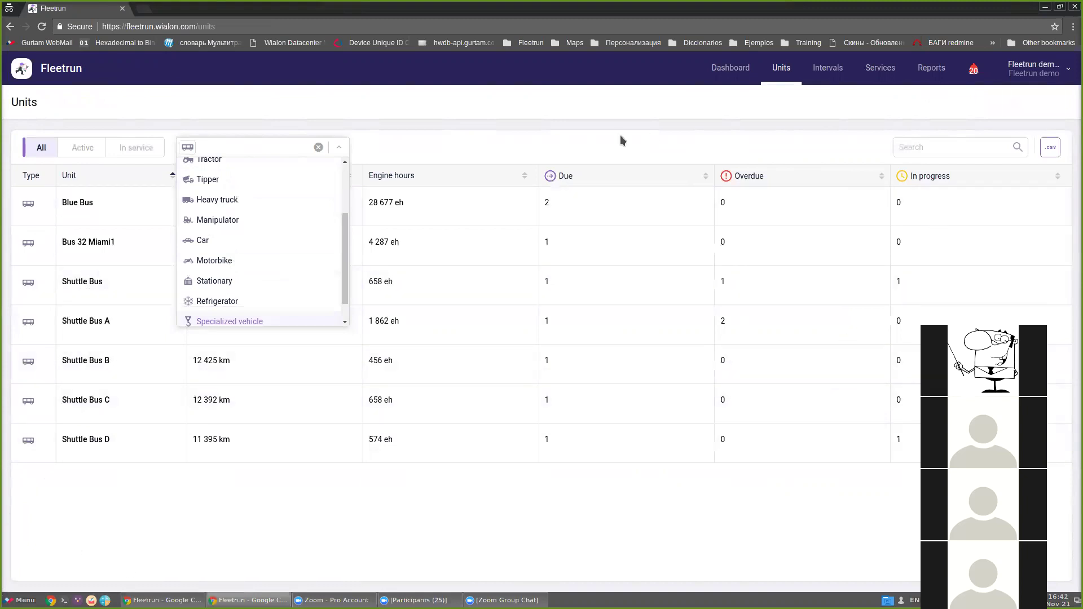
left_click(776, 79)
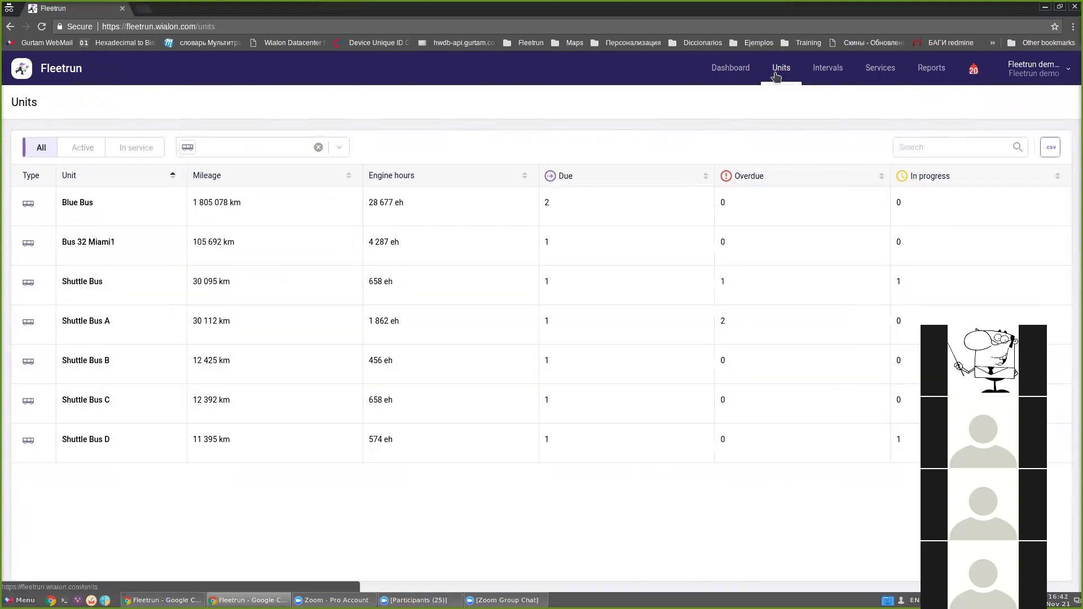
left_click(827, 70)
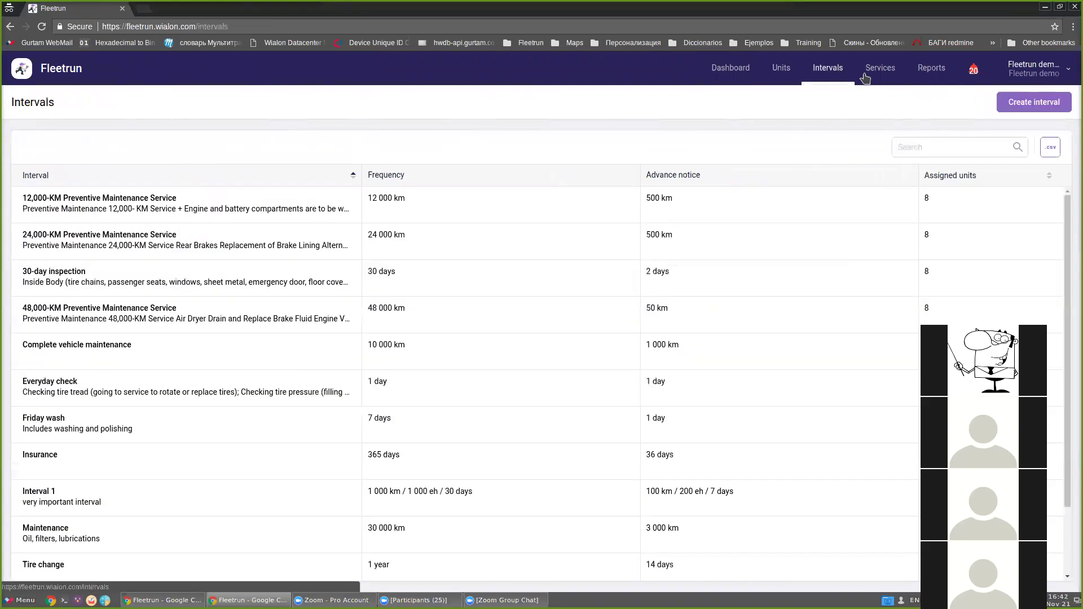
Step: Export the in-progress services to CSV, check the imported file in the LibreOffice spreadsheet, and close it
left_click(871, 78)
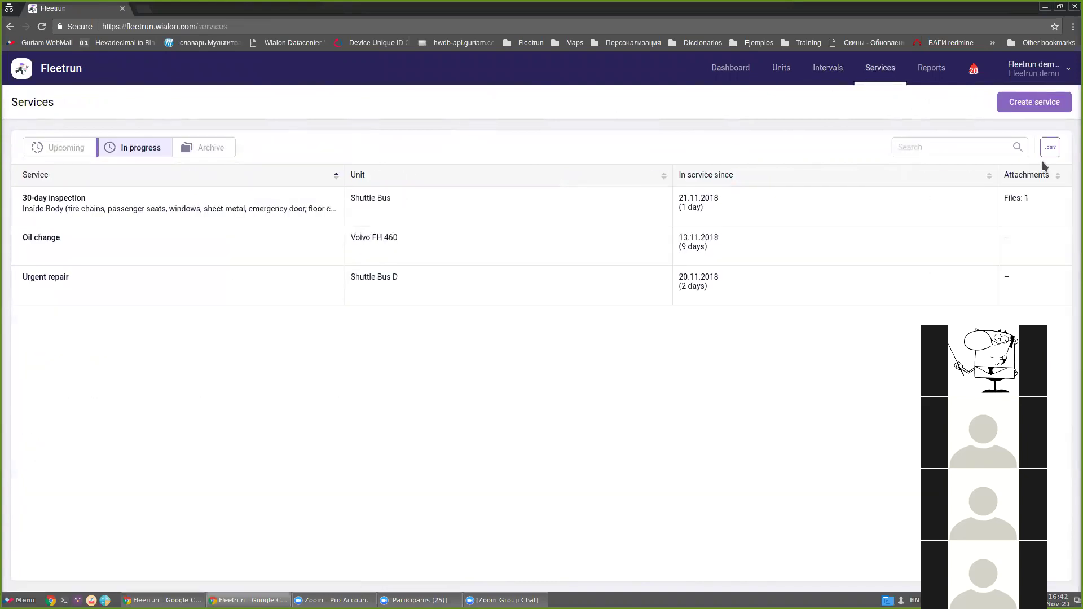
left_click(1052, 148)
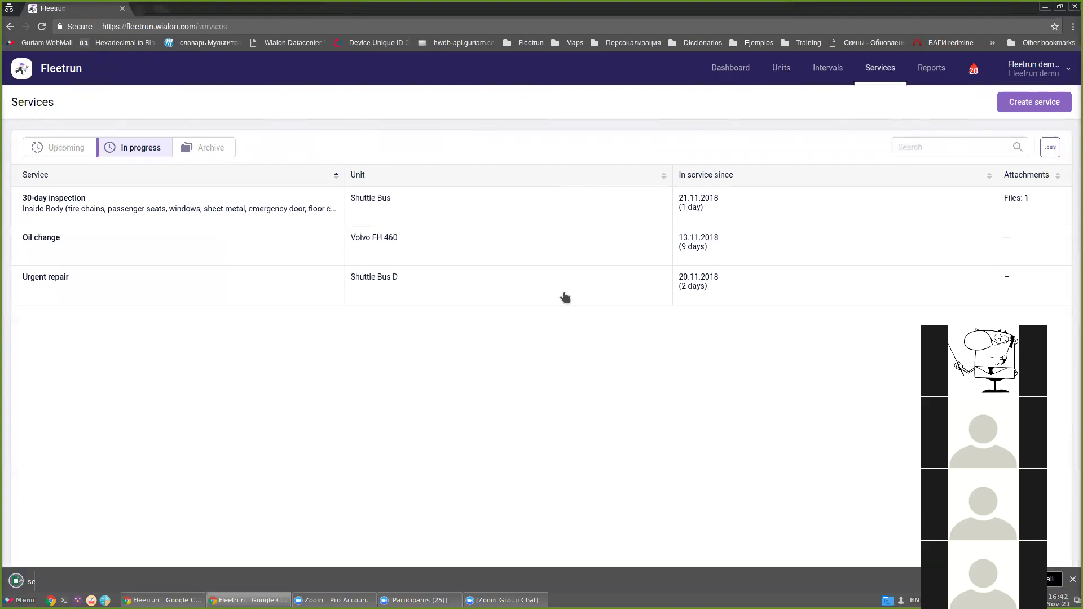
left_click(48, 585)
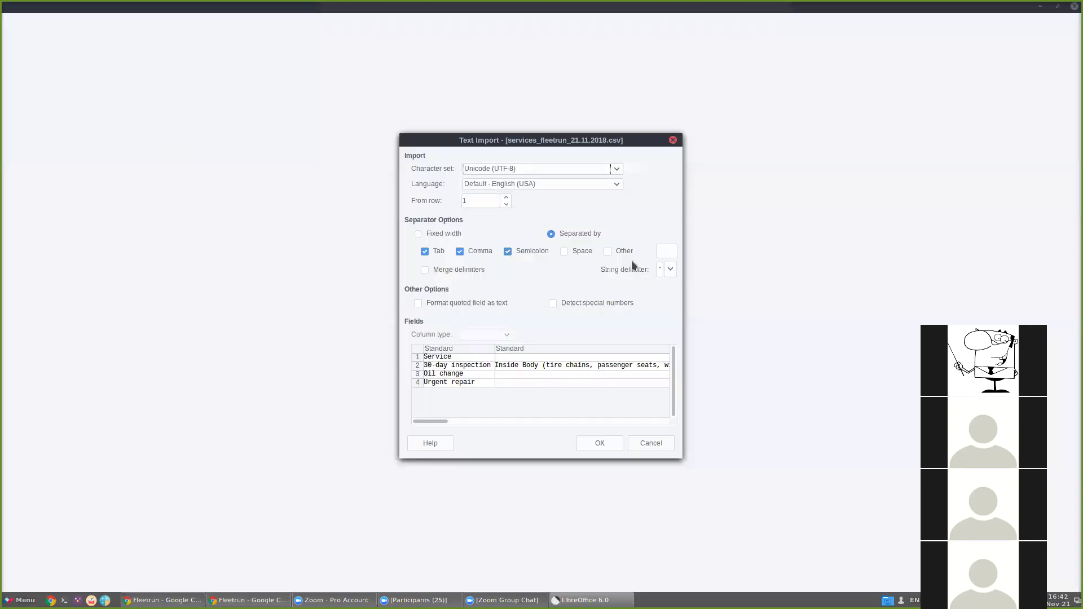
left_click(599, 442)
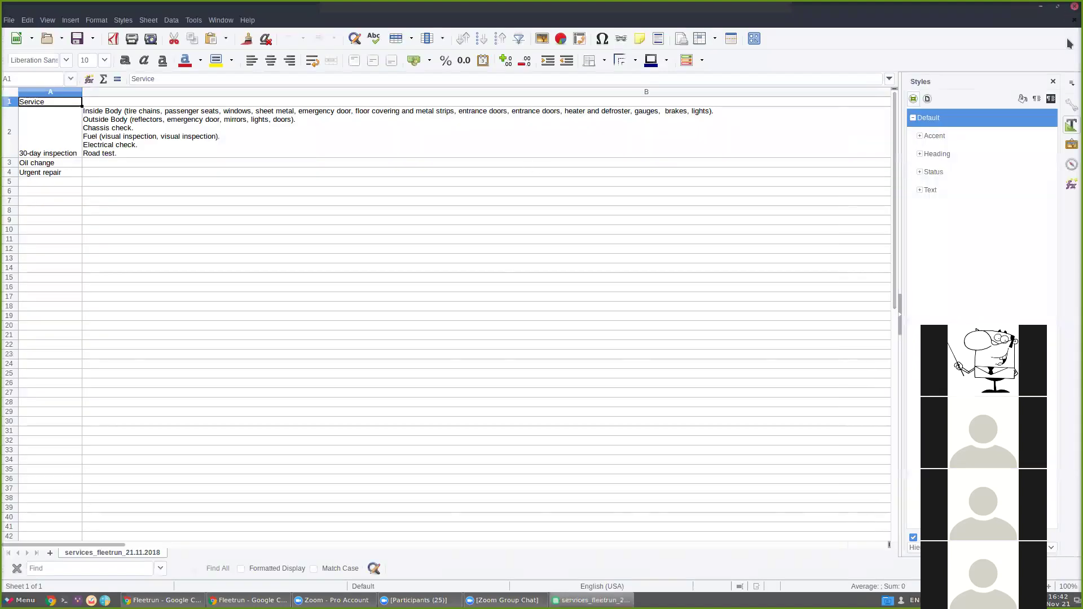
left_click(1072, 7)
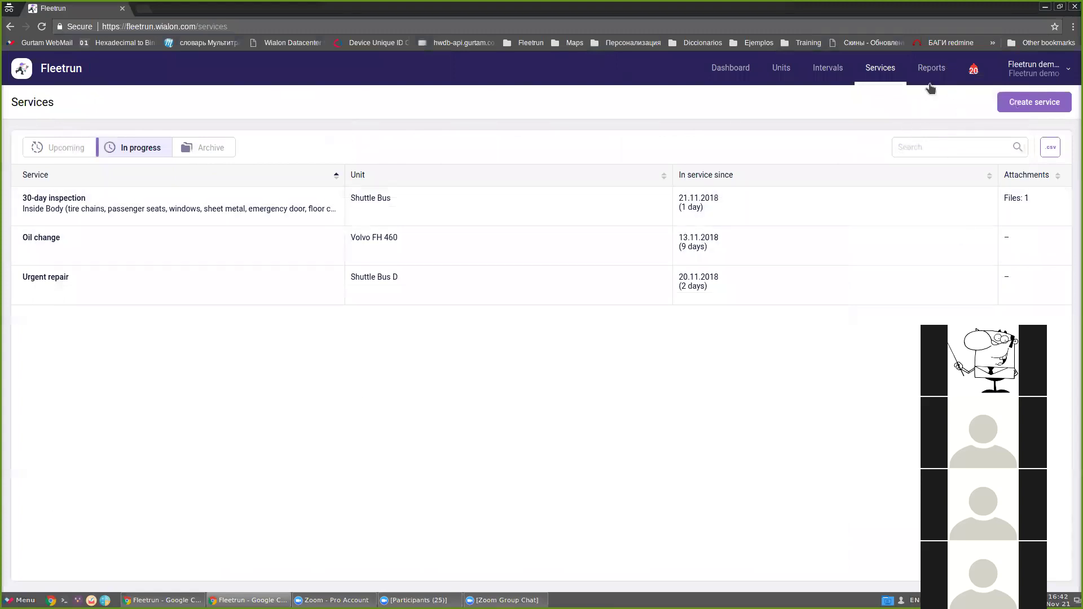
Step: Revisit the lists of units and intervals, and return to the in-progress services
left_click(777, 76)
left_click(828, 79)
left_click(883, 78)
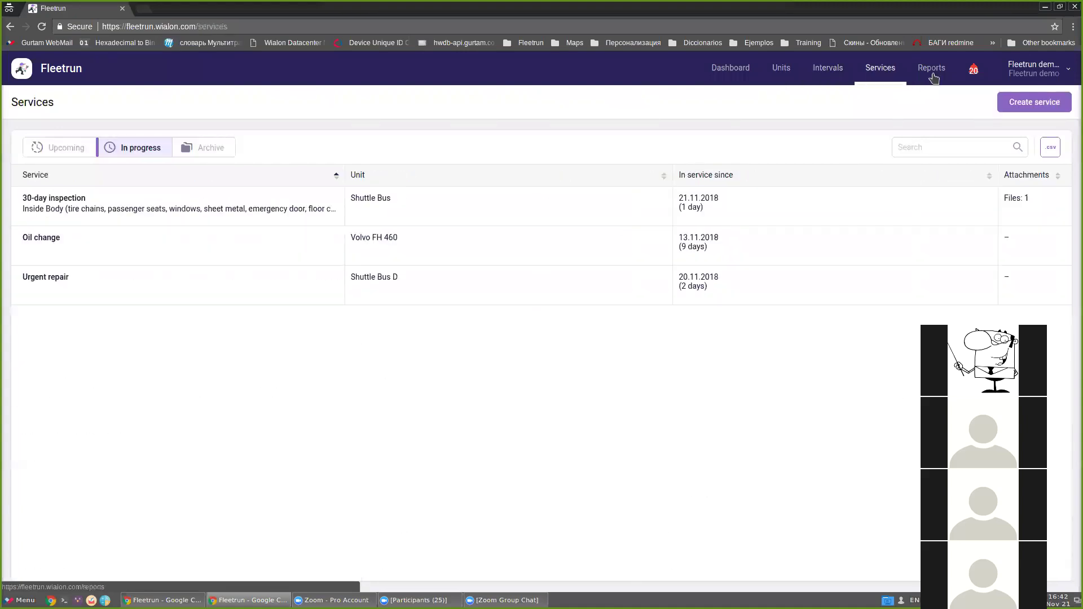
Step: Start setting up a report and choose Fleet archived services as the report type
left_click(931, 69)
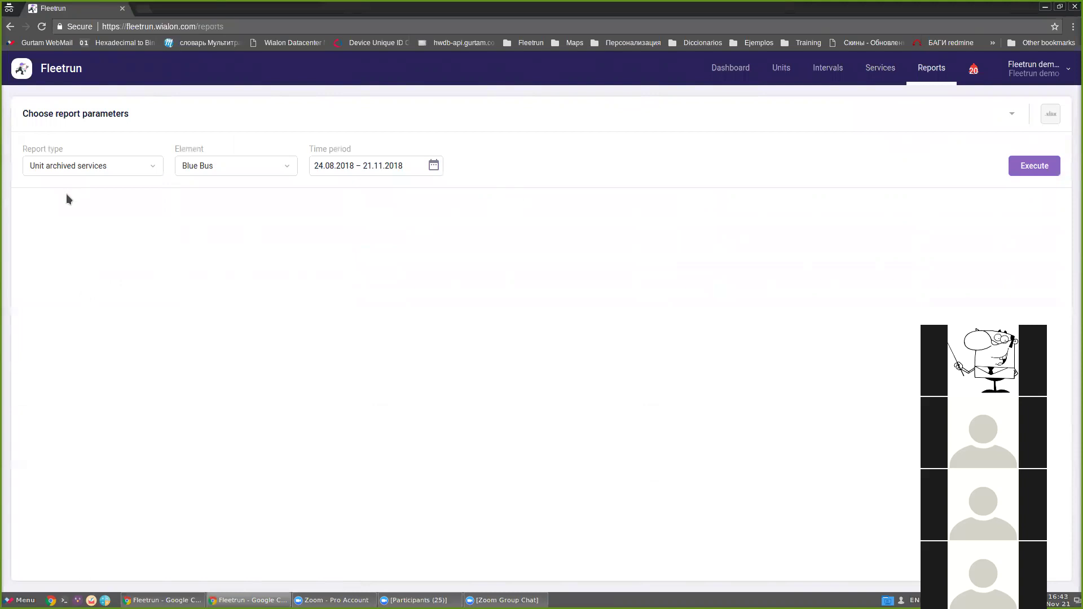
left_click(79, 170)
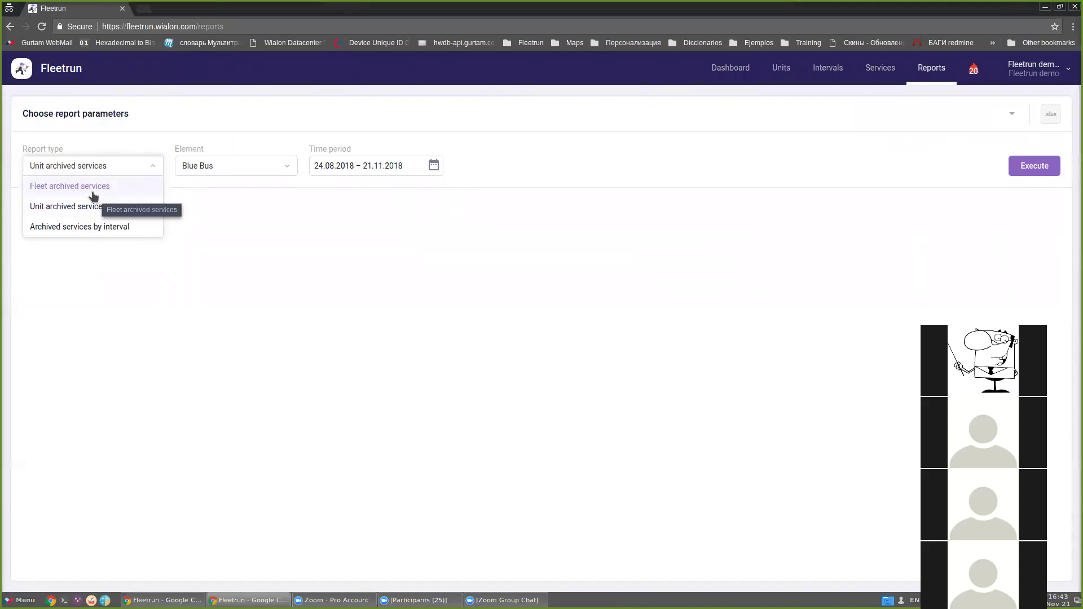
left_click(107, 231)
left_click(88, 166)
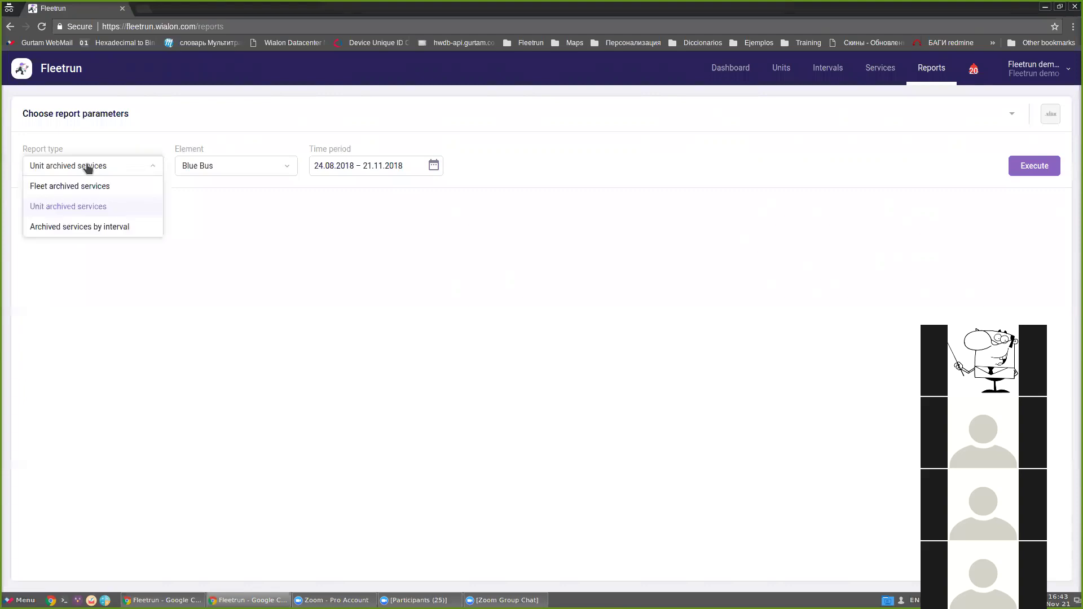
left_click(72, 188)
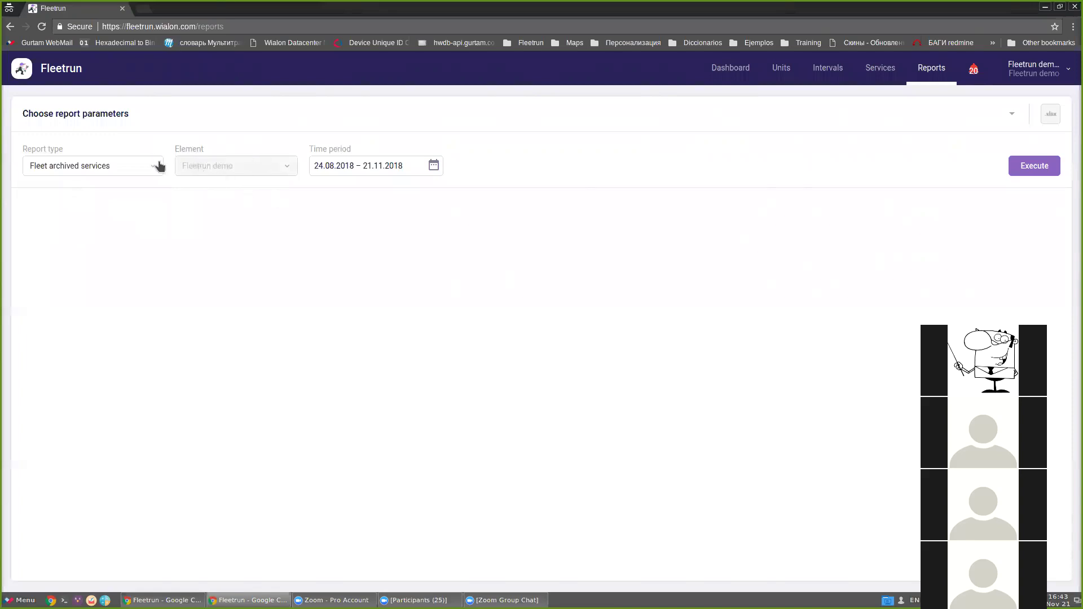
Step: Set the report's time period to 01.11.2018 – 21.11.2018 and save it
left_click(401, 171)
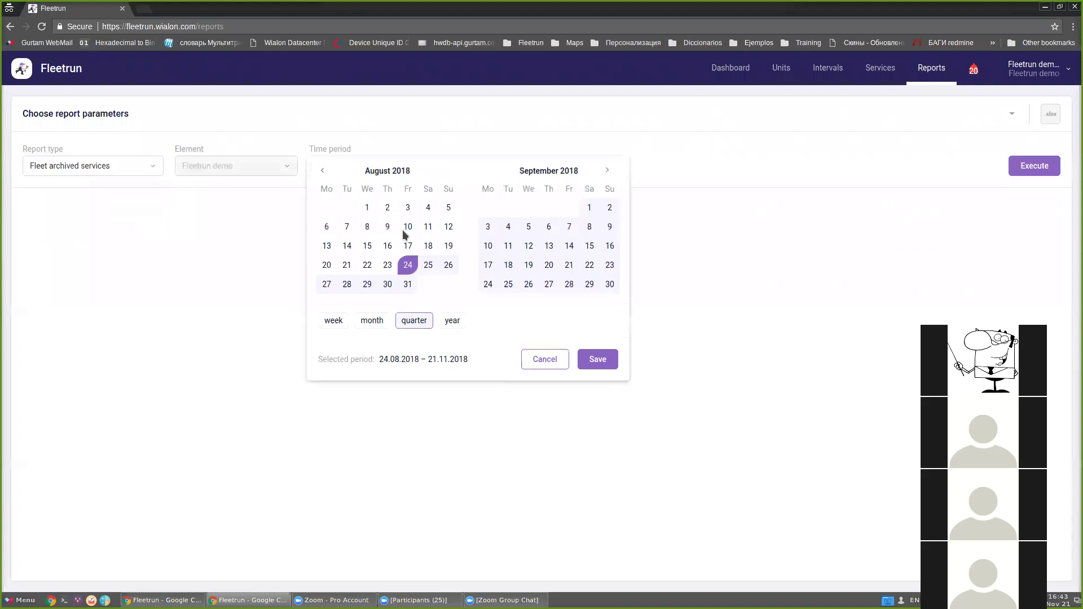
left_click(606, 170)
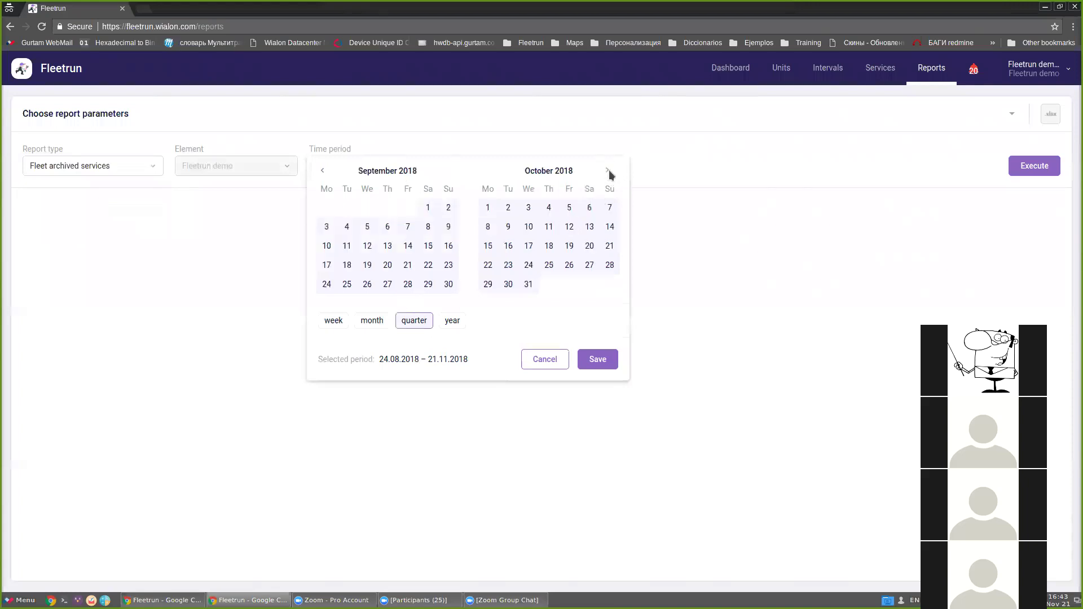
left_click(607, 170)
left_click(550, 208)
left_click(529, 264)
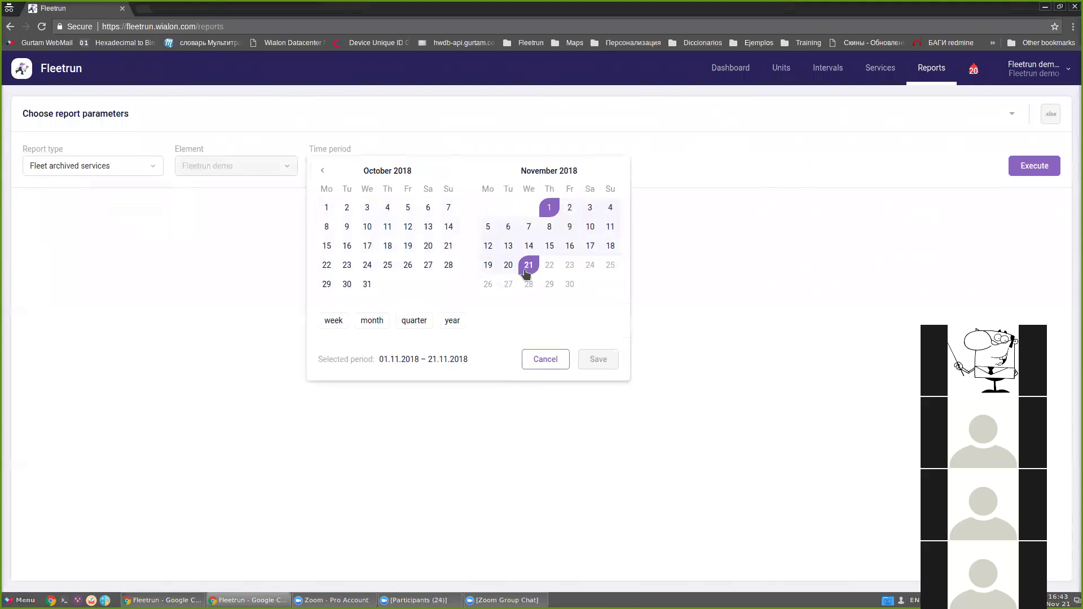
left_click(600, 363)
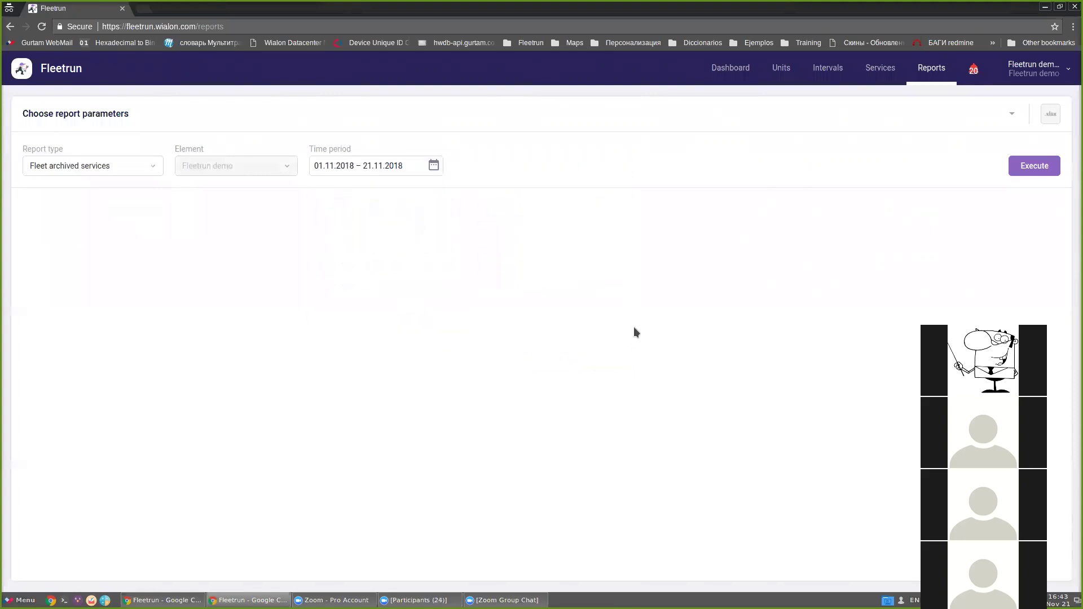
Step: Execute the fleet archived services report and look through its rows and columns
left_click(1042, 169)
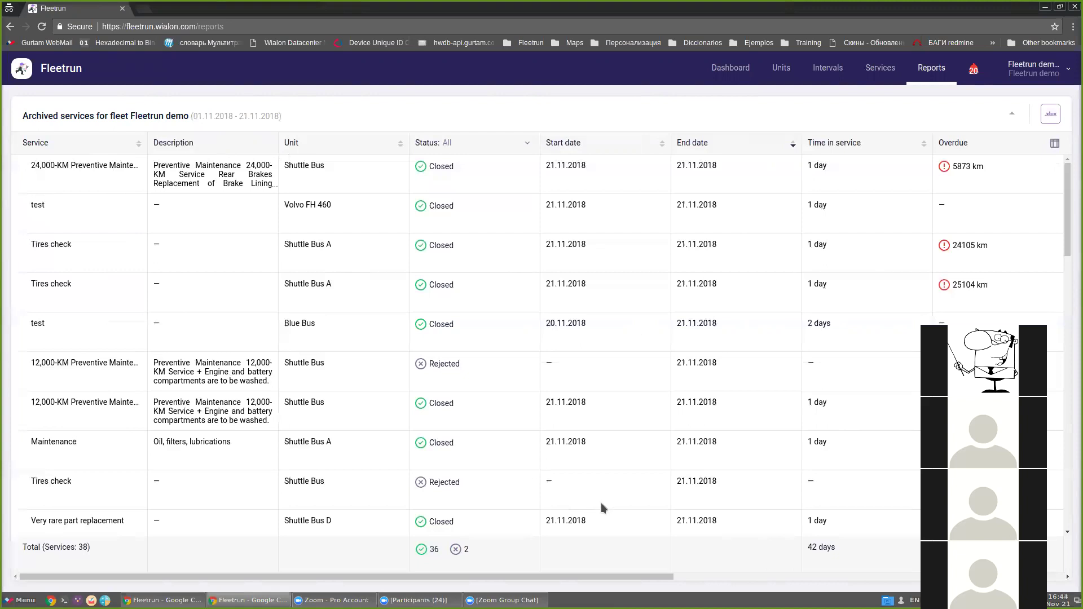
scroll(382, 509, "down", 1)
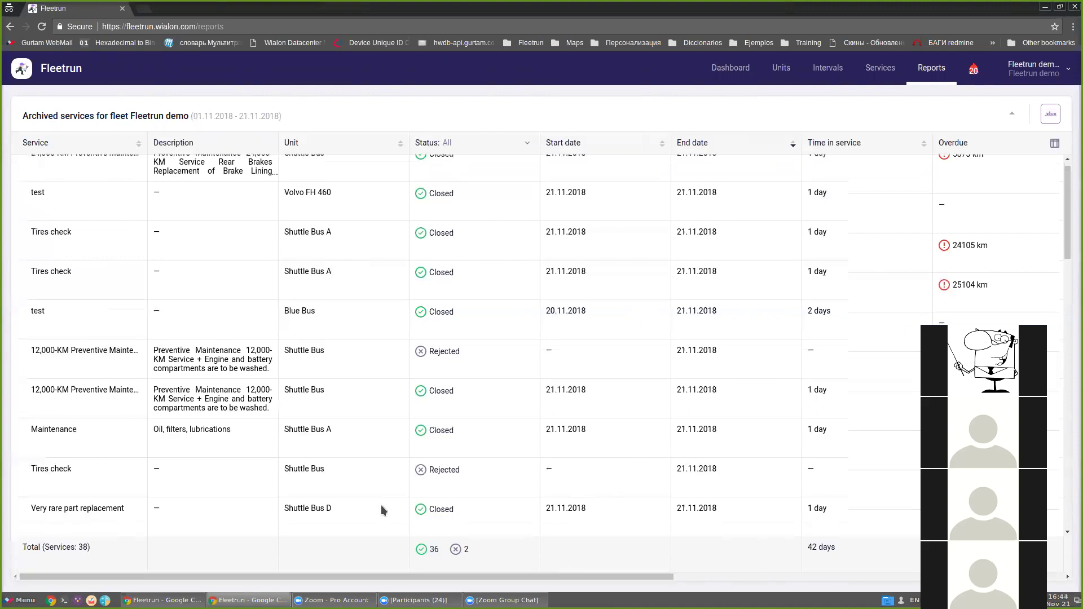
scroll(381, 510, "down", 15)
scroll(634, 479, "up", 15)
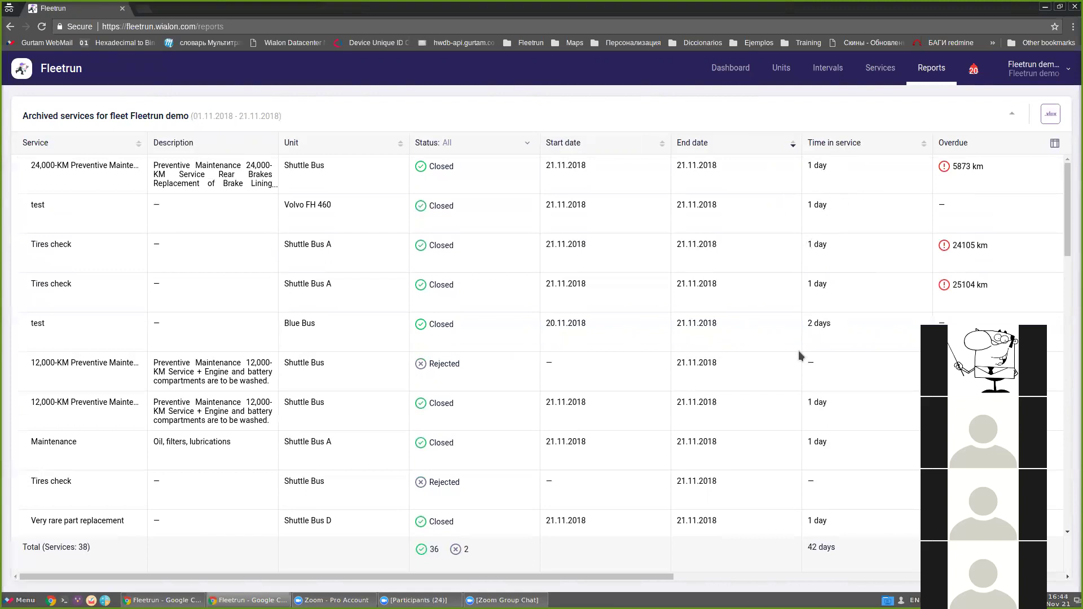
scroll(794, 378, "down", 6)
scroll(833, 515, "up", 6)
left_click_drag(324, 579, 51, 581)
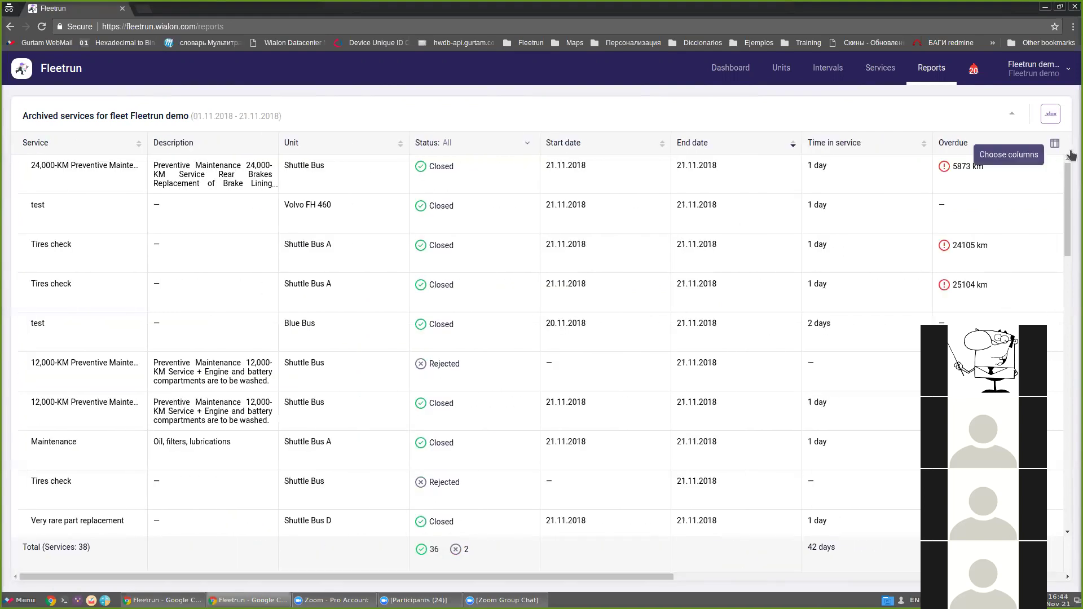
Step: Hide the End date, Status and Unit columns in the fleet report, and export it as an XLSX file
left_click(1052, 144)
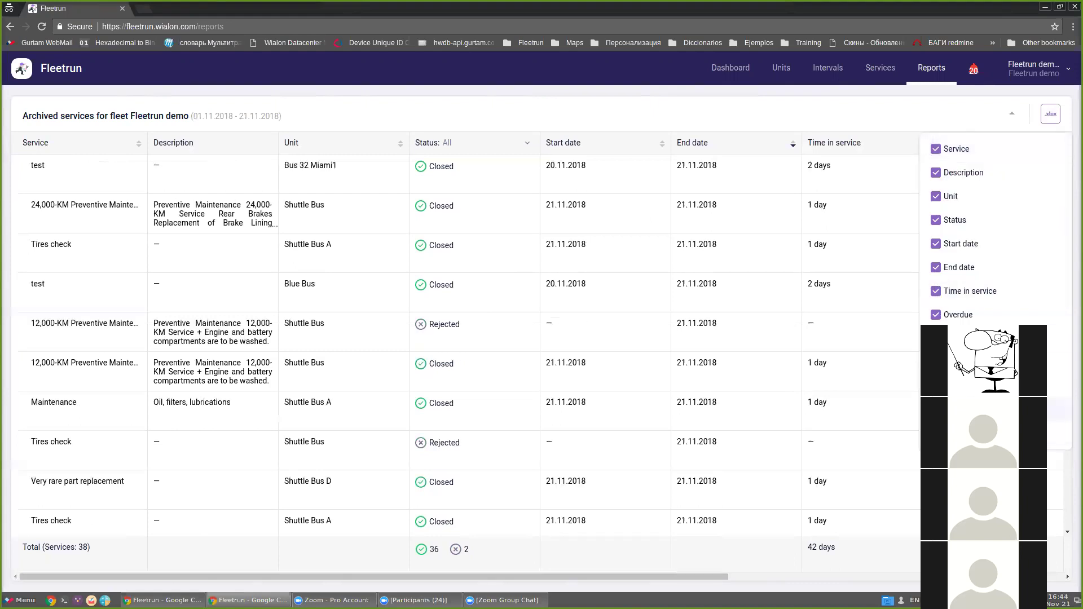
left_click(936, 267)
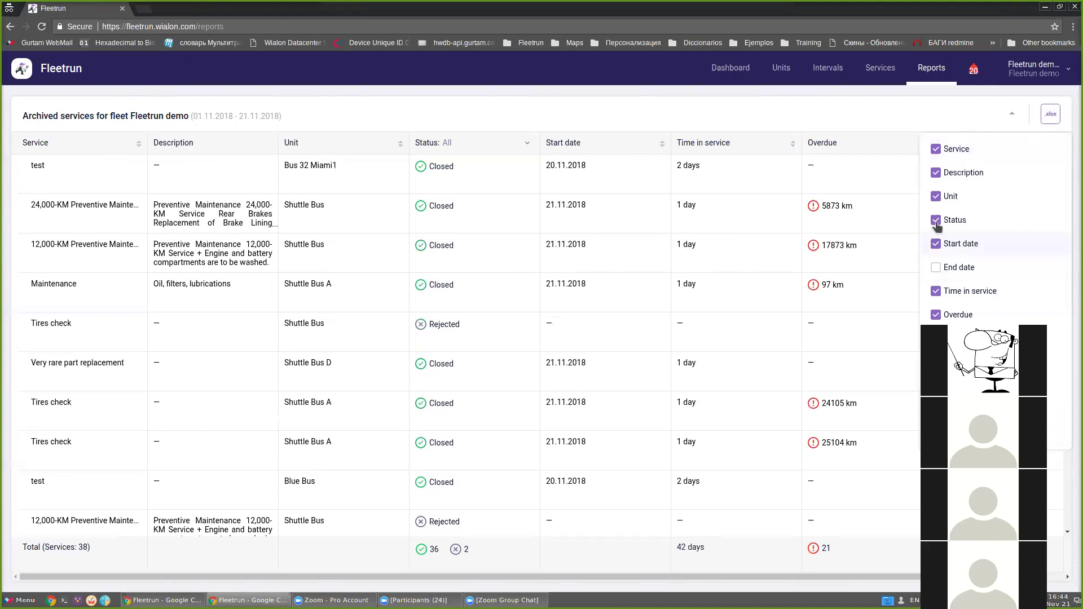
left_click(936, 220)
left_click(936, 196)
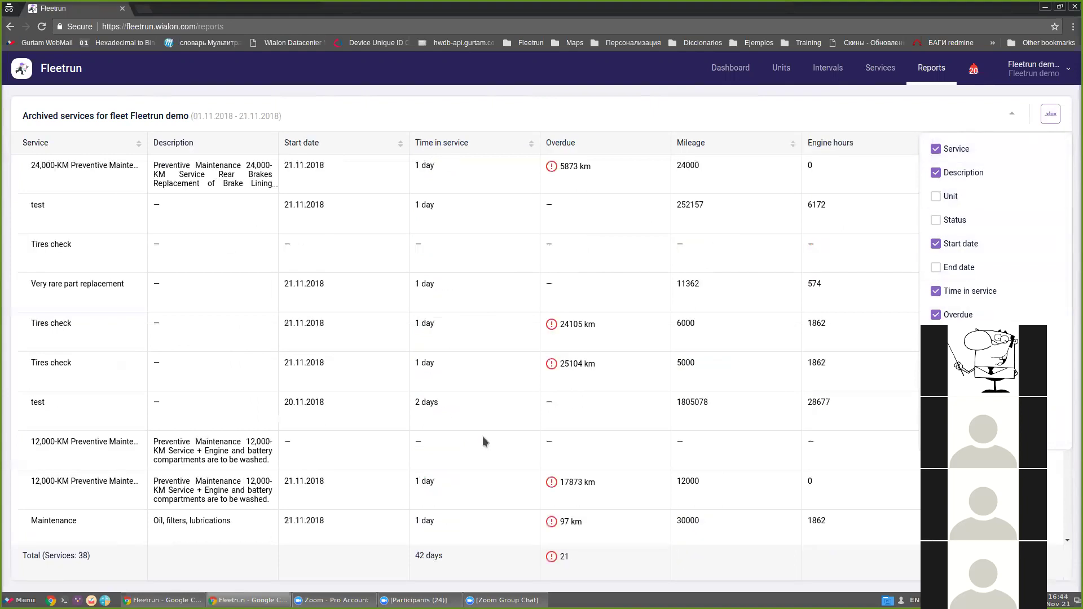
left_click(829, 118)
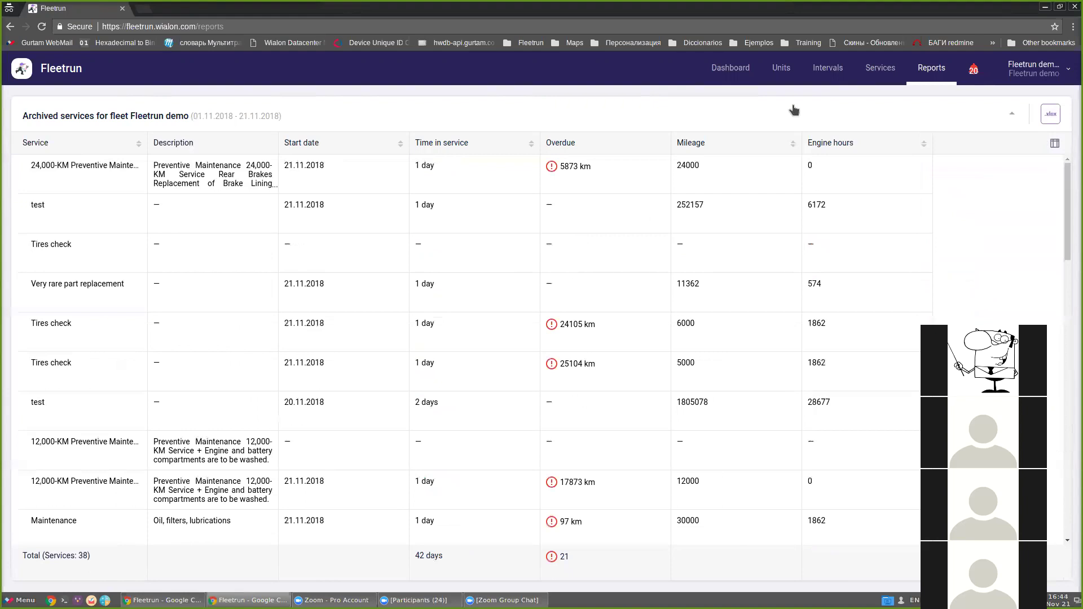
left_click(1050, 116)
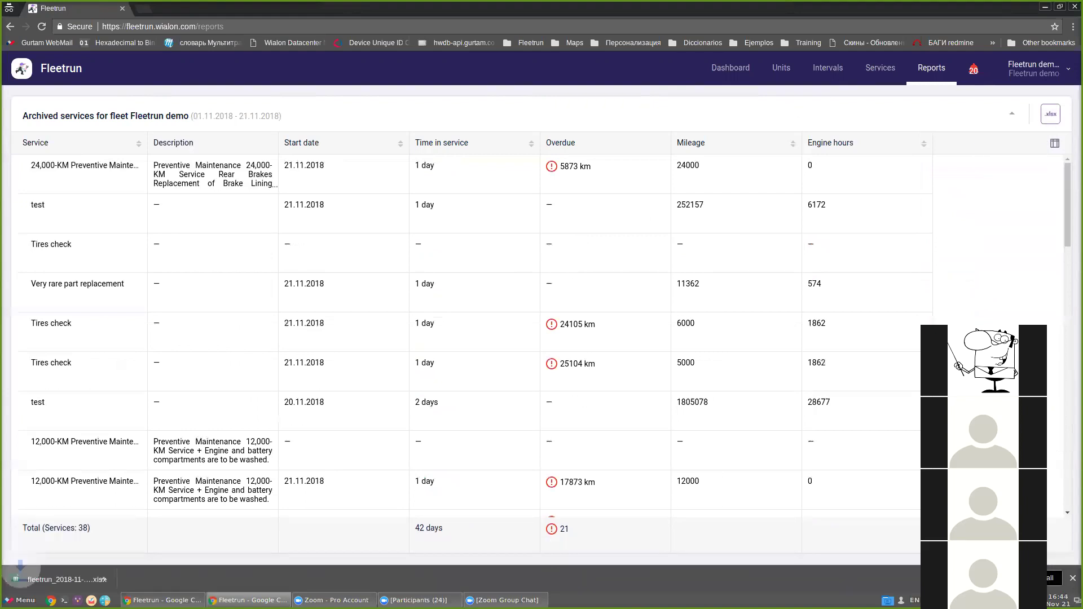
left_click(403, 112)
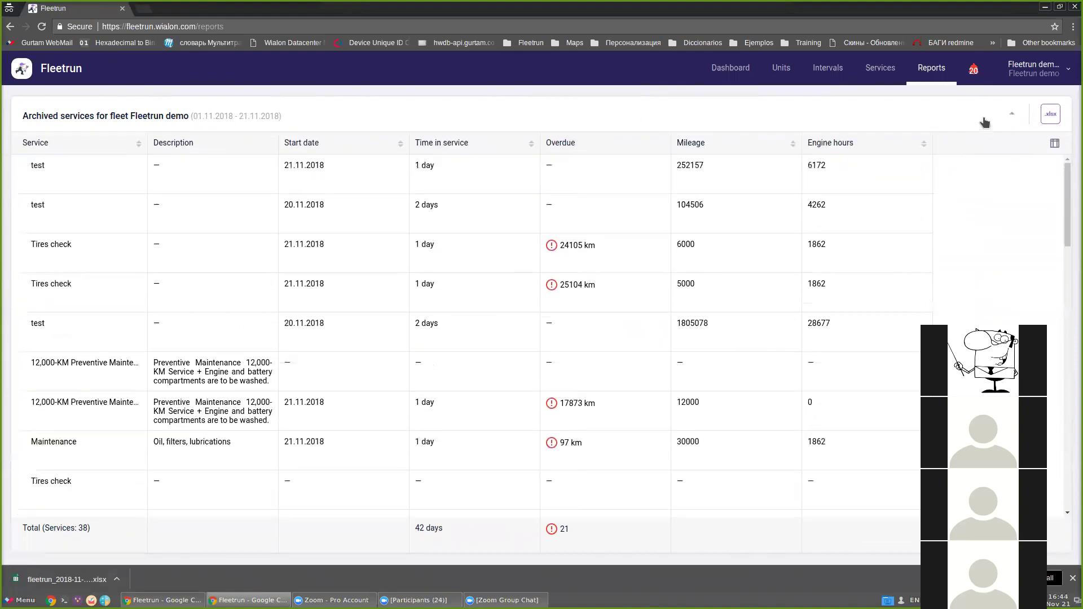
Step: Change the report type to Unit archived services with Shuttle Bus as the element, and execute the report
left_click(1012, 115)
left_click(84, 171)
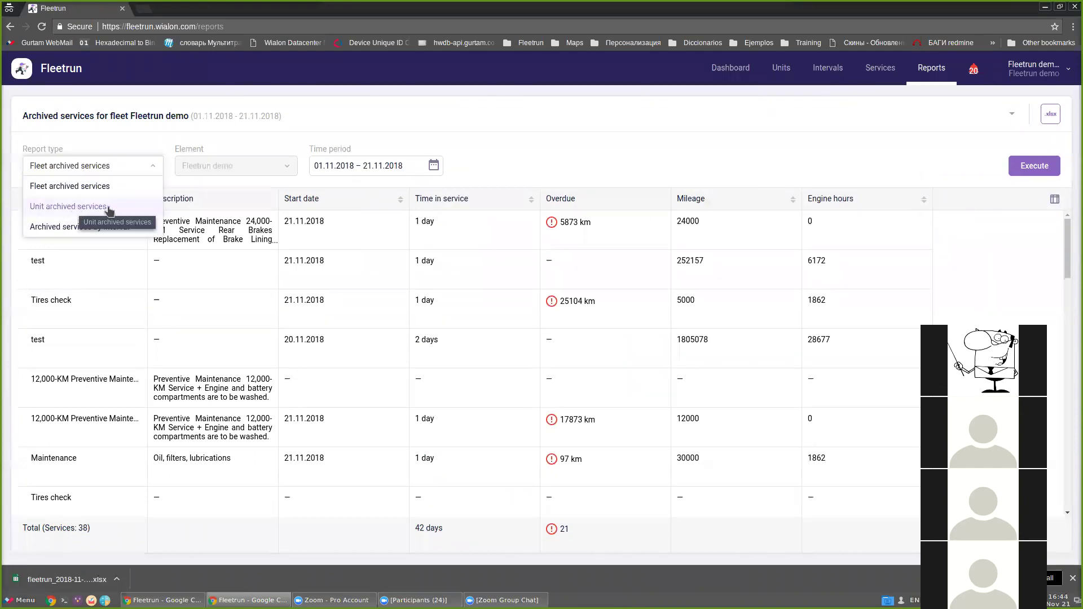
left_click(74, 207)
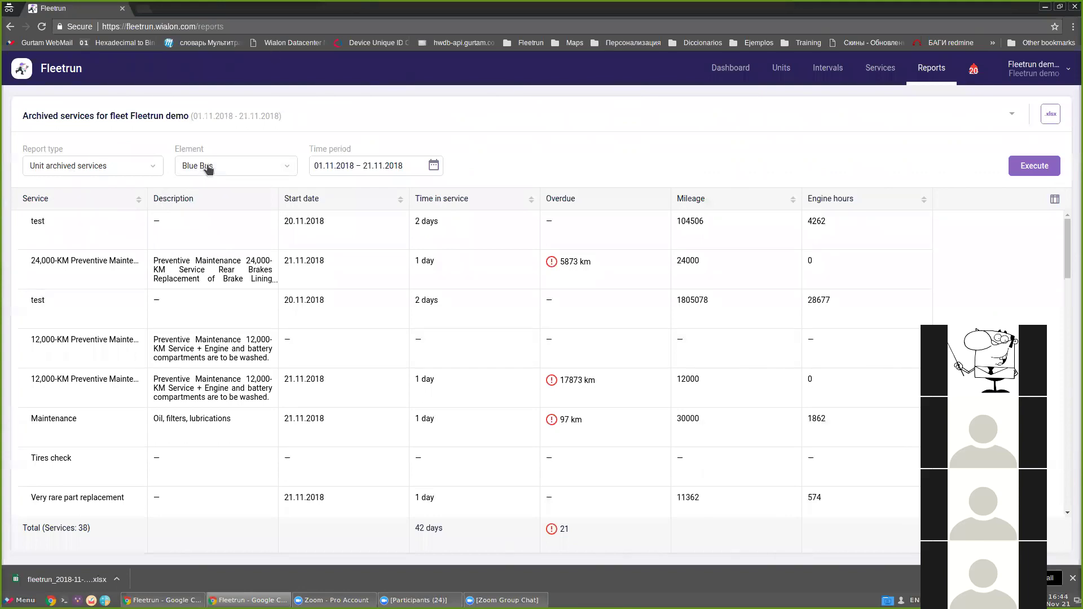
left_click(220, 173)
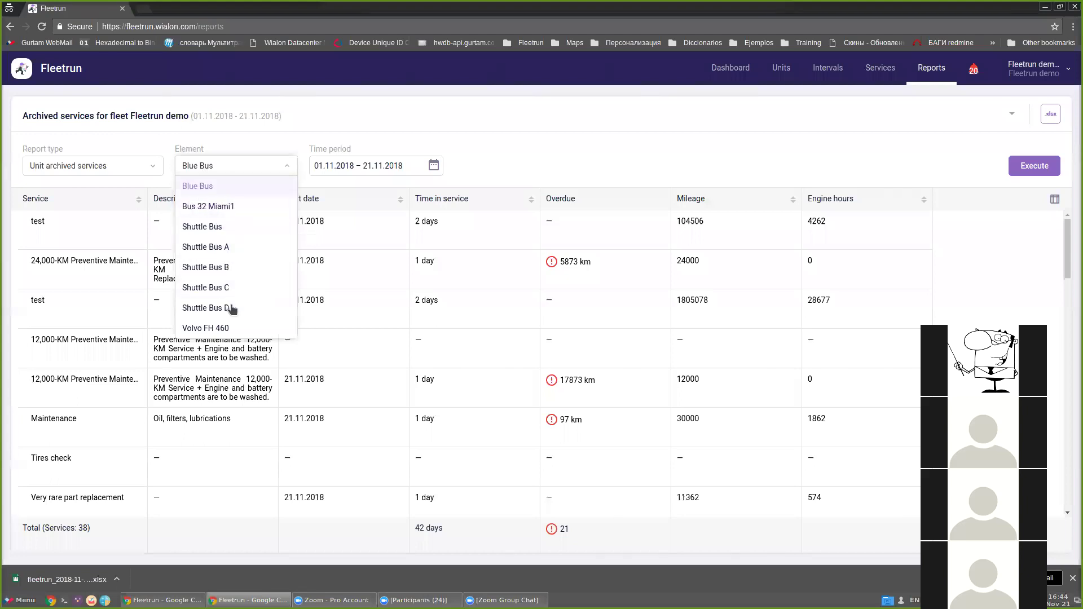
left_click(201, 226)
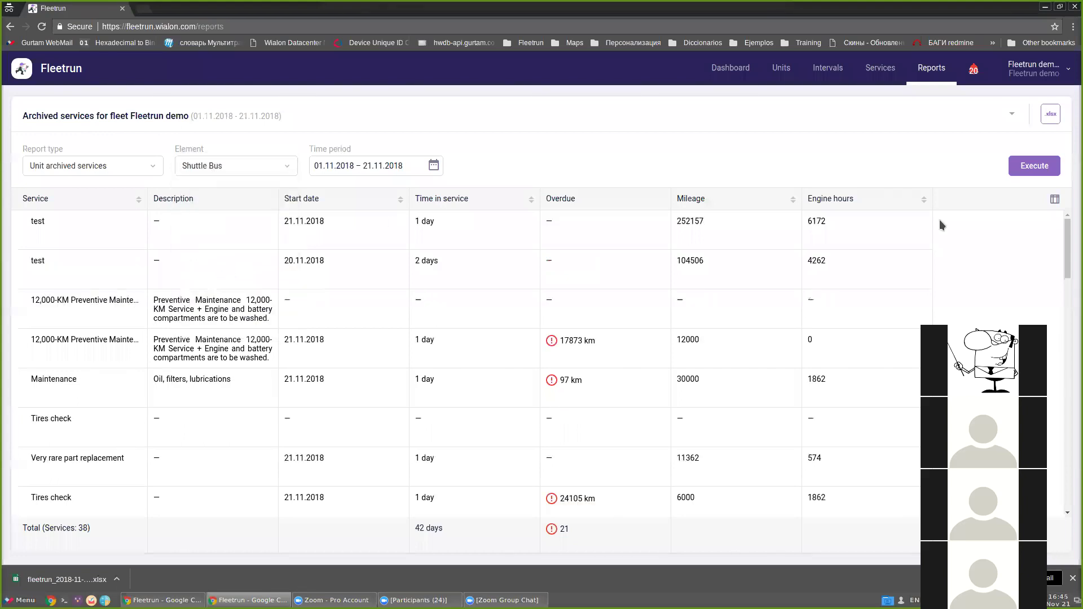
left_click(1020, 169)
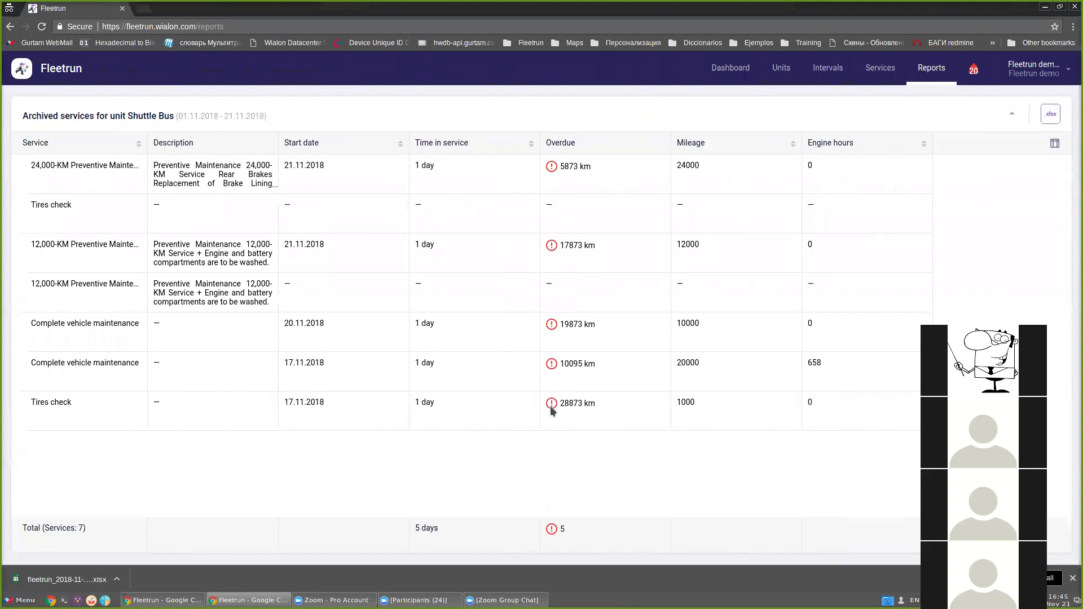
Step: Show the End date and Status columns in the Shuttle Bus report, and expand the report parameters
left_click(1055, 144)
left_click(936, 244)
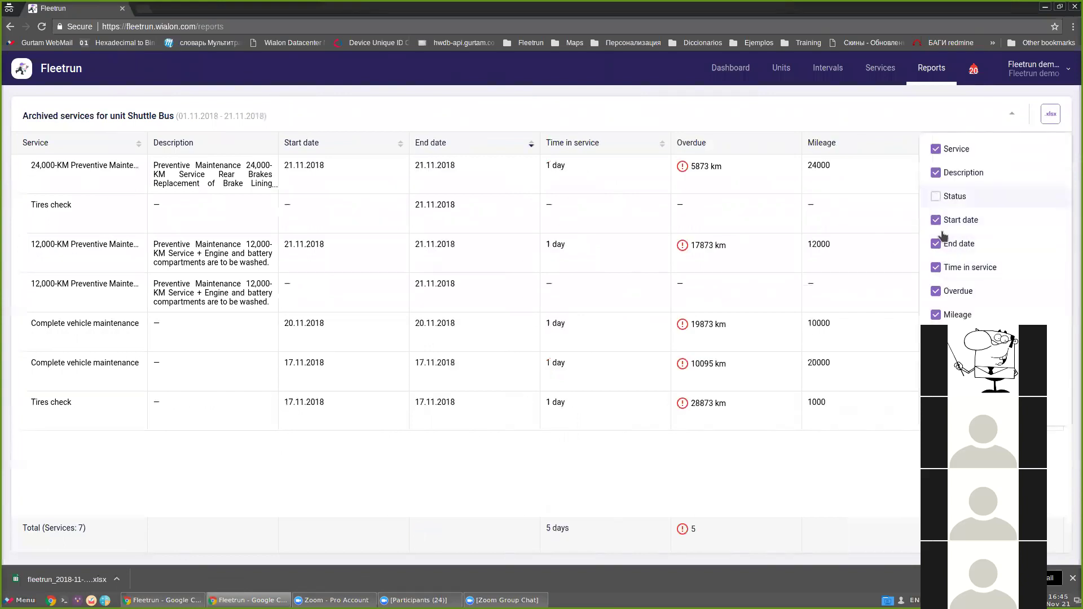
left_click(936, 196)
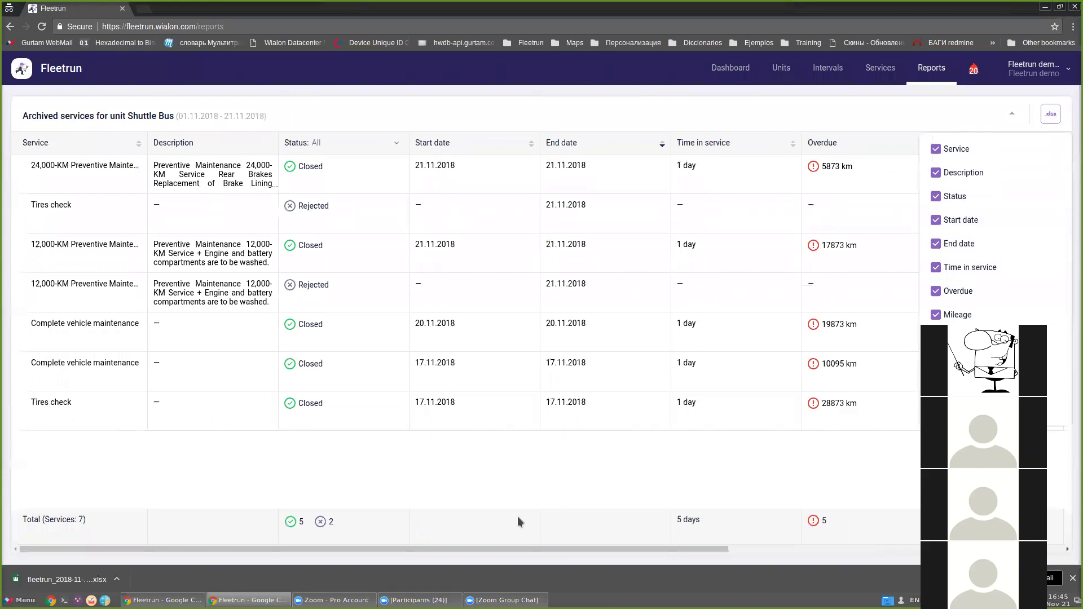
left_click(398, 480)
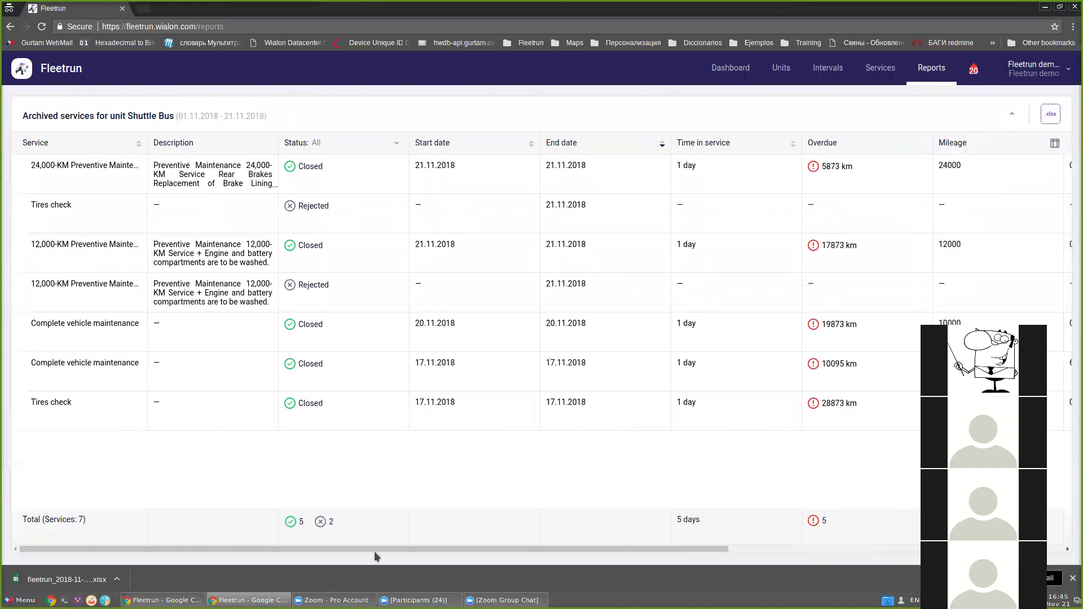
left_click_drag(376, 549, 1051, 126)
left_click(1014, 116)
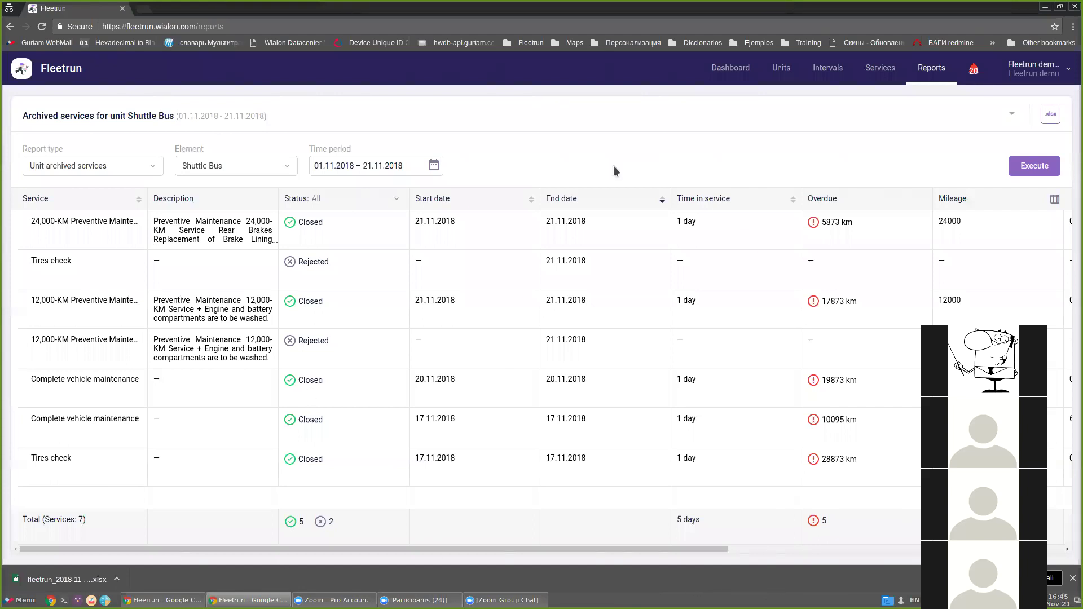
Step: Revisit the dashboard, units and intervals pages, and return to the Shuttle Bus report
left_click(730, 69)
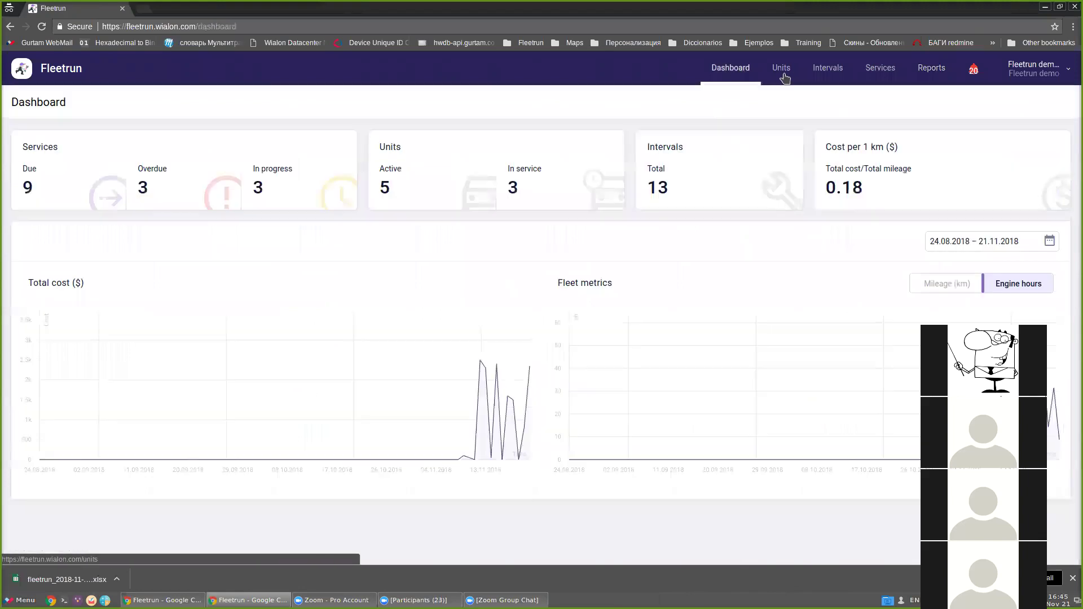
left_click(783, 71)
left_click(827, 69)
left_click(933, 70)
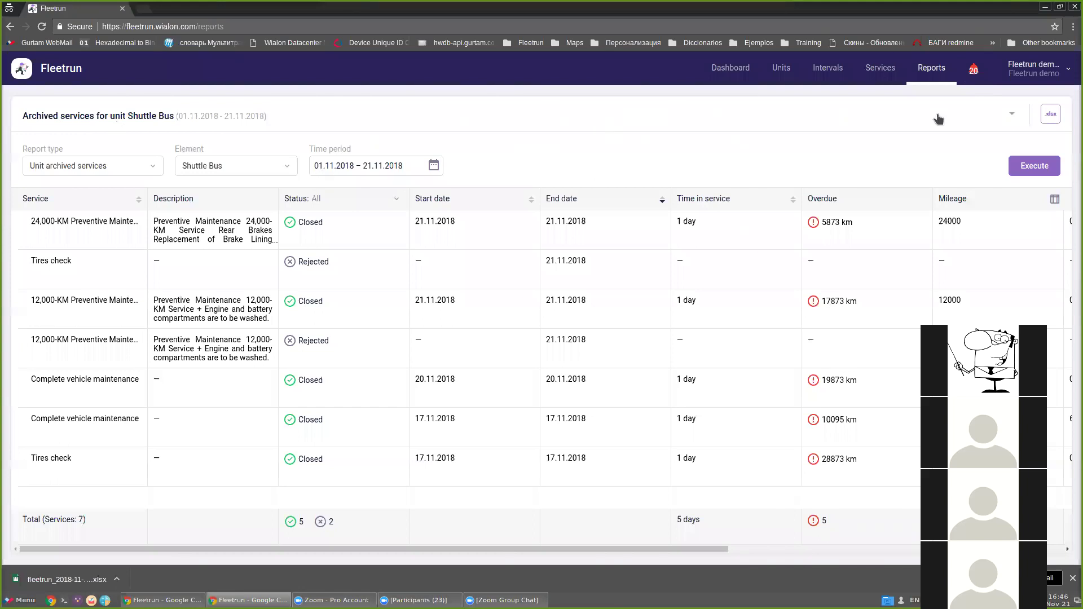
Step: Review the notifications and go to the Tires check service from the most recent overdue notification
left_click(972, 77)
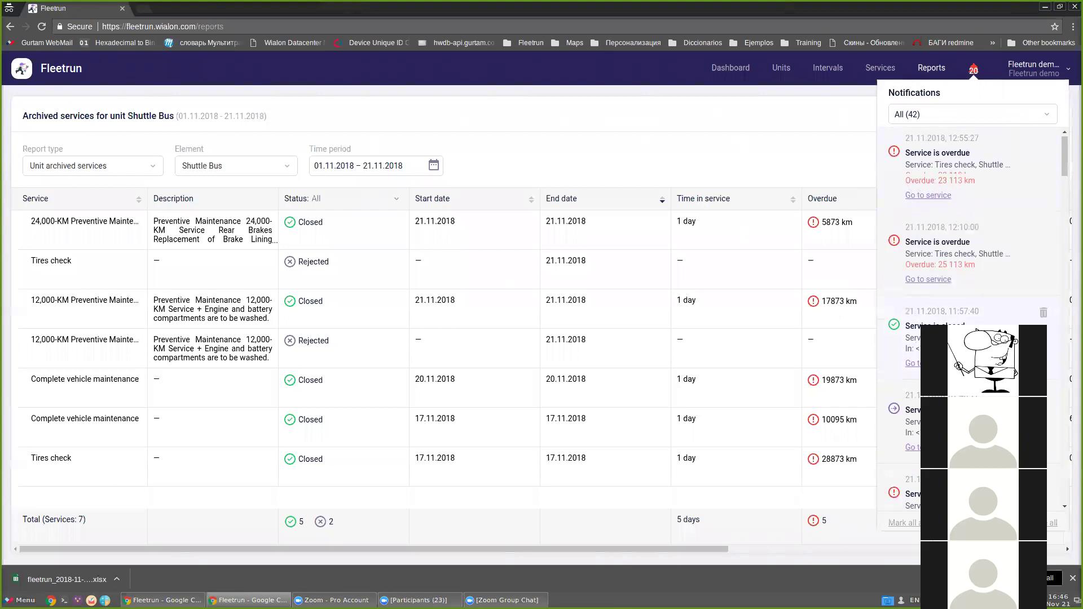
scroll(955, 242, "down", 3)
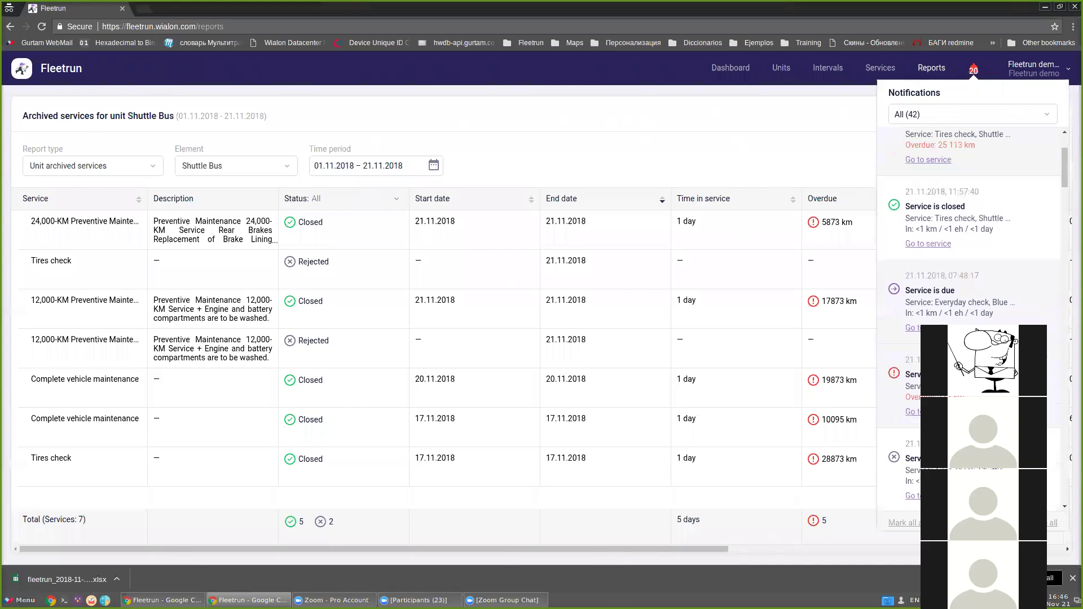
scroll(955, 242, "down", 3)
scroll(955, 242, "up", 5)
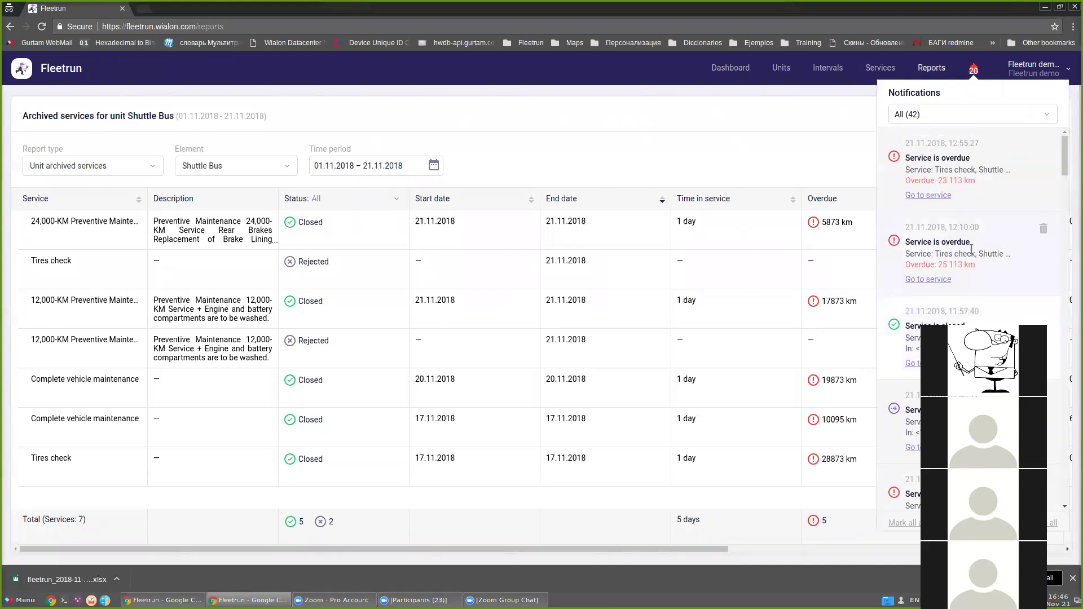
left_click(933, 199)
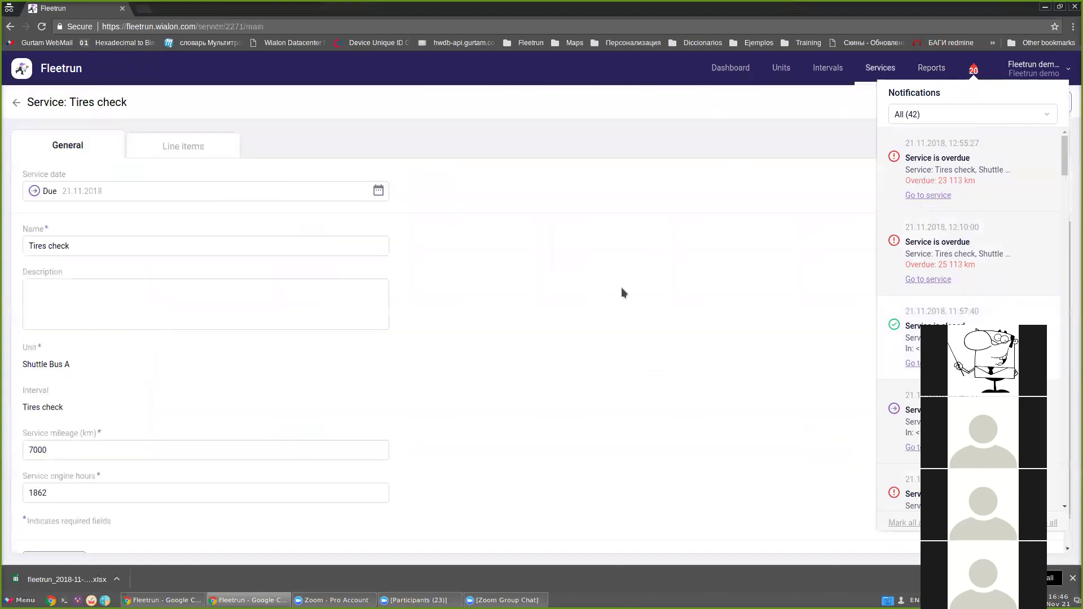
Step: Set the Tires check service's status to Closed with the period 21.11.2018 – 21.11.2018
left_click(36, 194)
left_click(36, 194)
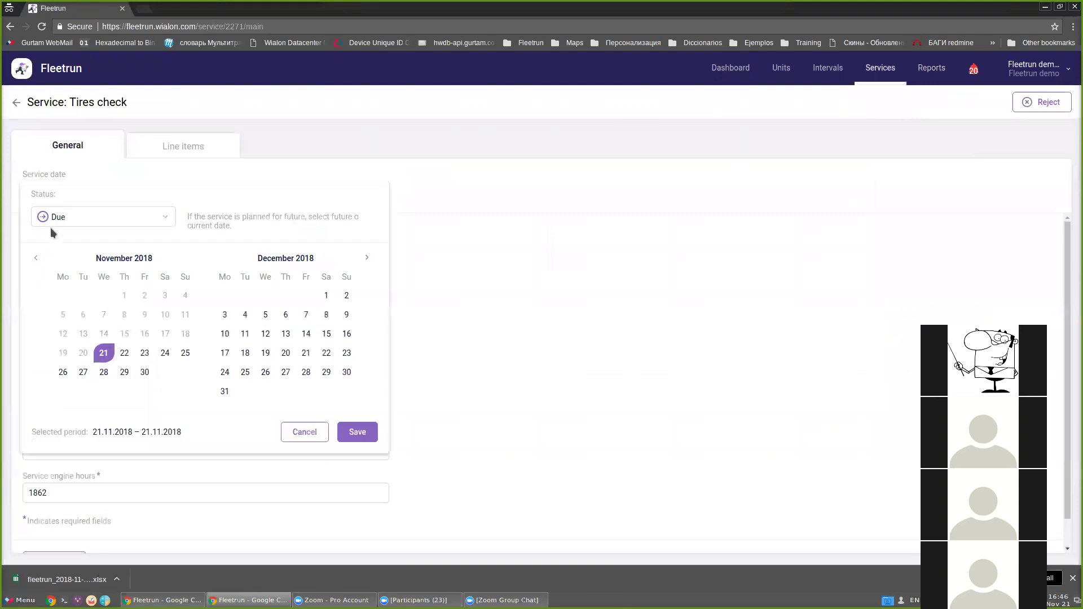
left_click(48, 220)
left_click(64, 277)
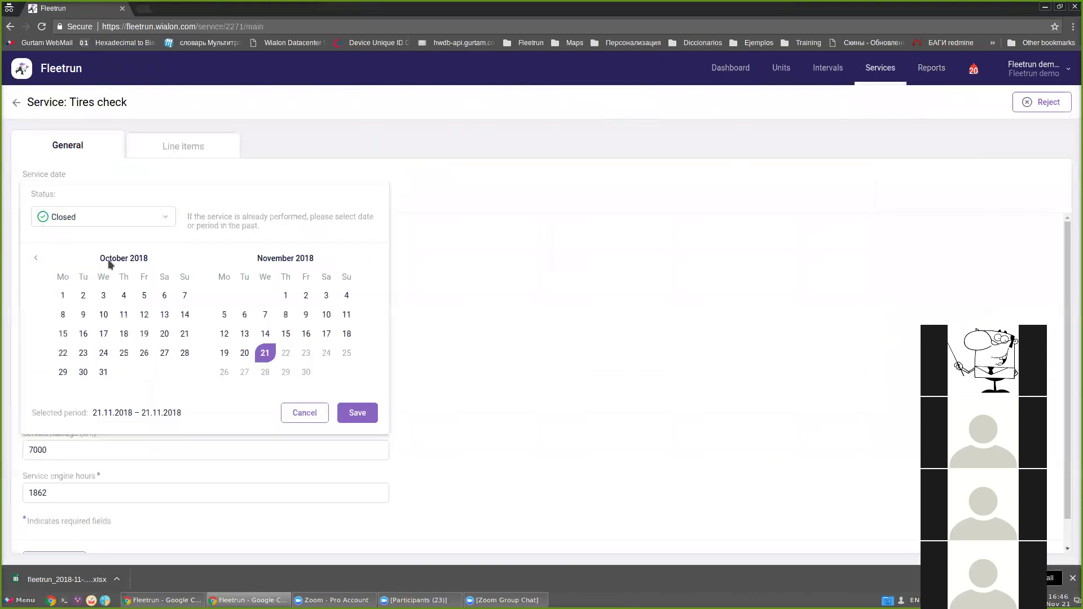
left_click(357, 413)
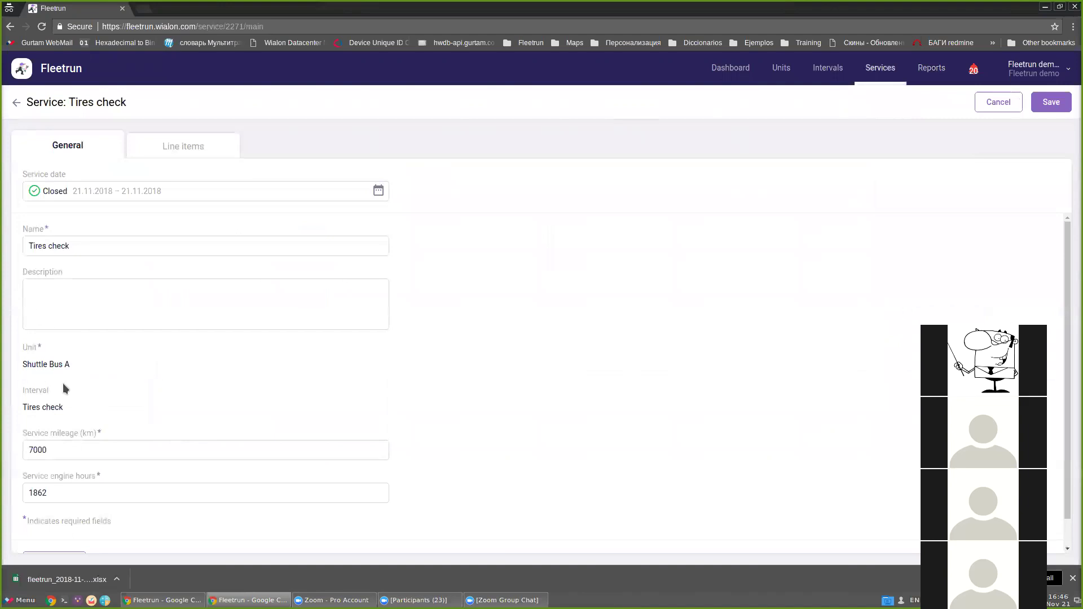
scroll(39, 468, "down", 1)
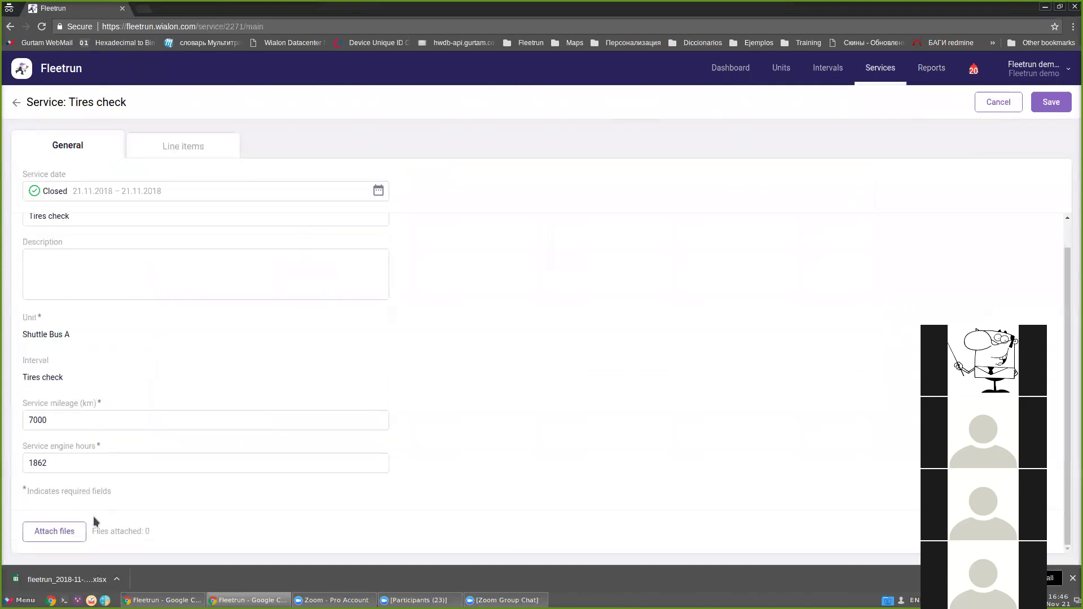
left_click(54, 530)
left_click(341, 159)
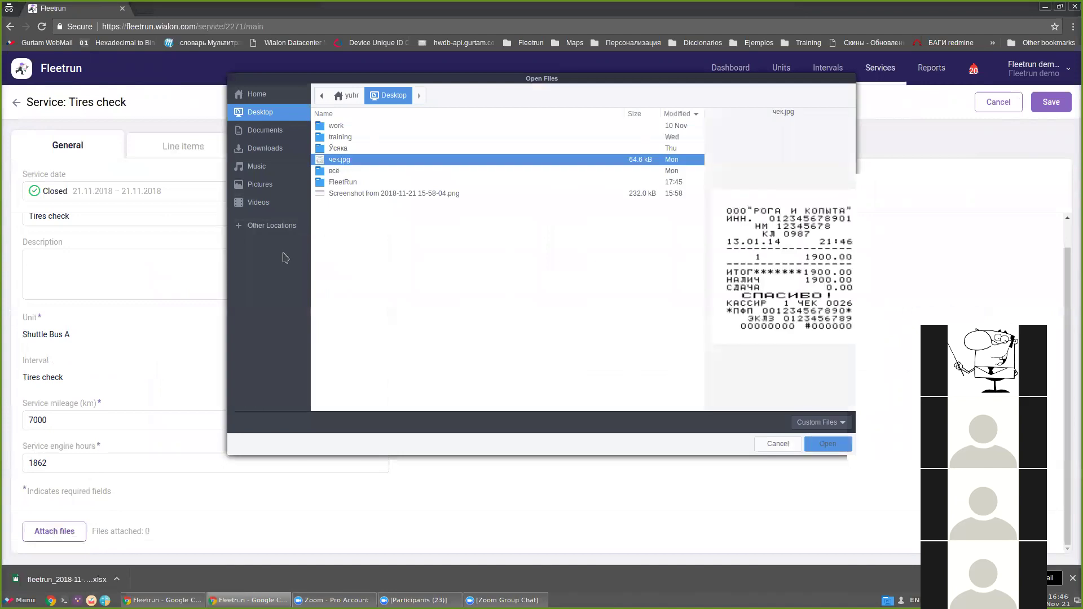
key("Escape")
Step: Add a blank Part line item to the Tires check service, leaving its cost at 0
left_click(205, 149)
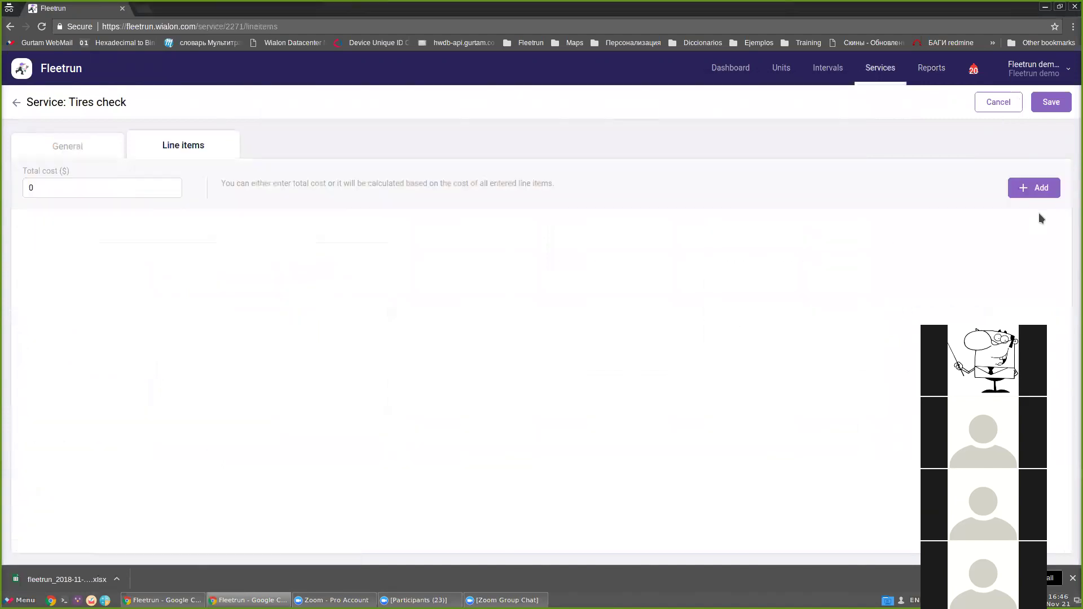
left_click(65, 192)
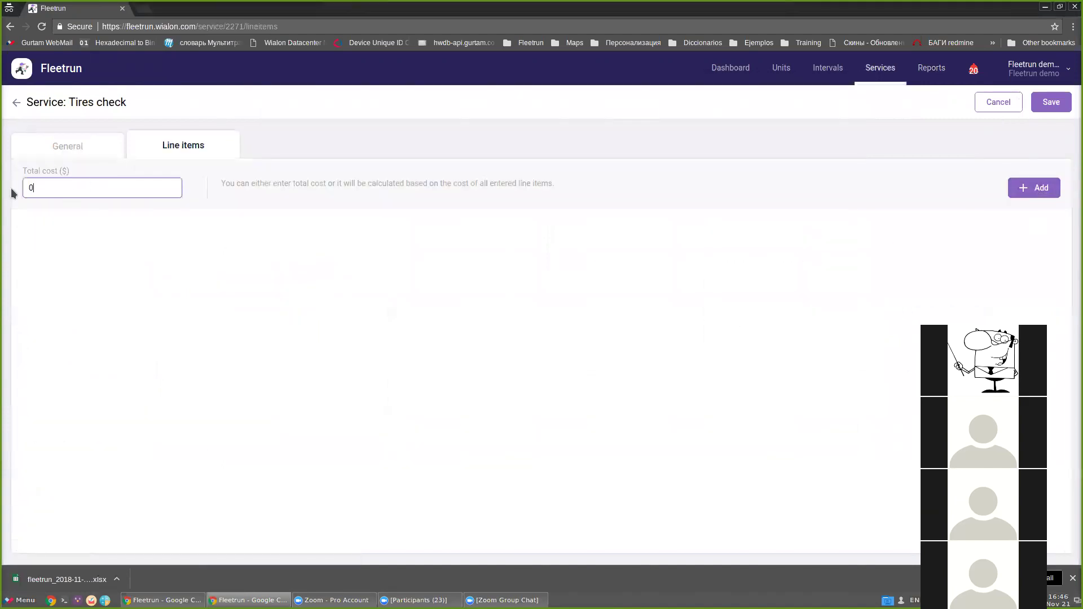
double_click(83, 185)
left_click(1033, 199)
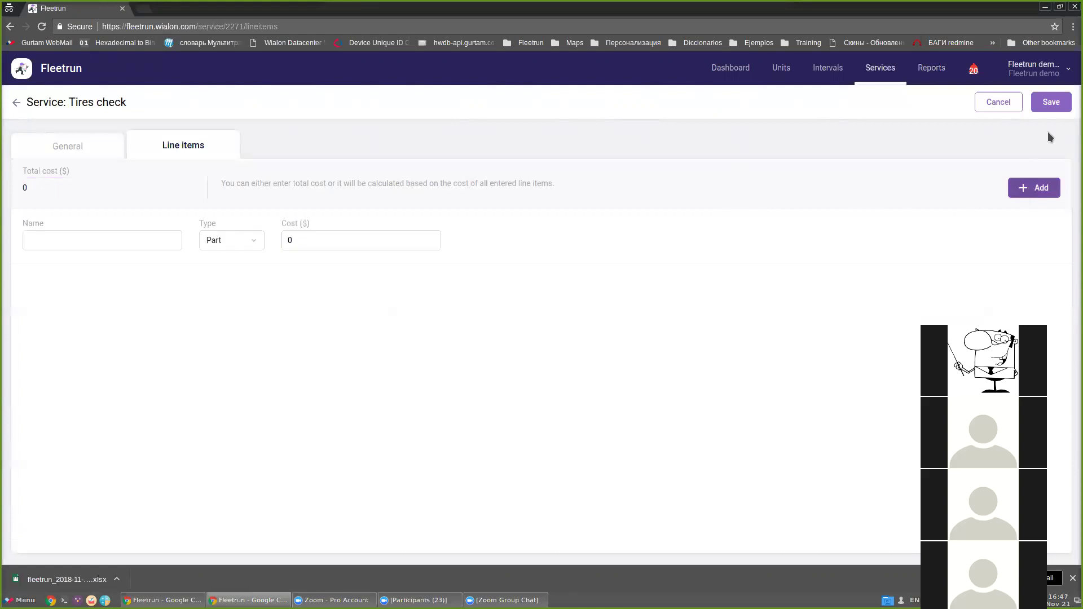
Step: Save the Tires check service, and return from its general details to the services list
left_click(1047, 102)
left_click(59, 150)
left_click(16, 103)
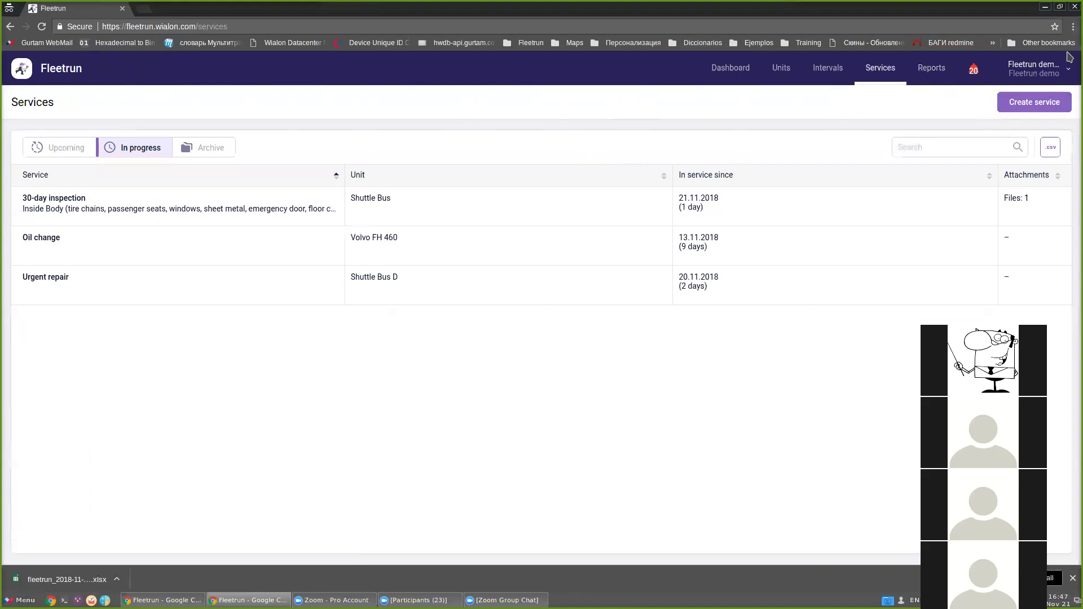
Step: Open the documentation, view the Administrator Interface and User Interface topics, and return to the services list
left_click(1015, 68)
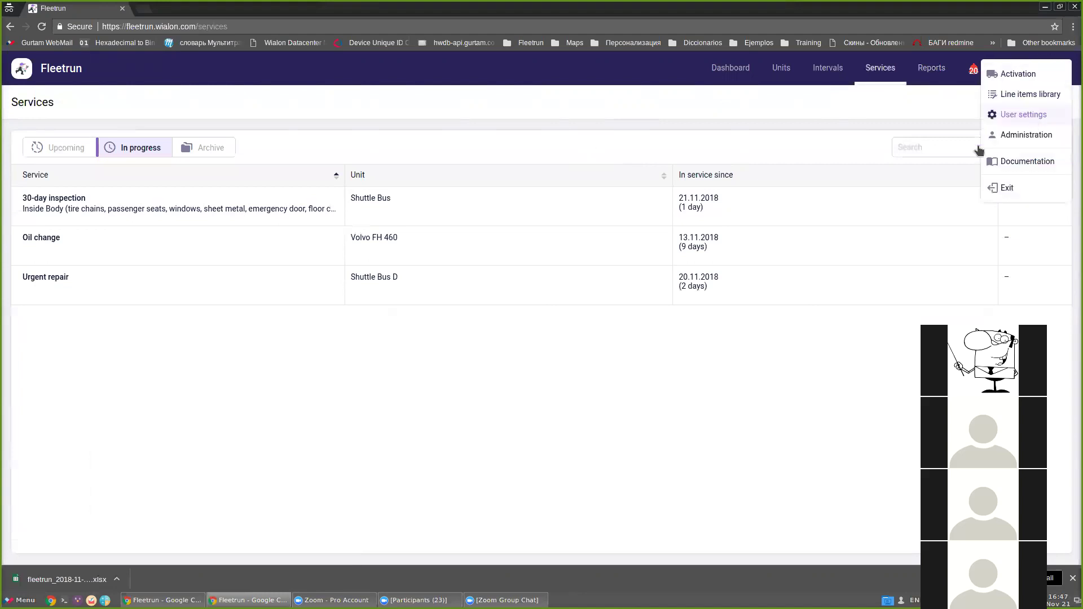
left_click(1011, 166)
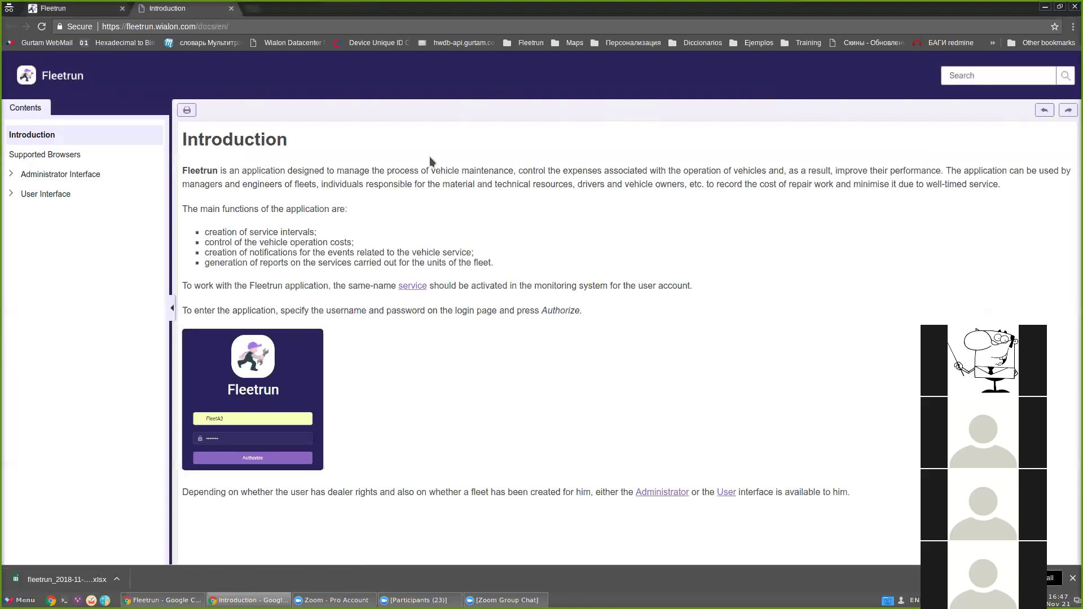
left_click(44, 175)
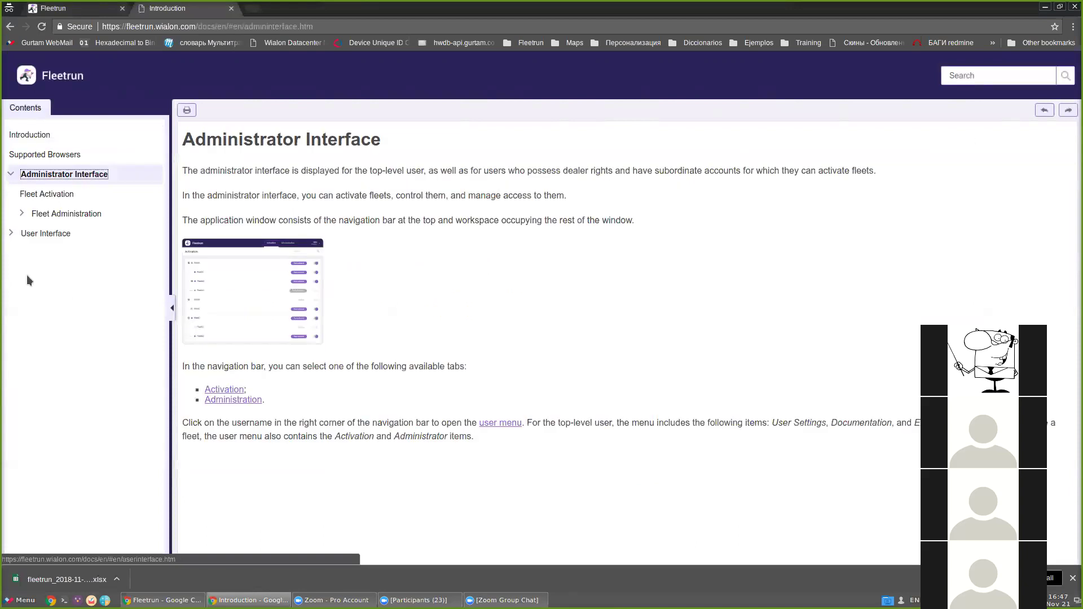
left_click(38, 235)
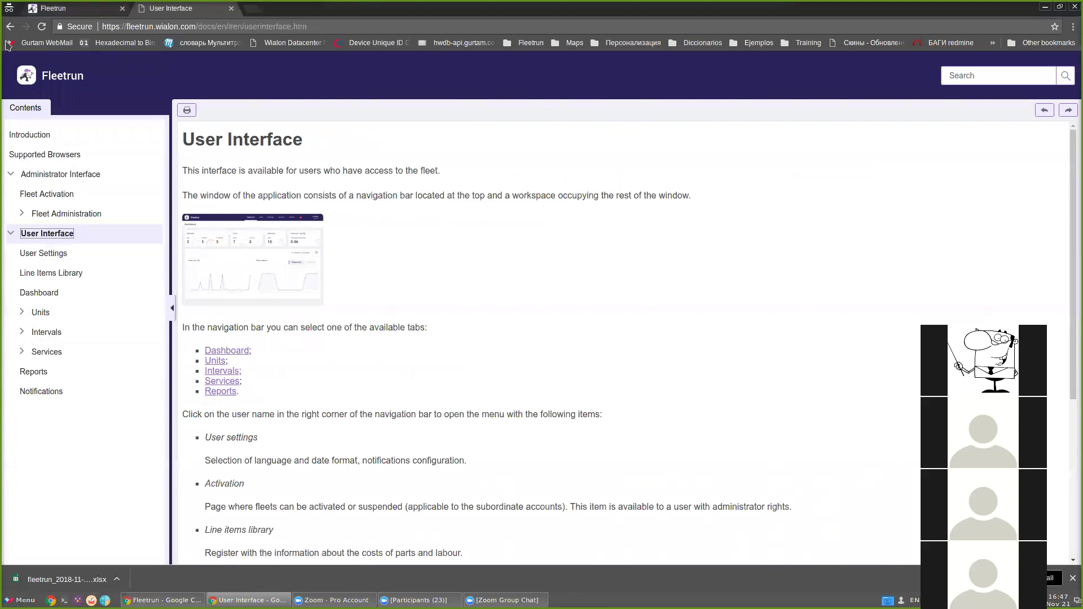
left_click(46, 9)
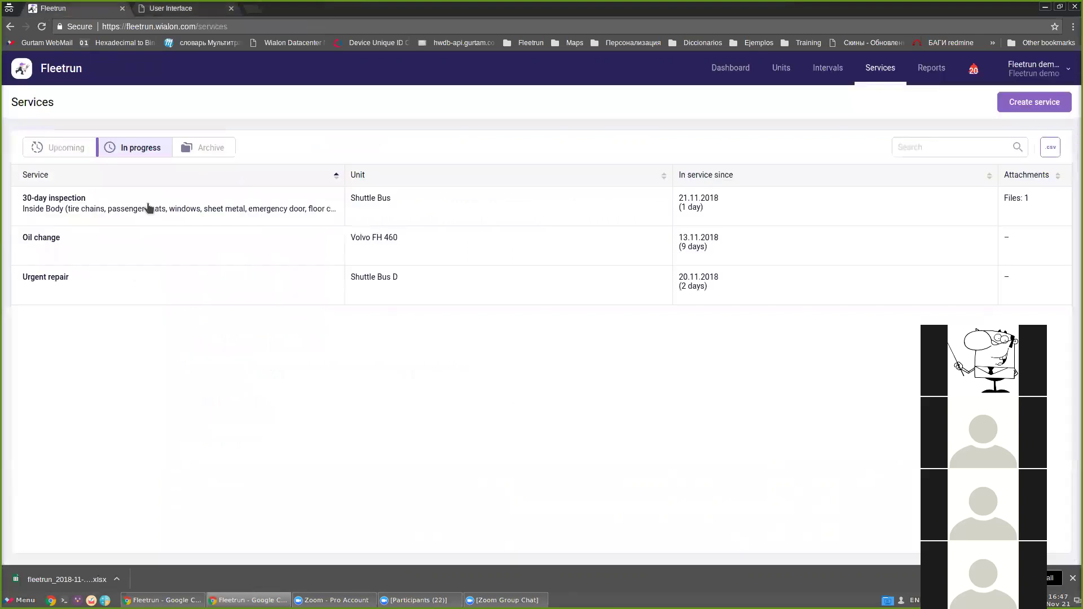
Step: Open the Administration page listing the fleets from the user menu
left_click(1028, 75)
left_click(571, 79)
left_click(1024, 76)
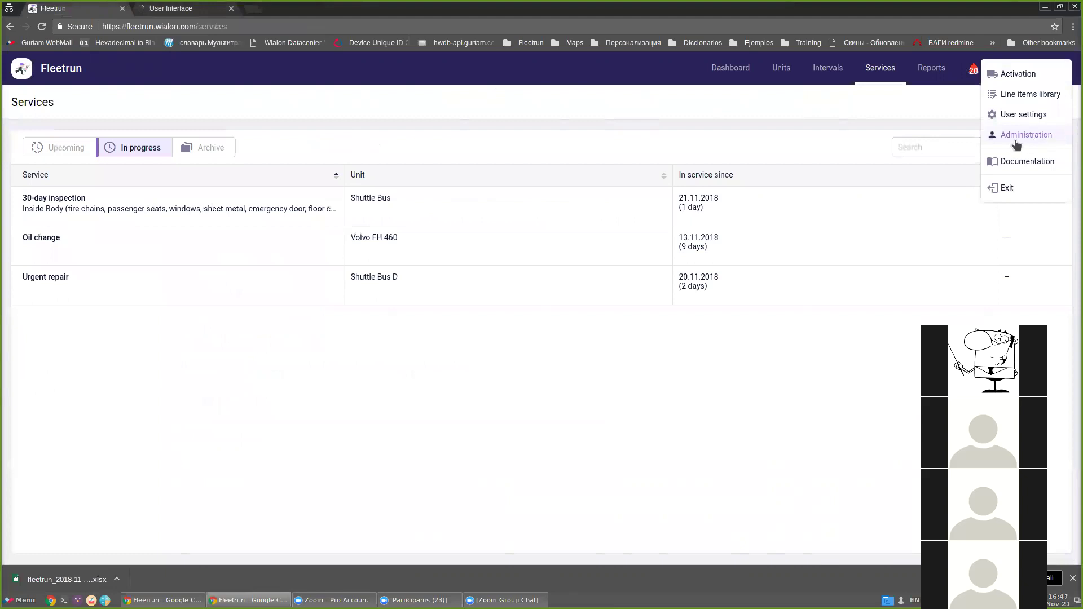
left_click(1044, 142)
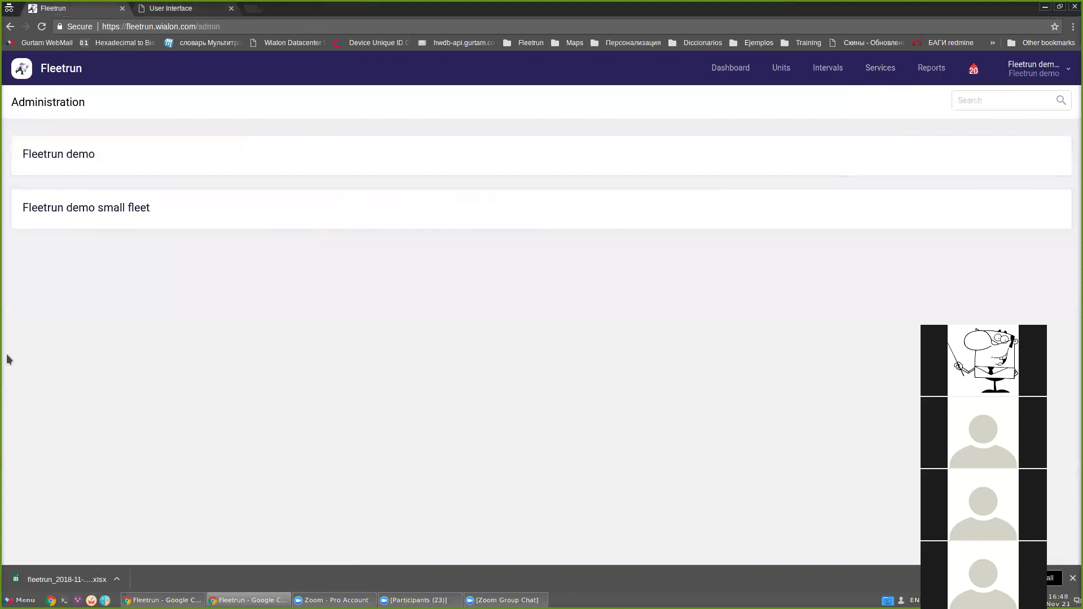